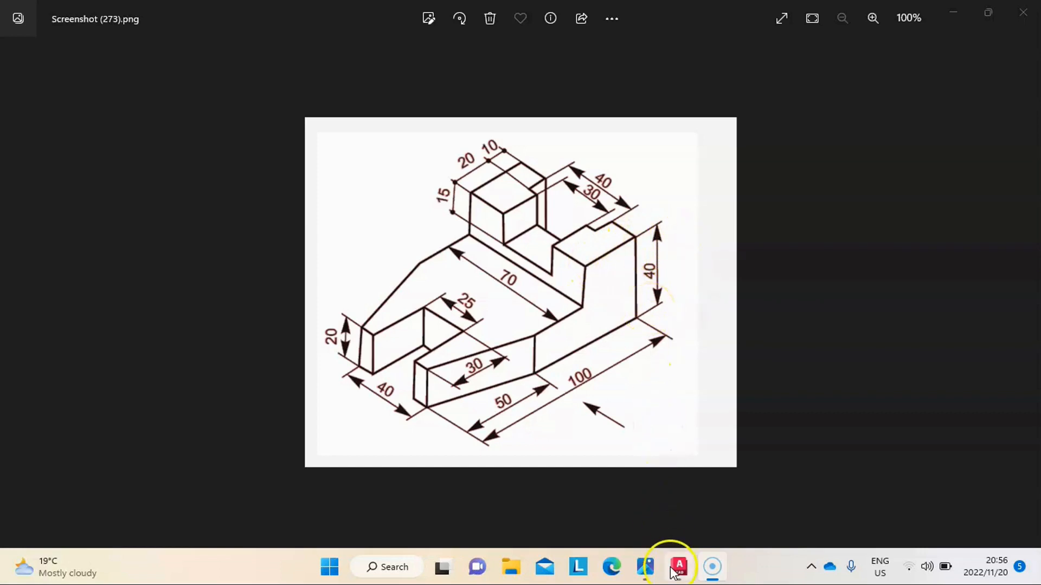
Step: Switch to AutoCAD and review the drawing's available layers
{"action": "mouse_move", "coordinate": [679, 567]}
{"action": "left_click", "coordinate": [693, 478]}
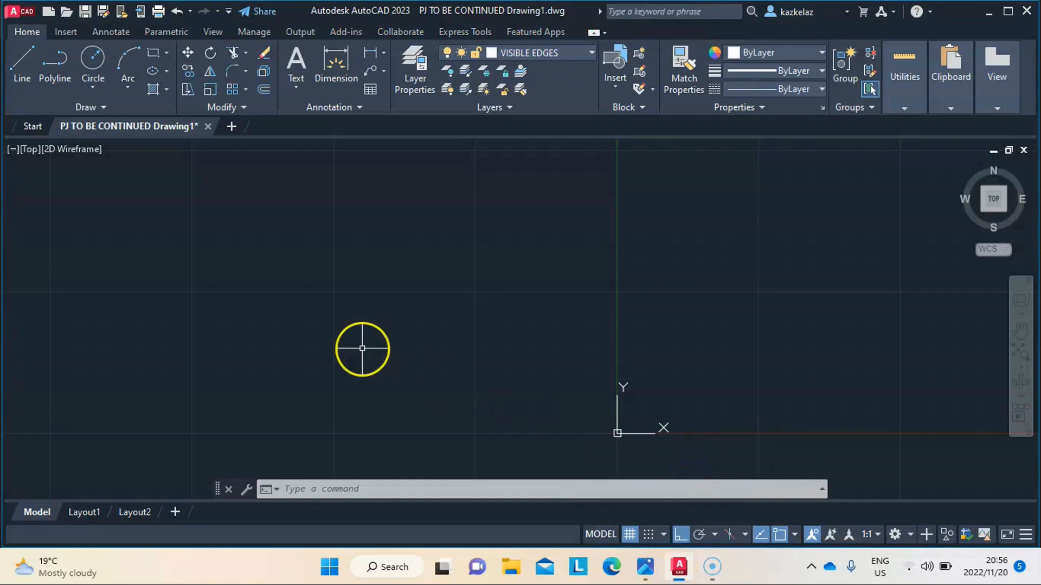
{"action": "left_click", "coordinate": [554, 52]}
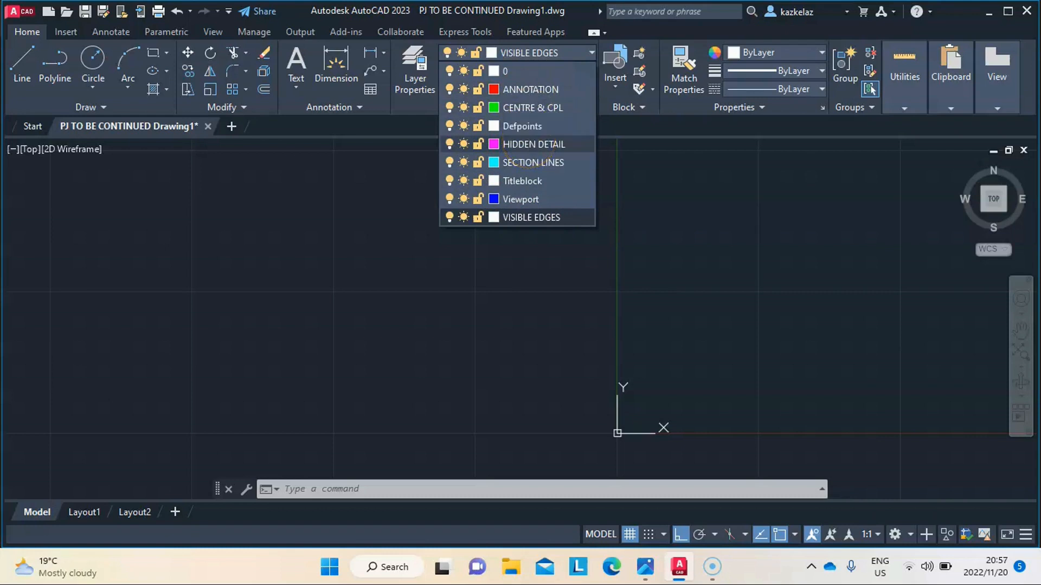
{"action": "left_click", "coordinate": [560, 53]}
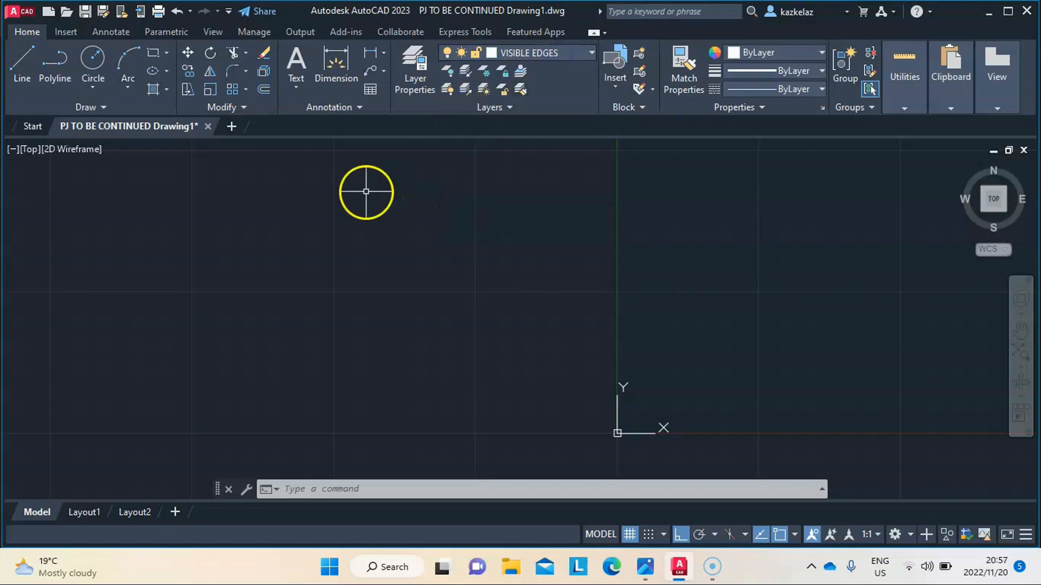
Step: Start the front view outline with a horizontal base line drawn 100 units to the left
{"action": "left_click", "coordinate": [28, 67]}
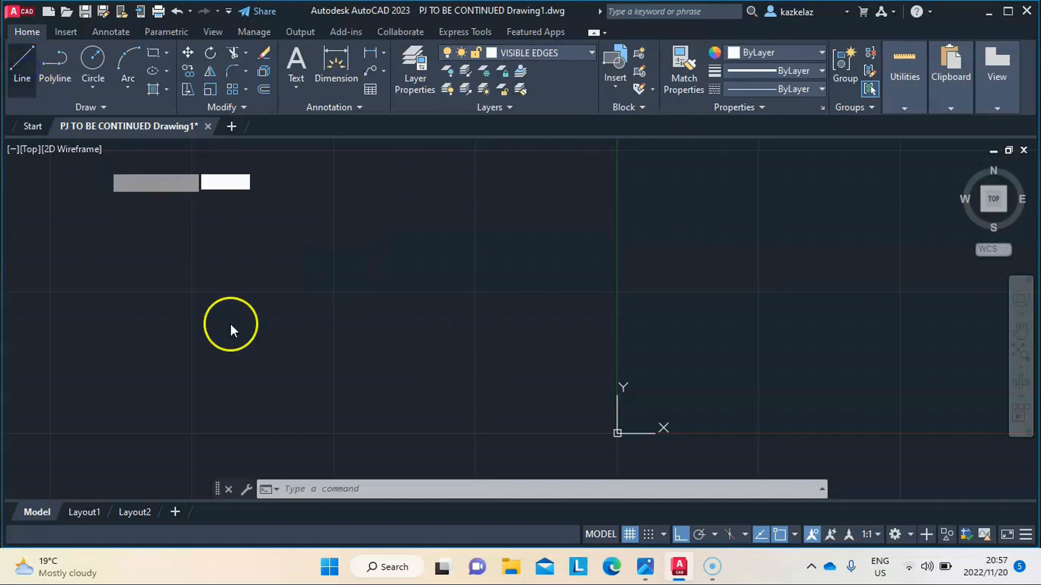
{"action": "left_click", "coordinate": [590, 391]}
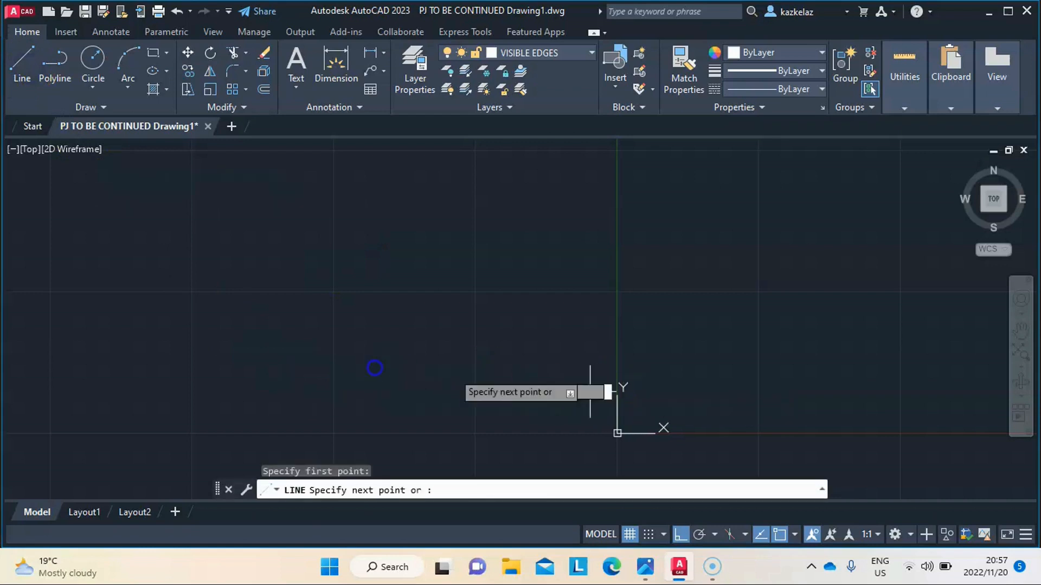
{"action": "type", "text": "1"}
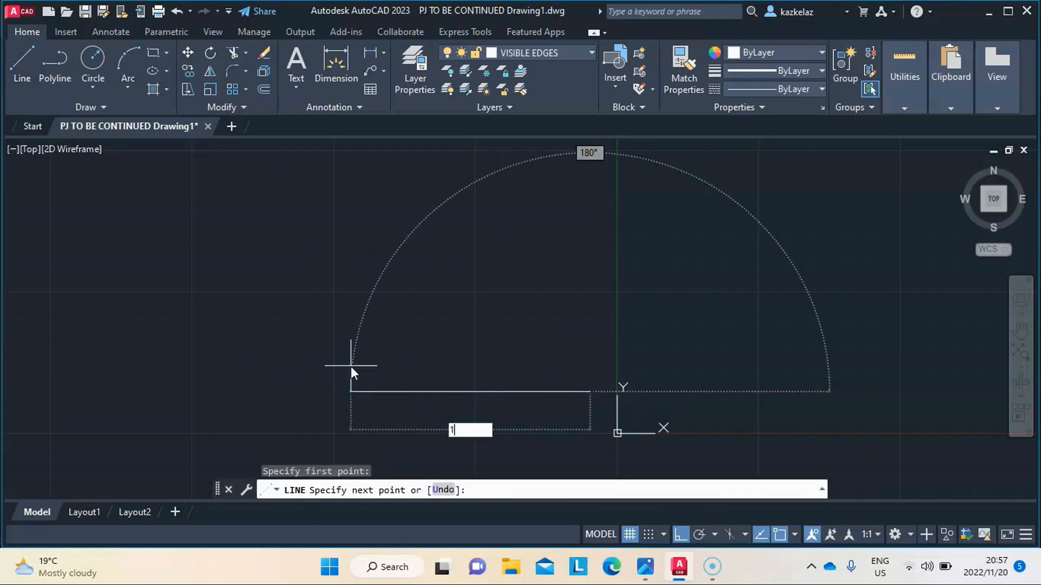
{"action": "type", "text": "00"}
{"action": "key", "text": "Return"}
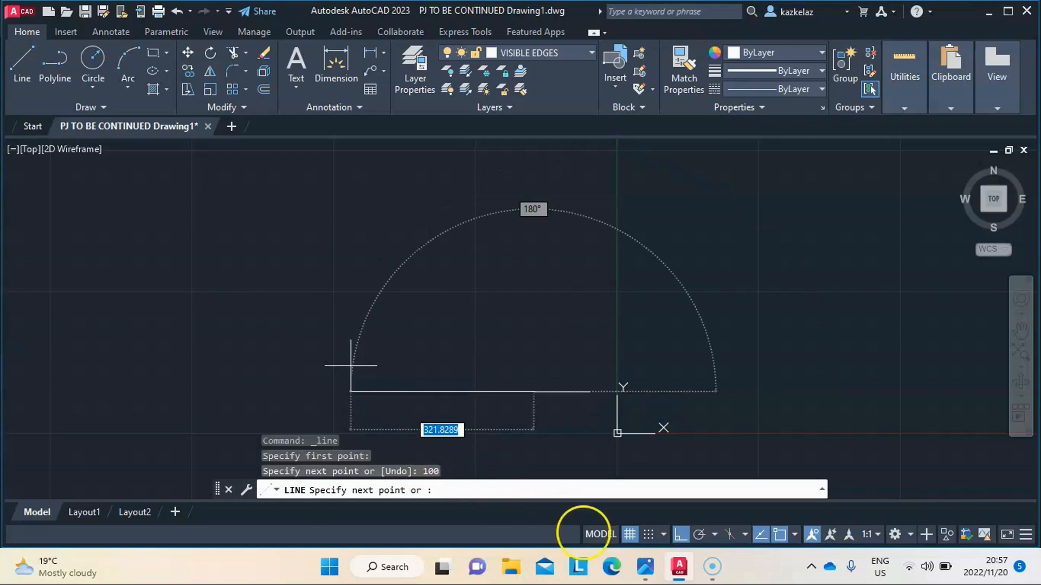
Step: Consult the isometric reference image in Photos, return to AutoCAD and continue the outline 20 units up and 70 units right
{"action": "mouse_move", "coordinate": [653, 575]}
{"action": "mouse_move", "coordinate": [656, 508]}
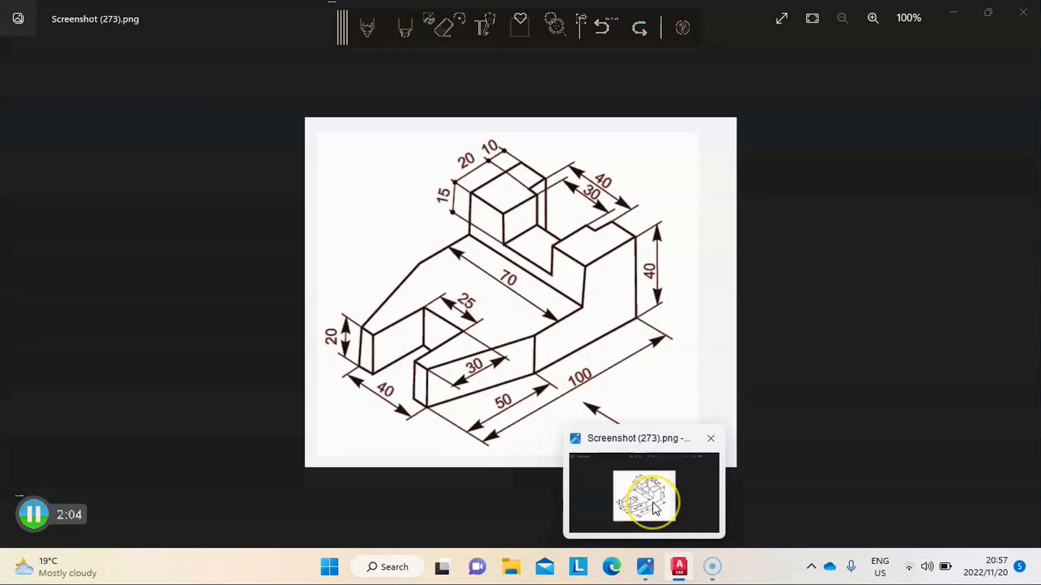
{"action": "left_click", "coordinate": [667, 477]}
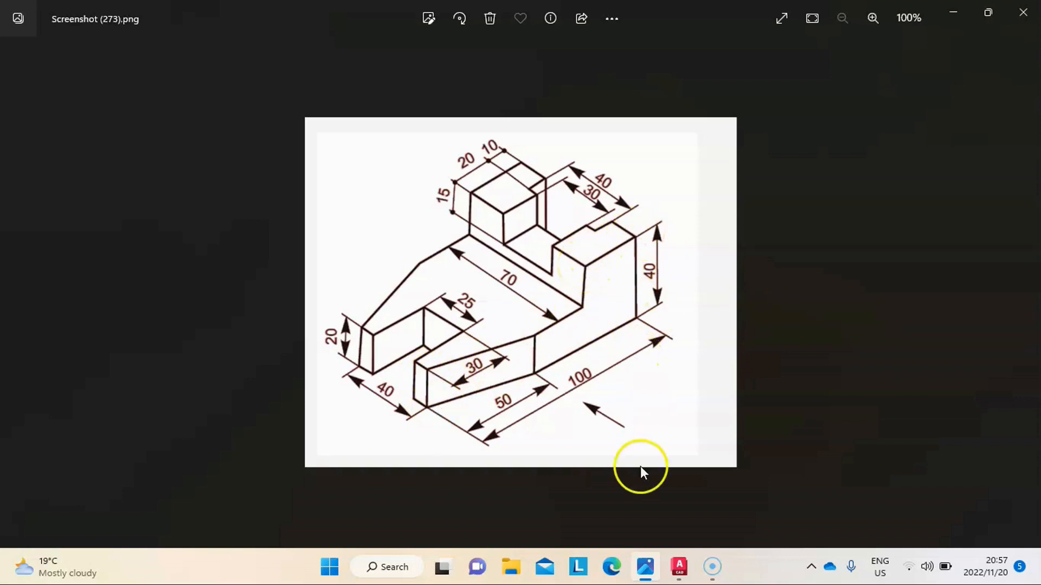
{"action": "left_click", "coordinate": [699, 498]}
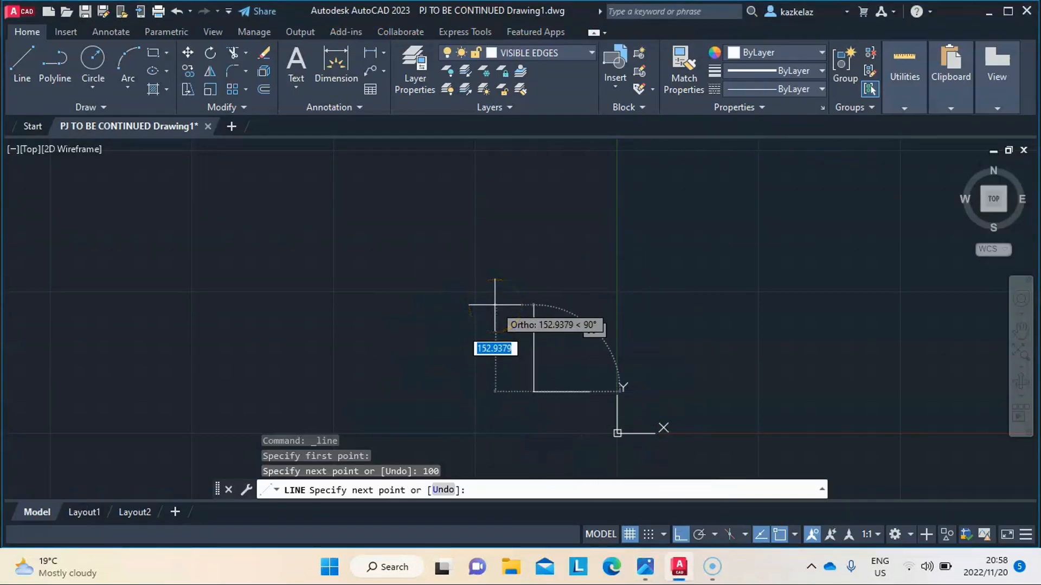
{"action": "type", "text": "20"}
{"action": "key", "text": "Return"}
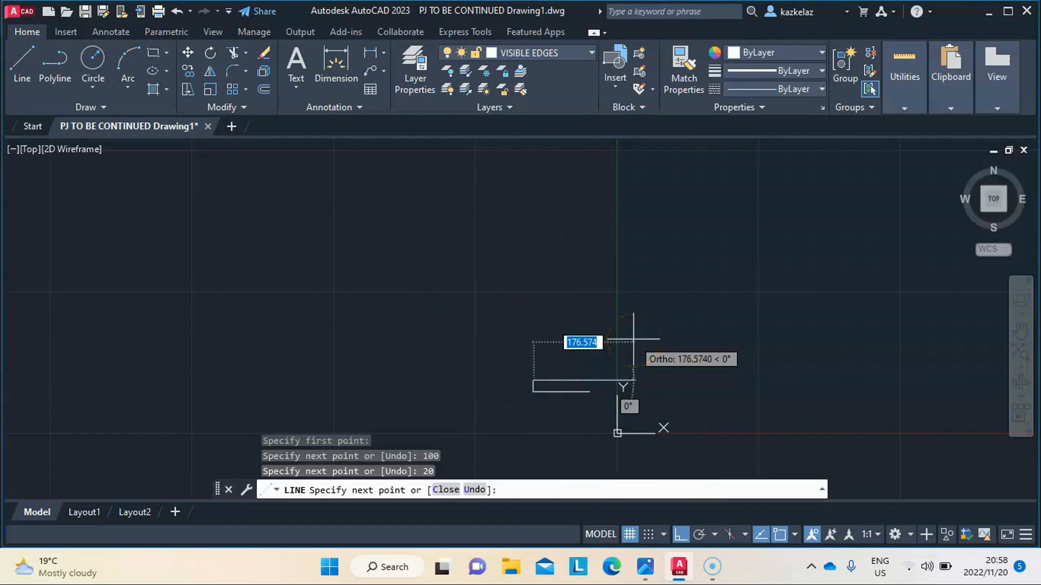
{"action": "type", "text": "70"}
{"action": "key", "text": "Return"}
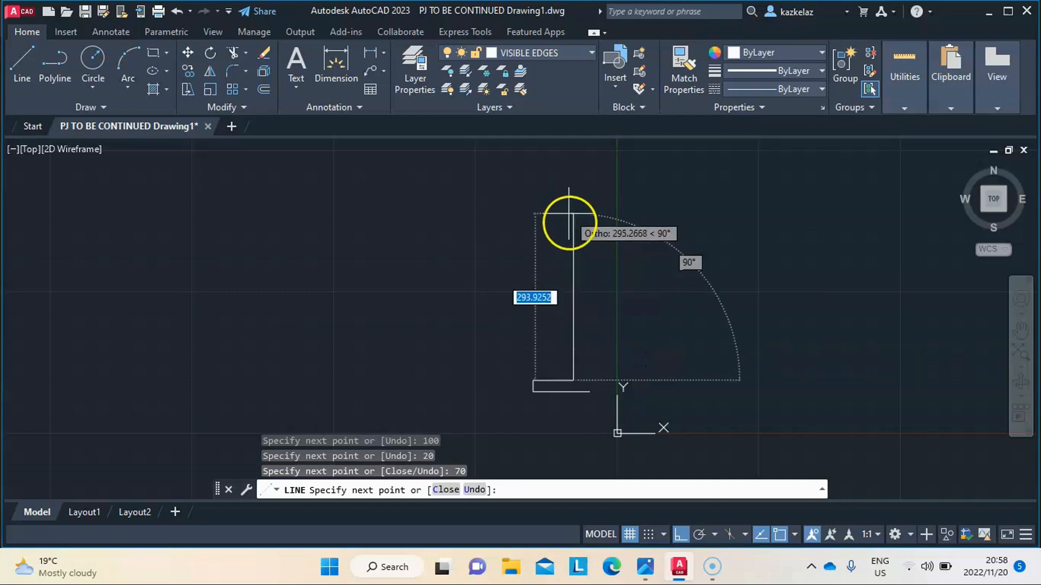
Step: Complete the stepped outline with lines 20 units up and 30 units right, closing down to the base line's starting point
{"action": "key", "text": "BackSpace"}
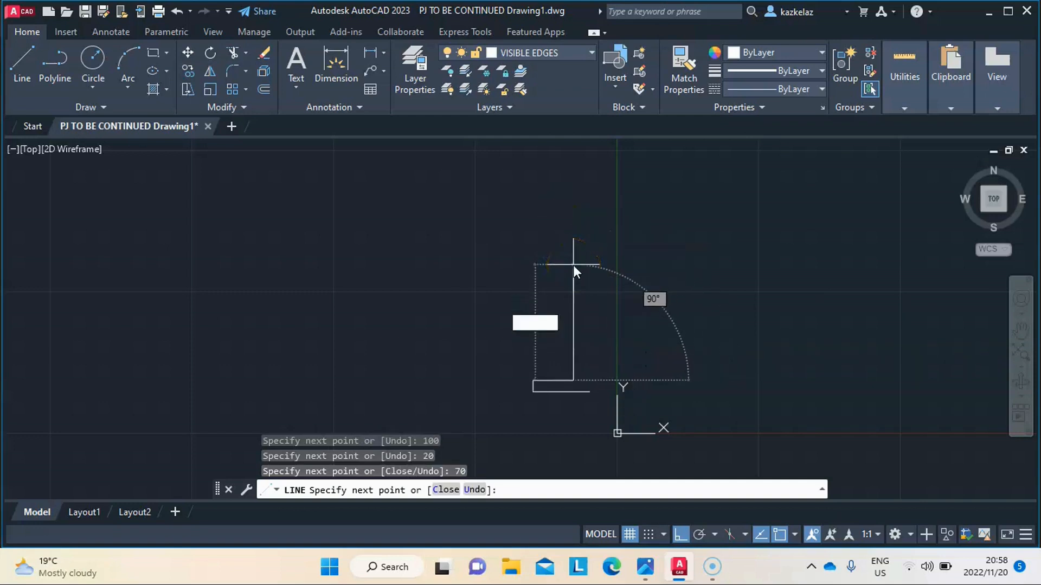
{"action": "type", "text": "20"}
{"action": "key", "text": "Return"}
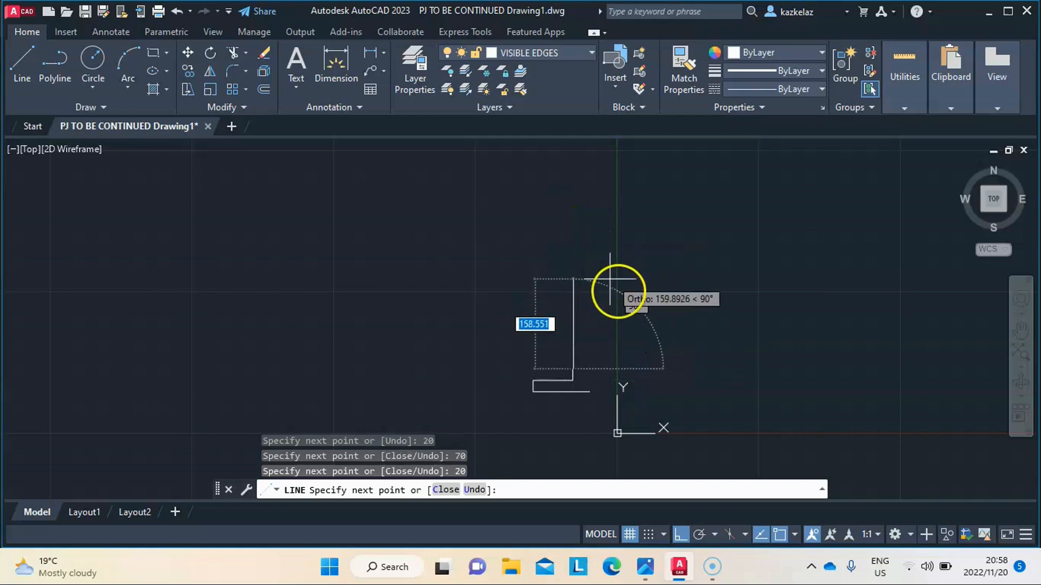
{"action": "key", "text": "BackSpace"}
{"action": "type", "text": "30"}
{"action": "key", "text": "Return"}
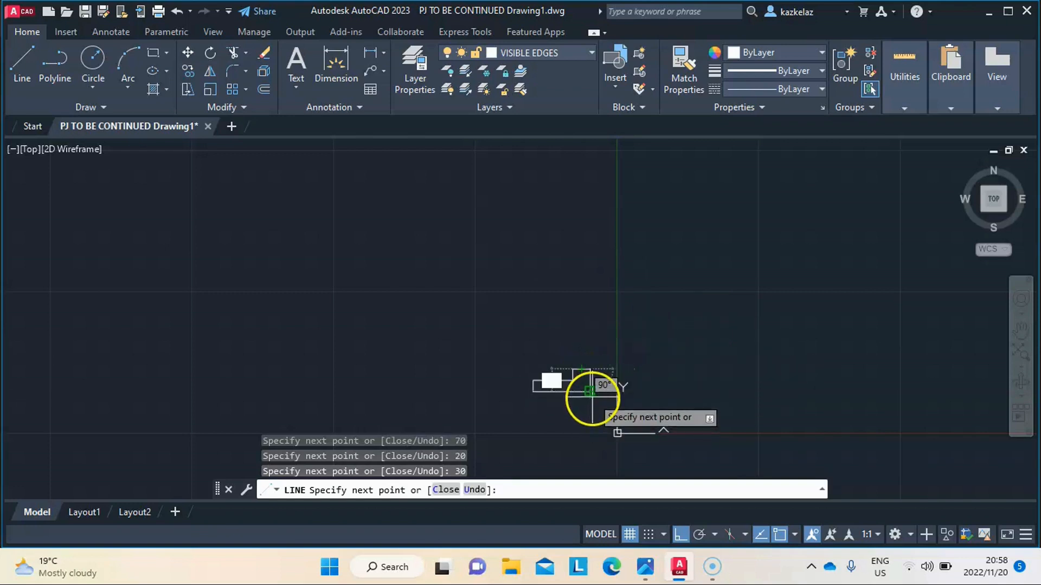
{"action": "left_click", "coordinate": [591, 393]}
{"action": "key", "text": "Escape"}
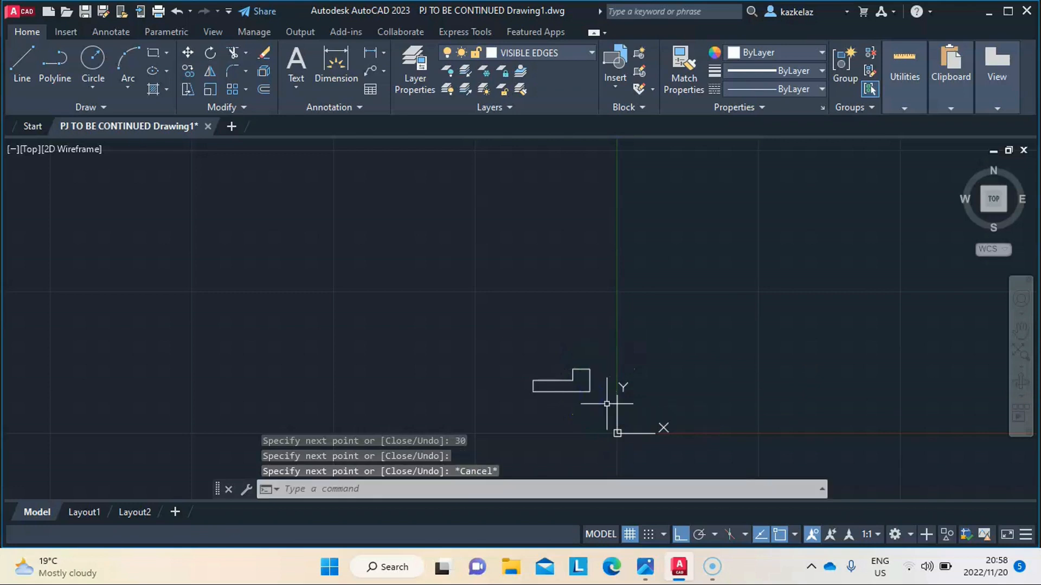
Step: Offset the outline's short left vertical edge 50 units to the right
{"action": "scroll", "coordinate": [567, 382], "scroll_direction": "up", "scroll_amount": 4}
{"action": "scroll", "coordinate": [567, 382], "scroll_direction": "up", "scroll_amount": 2}
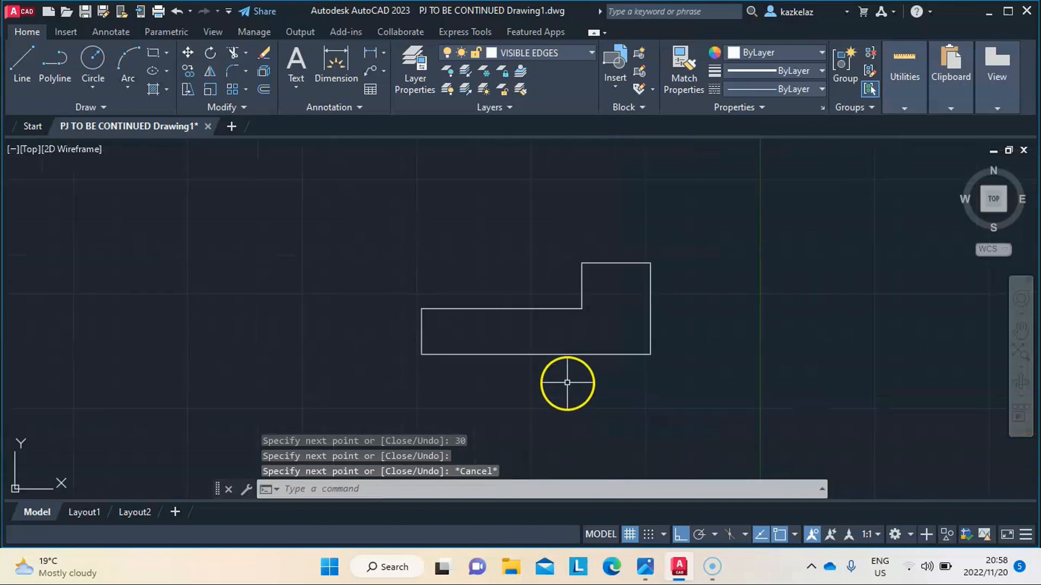
{"action": "left_click", "coordinate": [422, 331]}
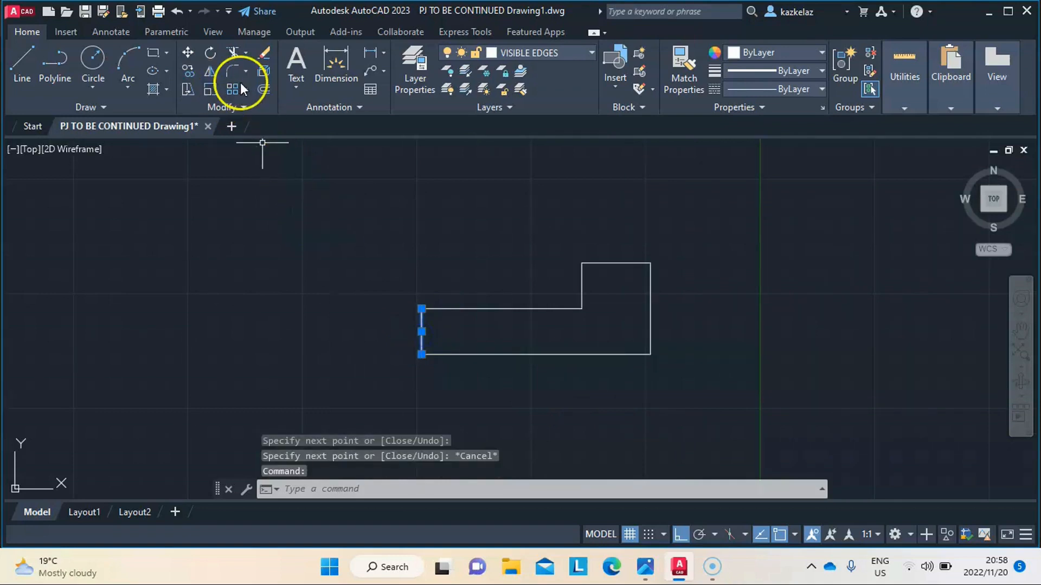
{"action": "left_click", "coordinate": [261, 88]}
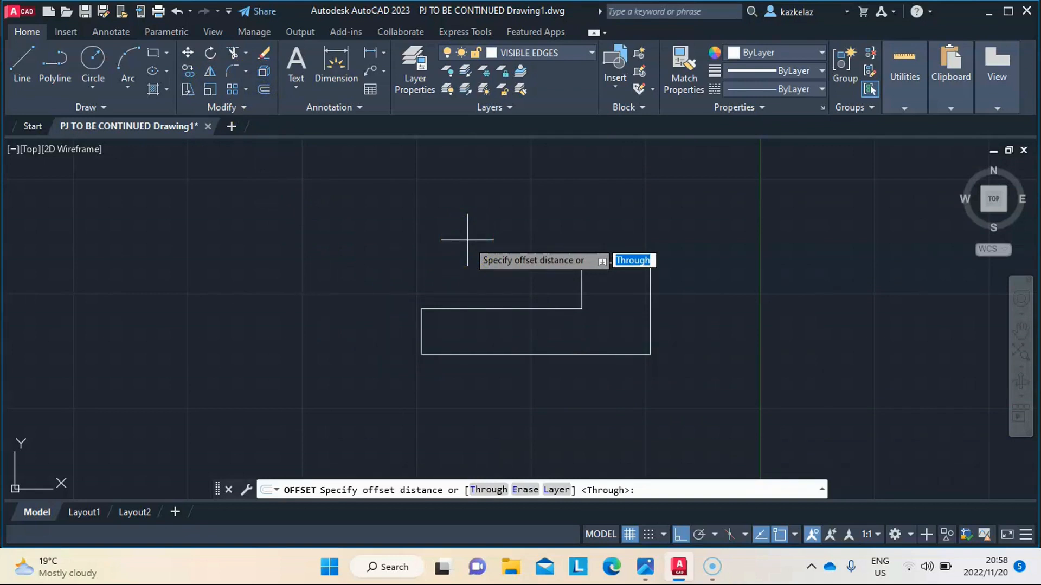
{"action": "type", "text": "50"}
{"action": "key", "text": "Return"}
{"action": "left_click", "coordinate": [422, 331]}
{"action": "left_click", "coordinate": [543, 227]}
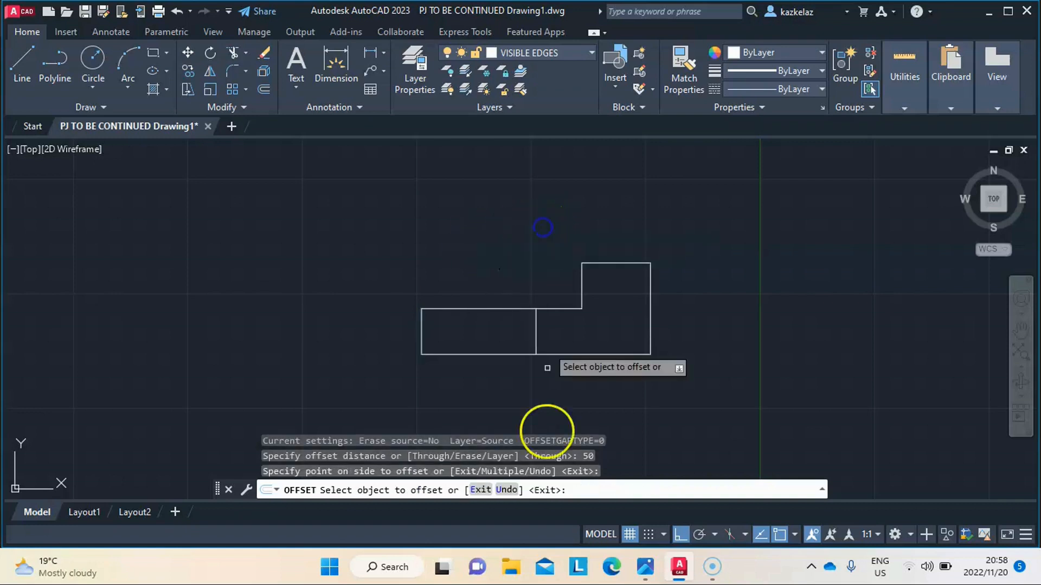
{"action": "key", "text": "Escape"}
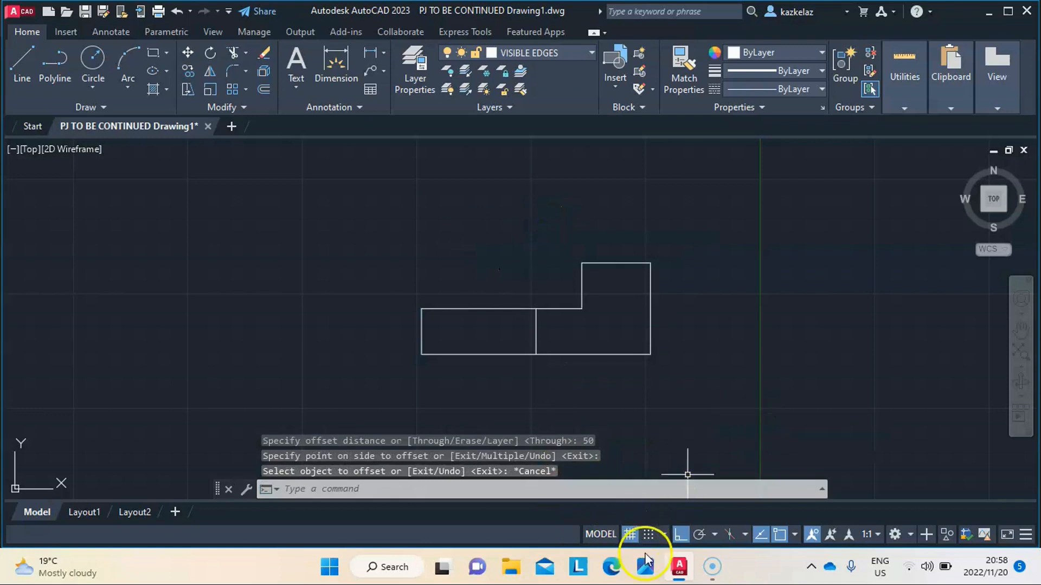
Step: Check the isometric reference image in Photos, return to AutoCAD and offset the outline's left edge 30 units to the right
{"action": "mouse_move", "coordinate": [646, 564]}
{"action": "left_click", "coordinate": [669, 490]}
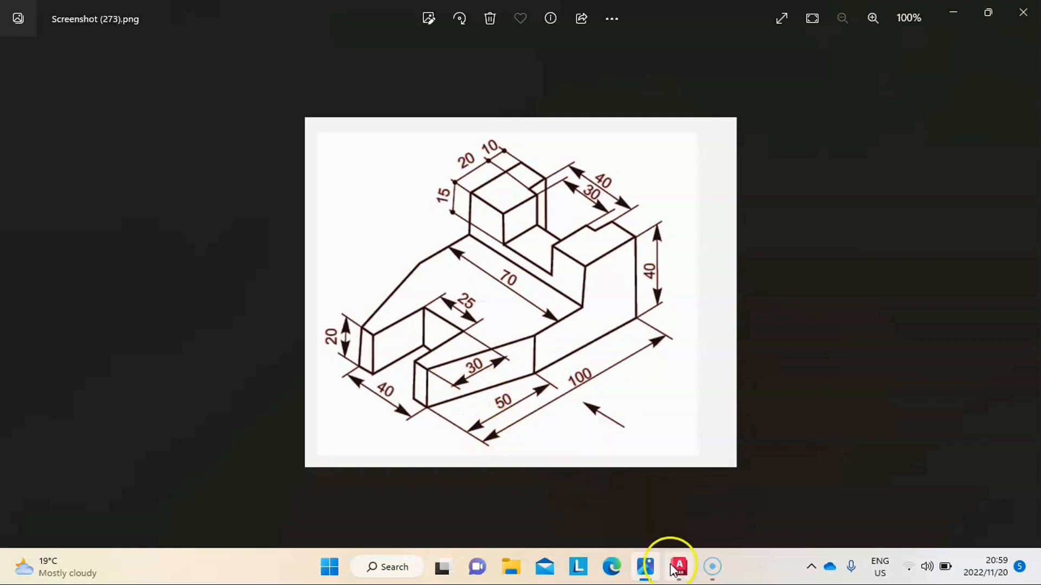
{"action": "mouse_move", "coordinate": [673, 561]}
{"action": "mouse_move", "coordinate": [695, 494]}
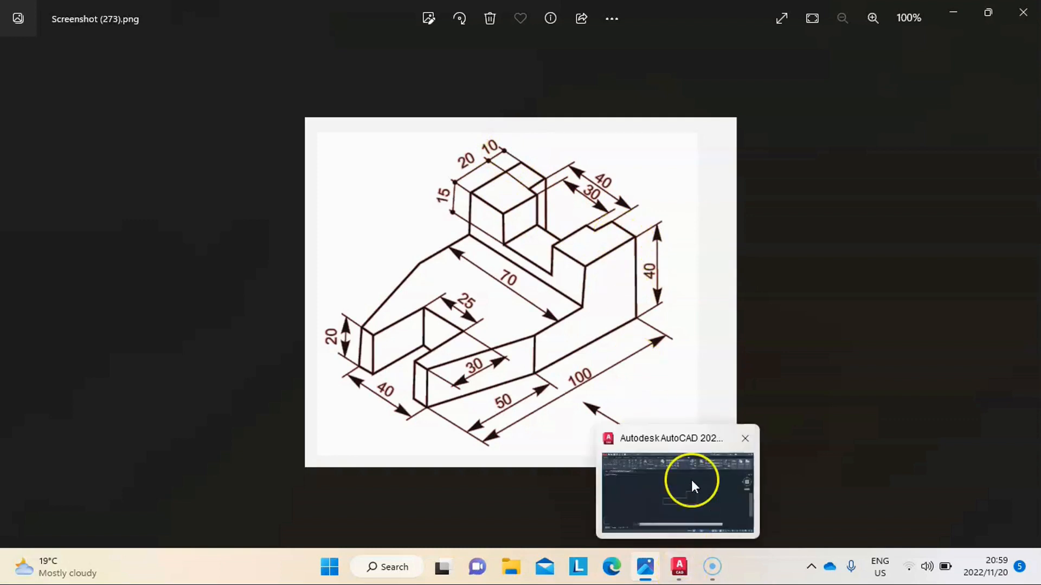
{"action": "left_click", "coordinate": [691, 480]}
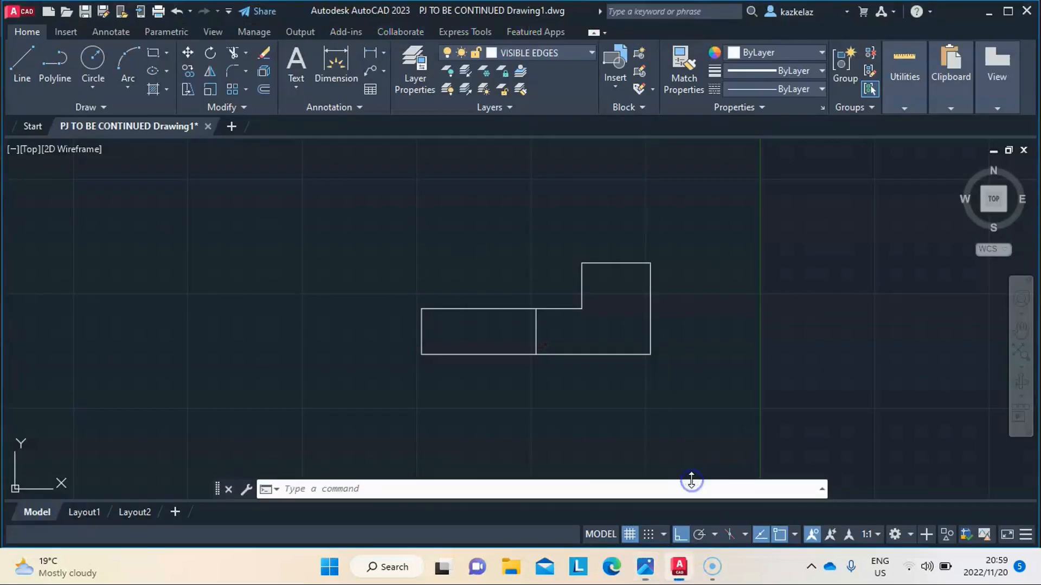
{"action": "left_click", "coordinate": [421, 331]}
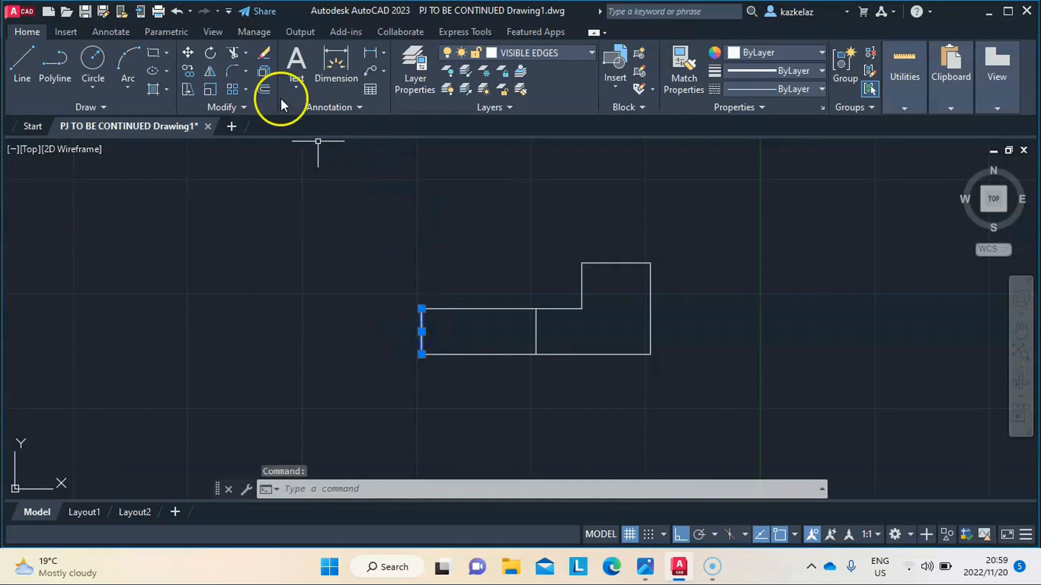
{"action": "left_click", "coordinate": [265, 89]}
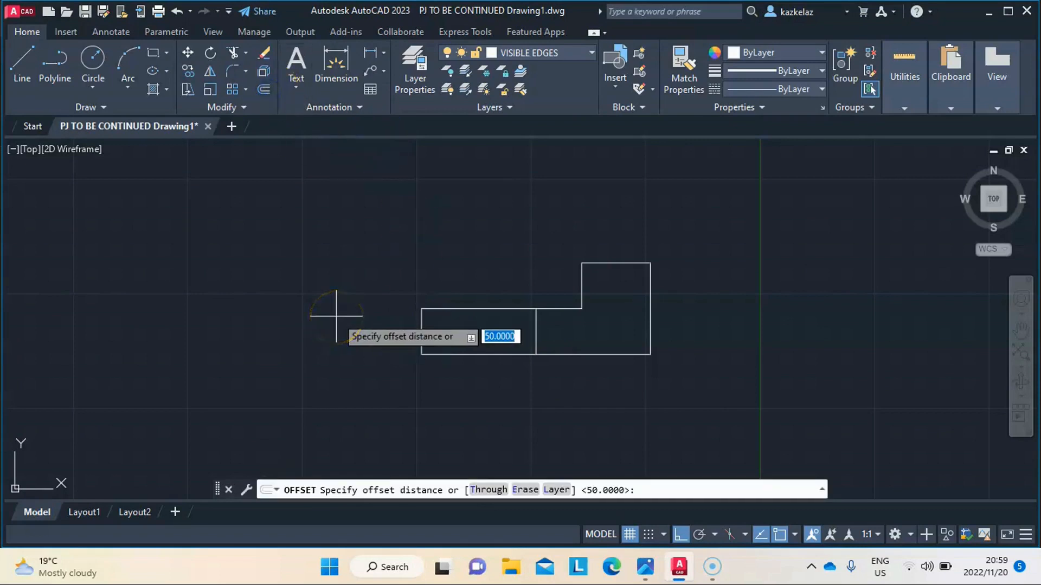
{"action": "type", "text": "30"}
{"action": "key", "text": "Return"}
{"action": "left_click", "coordinate": [422, 318]}
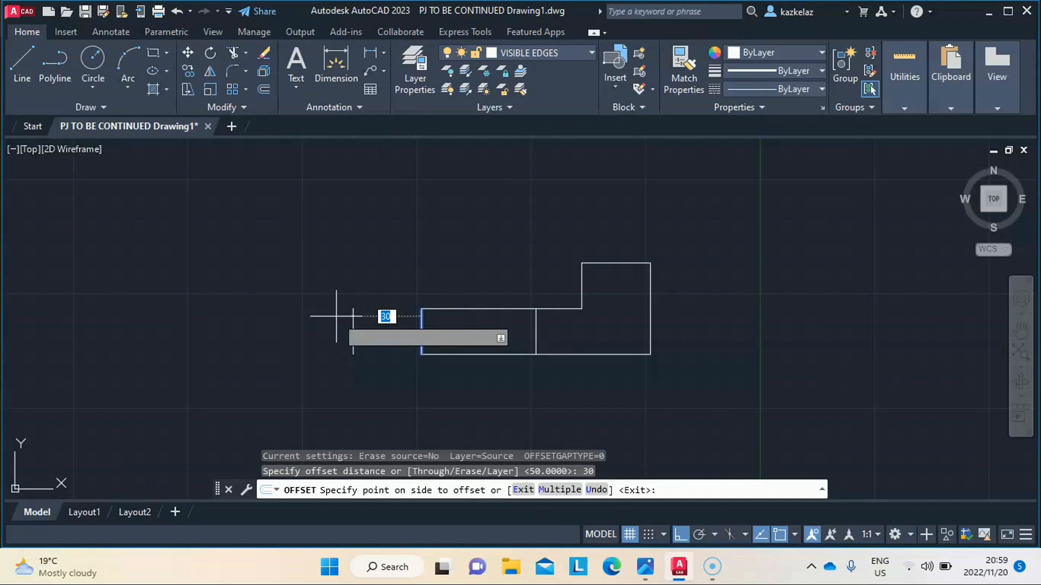
{"action": "left_click", "coordinate": [491, 267]}
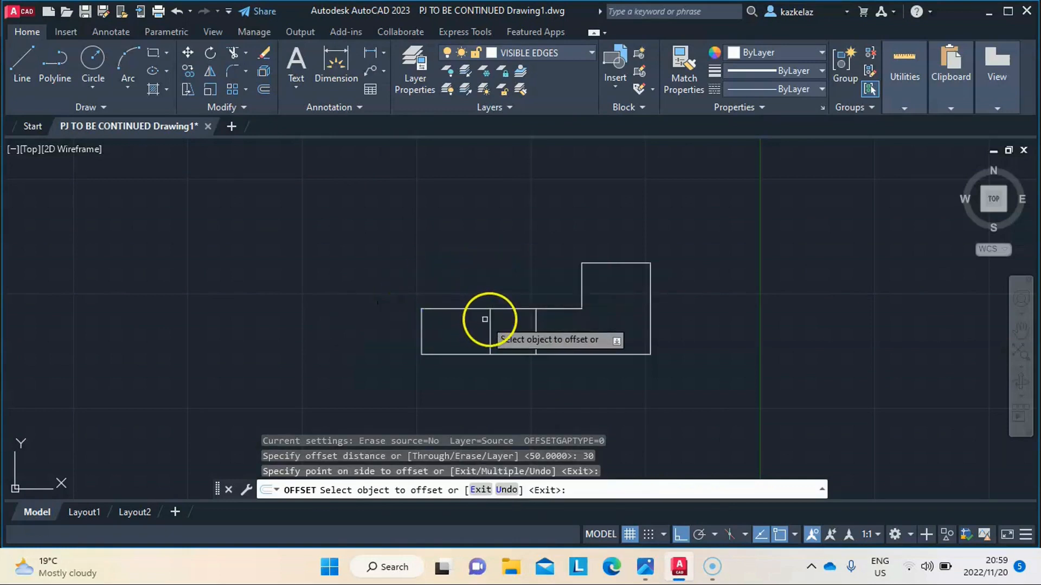
Step: Offset the outline's right edge 10 units inward and the top edge of the raised block 15 units down
{"action": "left_click", "coordinate": [649, 320]}
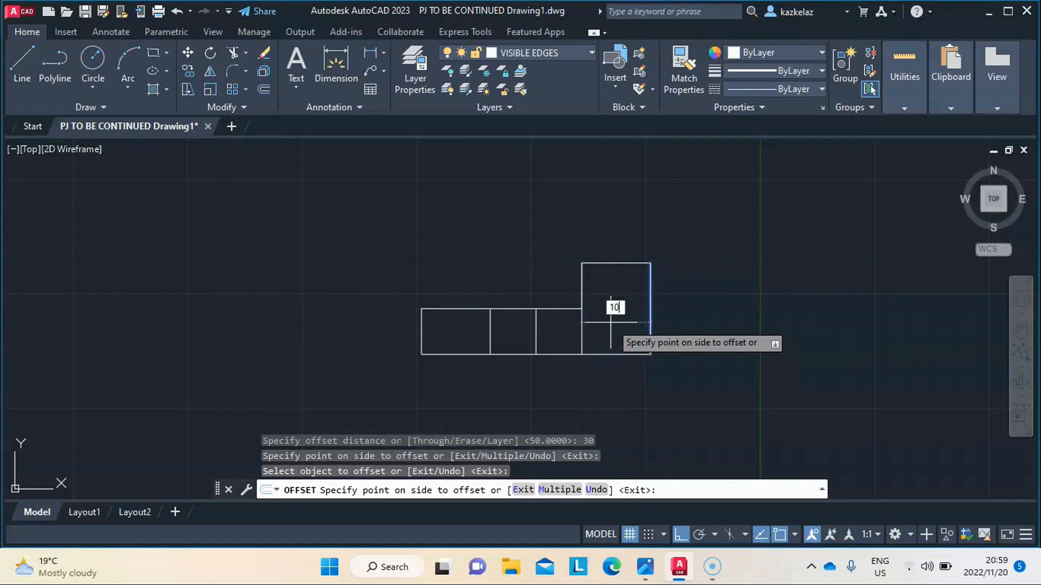
{"action": "type", "text": "10"}
{"action": "key", "text": "Return"}
{"action": "left_click", "coordinate": [607, 265]}
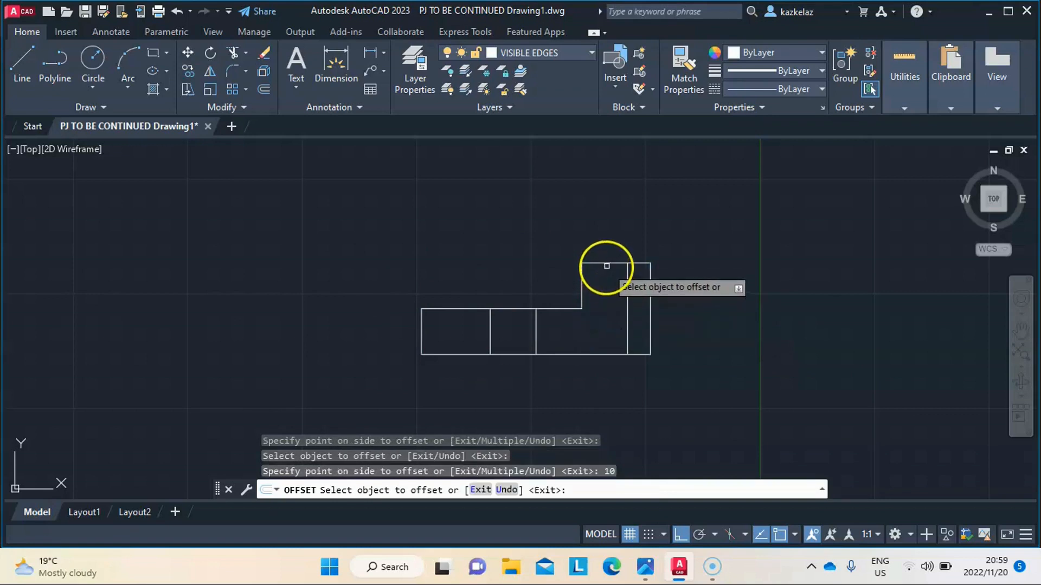
{"action": "left_click", "coordinate": [607, 265]}
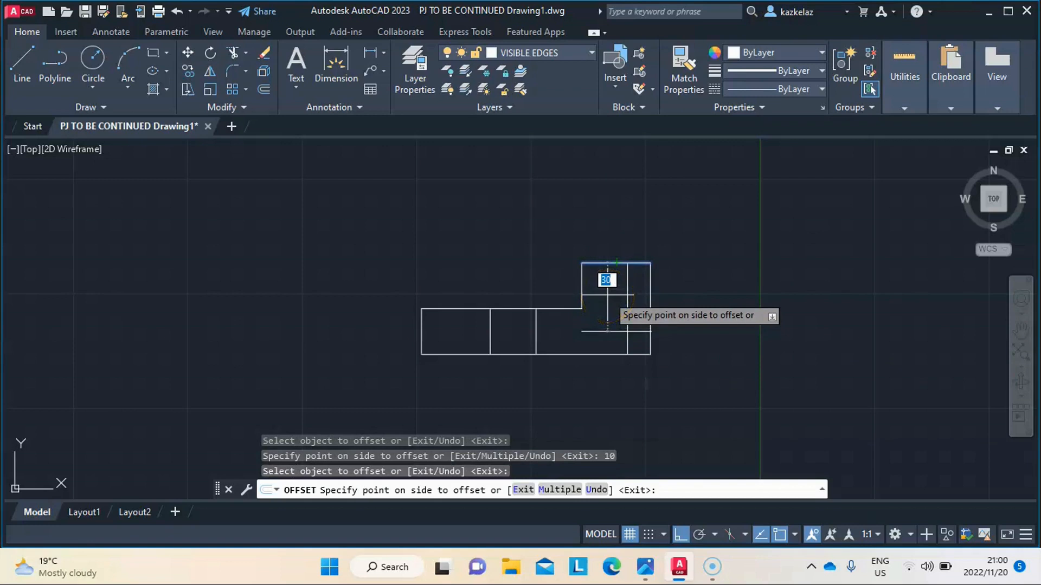
{"action": "key", "text": "Return"}
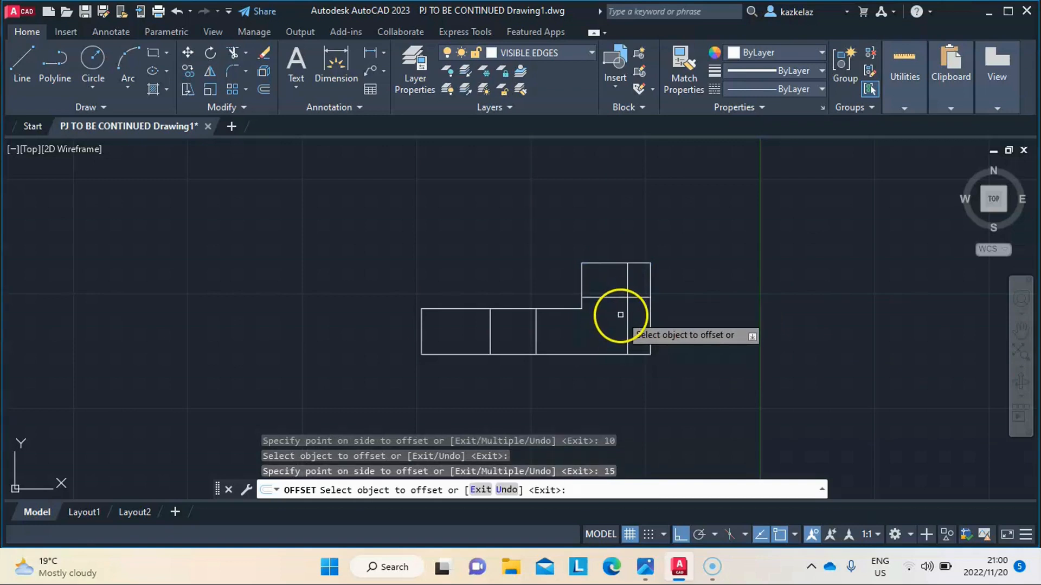
{"action": "key", "text": "Escape"}
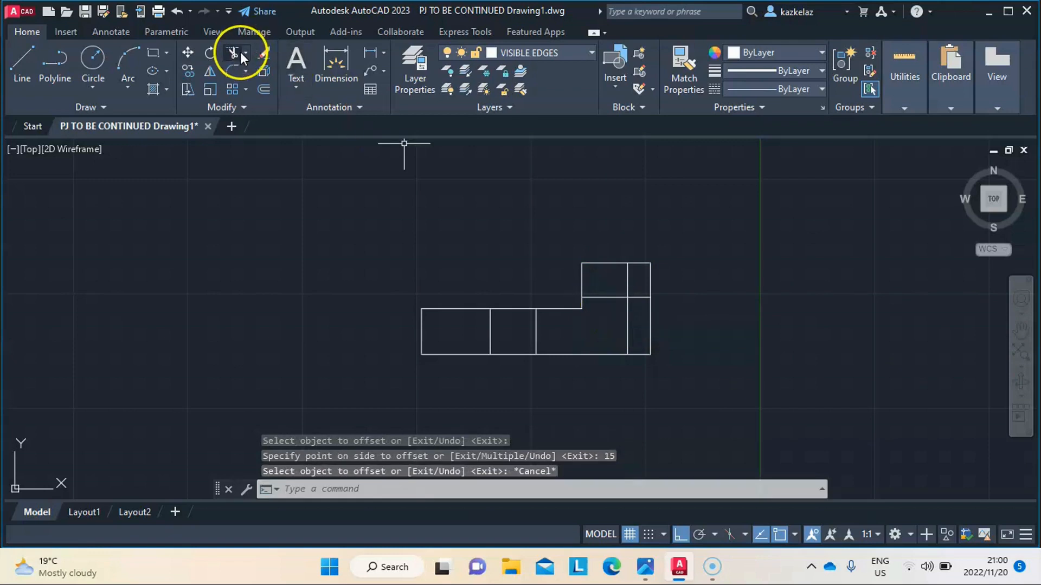
Step: Trim the horizontal offset line between the 10-unit offset line and the outline's right edge
{"action": "left_click", "coordinate": [237, 52]}
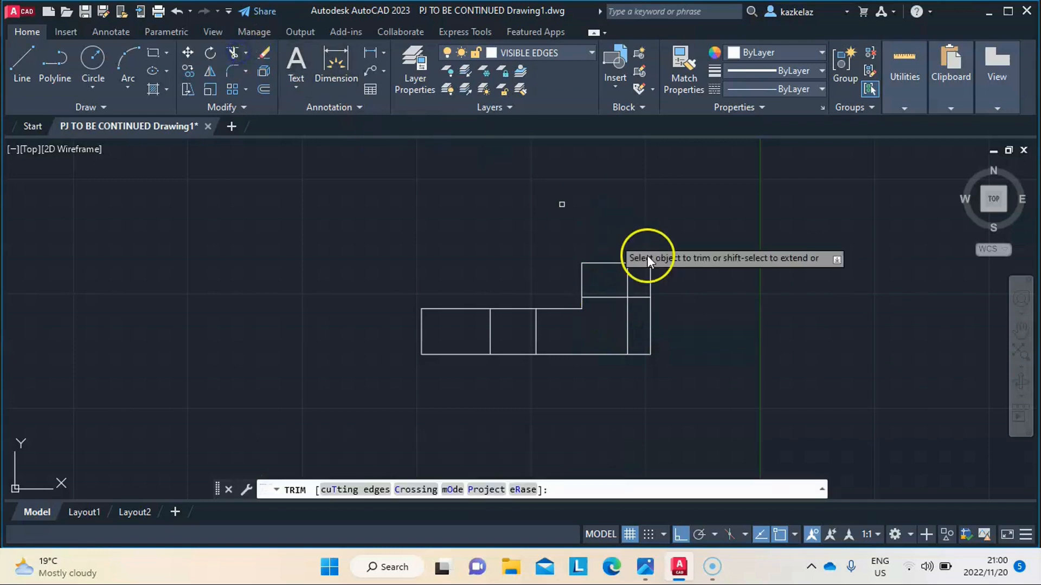
{"action": "left_click", "coordinate": [643, 299]}
{"action": "key", "text": "Escape"}
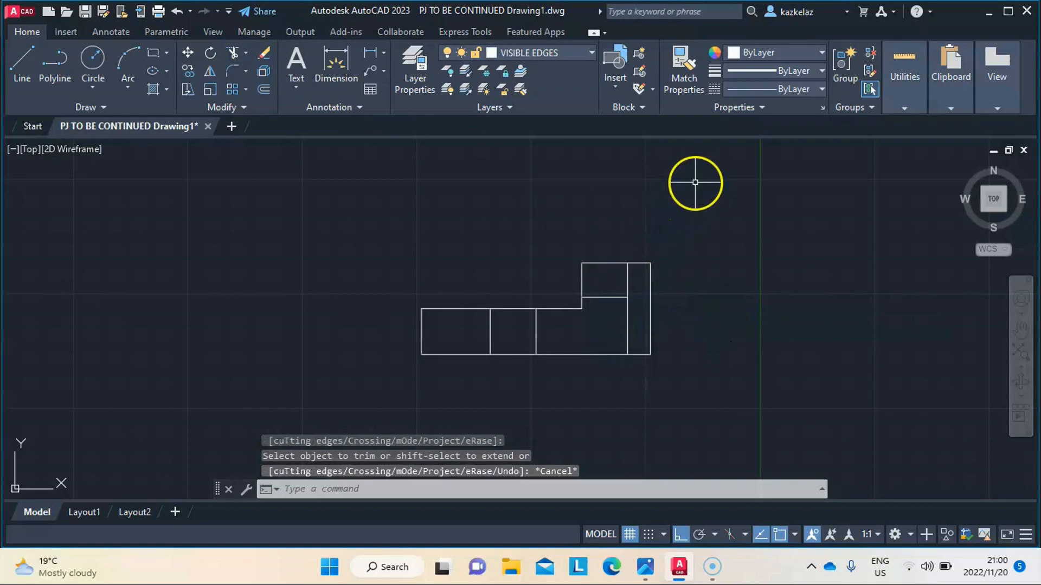
Step: Move the 10-unit and 30-unit vertical offset lines and the short horizontal line in the raised block to the HIDDEN DETAIL layer
{"action": "left_click", "coordinate": [627, 325]}
{"action": "left_click", "coordinate": [601, 297]}
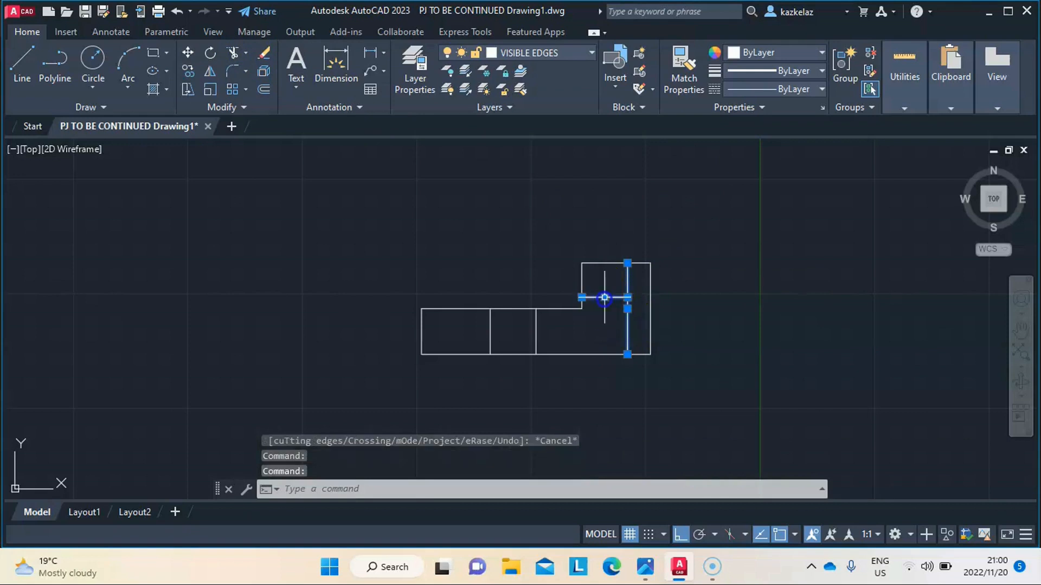
{"action": "left_click", "coordinate": [491, 339]}
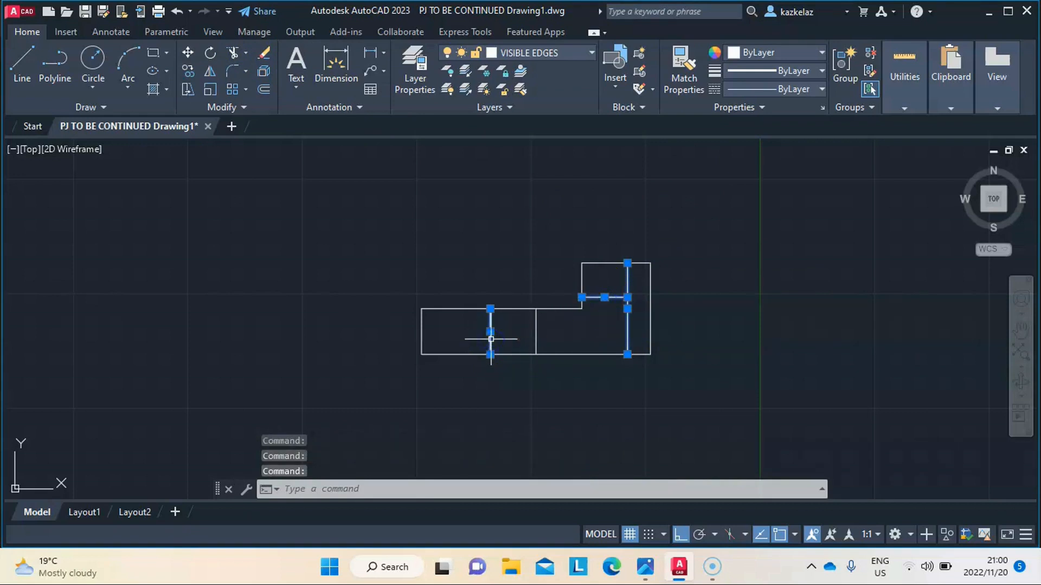
{"action": "left_click", "coordinate": [551, 57]}
{"action": "left_click", "coordinate": [526, 143]}
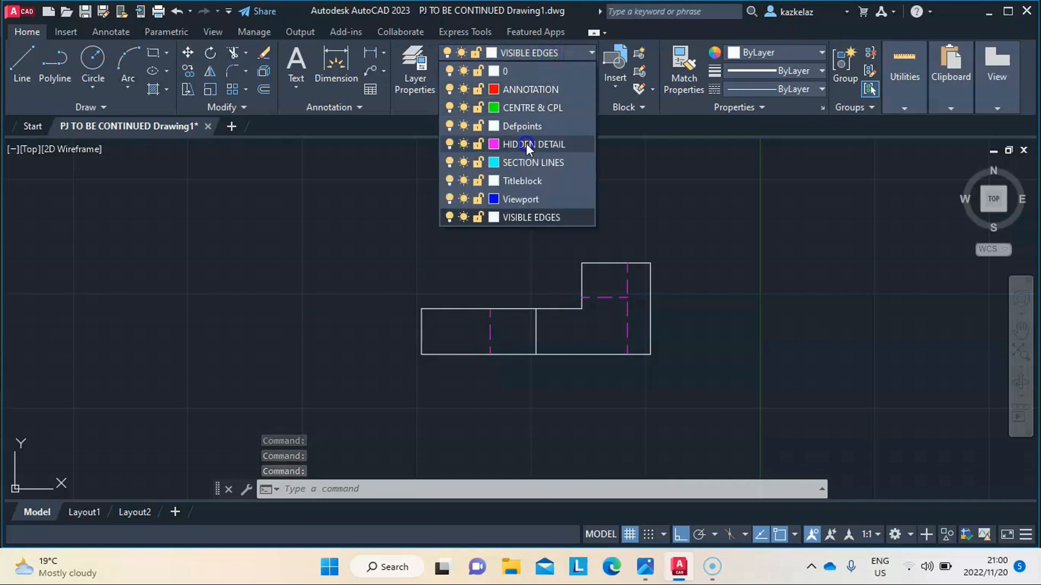
{"action": "left_click", "coordinate": [525, 143]}
{"action": "key", "text": "Escape"}
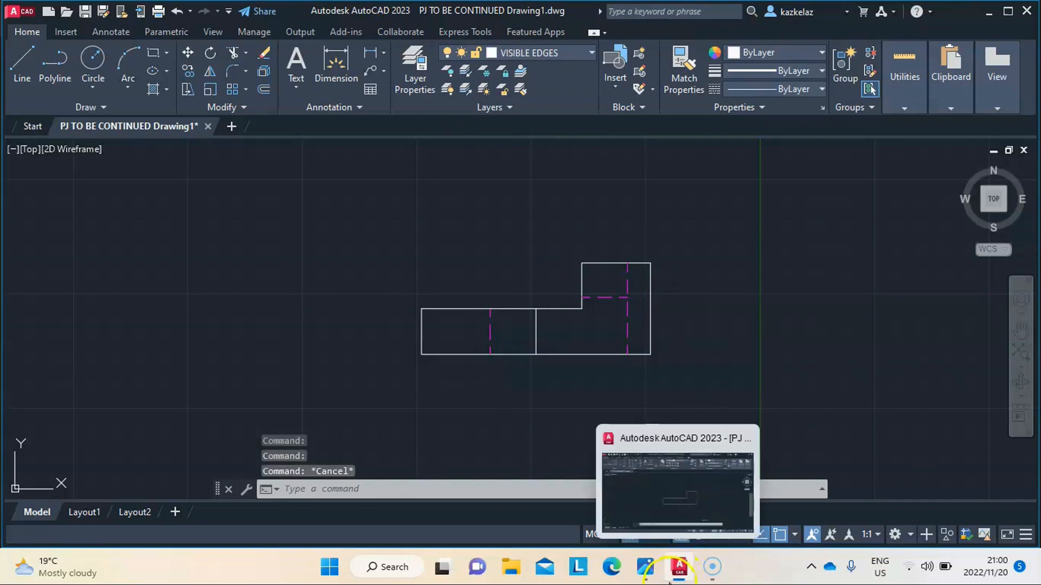
Step: Switch to Photos to study the isometric reference for the side view's dimensions, then return to AutoCAD
{"action": "mouse_move", "coordinate": [645, 567]}
{"action": "left_click", "coordinate": [661, 480]}
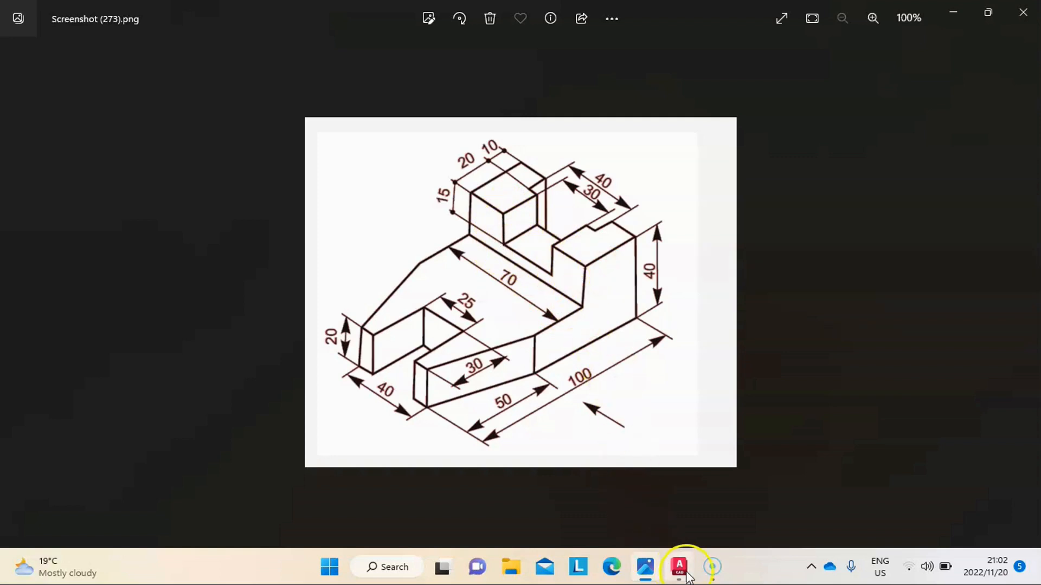
{"action": "mouse_move", "coordinate": [682, 576]}
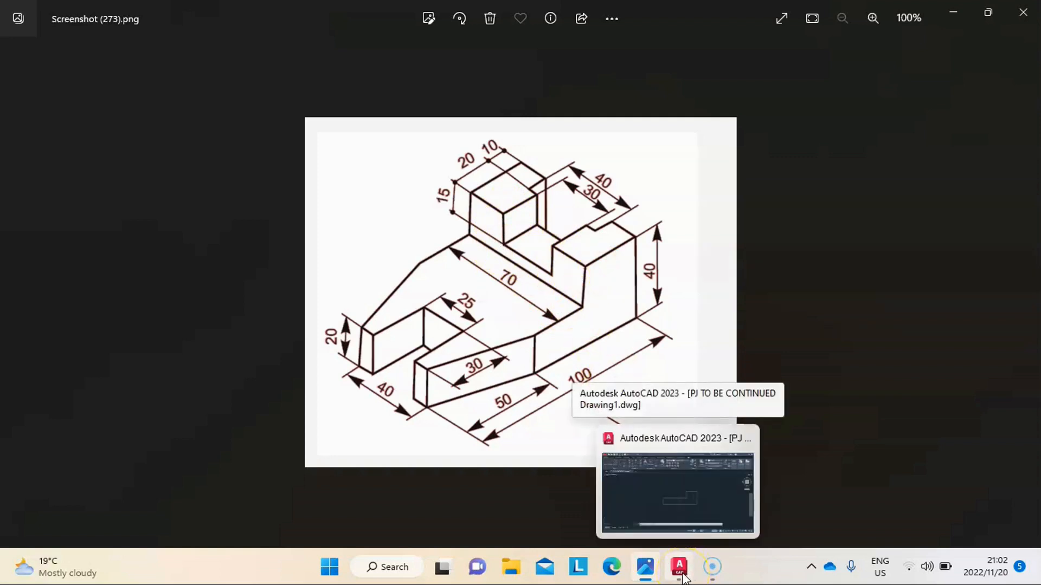
{"action": "left_click", "coordinate": [678, 491]}
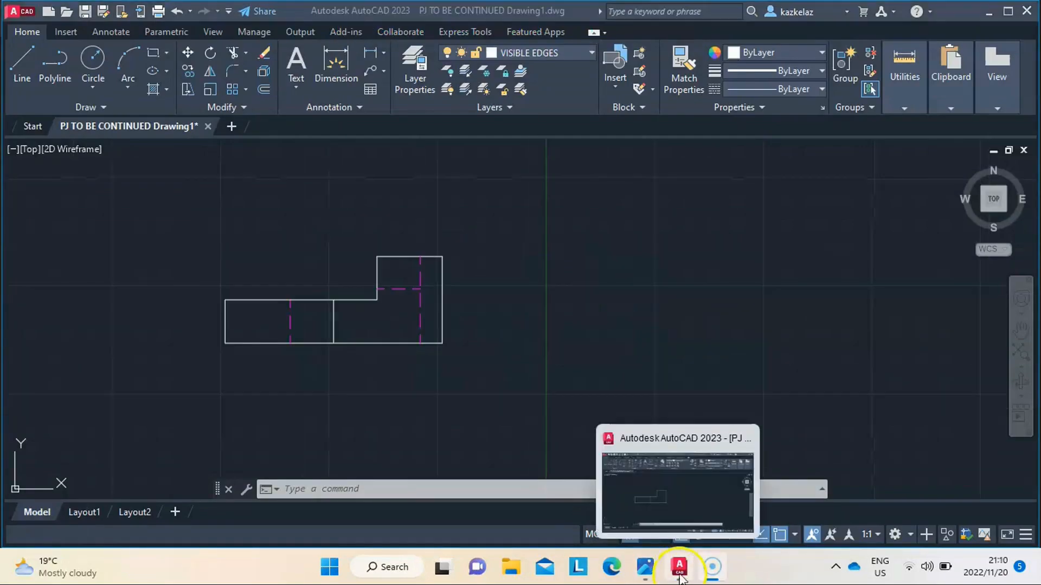
{"action": "left_click", "coordinate": [673, 492]}
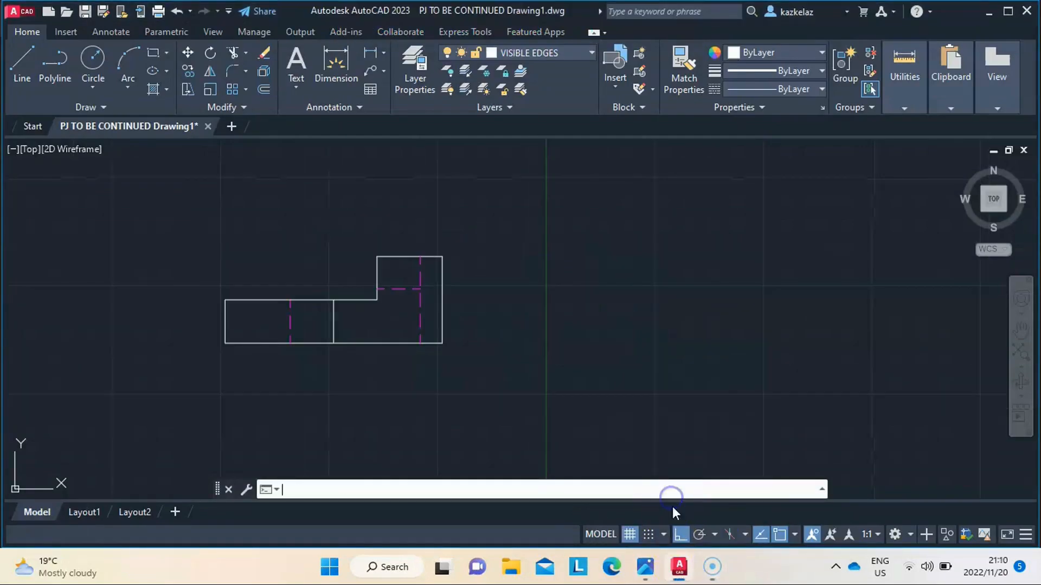
{"action": "mouse_move", "coordinate": [677, 565]}
{"action": "left_click", "coordinate": [674, 512]}
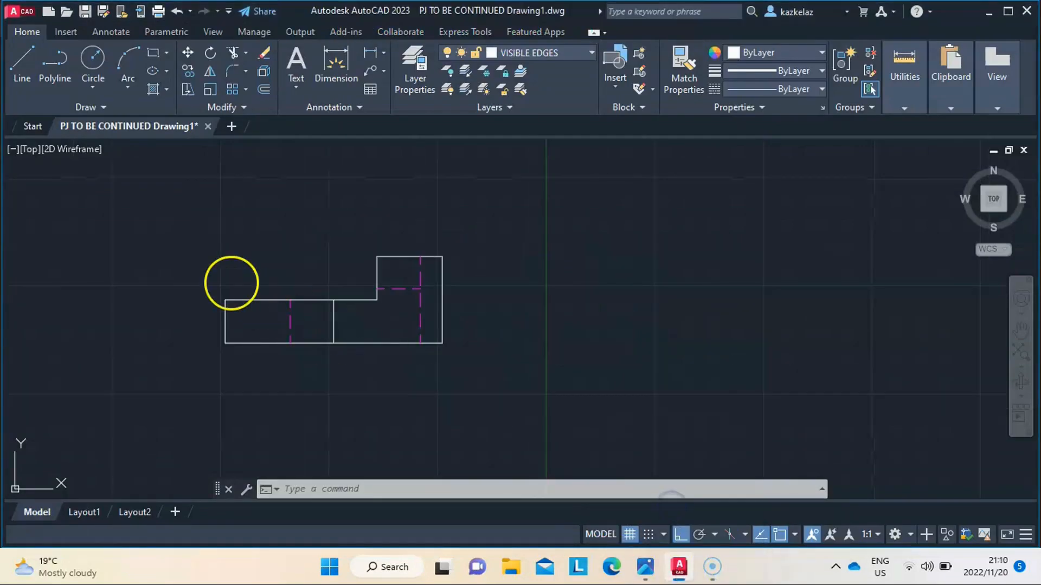
Step: Start the side view 100 units right of the front view's top-right corner, drawing lines 40 down, 70 right and 40 up
{"action": "left_click", "coordinate": [18, 64]}
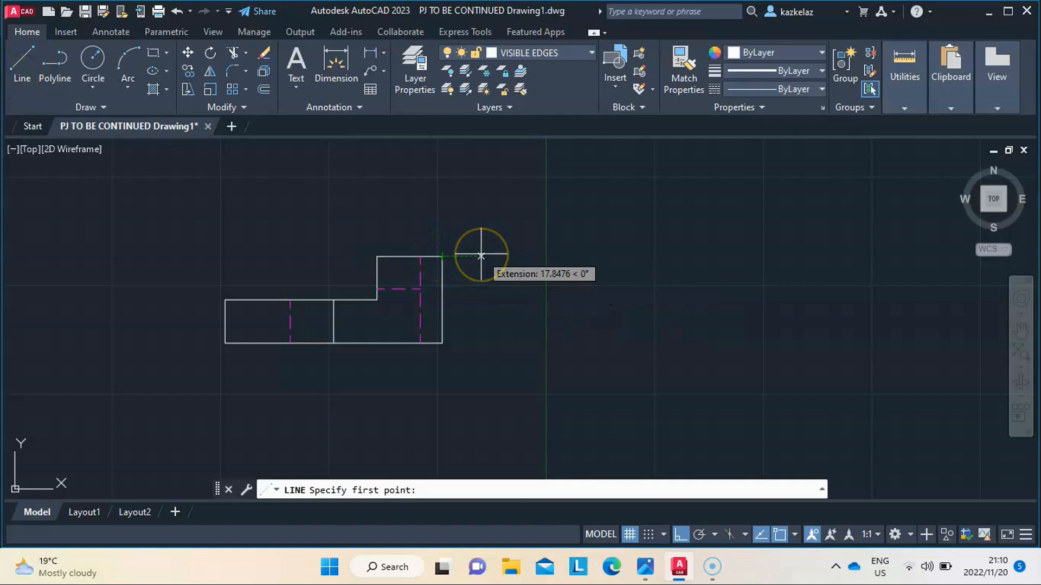
{"action": "type", "text": "100"}
{"action": "key", "text": "Return"}
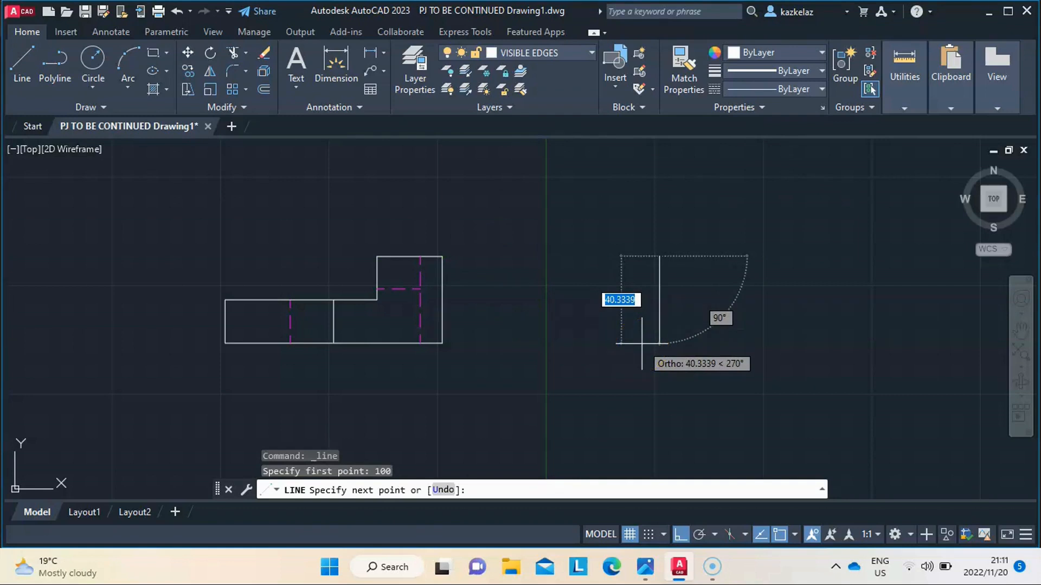
{"action": "type", "text": "40"}
{"action": "key", "text": "Return"}
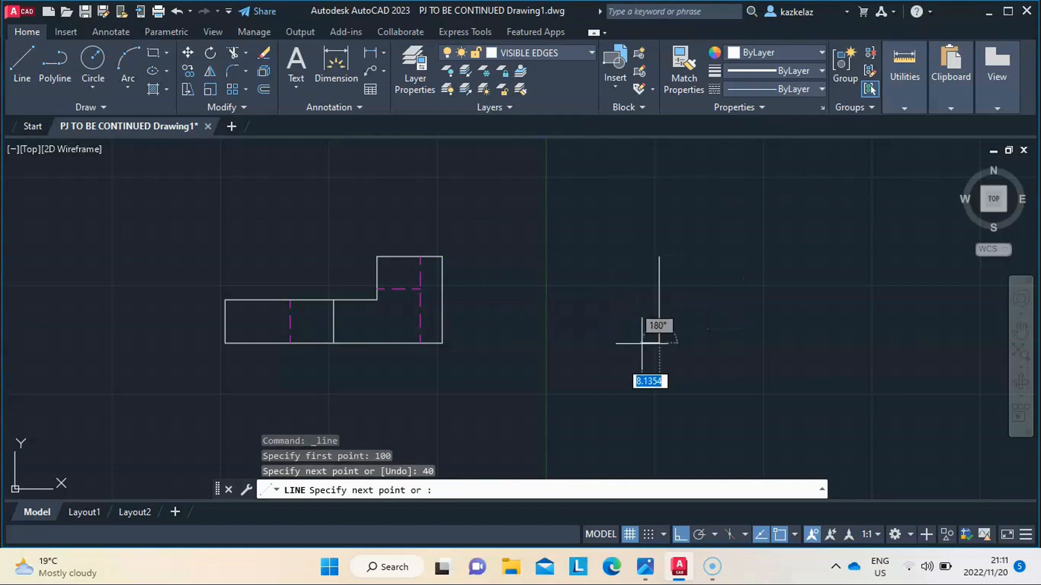
{"action": "left_click", "coordinate": [642, 344]}
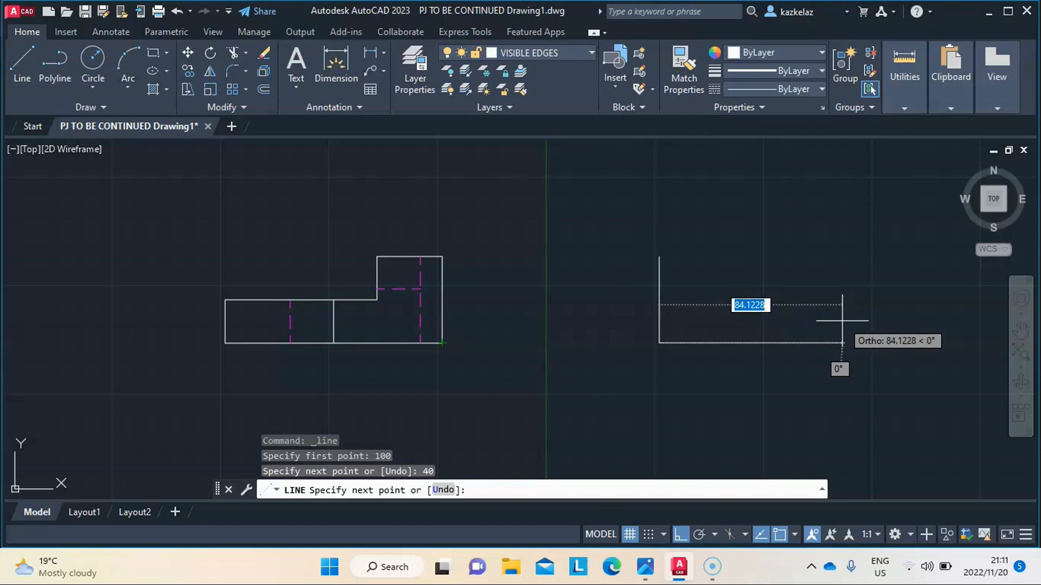
{"action": "type", "text": "70"}
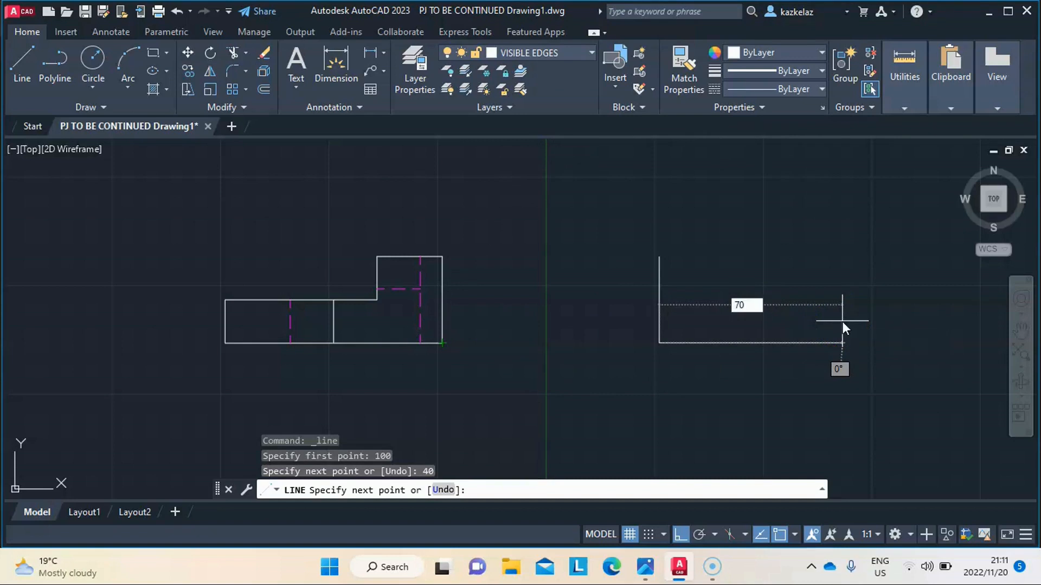
{"action": "key", "text": "Return"}
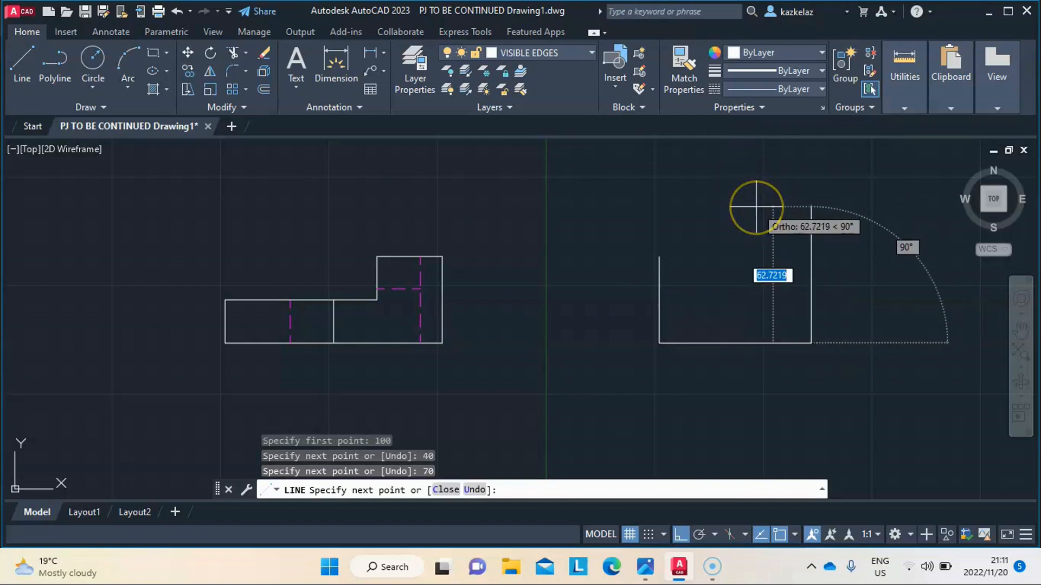
{"action": "type", "text": "40"}
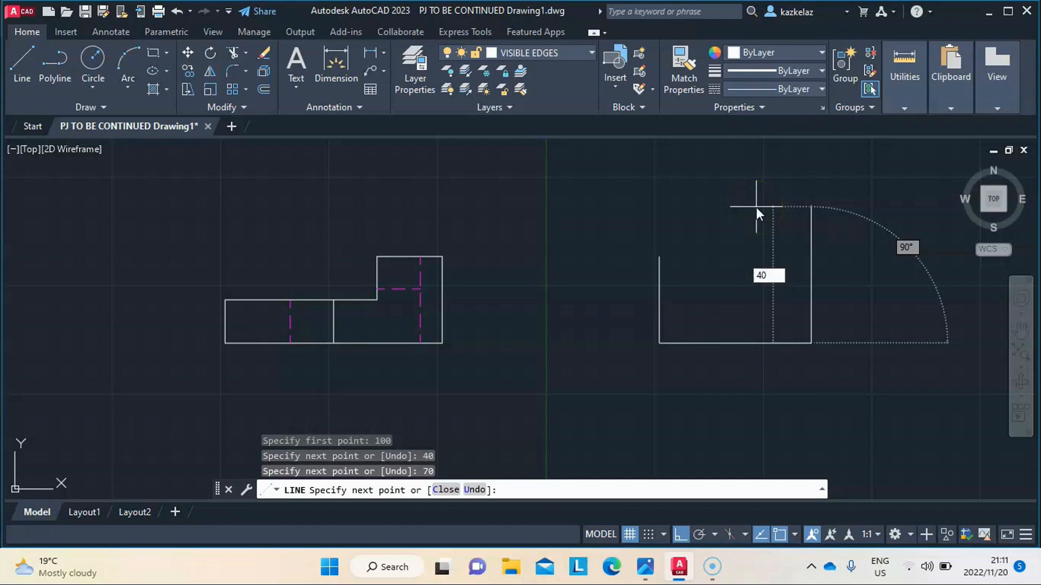
{"action": "key", "text": "Return"}
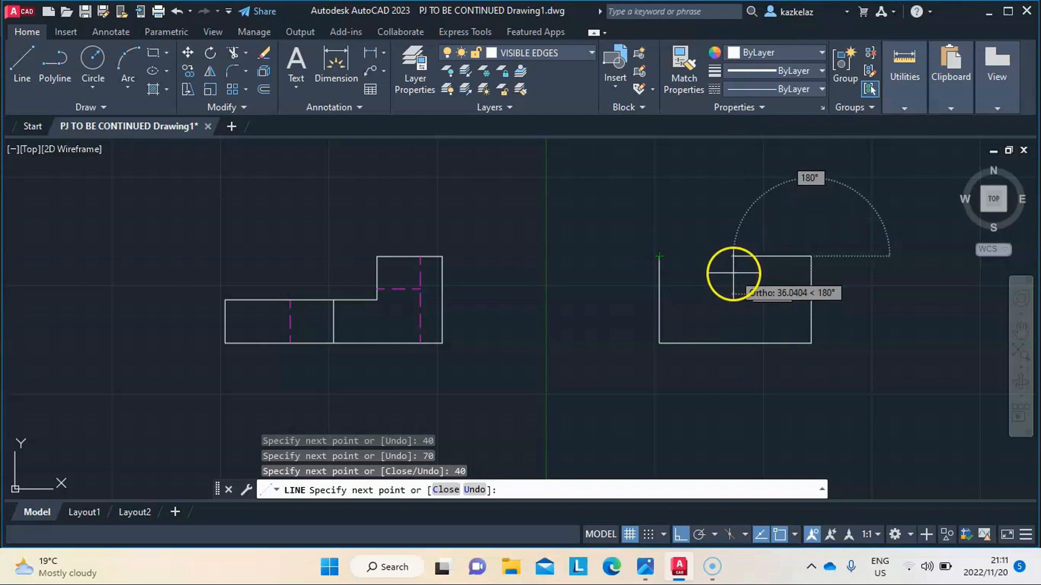
Step: Continue the side view outline 20 units left and 15 units down to form the slot's right side
{"action": "type", "text": "20"}
{"action": "key", "text": "Return"}
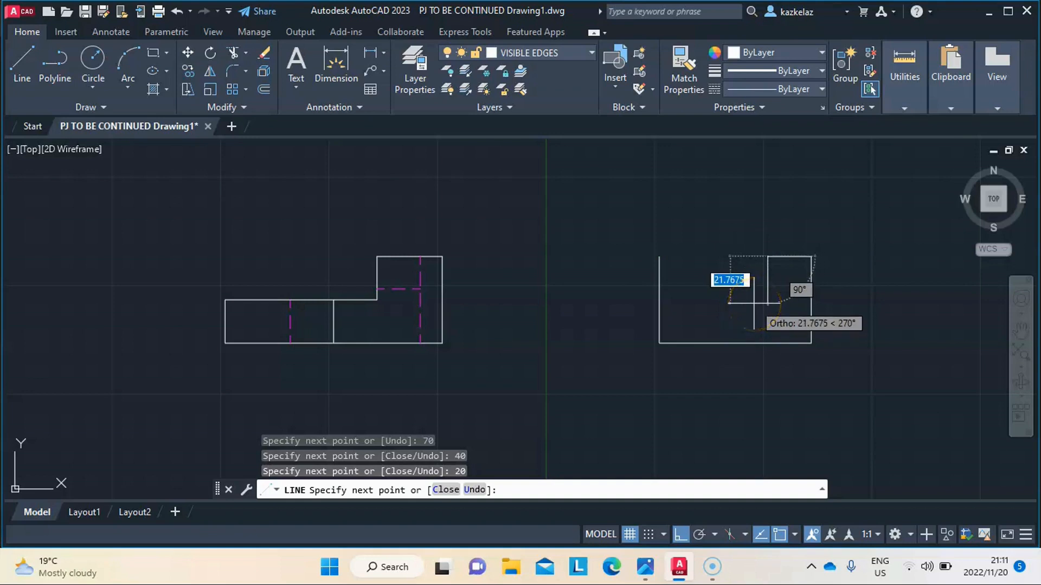
{"action": "type", "text": "15"}
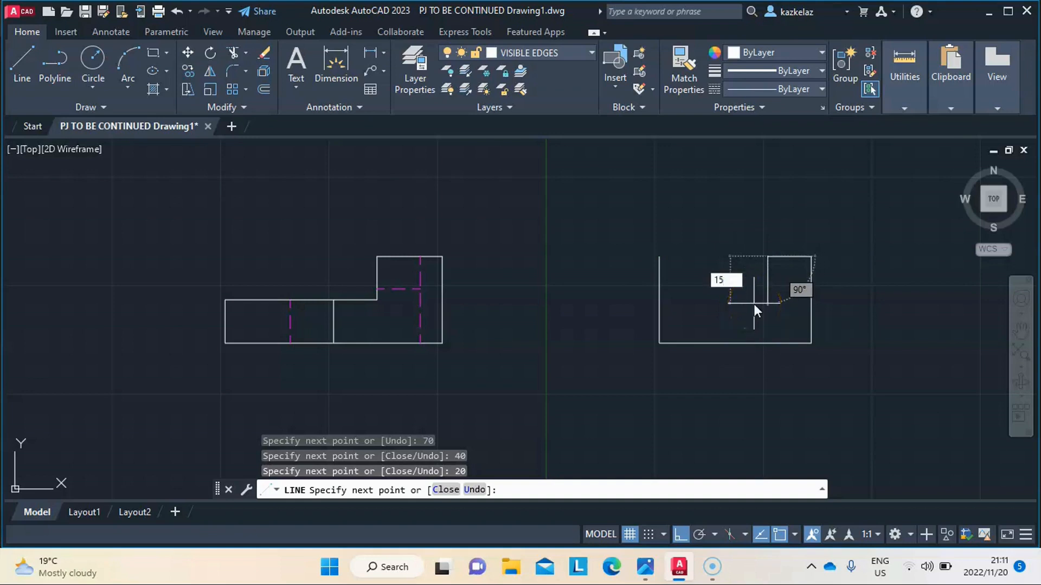
{"action": "key", "text": "Return"}
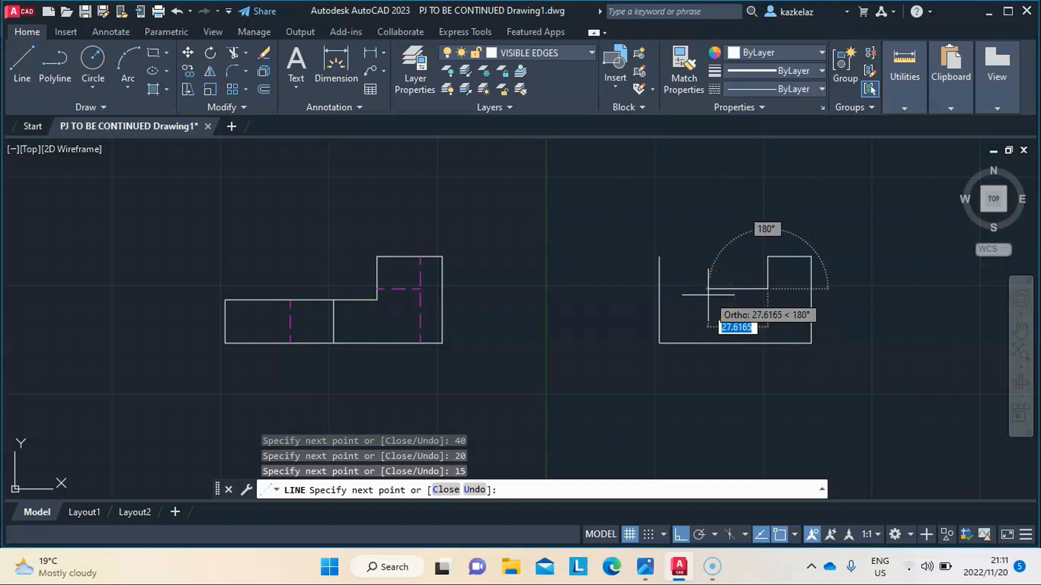
Step: Check the slot width in the Photos reference, return to AutoCAD and draw 30 left and 15 up, closing the outline at its top-left corner
{"action": "type", "text": "30"}
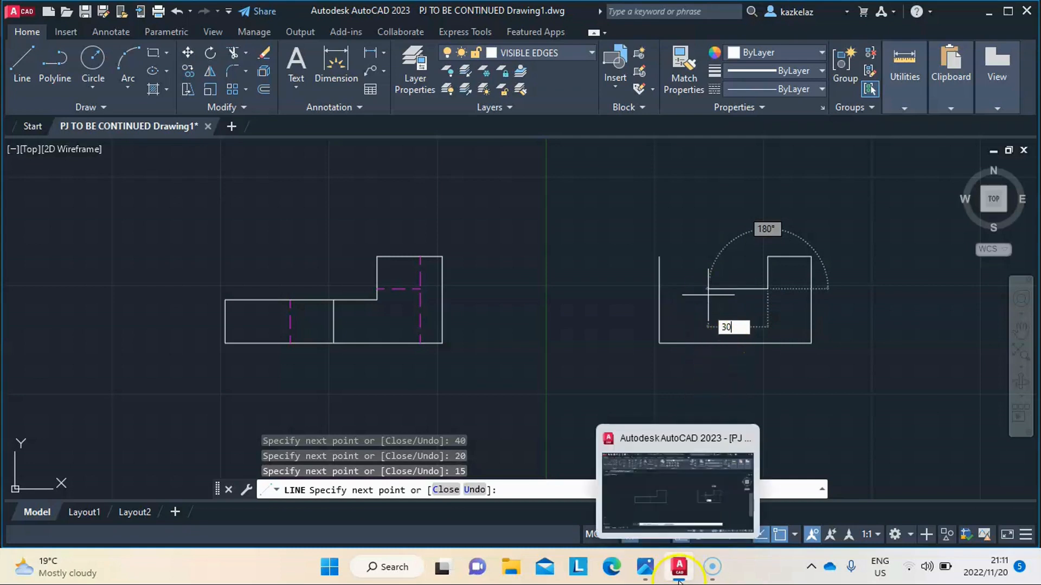
{"action": "mouse_move", "coordinate": [646, 567]}
{"action": "mouse_move", "coordinate": [636, 507]}
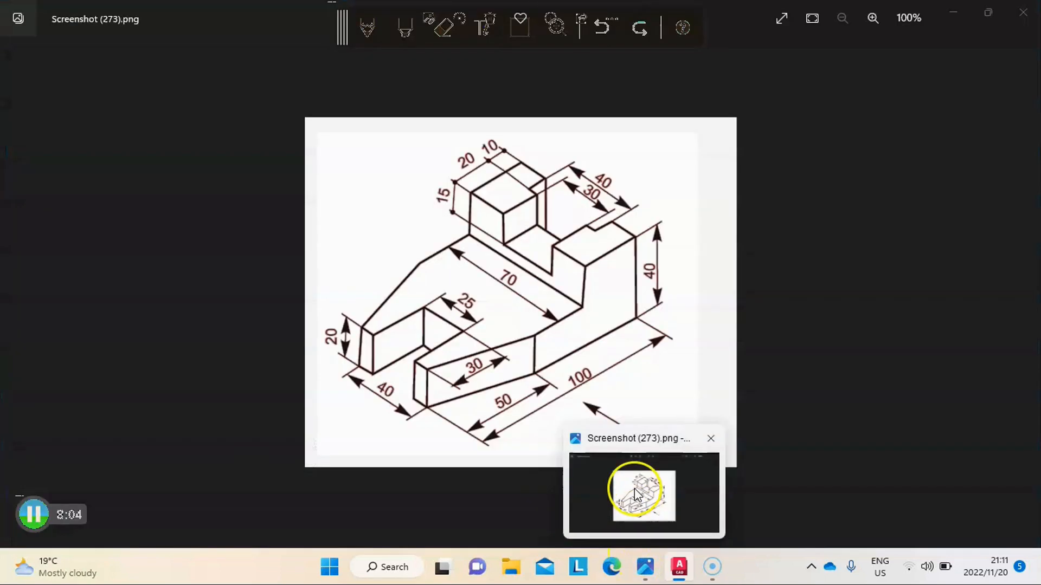
{"action": "left_click", "coordinate": [634, 489]}
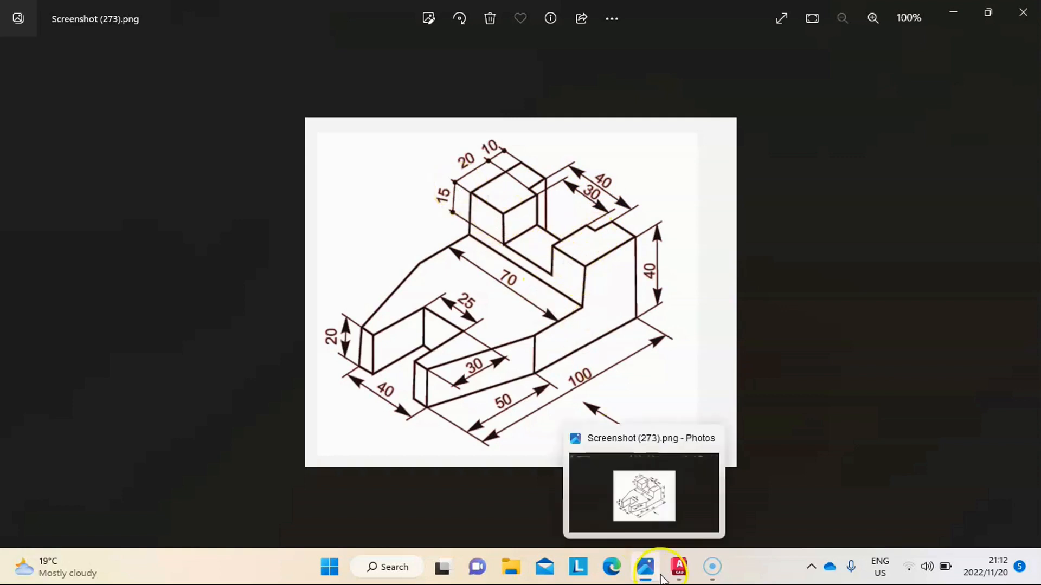
{"action": "left_click", "coordinate": [668, 480]}
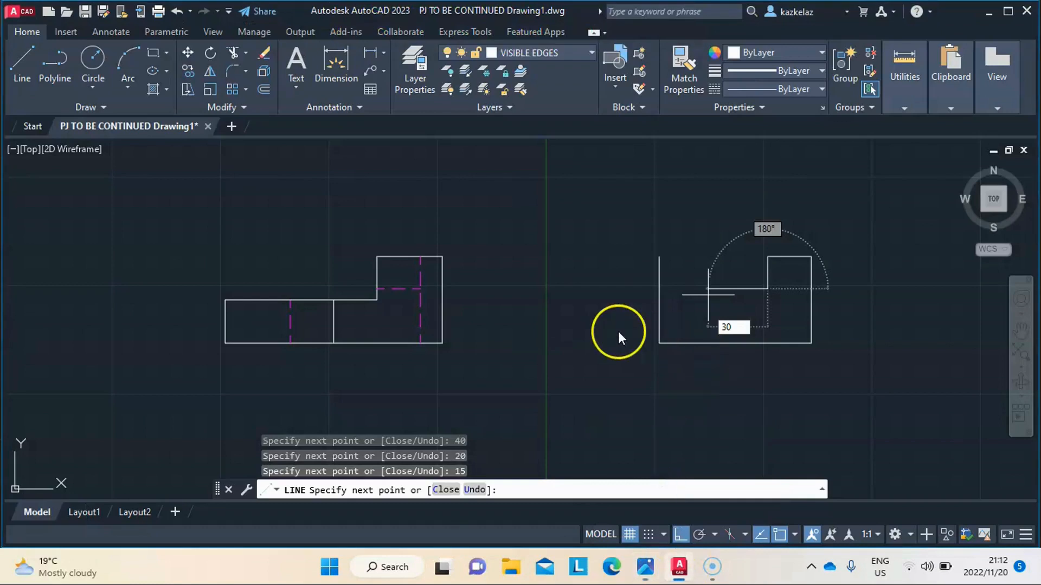
{"action": "key", "text": "Return"}
{"action": "type", "text": "15"}
{"action": "key", "text": "Return"}
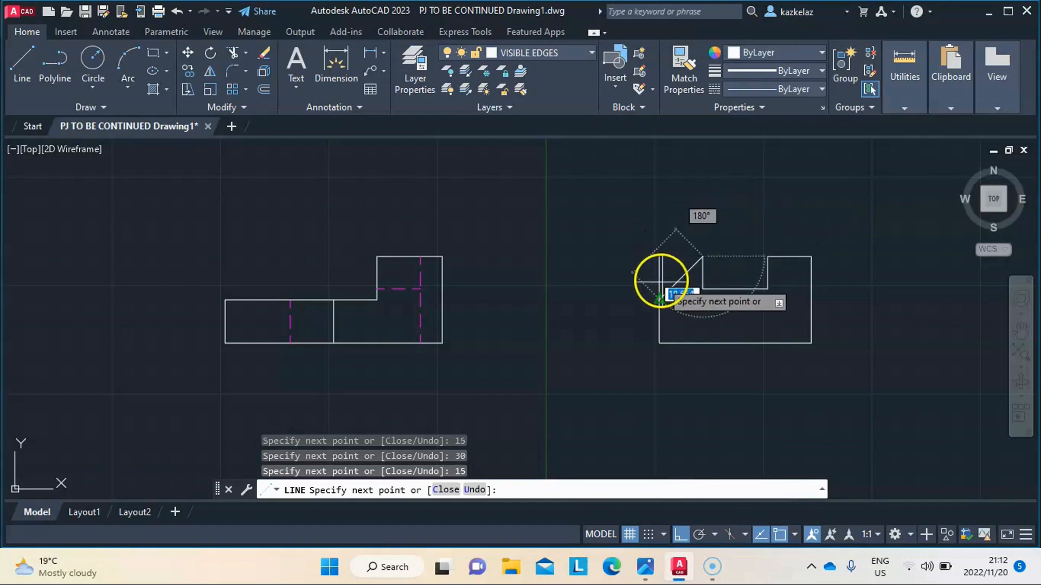
{"action": "left_click", "coordinate": [659, 256]}
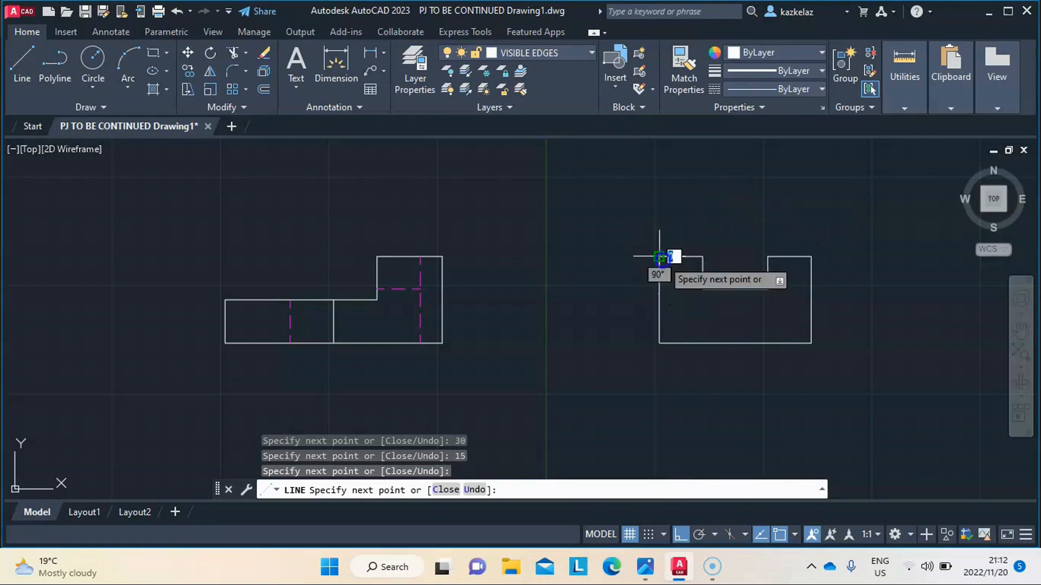
{"action": "key", "text": "Escape"}
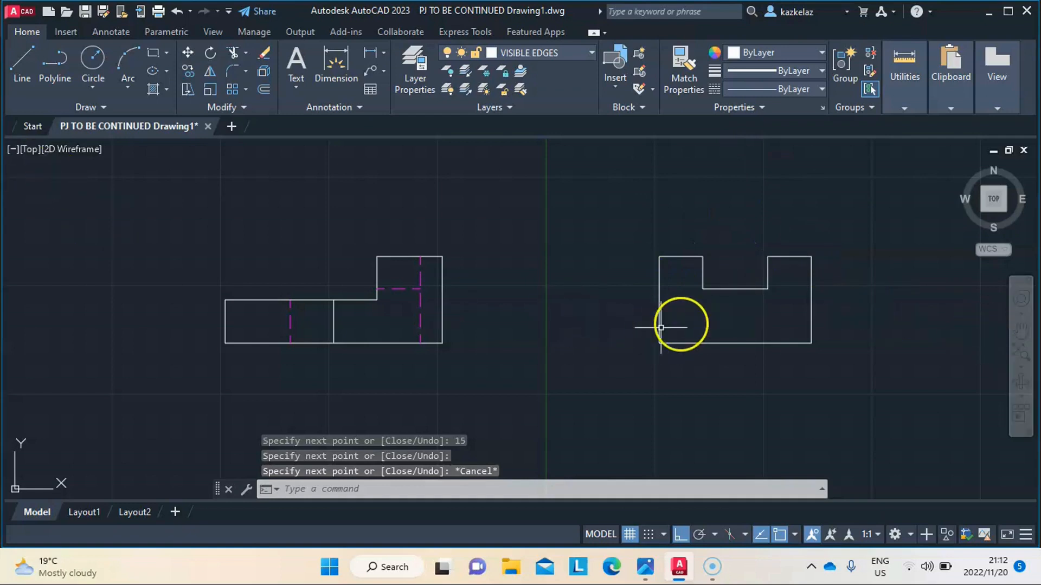
Step: Offset the side view's bottom edge 20 units upward
{"action": "left_click", "coordinate": [705, 343]}
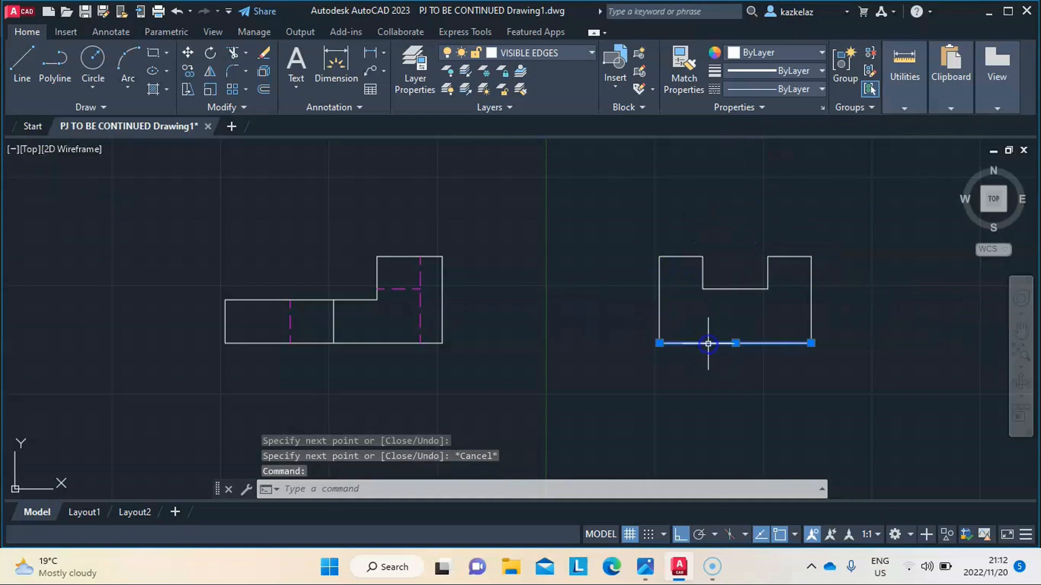
{"action": "left_click", "coordinate": [264, 90]}
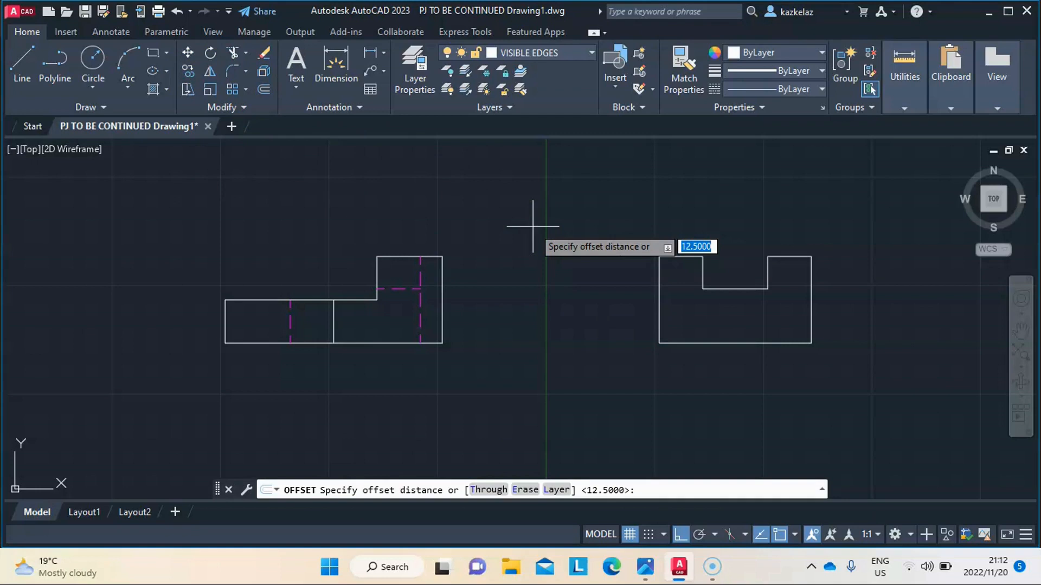
{"action": "key", "text": "Return"}
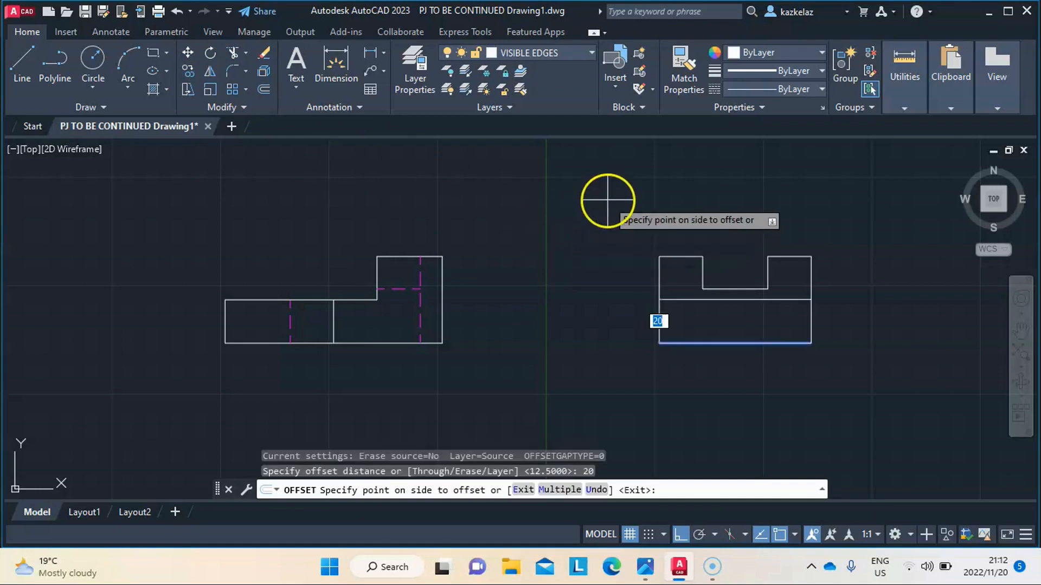
{"action": "left_click", "coordinate": [608, 200]}
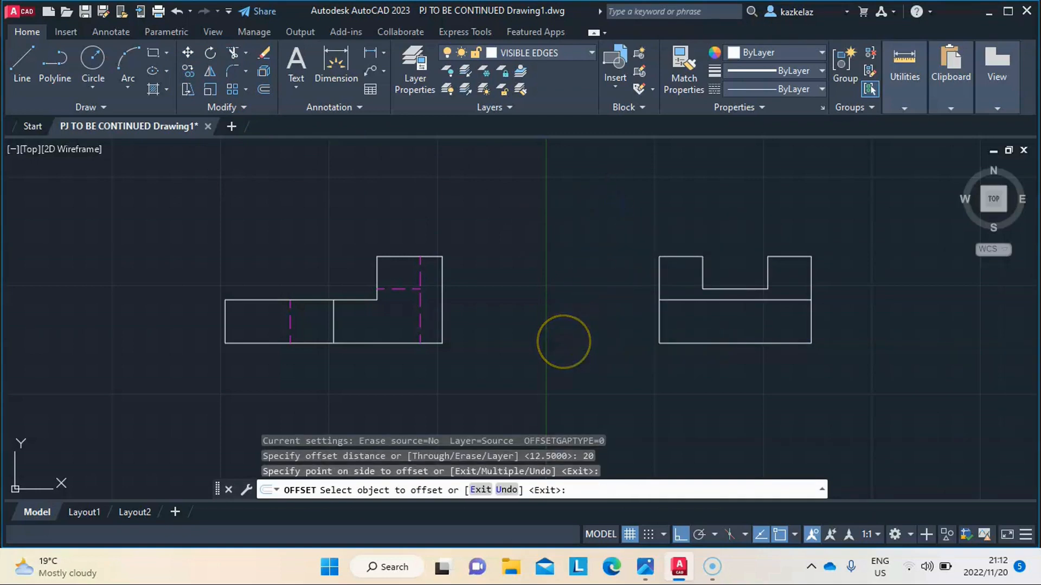
{"action": "key", "text": "Escape"}
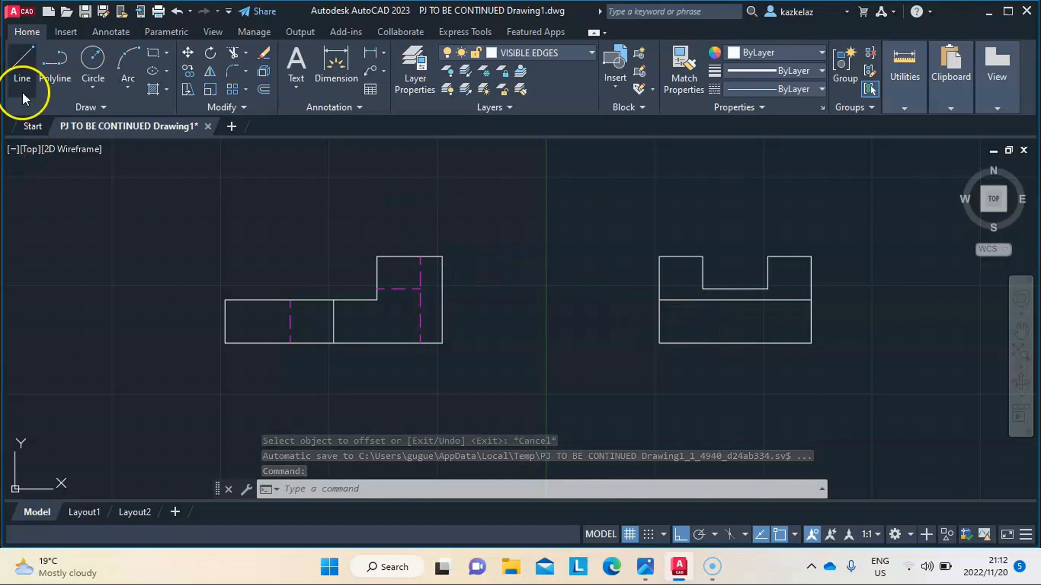
Step: Draw a 20-unit vertical line downward from the side view's inner horizontal line, starting 15 units from its left end
{"action": "left_click", "coordinate": [25, 67]}
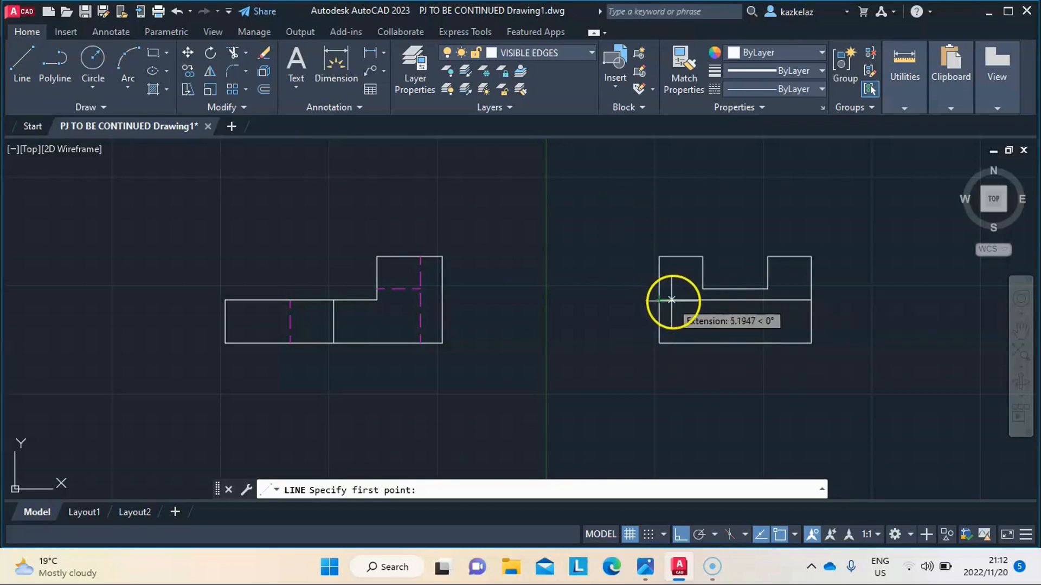
{"action": "type", "text": "5"}
{"action": "key", "text": "Return"}
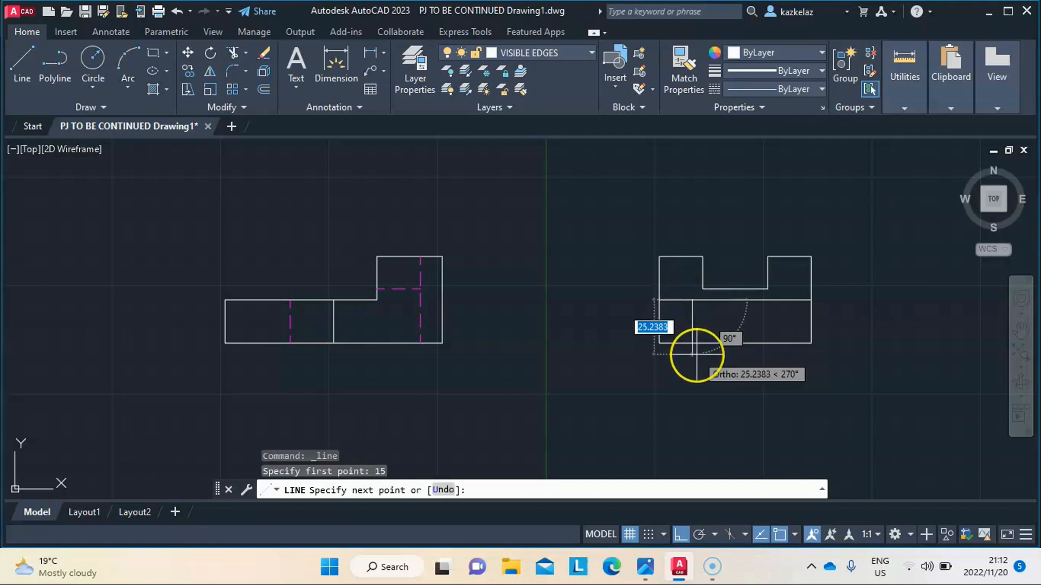
{"action": "type", "text": "20"}
{"action": "key", "text": "Return"}
{"action": "key", "text": "Escape"}
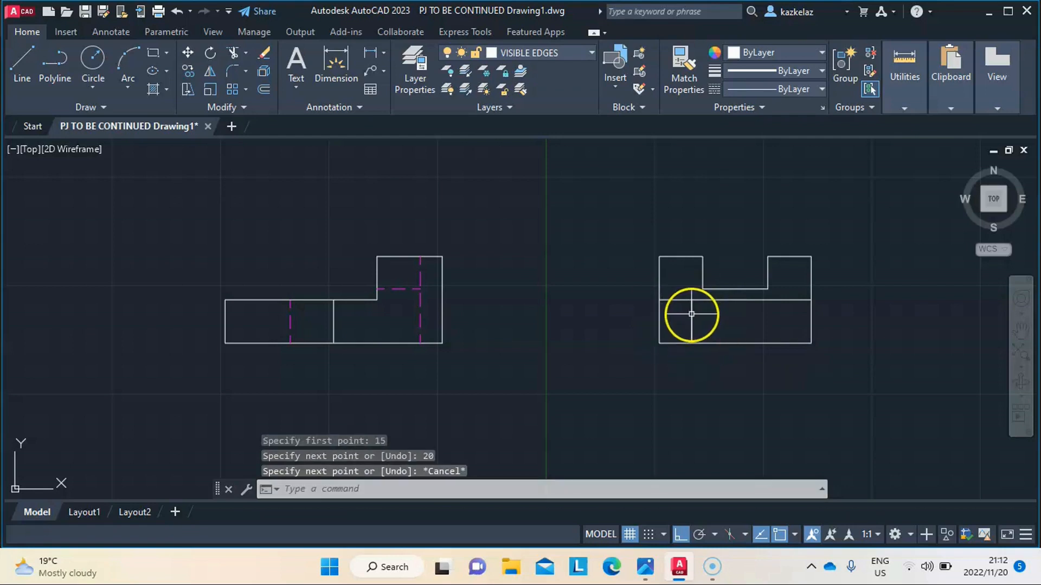
Step: Mirror the short vertical line in the side view's lower section about its vertical centreline, erasing the source line
{"action": "left_click", "coordinate": [692, 314]}
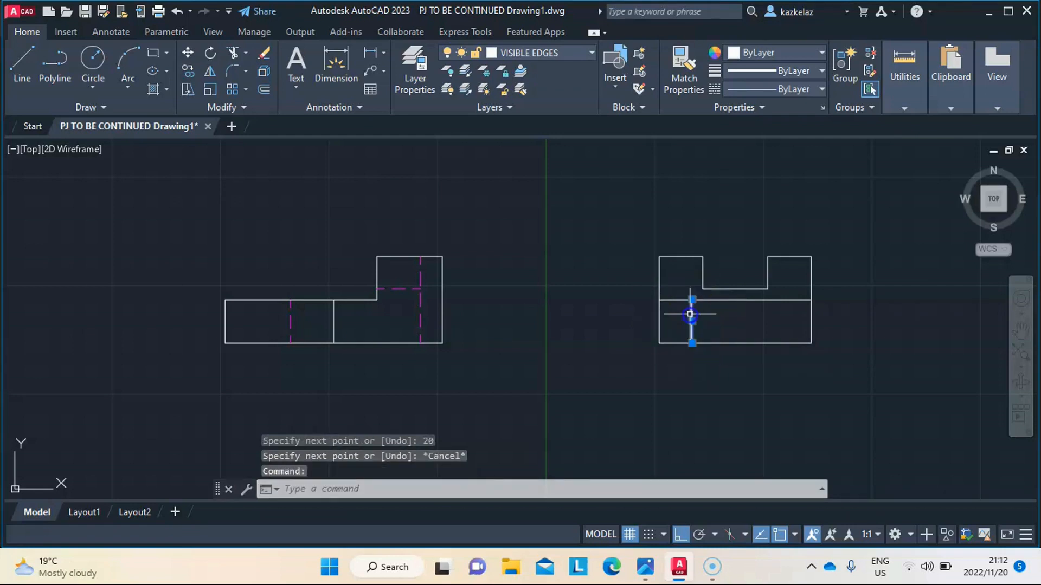
{"action": "left_click", "coordinate": [209, 71]}
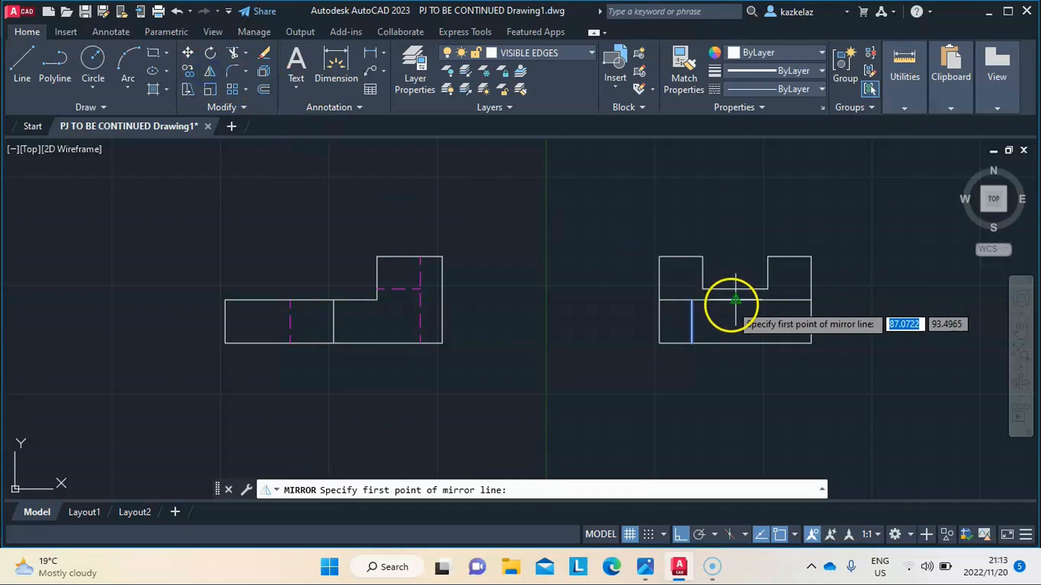
{"action": "left_click", "coordinate": [735, 300]}
{"action": "left_click", "coordinate": [743, 373]}
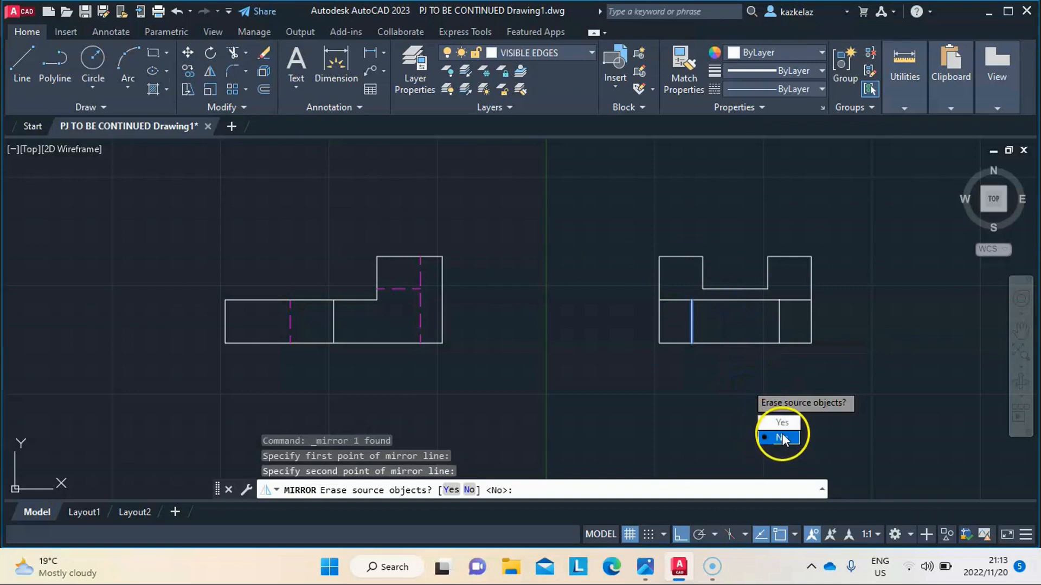
{"action": "type", "text": "Y"}
{"action": "key", "text": "Return"}
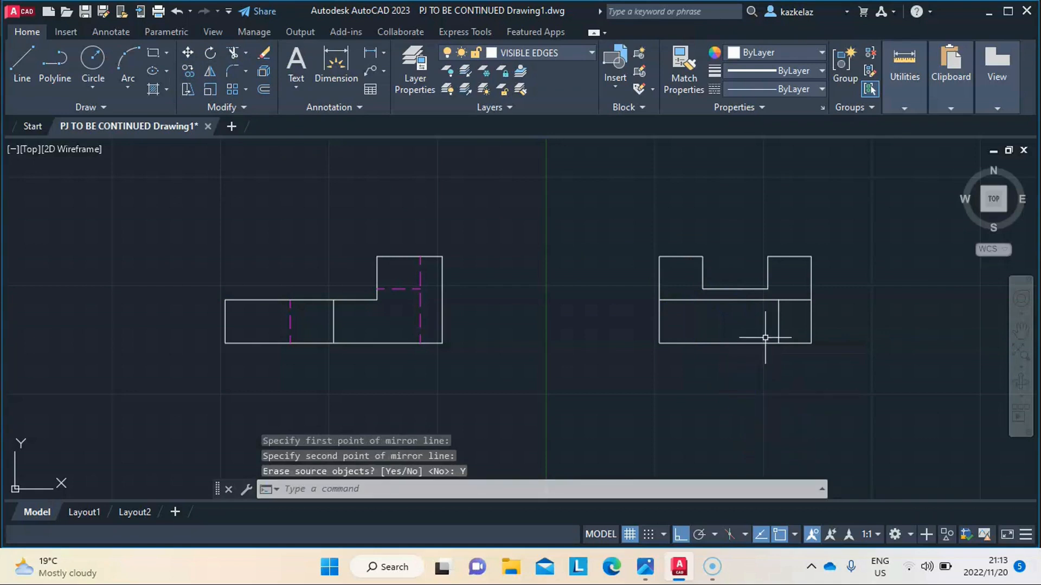
Step: Mirror the lower section's vertical line back about the side view's vertical centreline, keeping the source line
{"action": "left_click", "coordinate": [779, 321]}
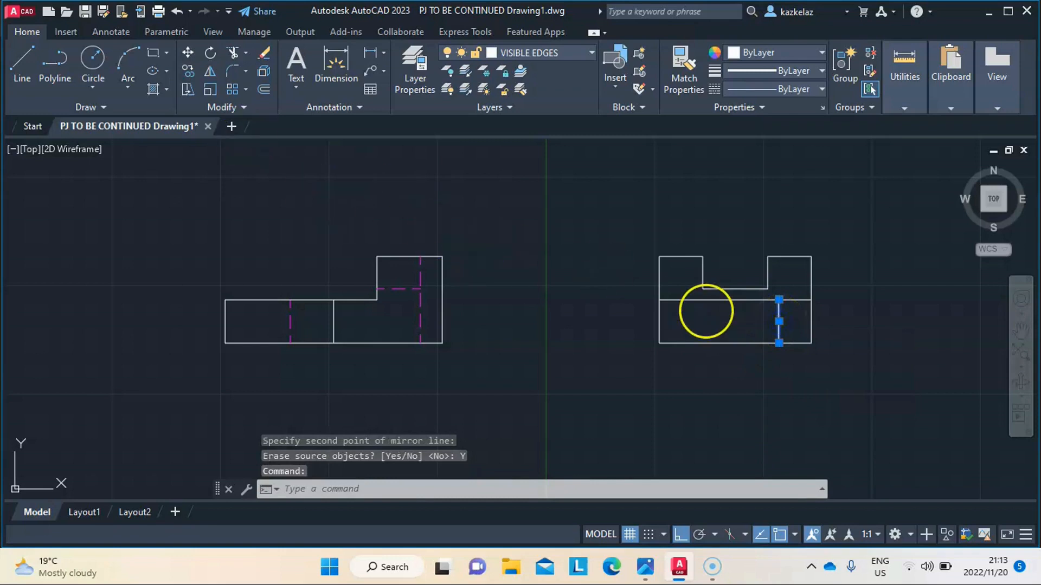
{"action": "key", "text": "Escape"}
{"action": "left_click", "coordinate": [777, 317]}
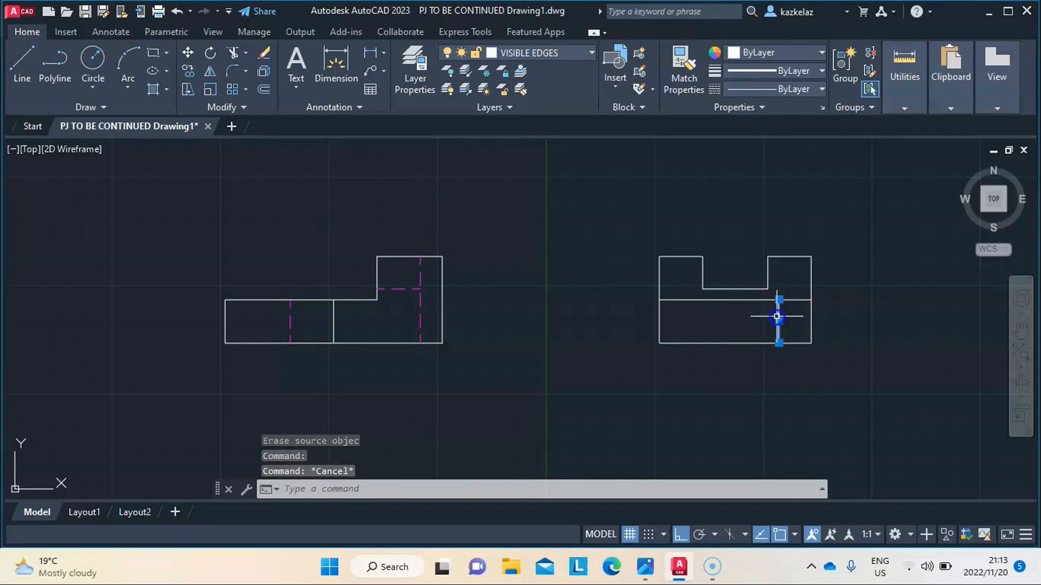
{"action": "left_click", "coordinate": [210, 76]}
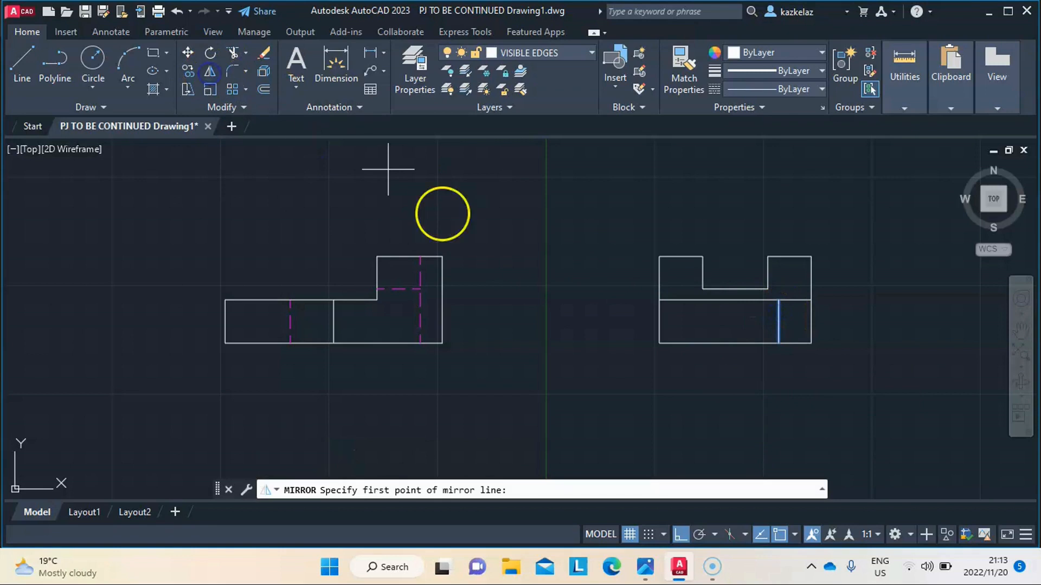
{"action": "left_click", "coordinate": [735, 301]}
{"action": "left_click", "coordinate": [740, 372]}
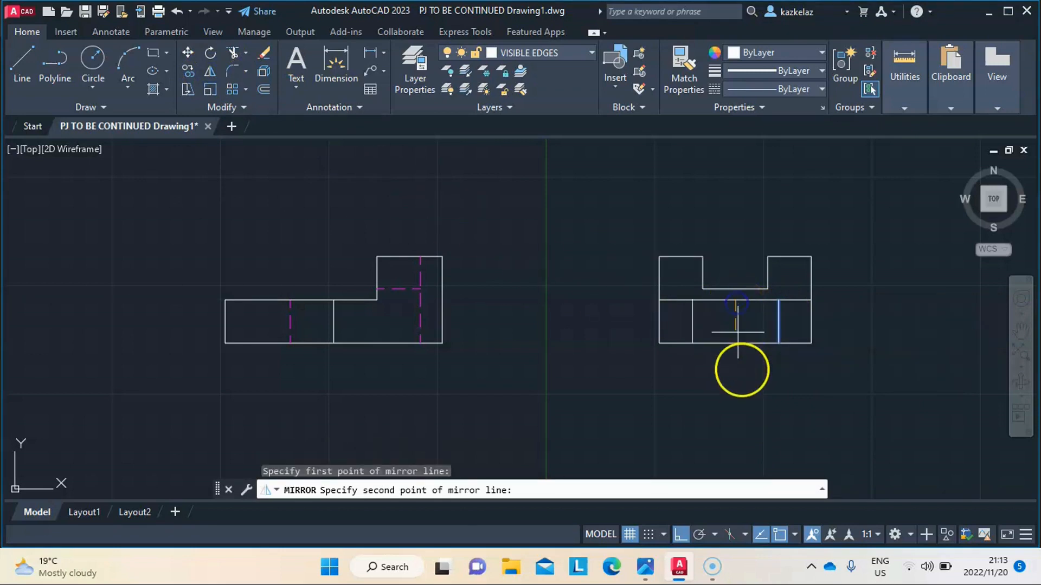
{"action": "left_click", "coordinate": [775, 432]}
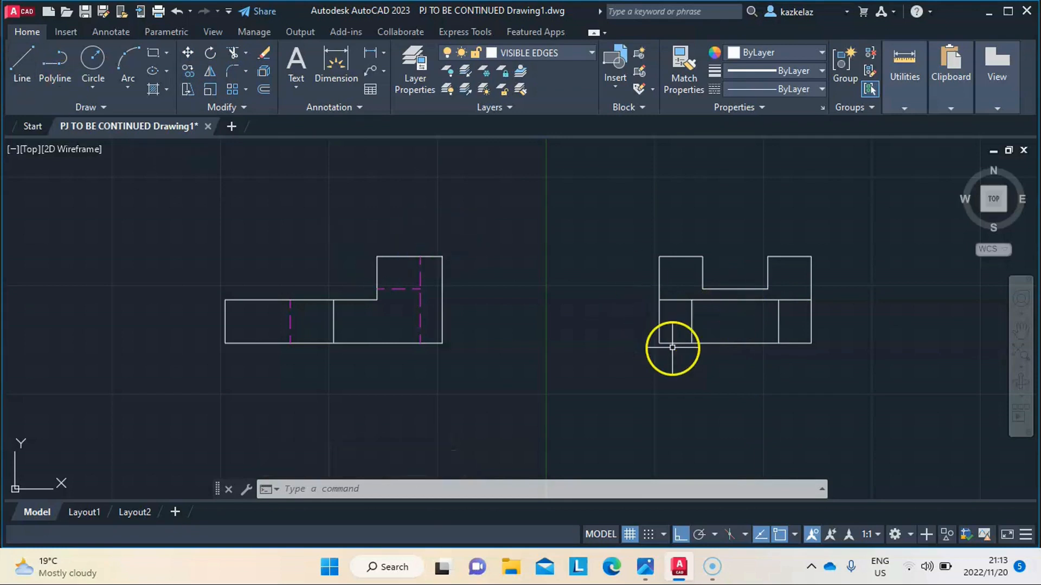
Step: Copy the lower section's left vertical line from its top endpoint to the midpoint of the side view's inner horizontal line
{"action": "left_click", "coordinate": [692, 321]}
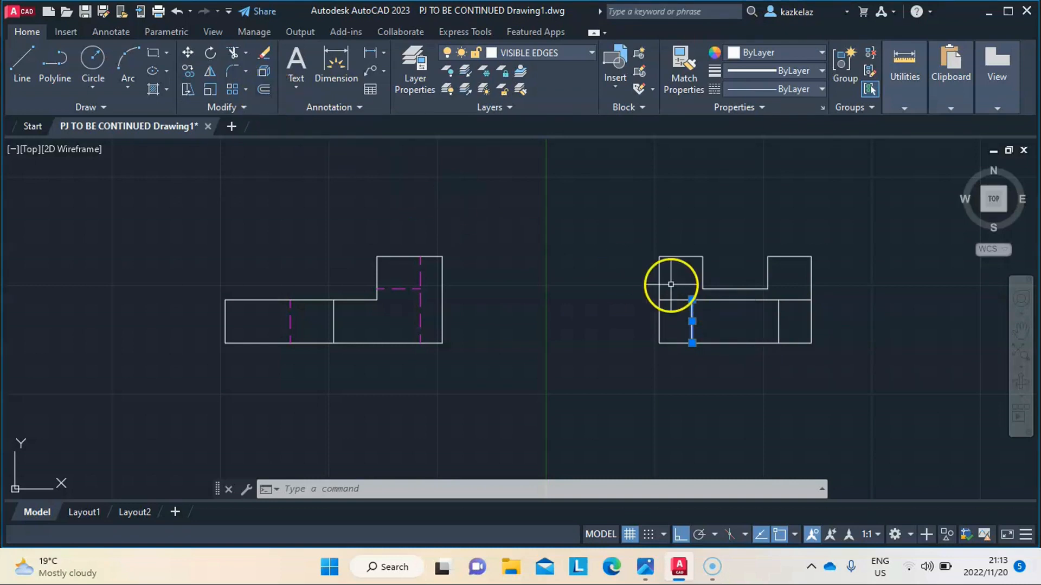
{"action": "right_click", "coordinate": [535, 210]}
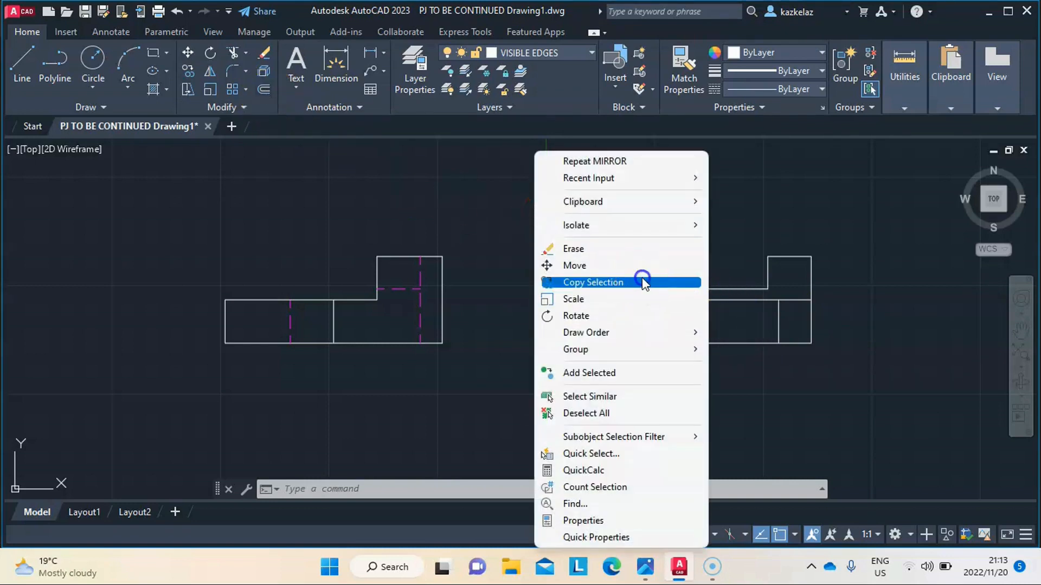
{"action": "left_click", "coordinate": [641, 279]}
{"action": "left_click", "coordinate": [691, 300]}
{"action": "left_click", "coordinate": [691, 300]}
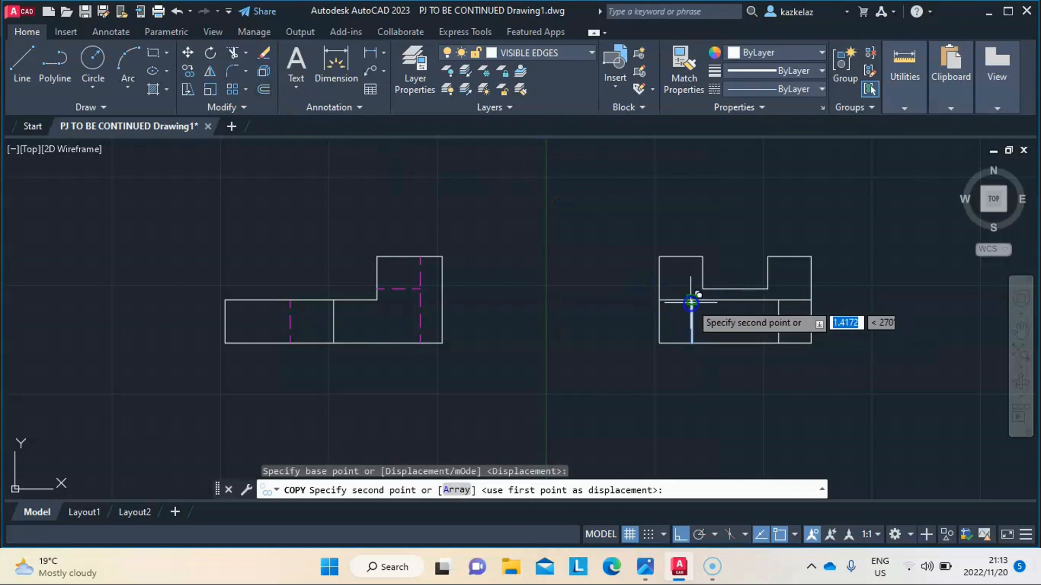
{"action": "left_click", "coordinate": [741, 292]}
{"action": "key", "text": "Escape"}
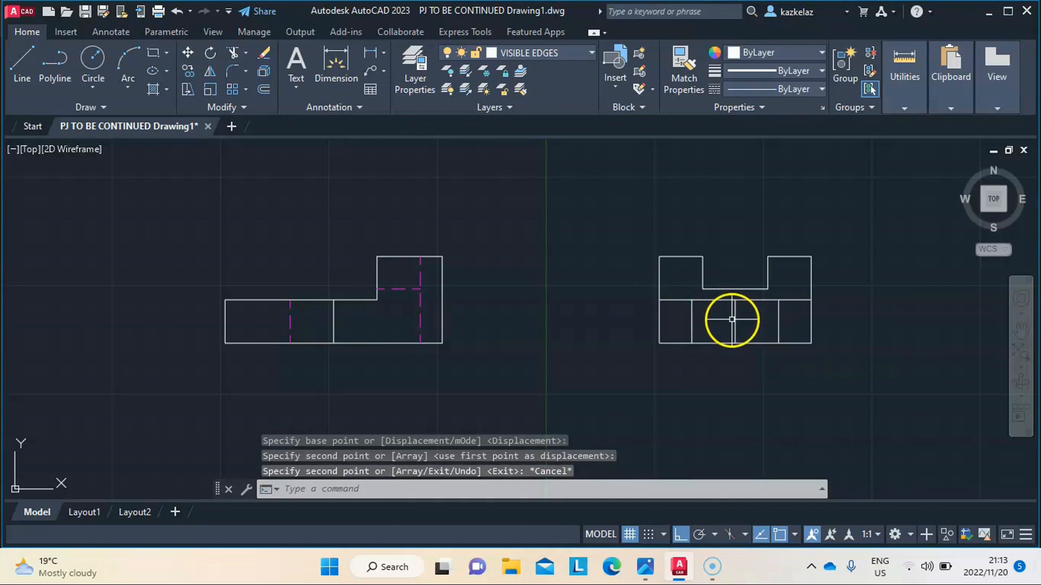
Step: Offset the central vertical line 12.5 units to both the left and the right
{"action": "left_click", "coordinate": [736, 320]}
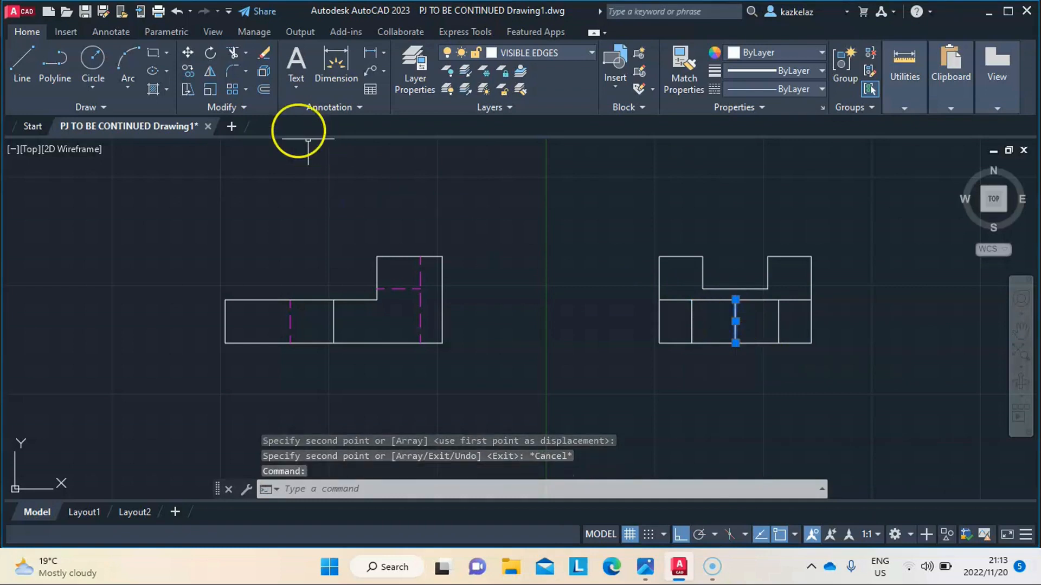
{"action": "left_click", "coordinate": [265, 90]}
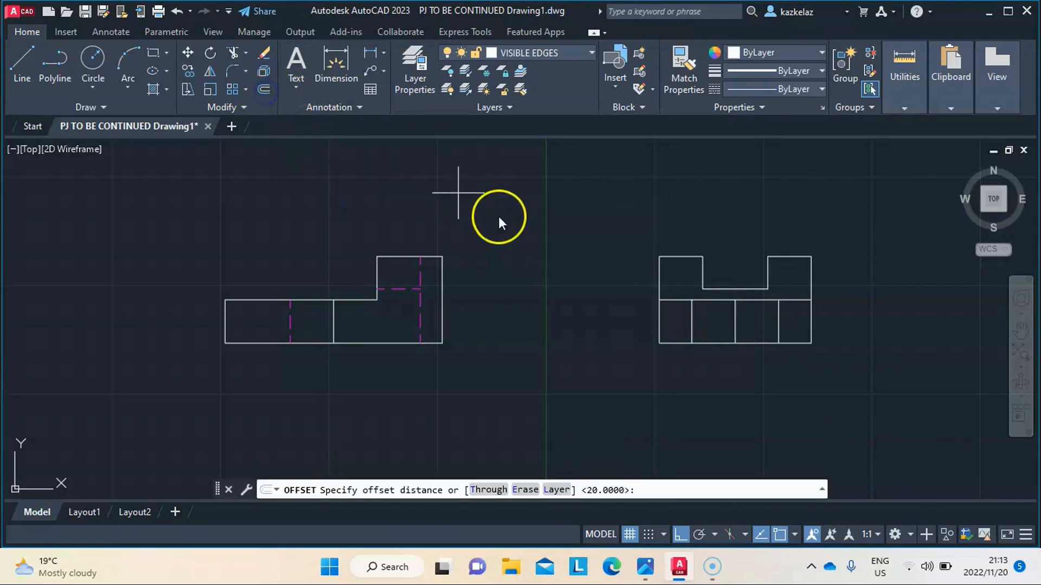
{"action": "type", "text": "12.5"}
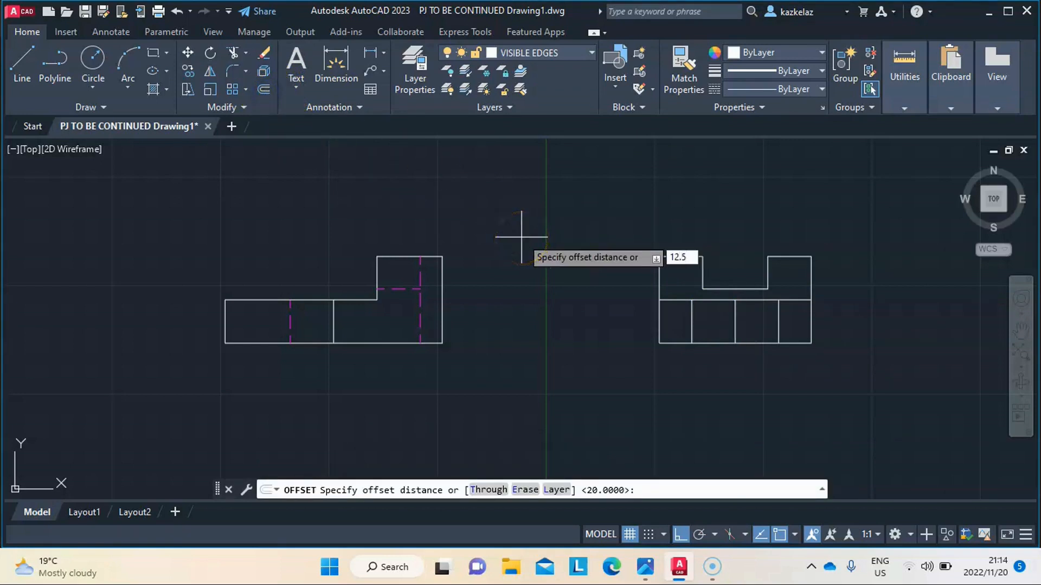
{"action": "key", "text": "Return"}
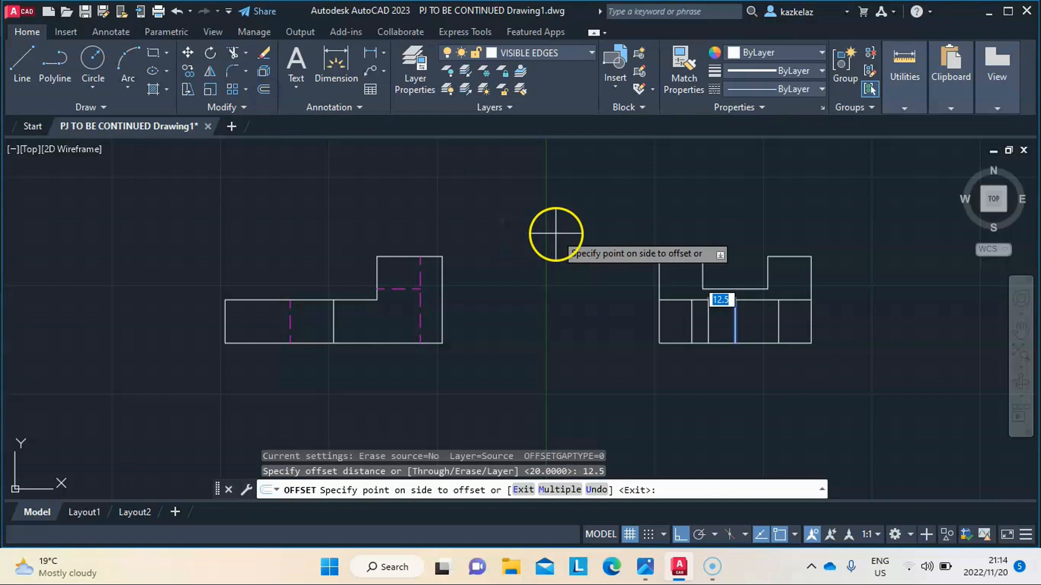
{"action": "left_click", "coordinate": [556, 234]}
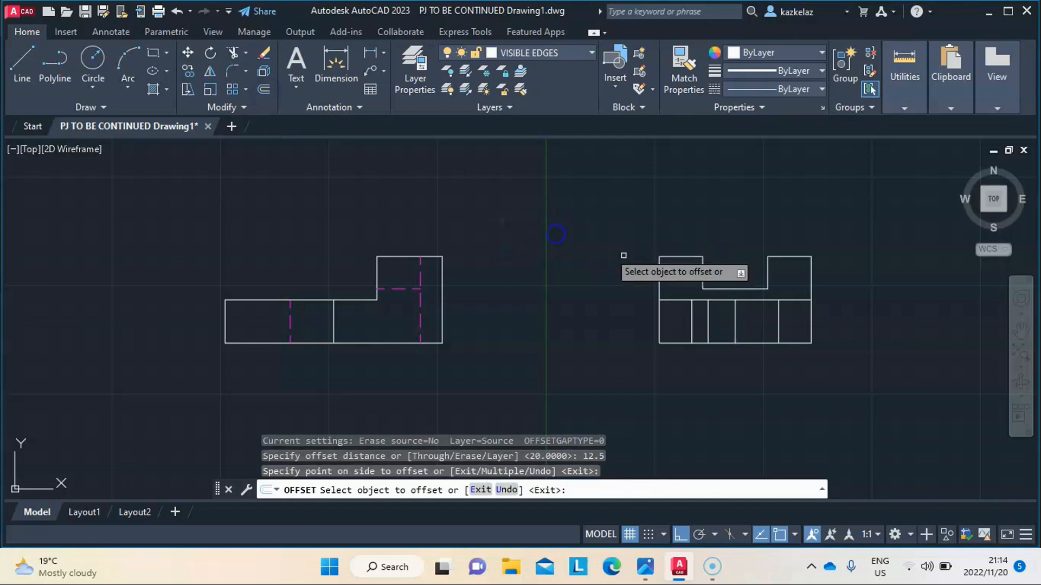
{"action": "left_click", "coordinate": [735, 325]}
{"action": "left_click", "coordinate": [839, 335]}
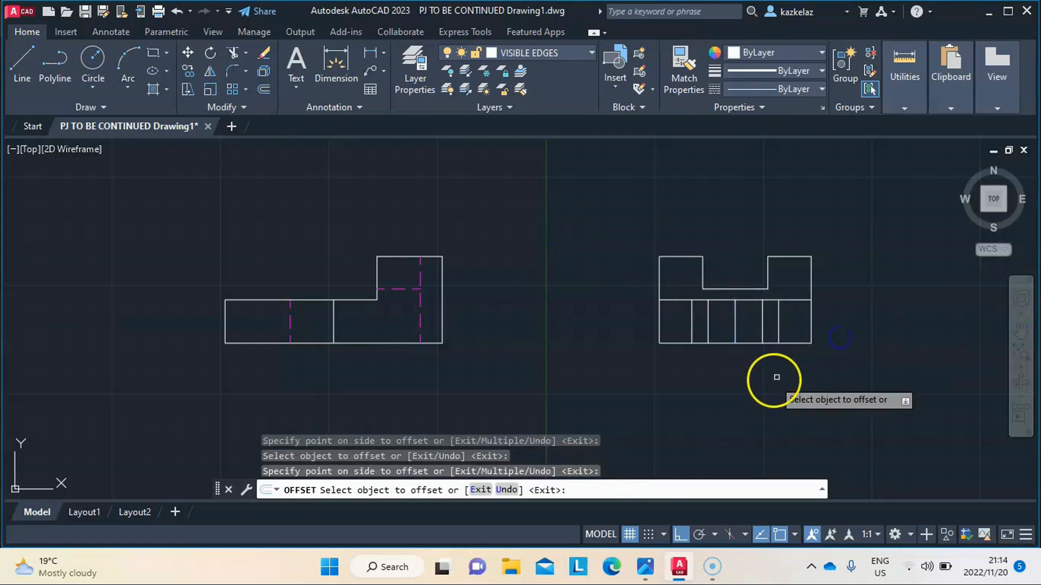
{"action": "key", "text": "Escape"}
Step: Erase the central vertical line between the two offset lines in the side view
{"action": "left_click", "coordinate": [736, 321]}
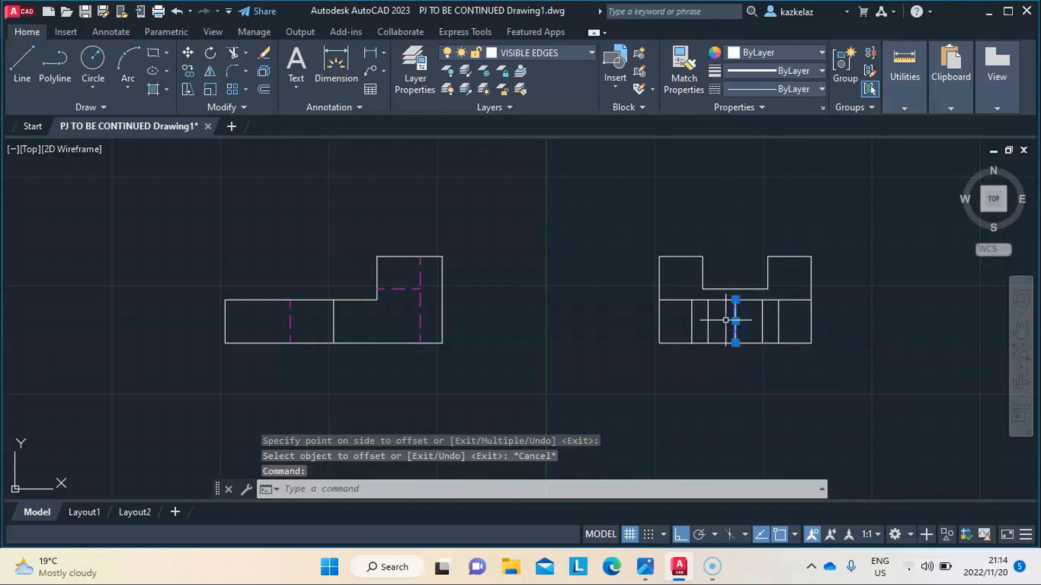
{"action": "right_click", "coordinate": [725, 321]}
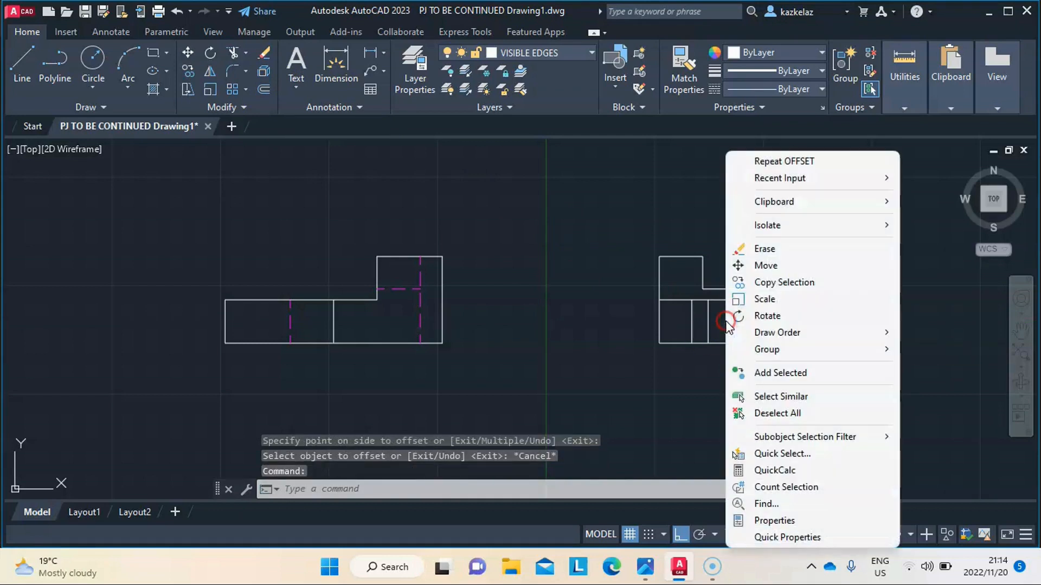
{"action": "left_click", "coordinate": [806, 253]}
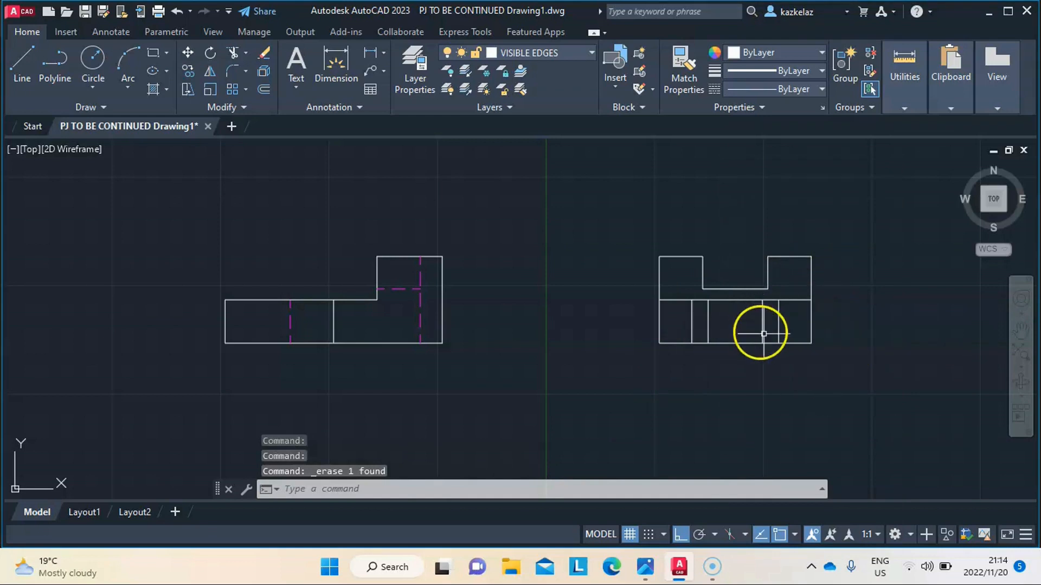
Step: Check the rear slot widths in Photos, return to AutoCAD and draw a vertical line 5 units left of the slot's top-left corner down to the inner line
{"action": "scroll", "coordinate": [727, 312], "scroll_direction": "up", "scroll_amount": 2}
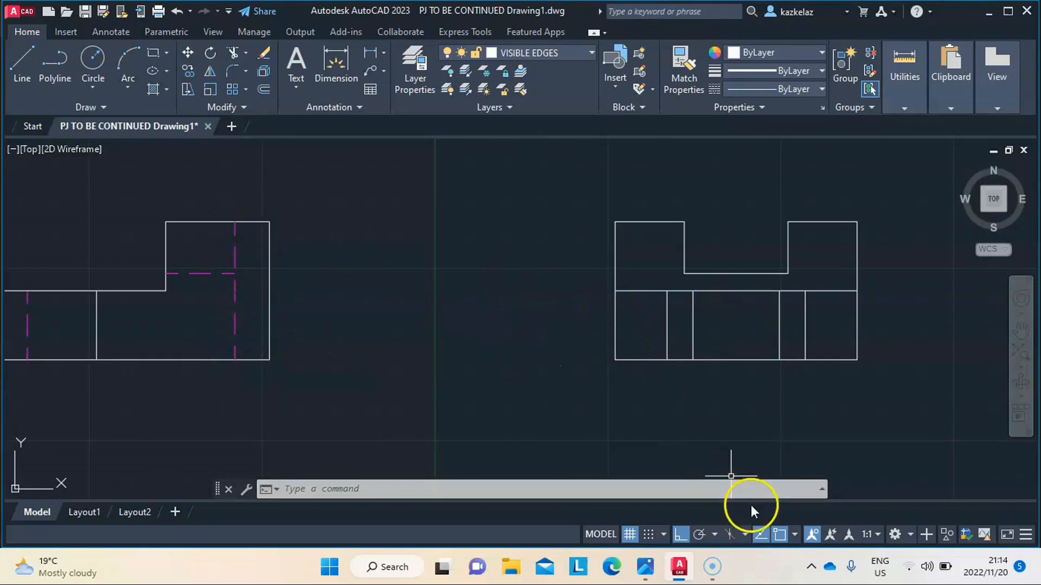
{"action": "mouse_move", "coordinate": [673, 583]}
{"action": "mouse_move", "coordinate": [645, 569]}
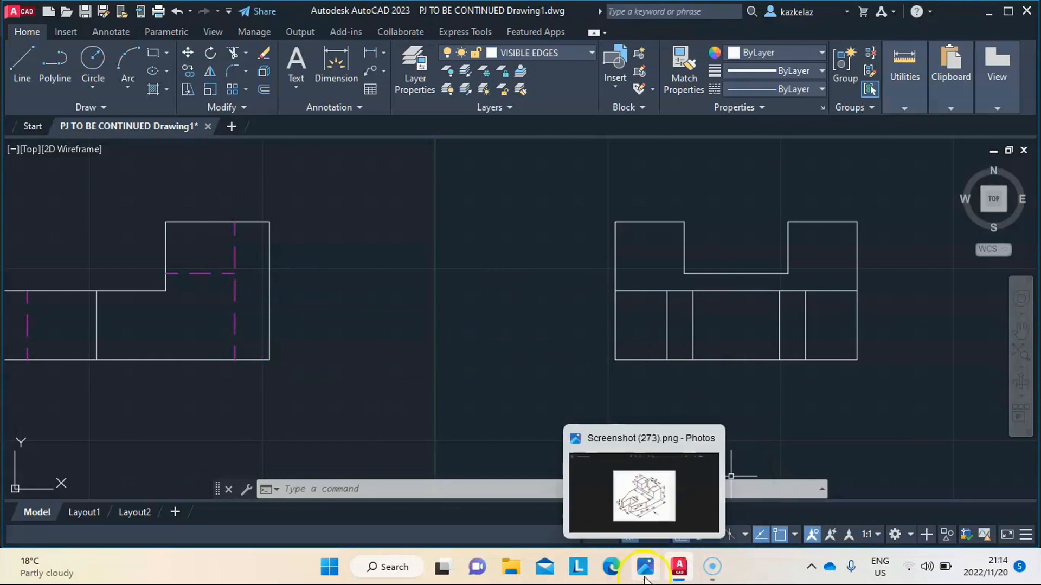
{"action": "left_click", "coordinate": [651, 507]}
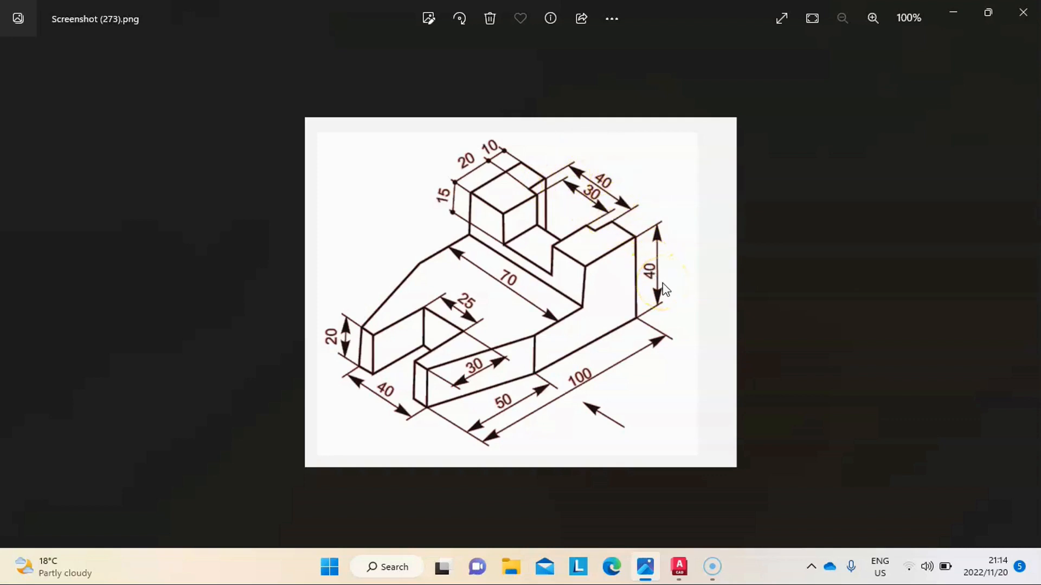
{"action": "left_click", "coordinate": [595, 225]}
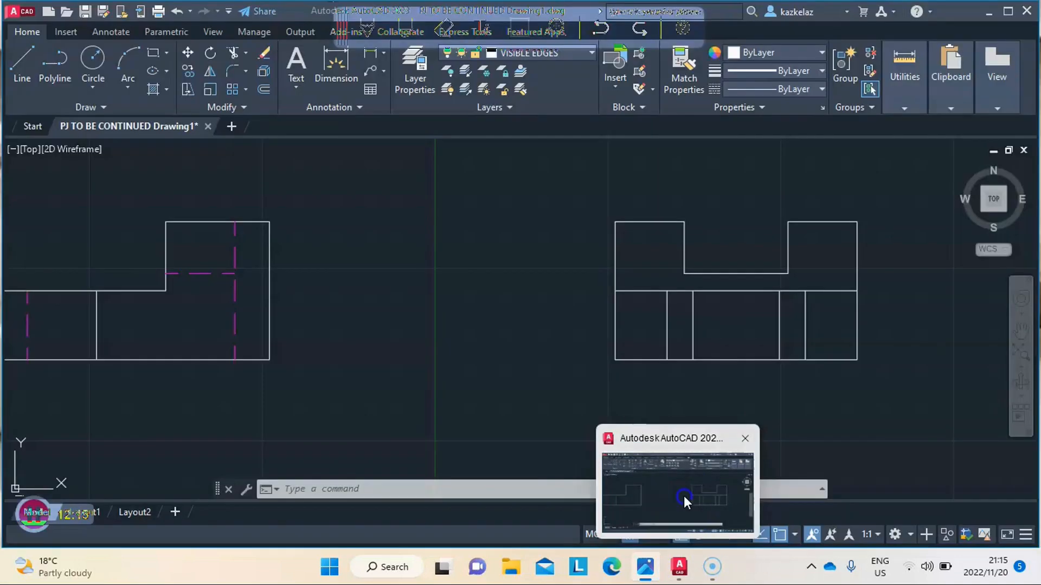
{"action": "left_click", "coordinate": [684, 496]}
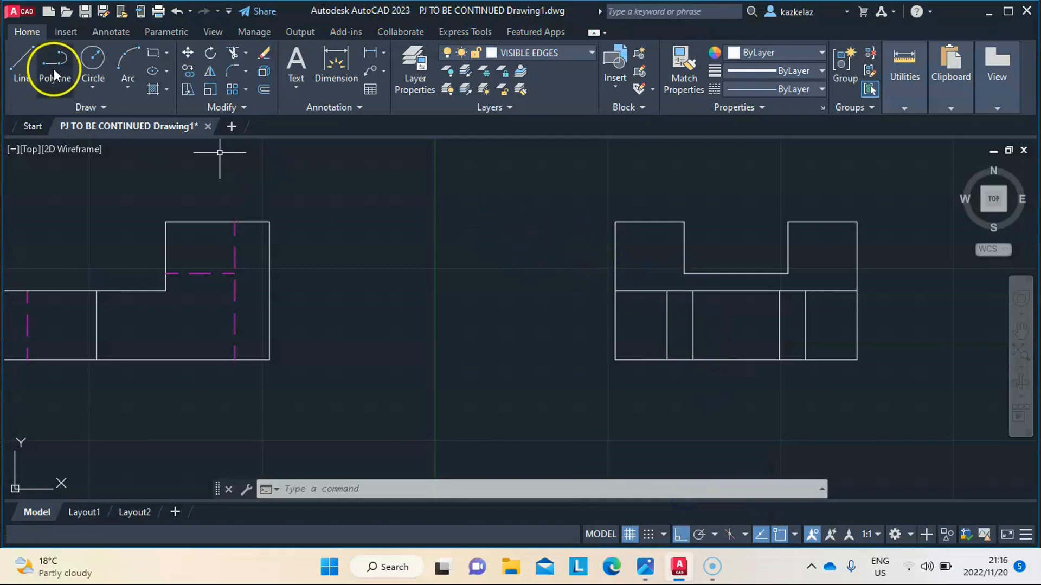
{"action": "left_click", "coordinate": [17, 62]}
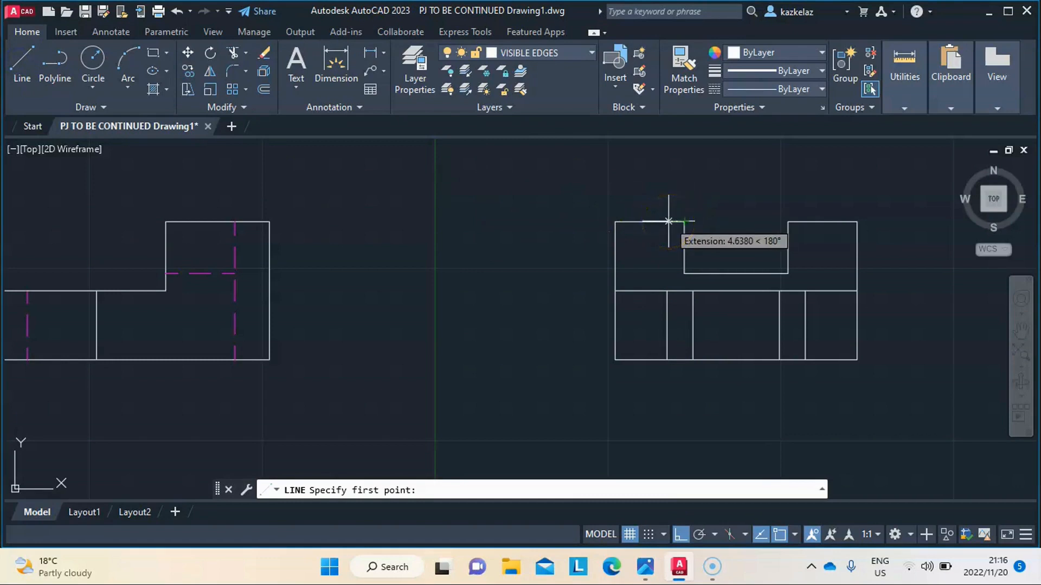
{"action": "type", "text": "5"}
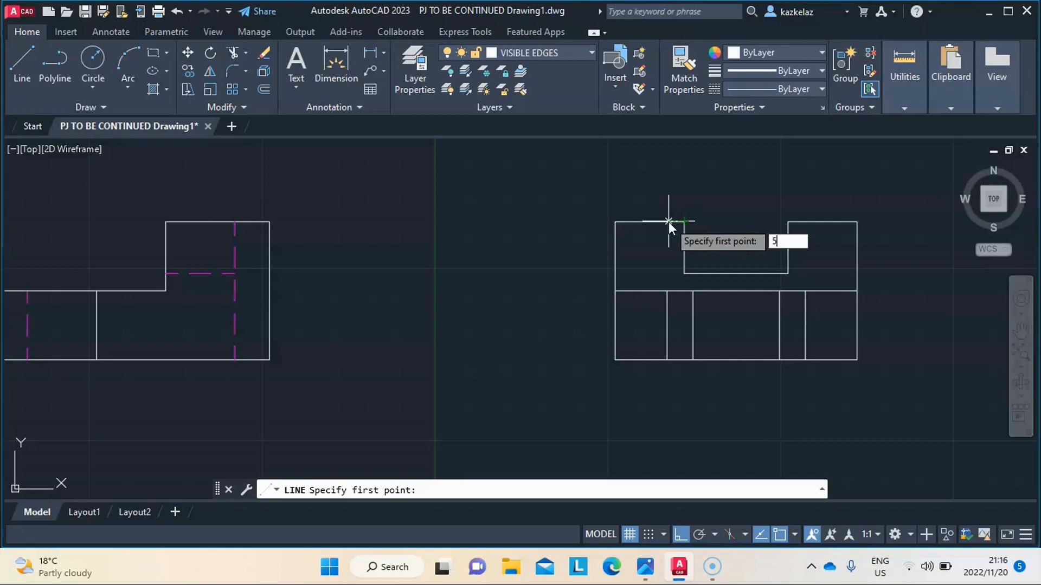
{"action": "key", "text": "Return"}
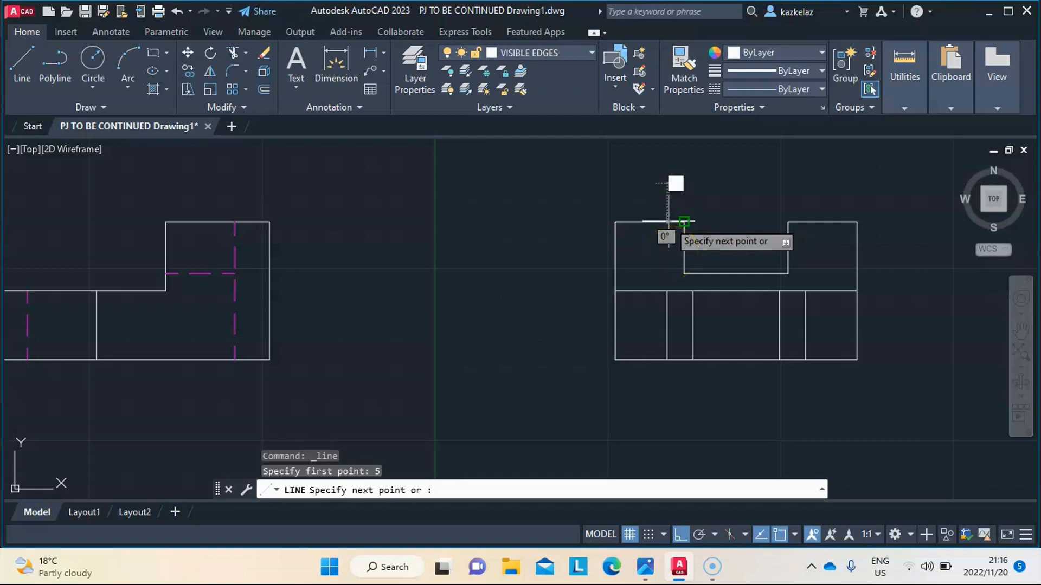
{"action": "left_click", "coordinate": [667, 291]}
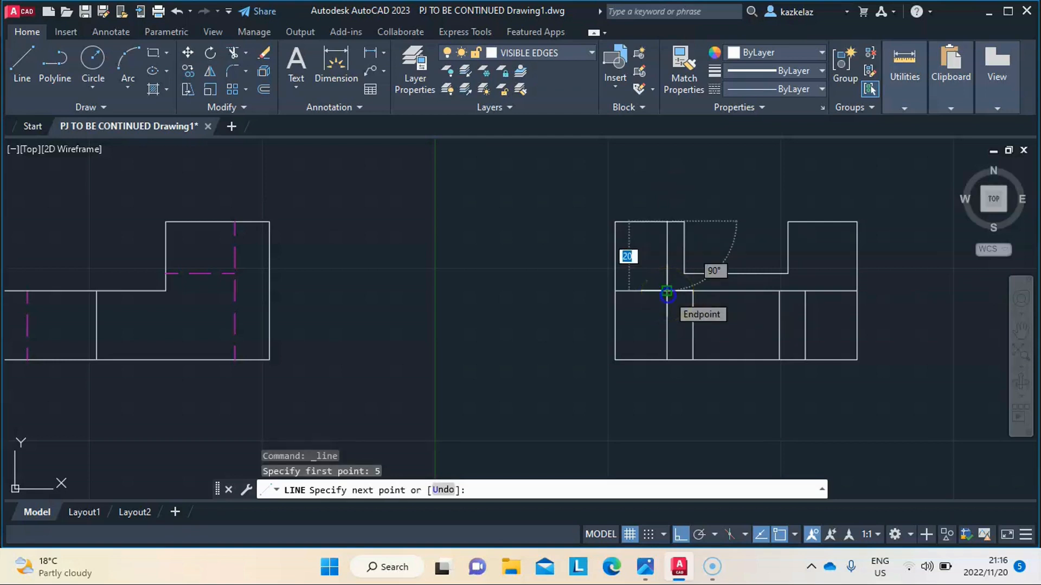
{"action": "key", "text": "Escape"}
Step: Put the new vertical line beside the side view's rear slot on the HIDDEN DETAIL layer
{"action": "left_click_drag", "start_coordinate": [684, 268], "coordinate": [663, 261]}
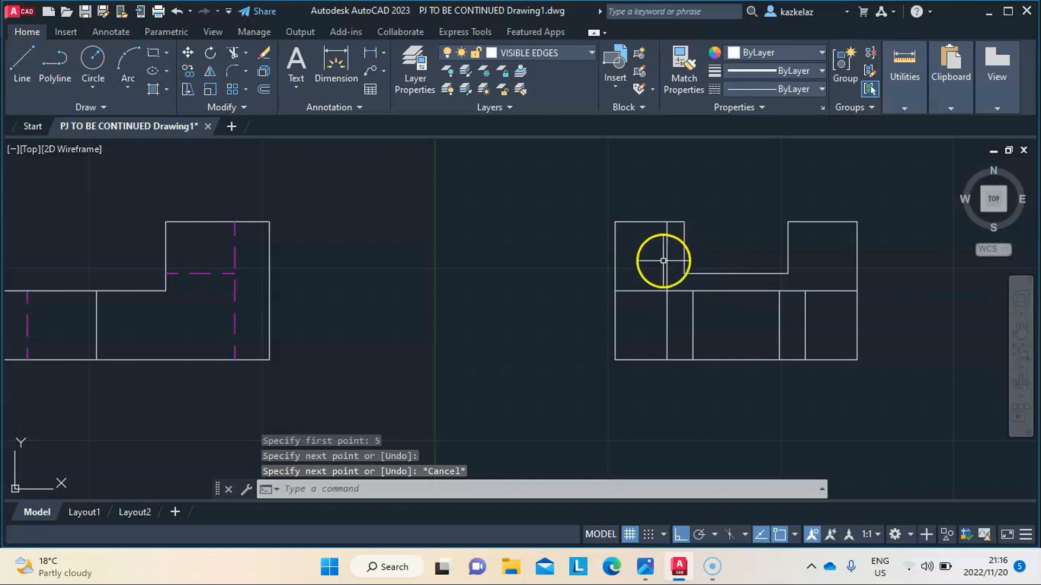
{"action": "left_click", "coordinate": [663, 261]}
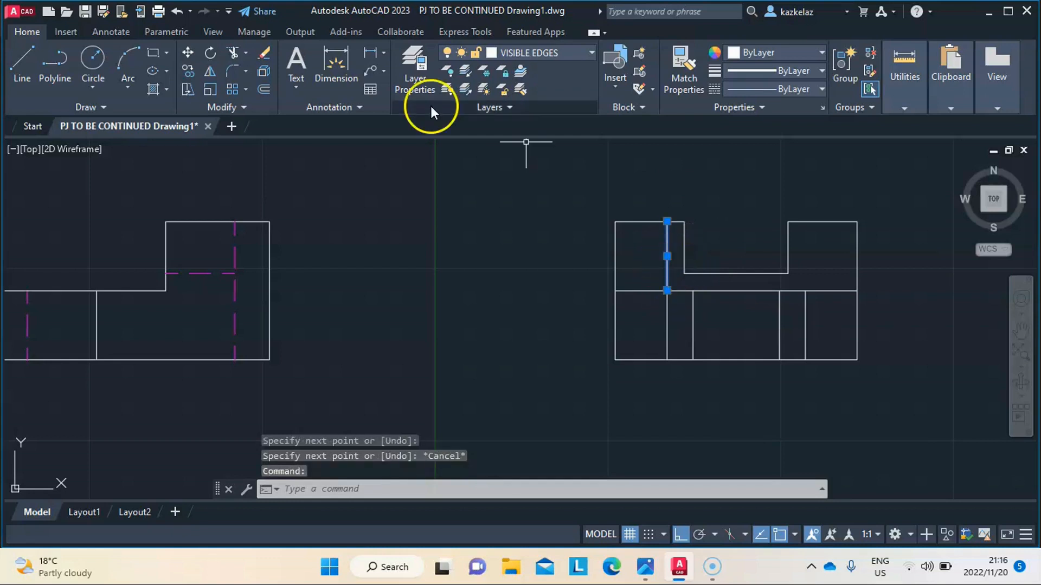
{"action": "scroll", "coordinate": [472, 316], "scroll_direction": "down", "scroll_amount": 2}
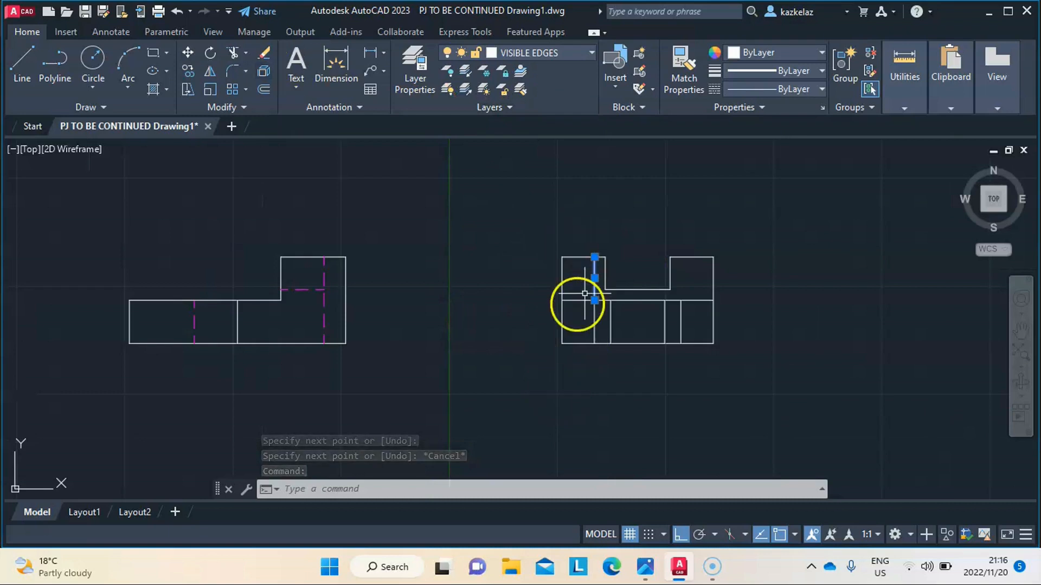
{"action": "left_click", "coordinate": [536, 59]}
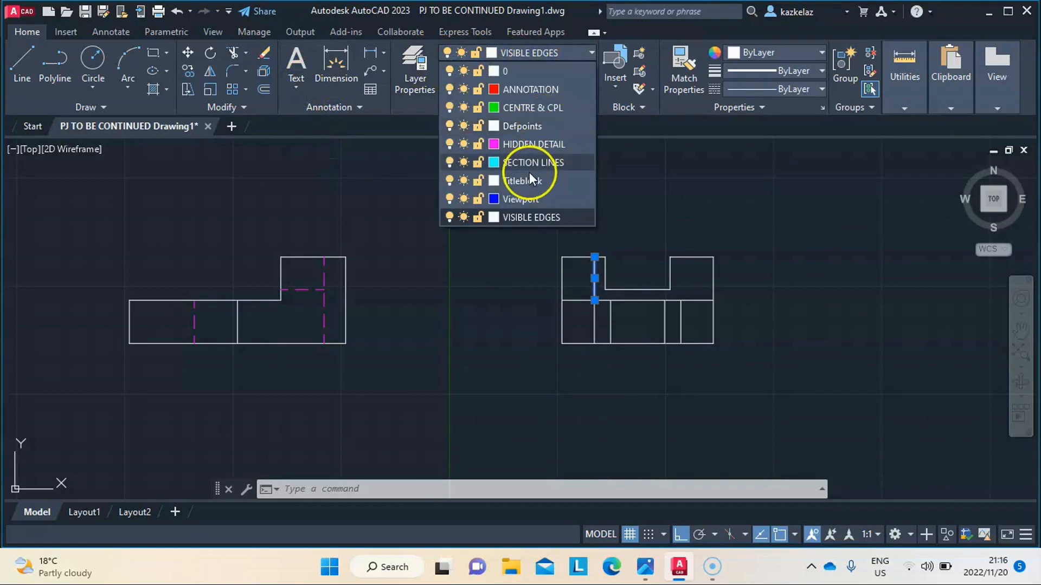
{"action": "left_click", "coordinate": [536, 144]}
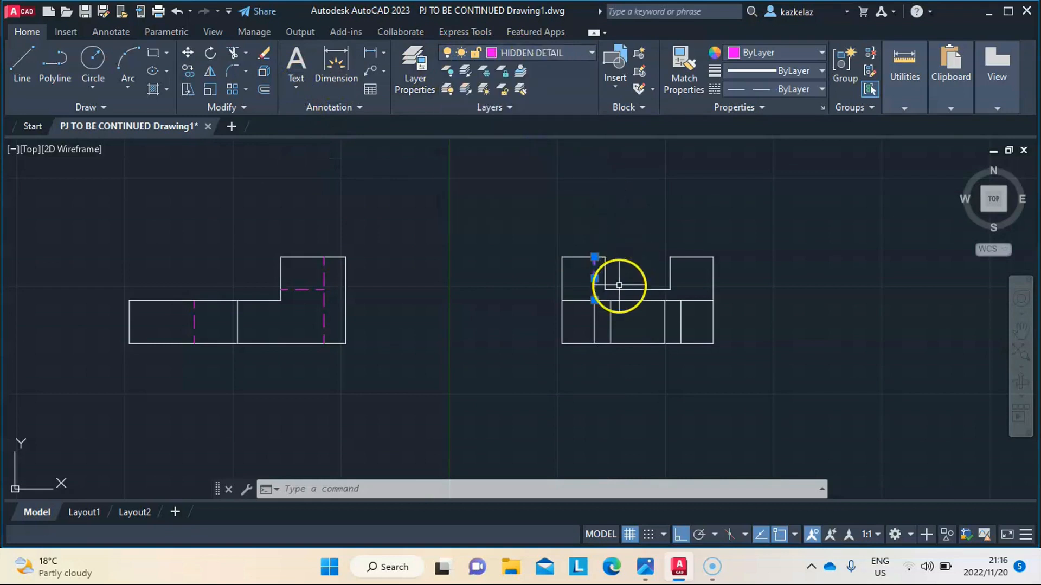
Step: Mirror the hidden line about a vertical axis through the midpoint of the slot's bottom edge, keeping the source line
{"action": "left_click", "coordinate": [209, 74]}
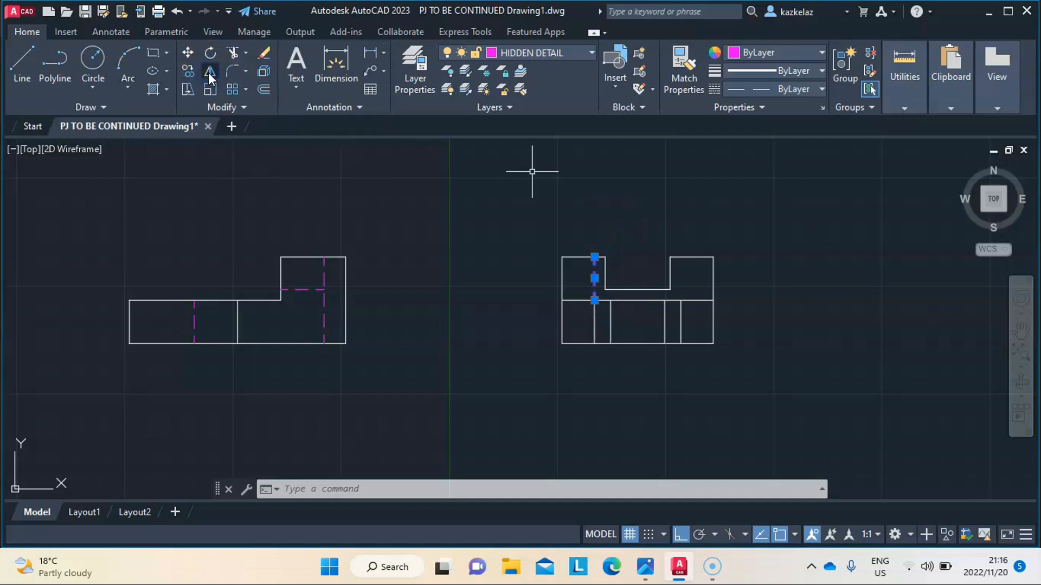
{"action": "left_click", "coordinate": [637, 290]}
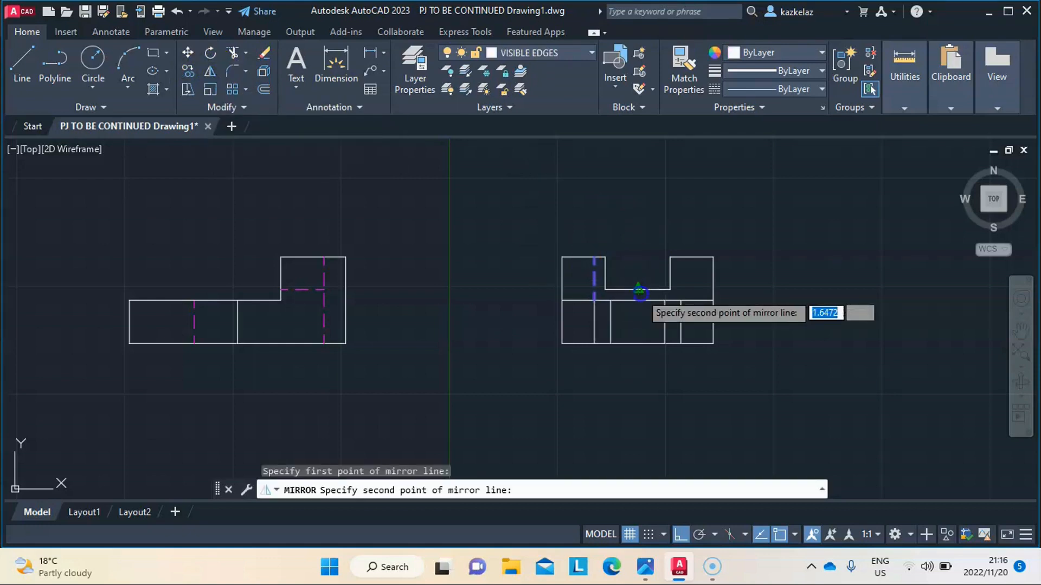
{"action": "left_click", "coordinate": [649, 226]}
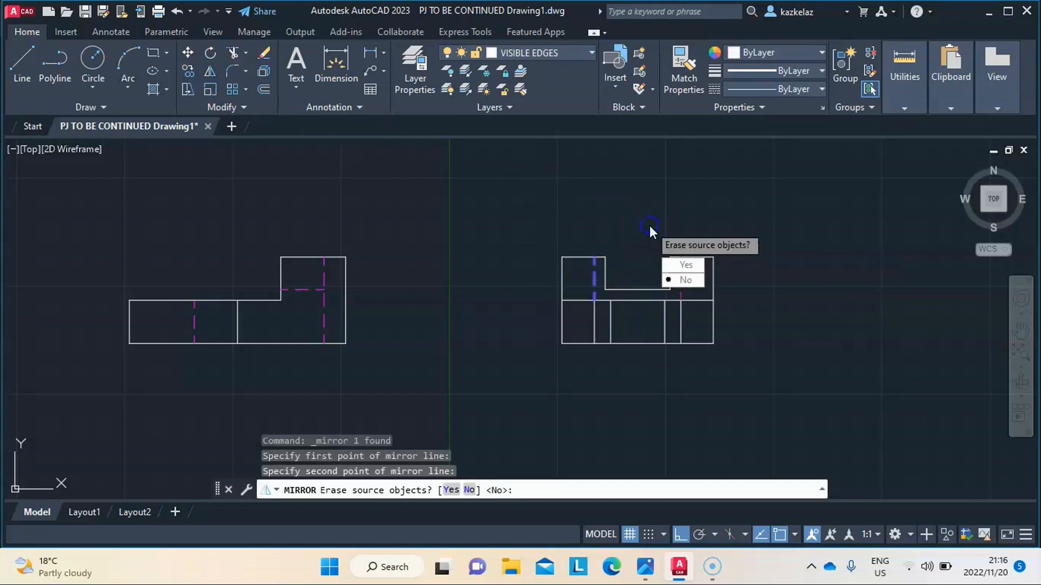
{"action": "left_click", "coordinate": [686, 280]}
{"action": "left_click", "coordinate": [648, 370]}
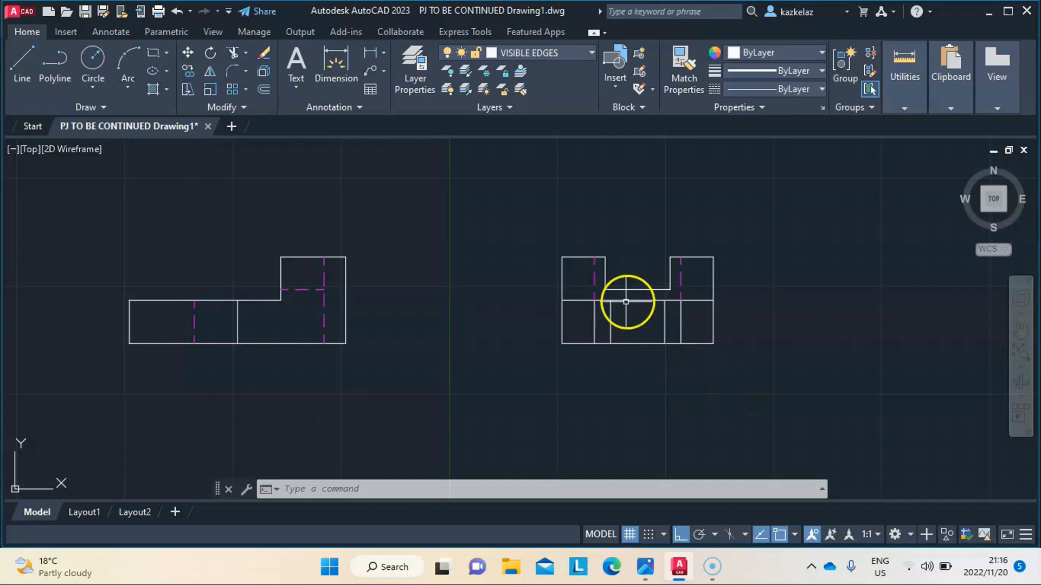
Step: Draw a 100 unit horizontal line to the right, starting 100 units directly below the front view's bottom-left corner
{"action": "mouse_move", "coordinate": [645, 567]}
{"action": "mouse_move", "coordinate": [662, 486]}
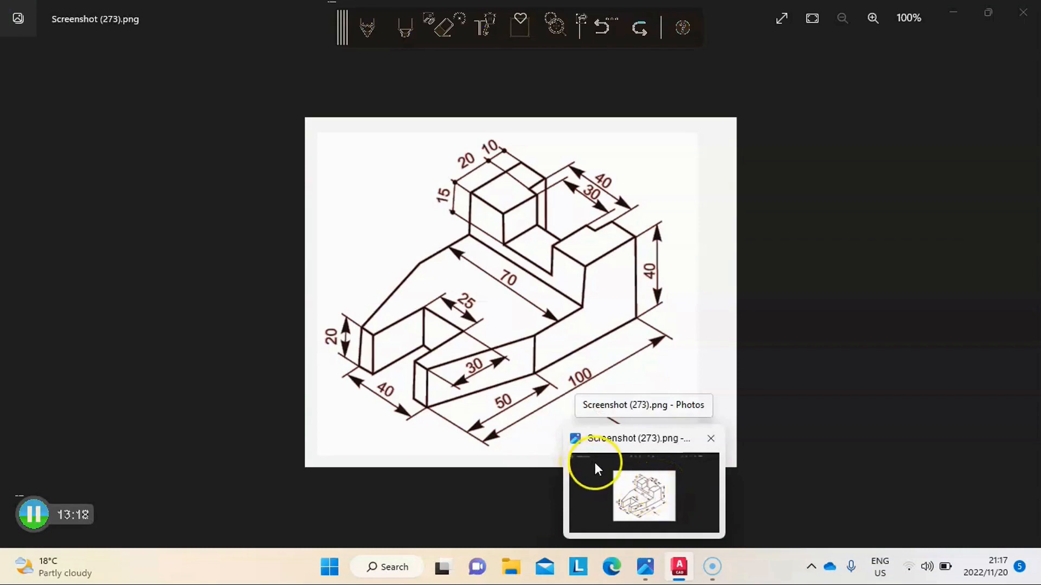
{"action": "scroll", "coordinate": [661, 400], "scroll_direction": "down", "scroll_amount": 4}
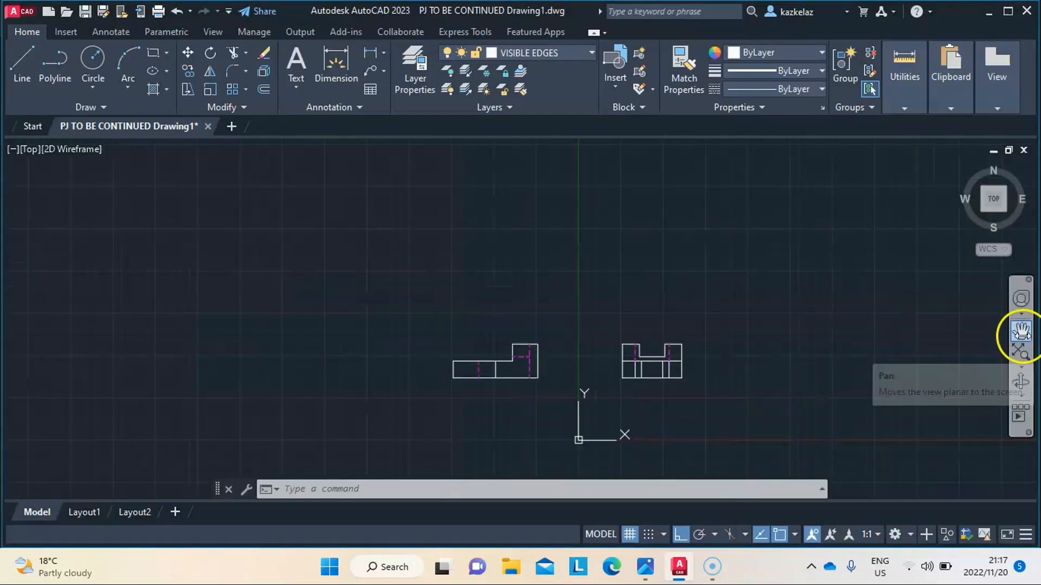
{"action": "left_click", "coordinate": [1021, 329]}
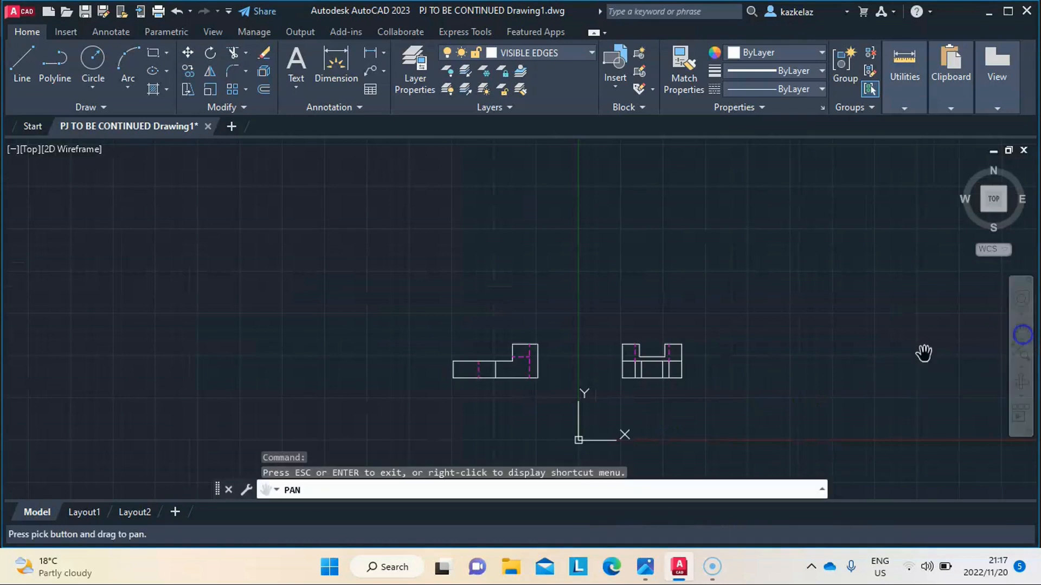
{"action": "left_click_drag", "start_coordinate": [518, 361], "coordinate": [582, 225]}
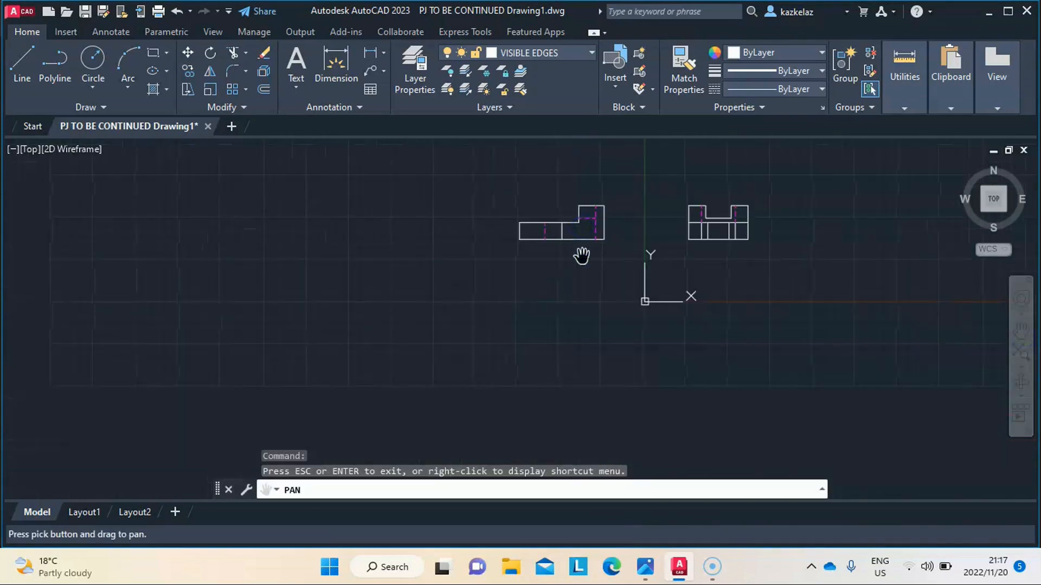
{"action": "key", "text": "Escape"}
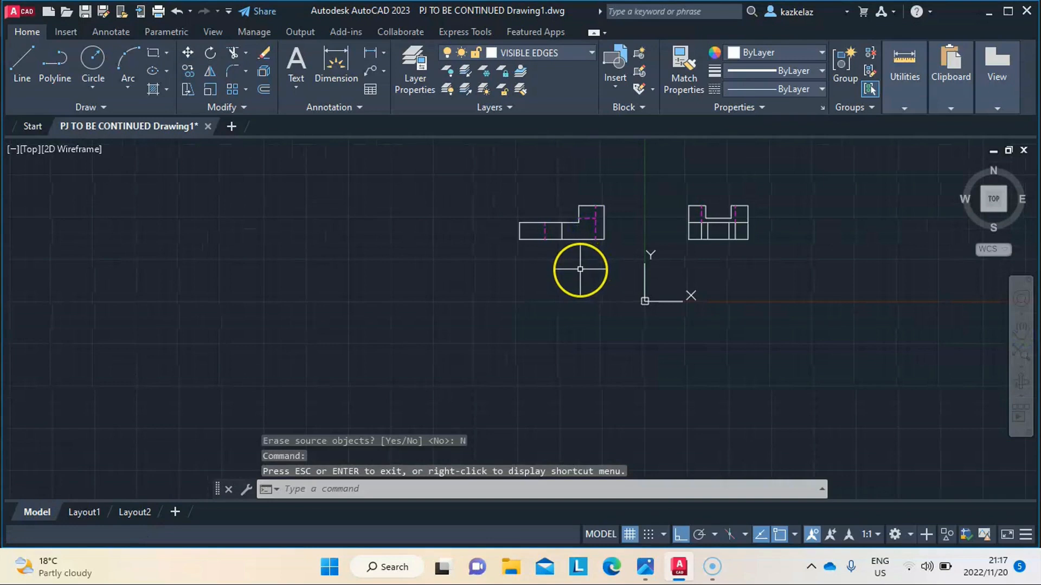
{"action": "scroll", "coordinate": [580, 269], "scroll_direction": "up", "scroll_amount": 2}
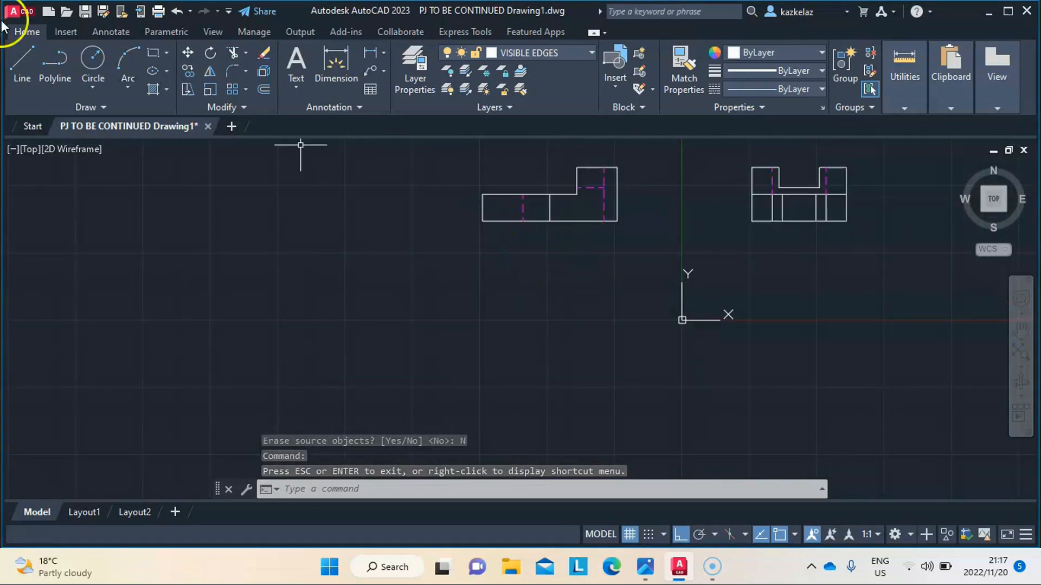
{"action": "left_click", "coordinate": [17, 56]}
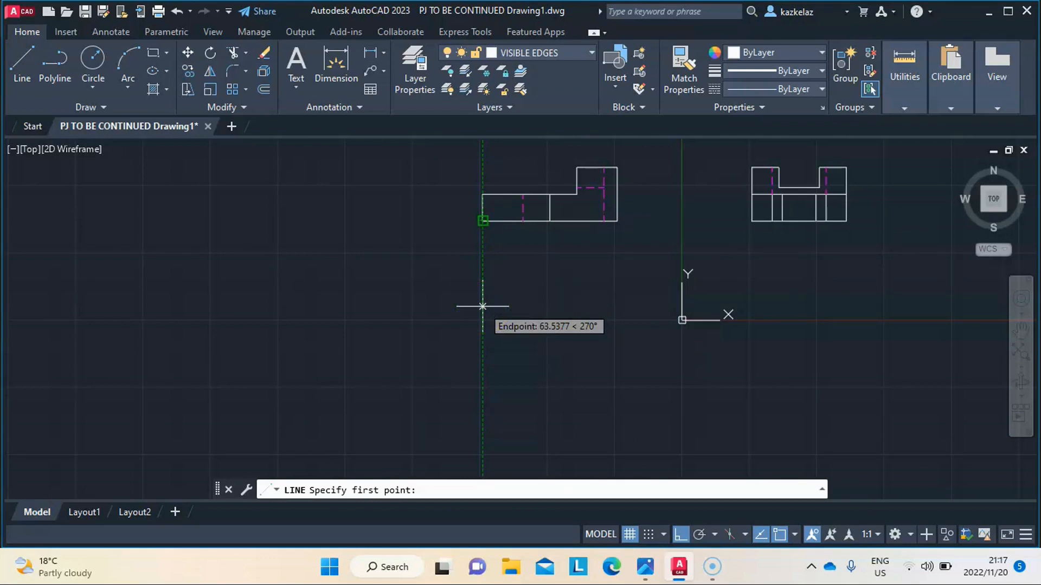
{"action": "type", "text": "100"}
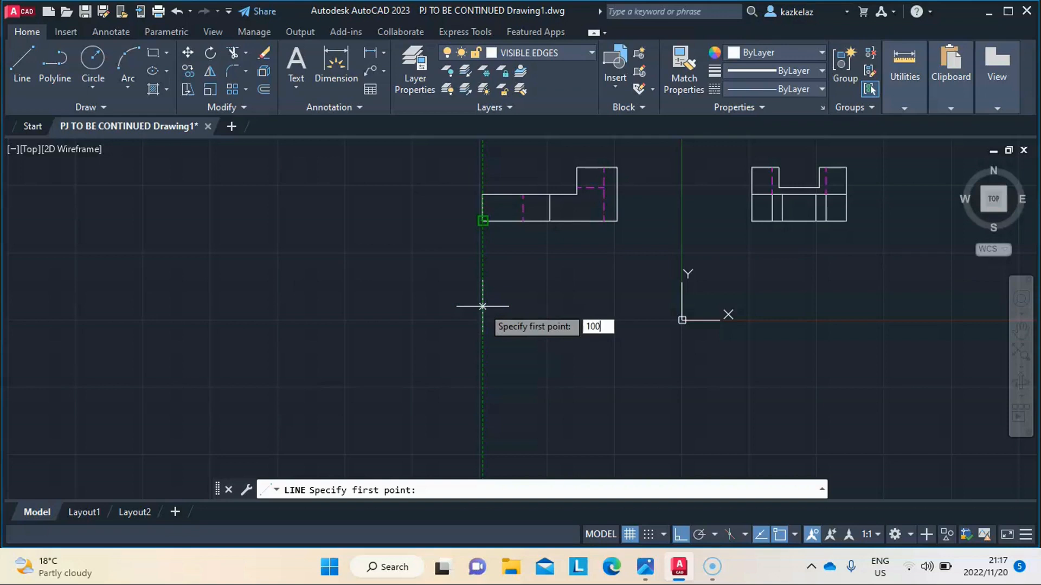
{"action": "key", "text": "Return"}
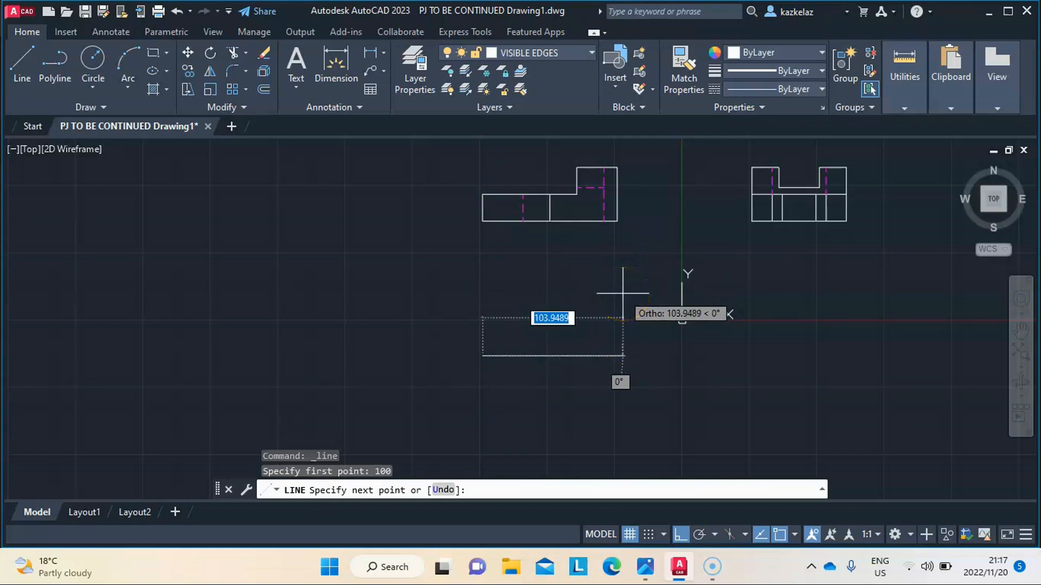
{"action": "type", "text": "100"}
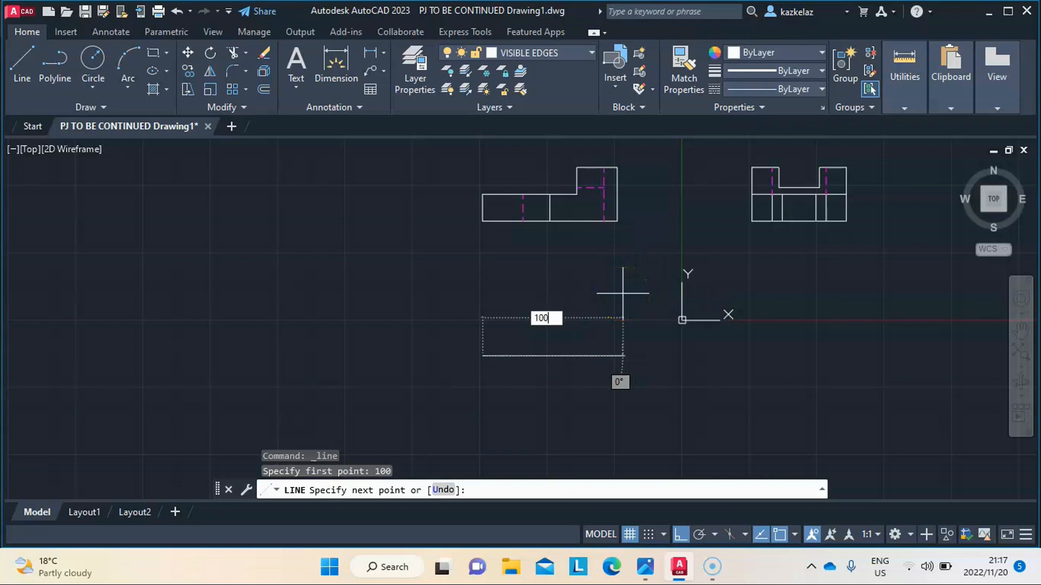
{"action": "key", "text": "Return"}
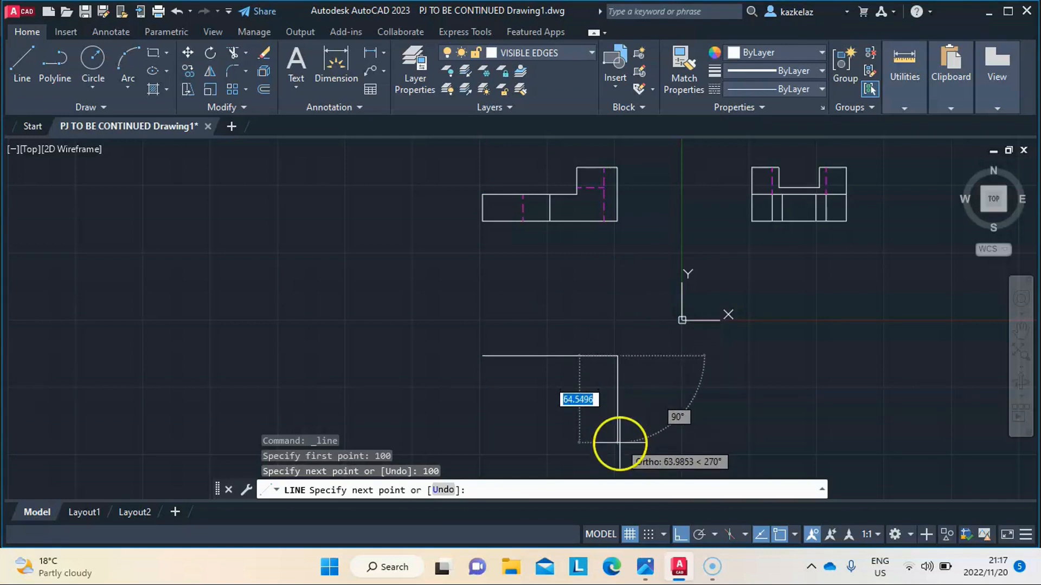
Step: Check the tapered end's dimensions on the isometric reference in Photos, return to AutoCAD and end the line command
{"action": "mouse_move", "coordinate": [644, 574]}
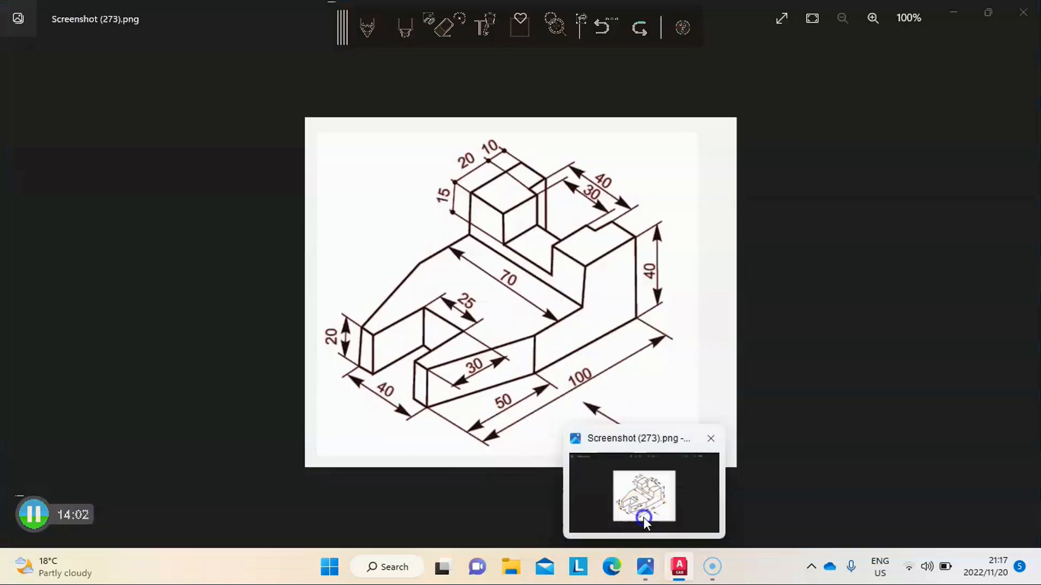
{"action": "left_click", "coordinate": [643, 517]}
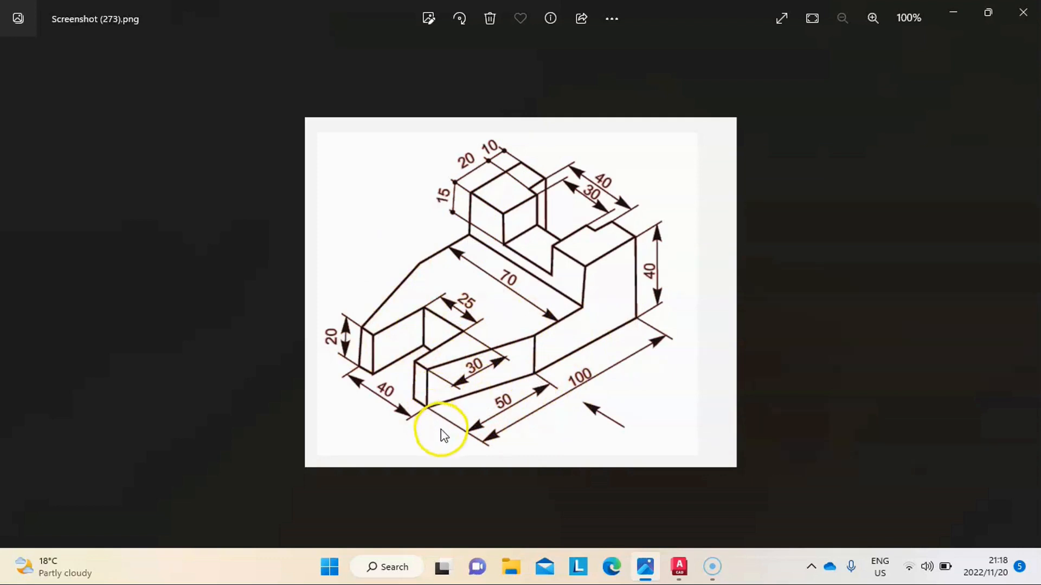
{"action": "mouse_move", "coordinate": [678, 574]}
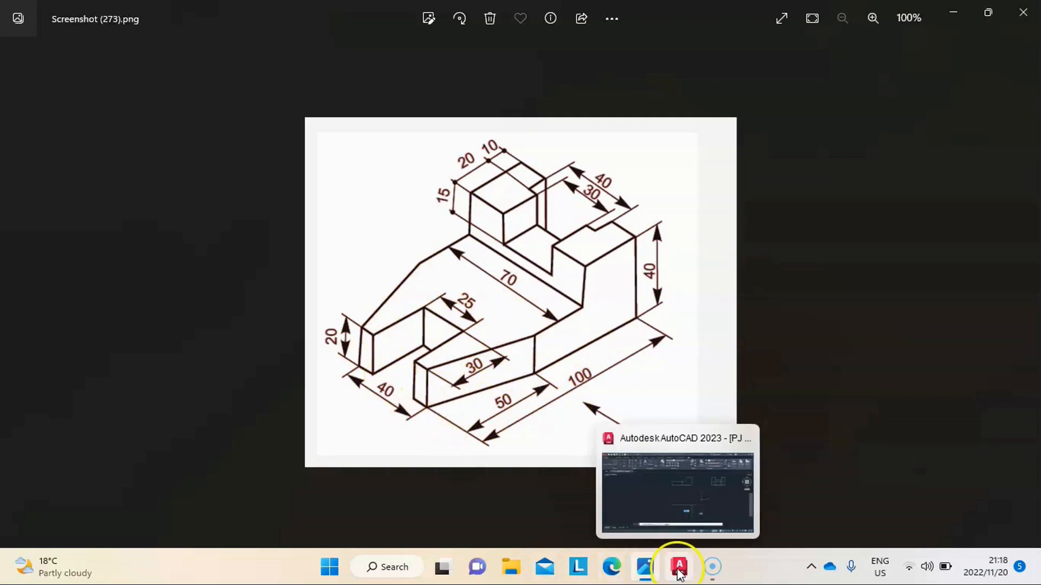
{"action": "left_click", "coordinate": [690, 510]}
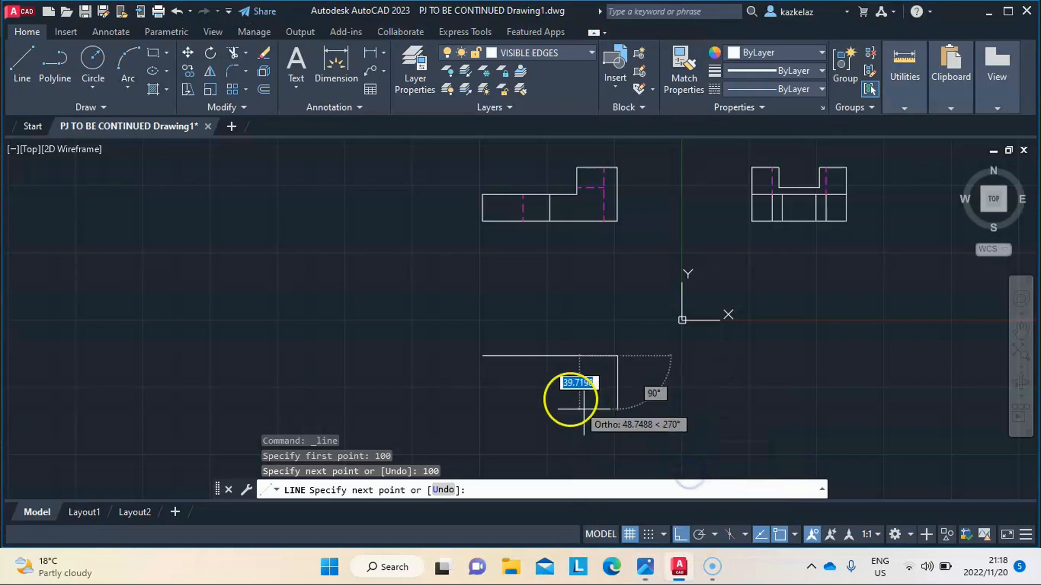
{"action": "key", "text": "Escape"}
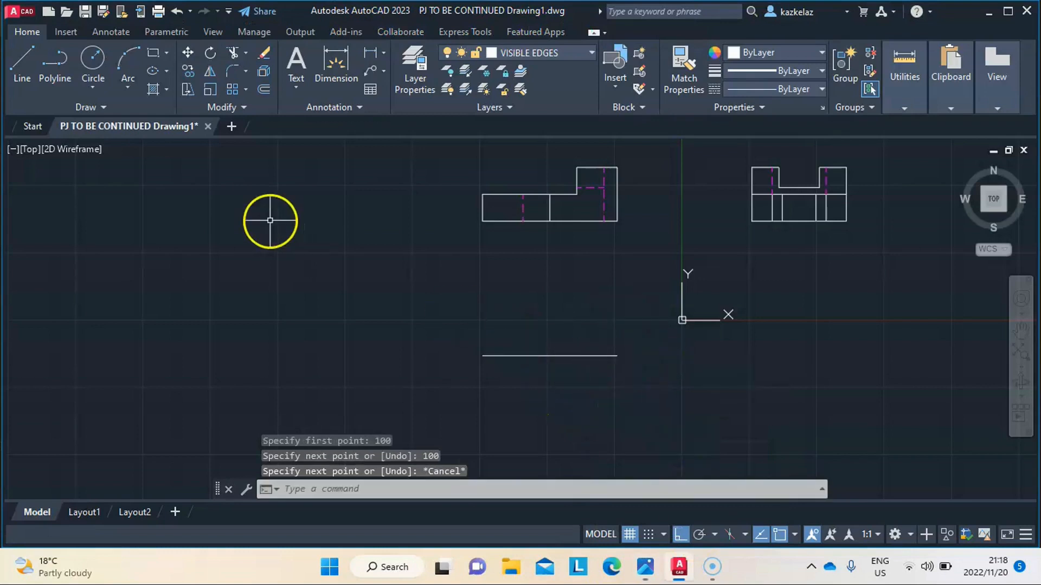
Step: Draw a sloped line from 15 units above the 100 unit line's left endpoint to that line's midpoint
{"action": "left_click", "coordinate": [28, 66]}
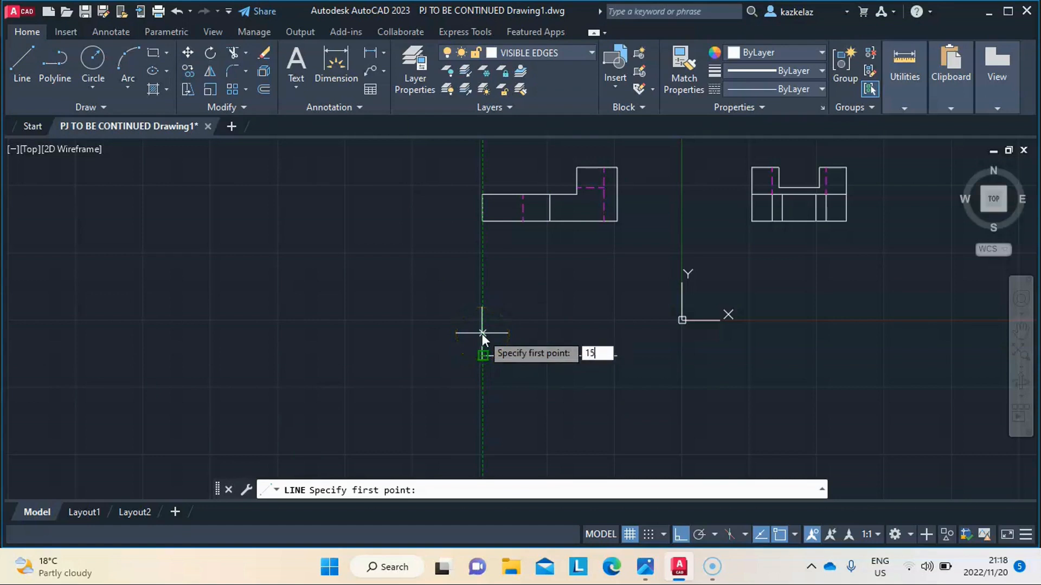
{"action": "key", "text": "Return"}
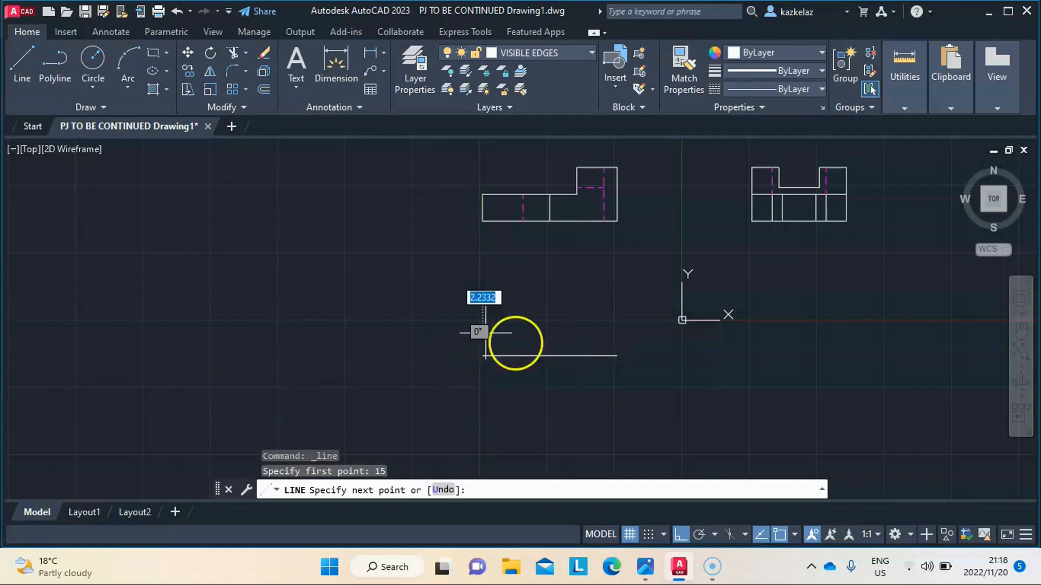
{"action": "left_click", "coordinate": [551, 356]}
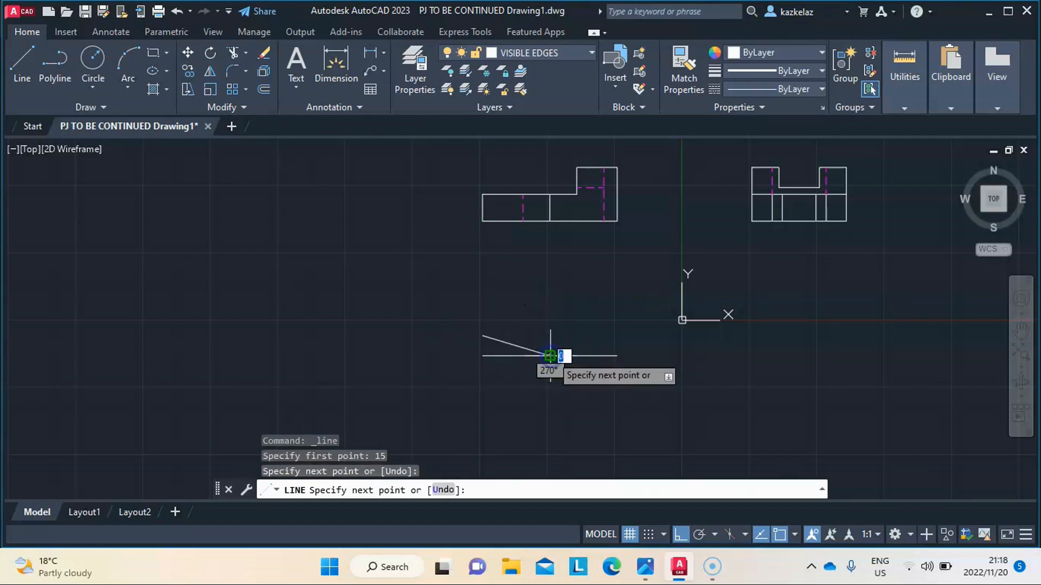
{"action": "key", "text": "Escape"}
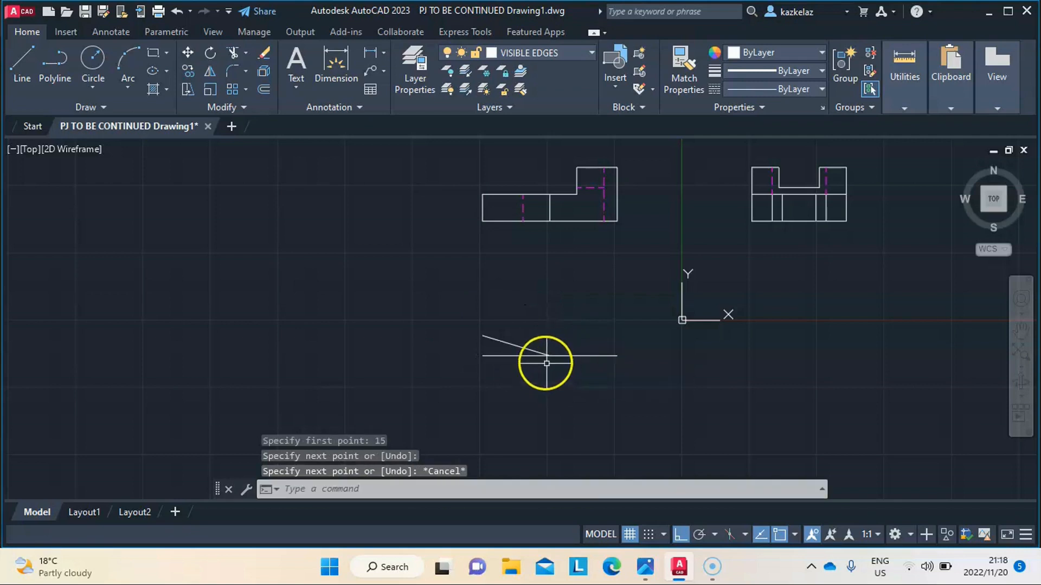
Step: Trim away the left half of the horizontal line under the sloped line
{"action": "left_click", "coordinate": [234, 54]}
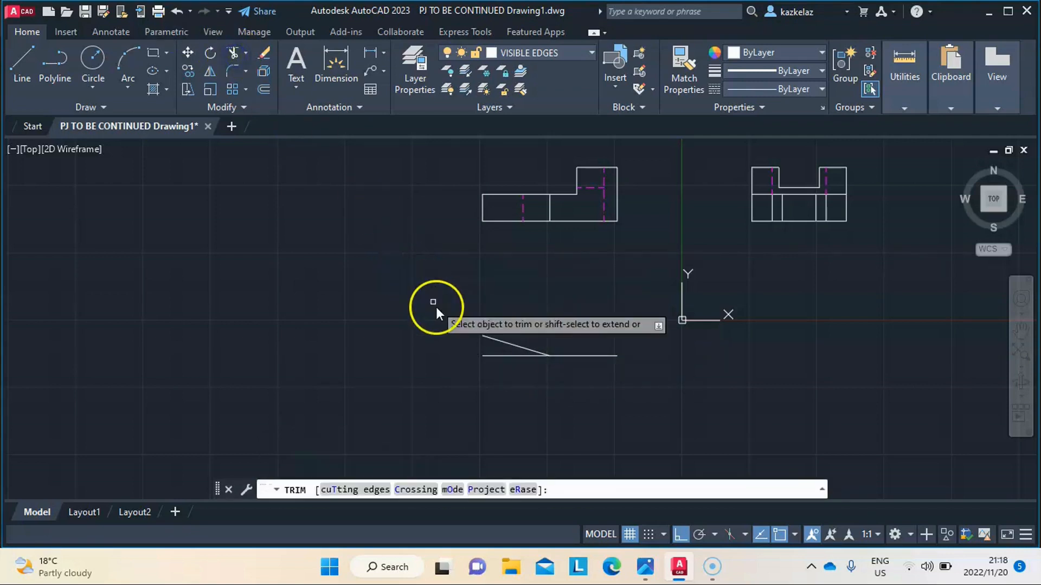
{"action": "double_click", "coordinate": [505, 359]}
{"action": "left_click", "coordinate": [494, 349]}
{"action": "key", "text": "Escape"}
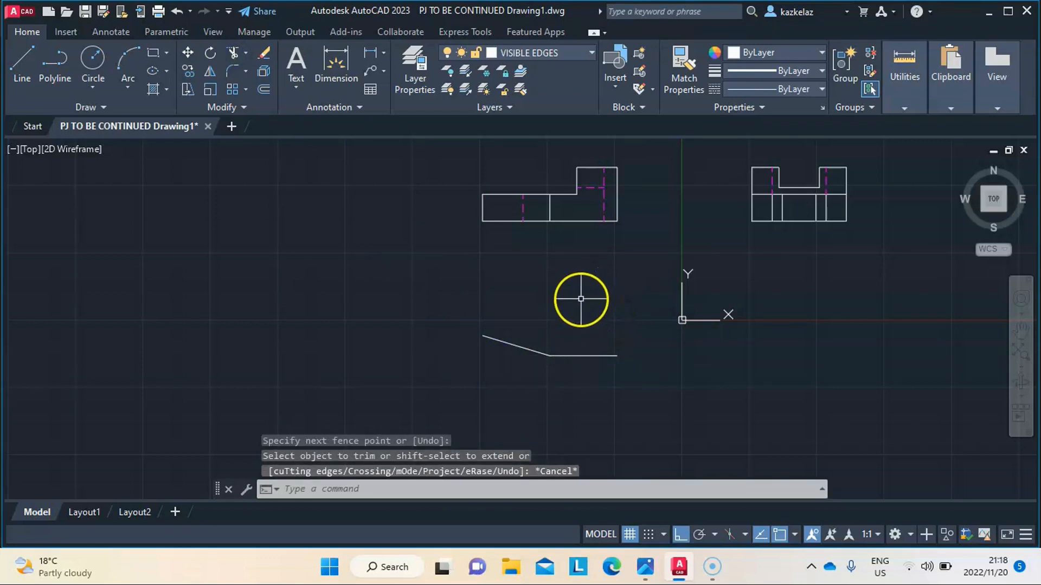
Step: Draw a 7.5 unit vertical line upward from the sloped line's left endpoint in the top view
{"action": "left_click", "coordinate": [23, 64]}
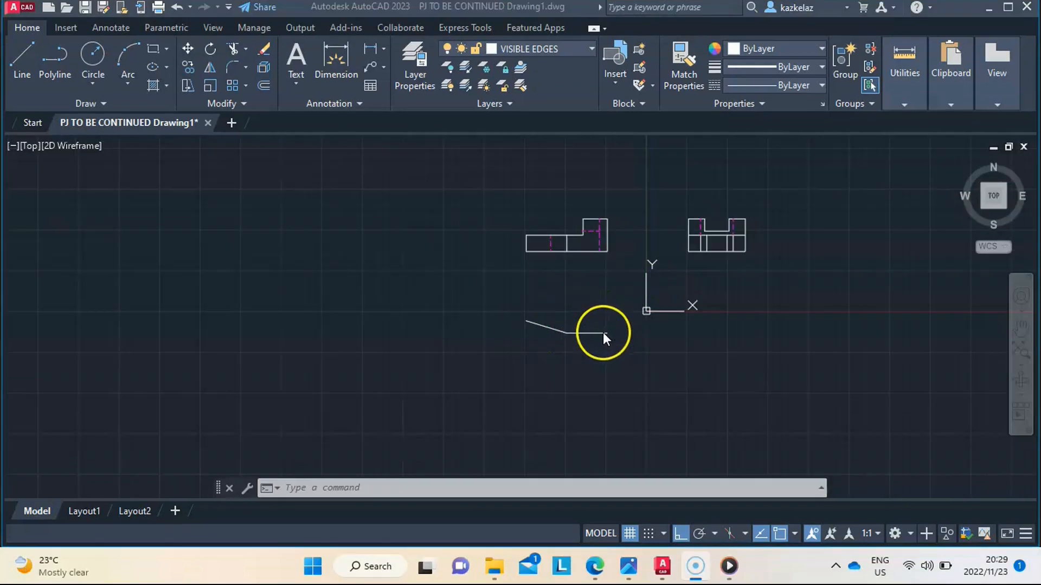
{"action": "mouse_move", "coordinate": [662, 566]}
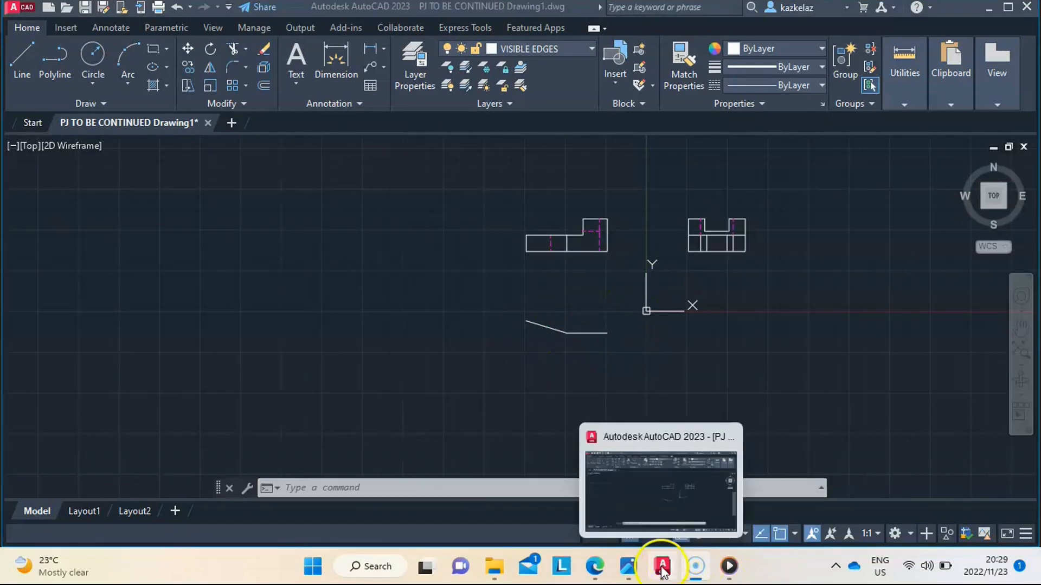
{"action": "left_click", "coordinate": [670, 501]}
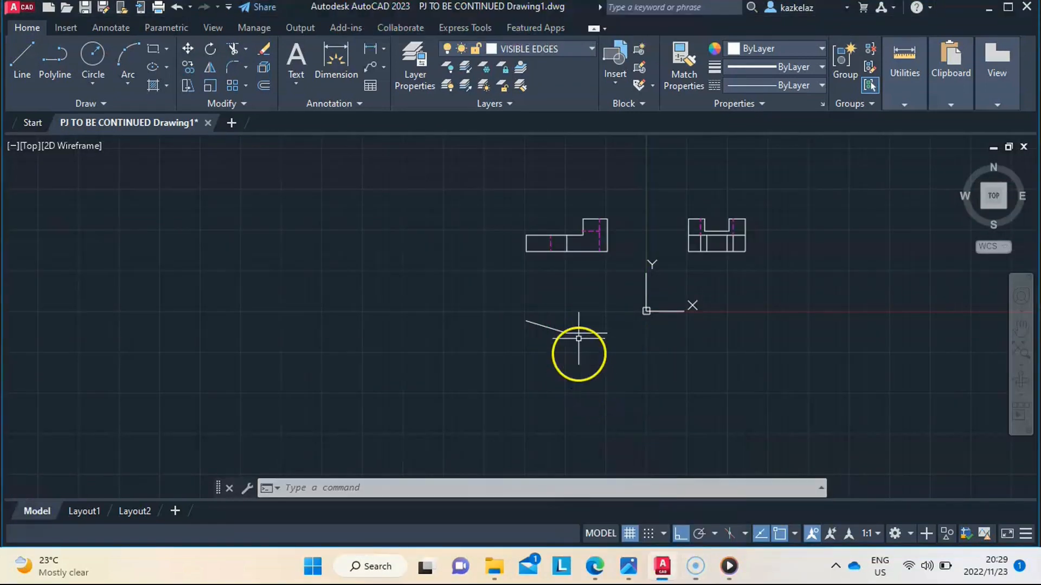
{"action": "scroll", "coordinate": [569, 325], "scroll_direction": "up", "scroll_amount": 6}
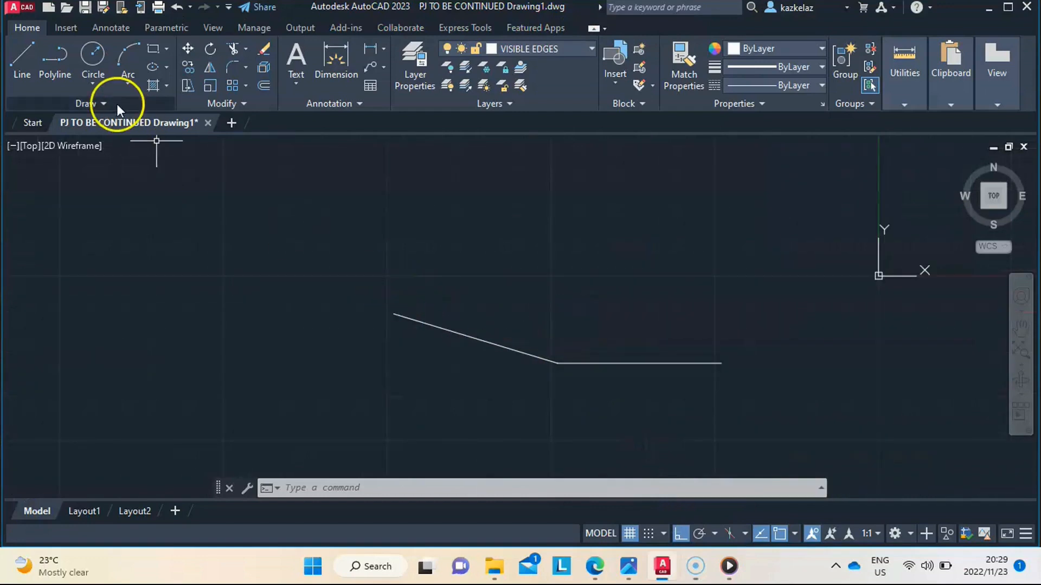
{"action": "left_click", "coordinate": [20, 54]}
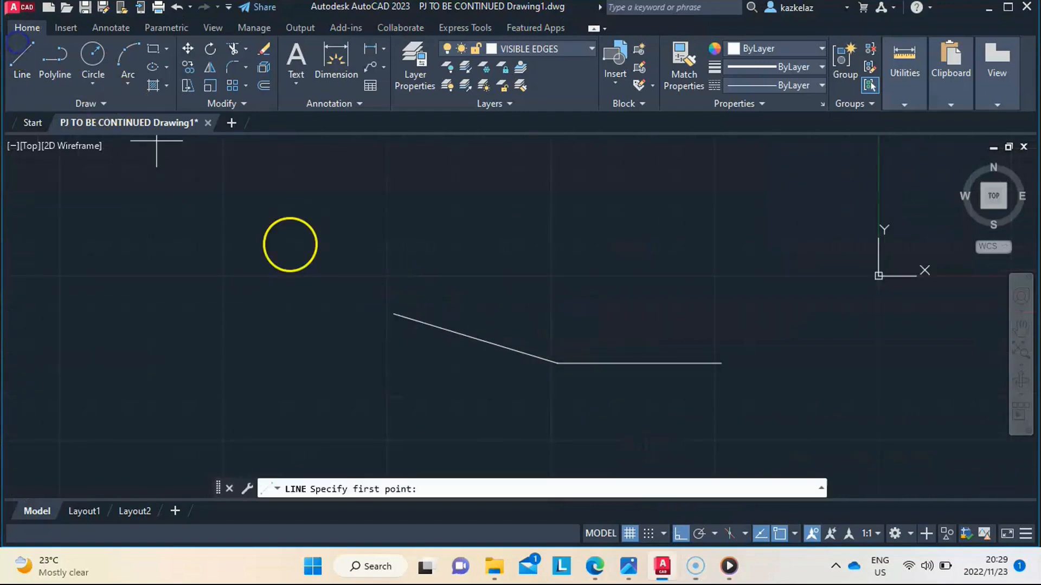
{"action": "left_click", "coordinate": [393, 313]}
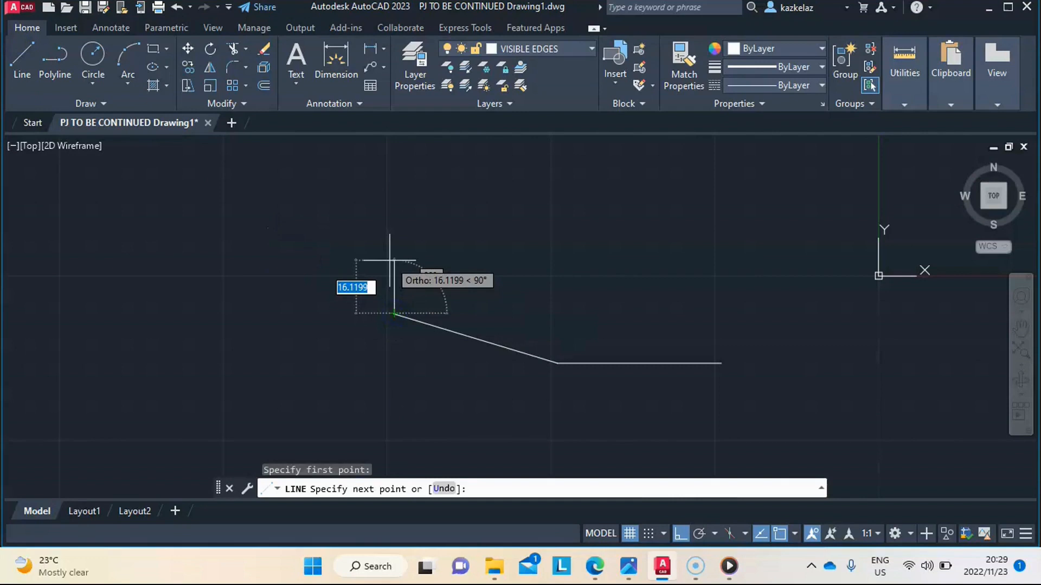
{"action": "type", "text": "7.5"}
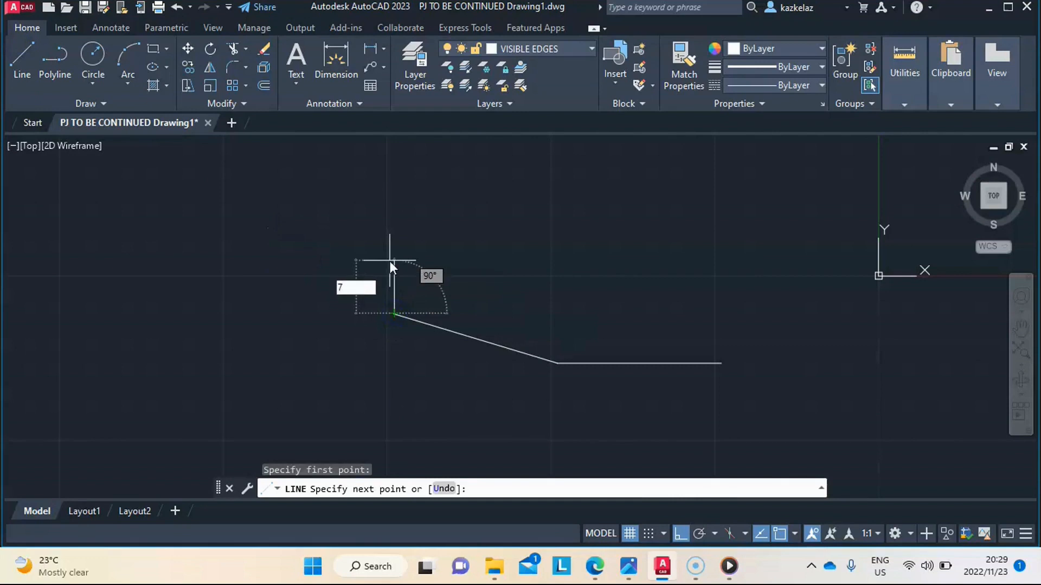
{"action": "key", "text": "Return"}
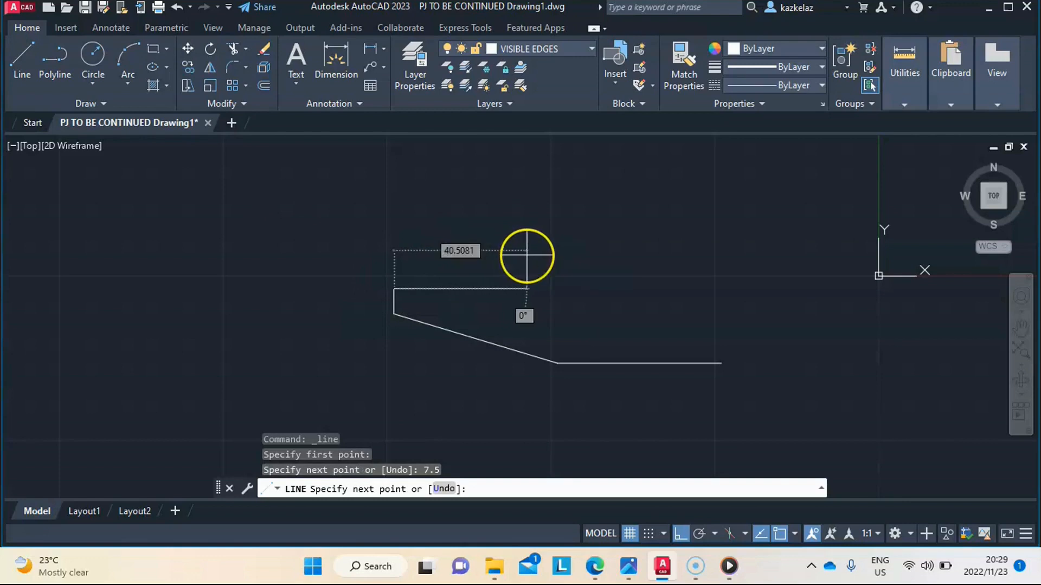
{"action": "key", "text": "Escape"}
Step: Measure the distance between the two inner vertical lines right of the slot on the side view's bottom edge
{"action": "scroll", "coordinate": [527, 255], "scroll_direction": "down", "scroll_amount": 6}
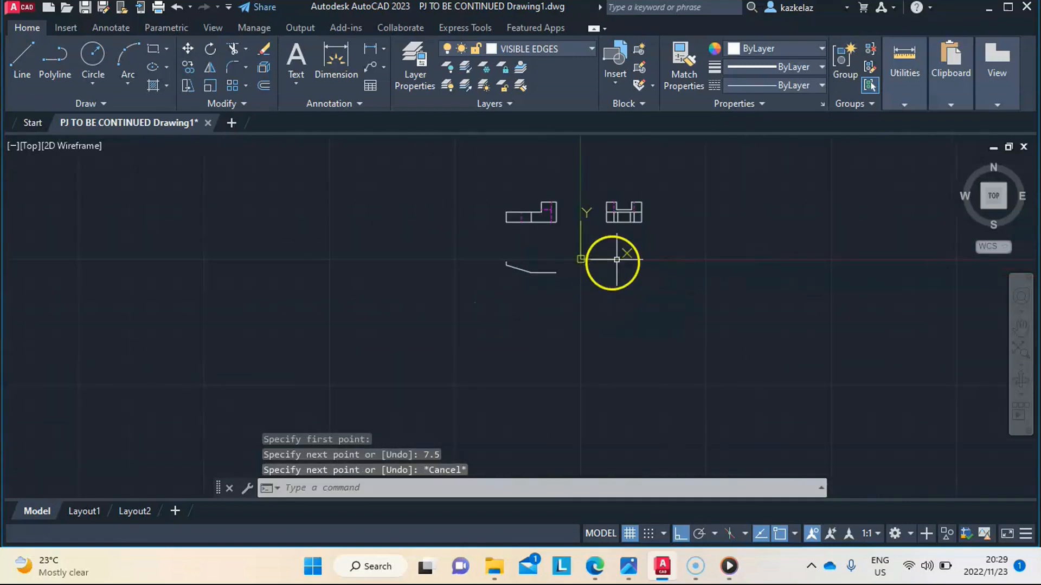
{"action": "scroll", "coordinate": [633, 226], "scroll_direction": "up", "scroll_amount": 5}
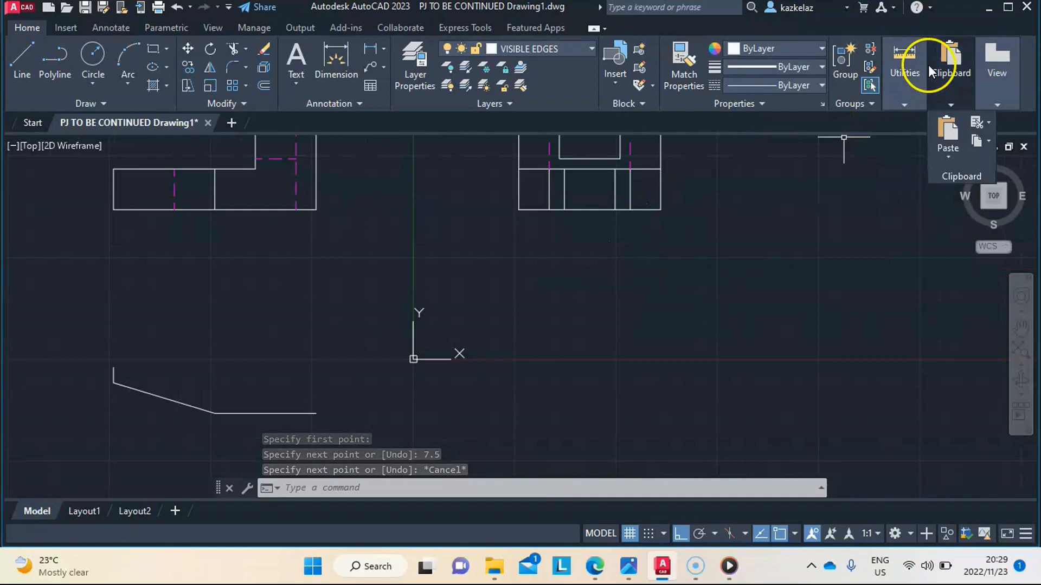
{"action": "left_click", "coordinate": [904, 100]}
{"action": "left_click", "coordinate": [907, 130]}
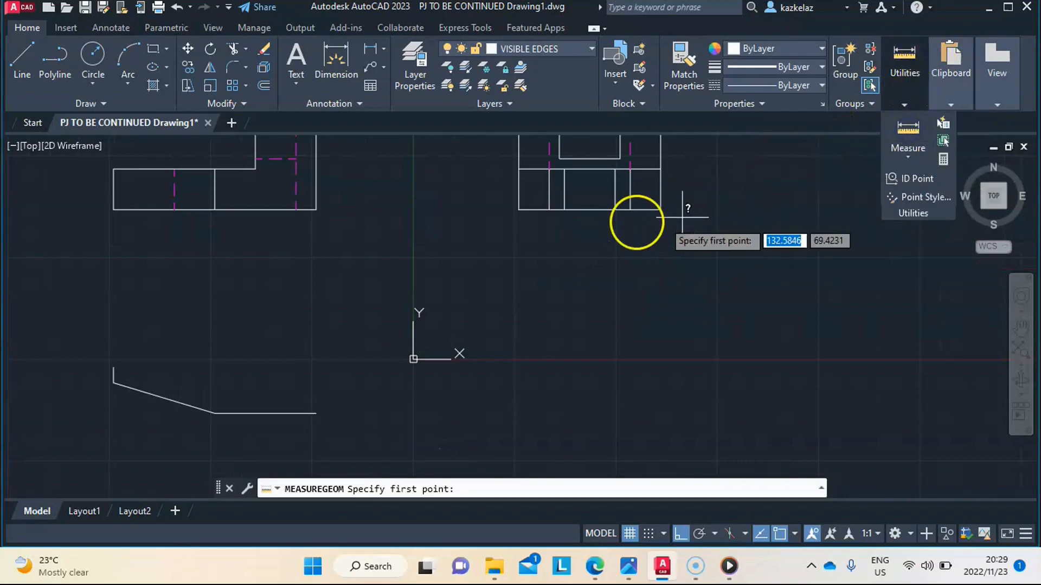
{"action": "left_click", "coordinate": [632, 211]}
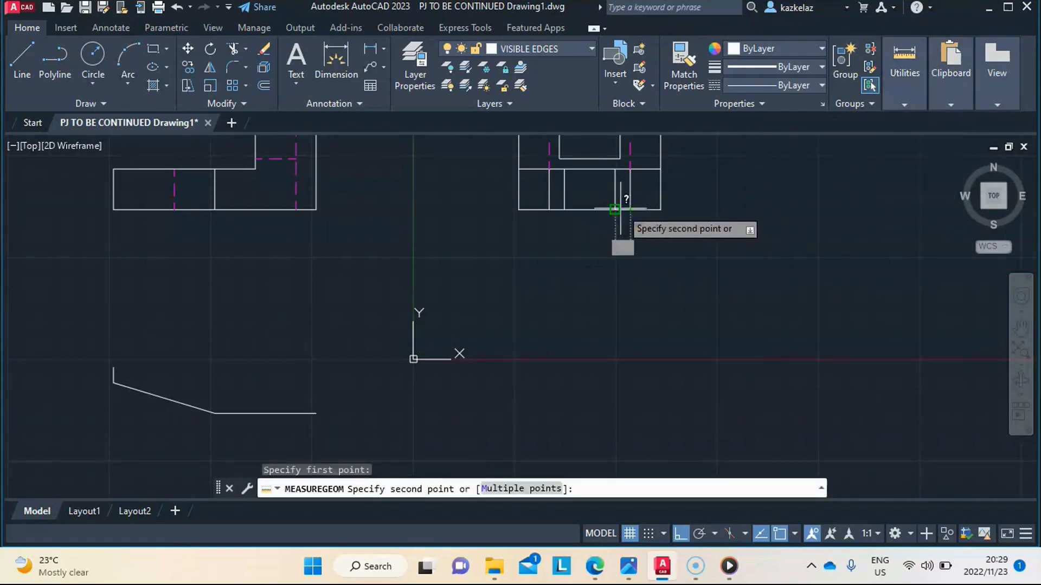
{"action": "left_click", "coordinate": [614, 209]}
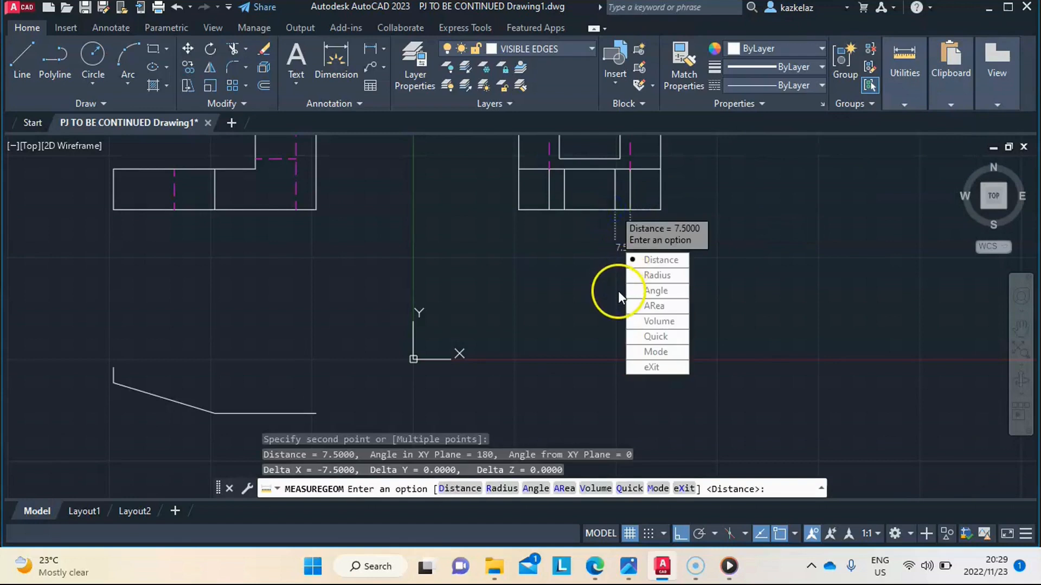
{"action": "key", "text": "Escape"}
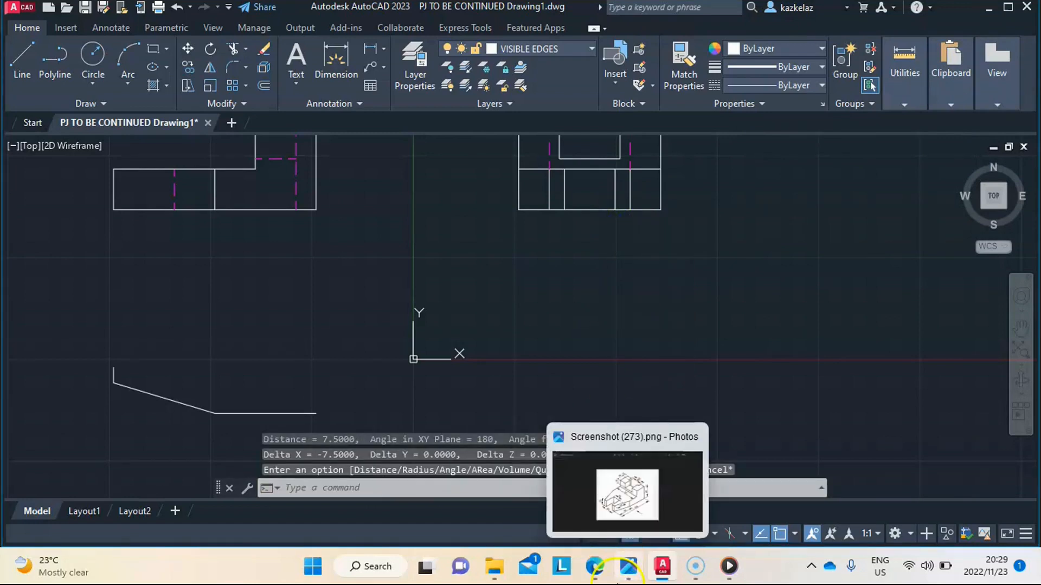
Step: Check the front slot's dimensions on the isometric reference in Photos and return to AutoCAD
{"action": "left_click", "coordinate": [628, 566]}
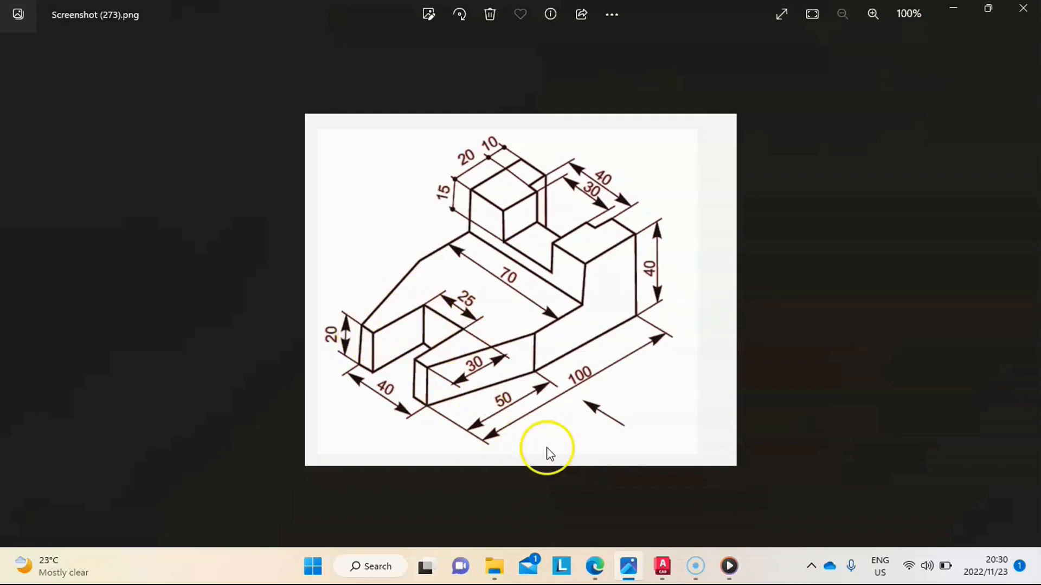
{"action": "mouse_move", "coordinate": [684, 580]}
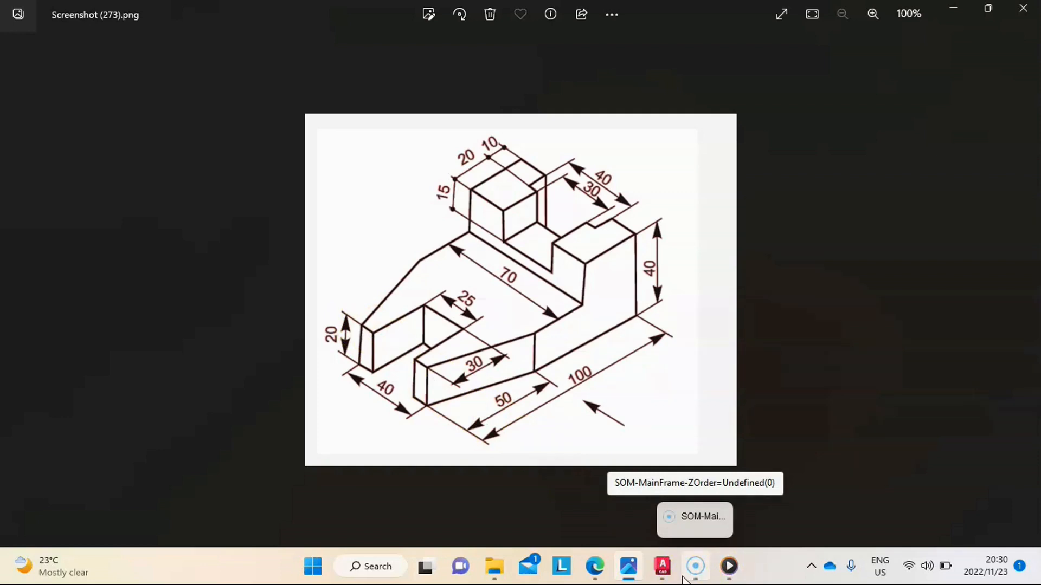
{"action": "mouse_move", "coordinate": [663, 567]}
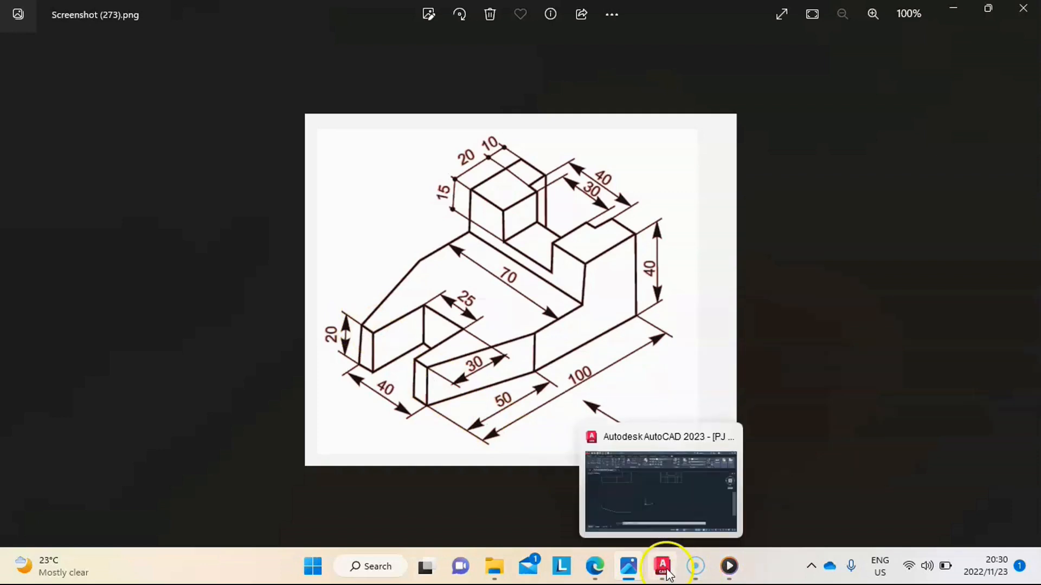
{"action": "left_click", "coordinate": [681, 473]}
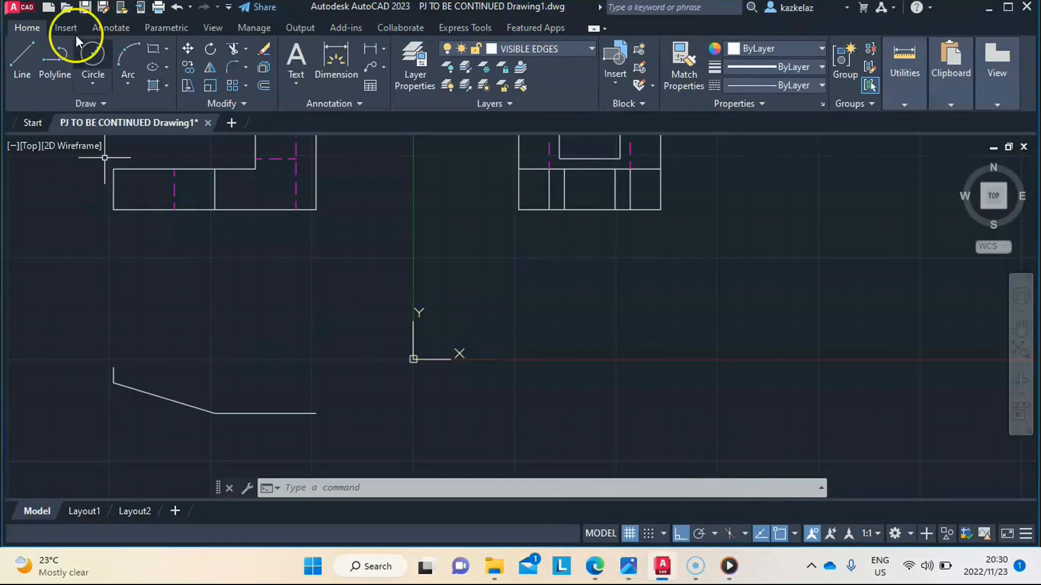
Step: Draw the slot outline from the top of the 7.5 unit line: 30 units to the right, then 12.5 units up
{"action": "left_click", "coordinate": [25, 50]}
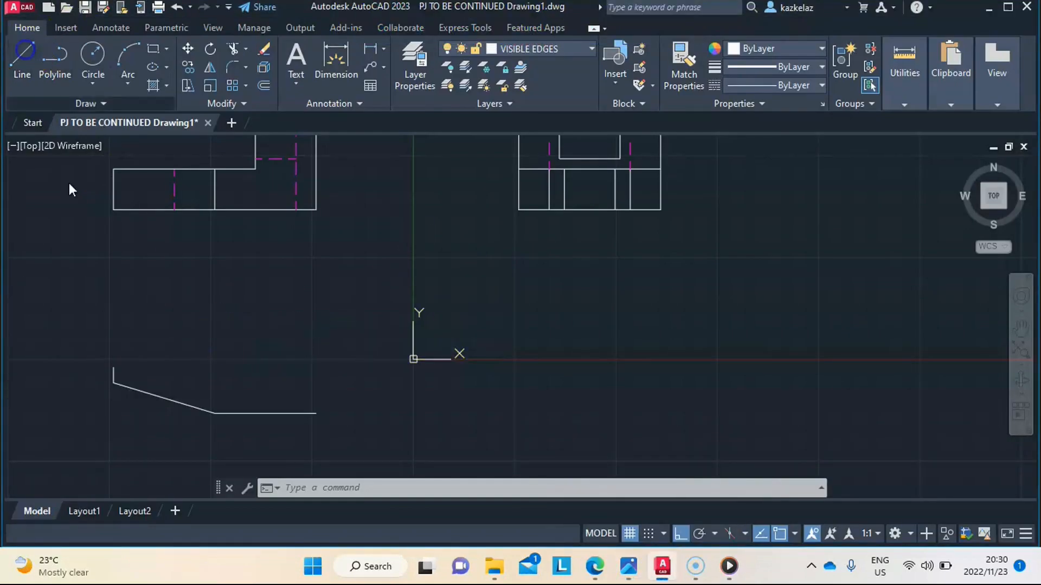
{"action": "left_click", "coordinate": [112, 367]}
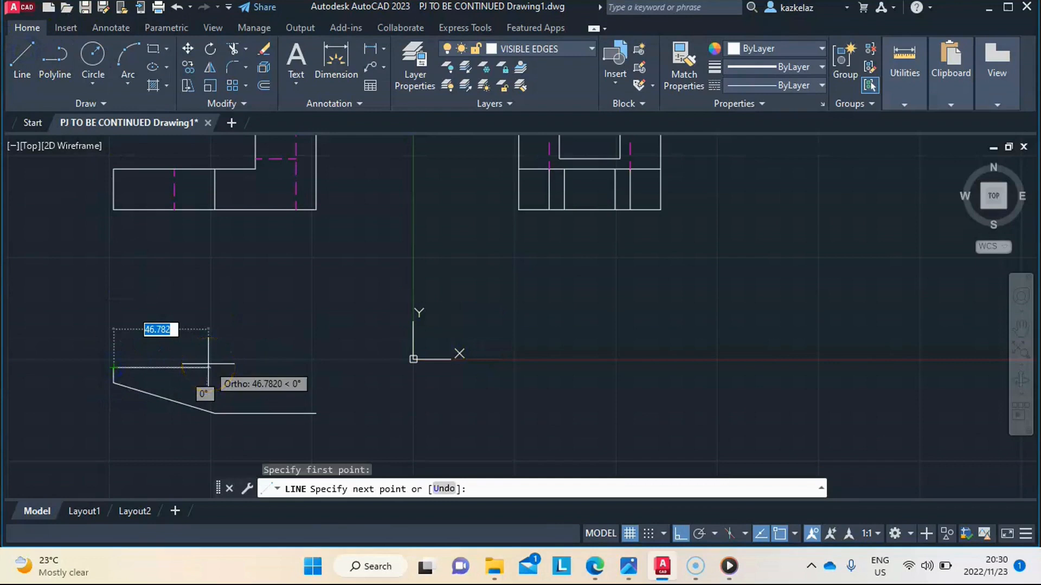
{"action": "type", "text": "30"}
{"action": "key", "text": "Return"}
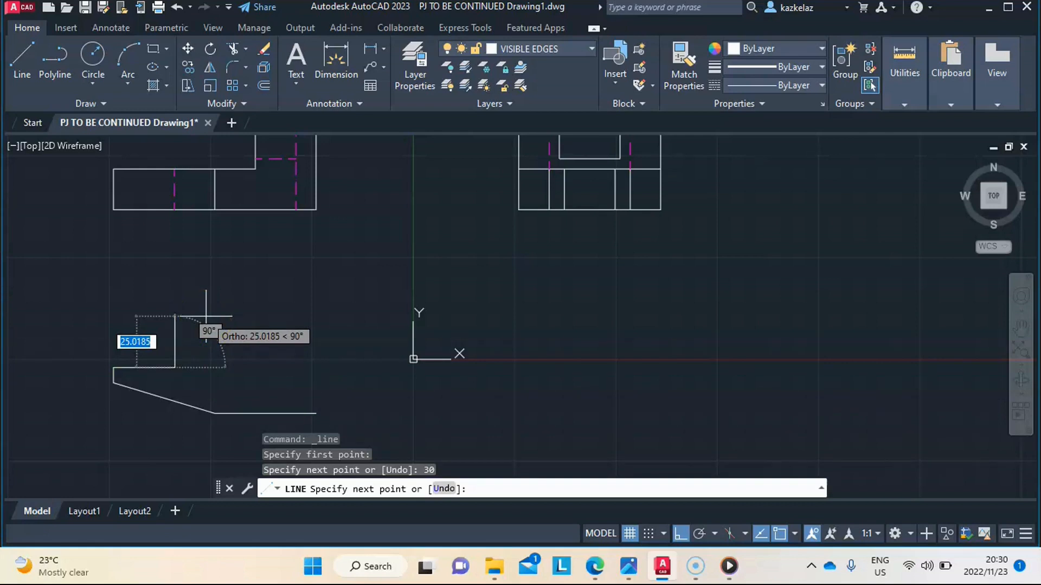
{"action": "type", "text": "12."}
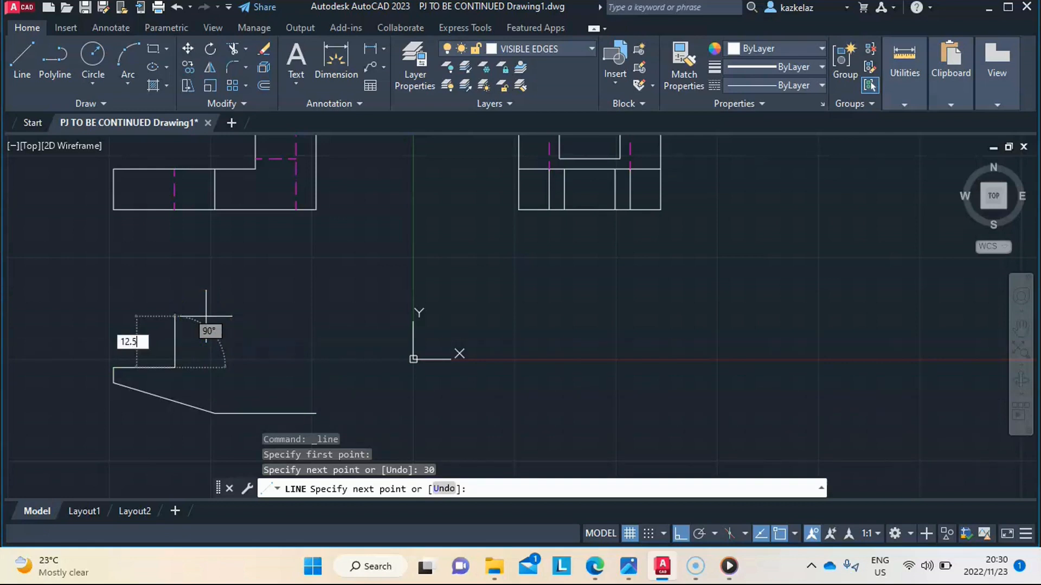
{"action": "type", "text": "5"}
{"action": "key", "text": "Return"}
{"action": "key", "text": "Escape"}
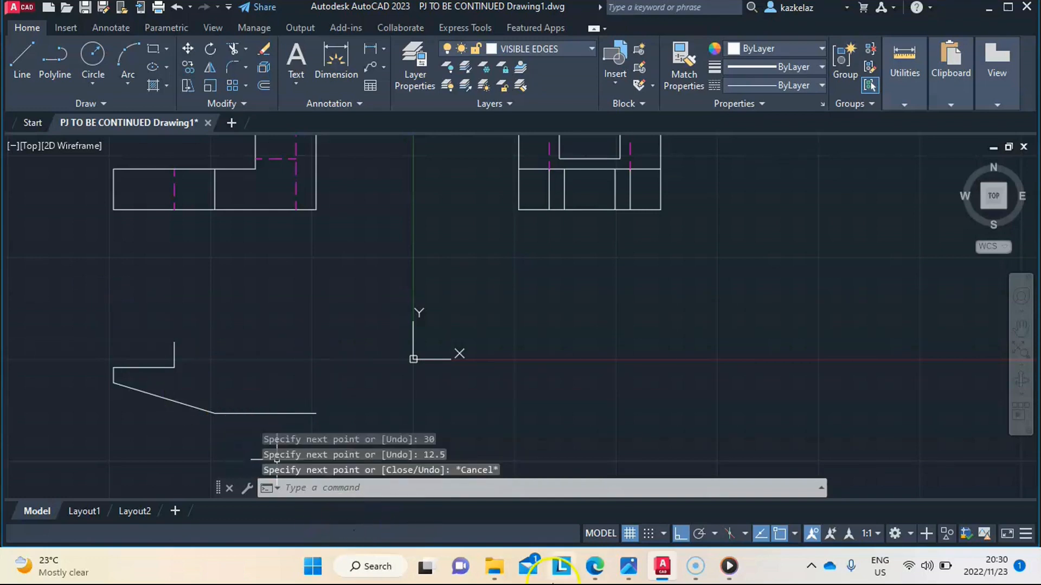
Step: Check the raised rear block's dimensions on the isometric reference in Photos and return to AutoCAD
{"action": "mouse_move", "coordinate": [631, 575]}
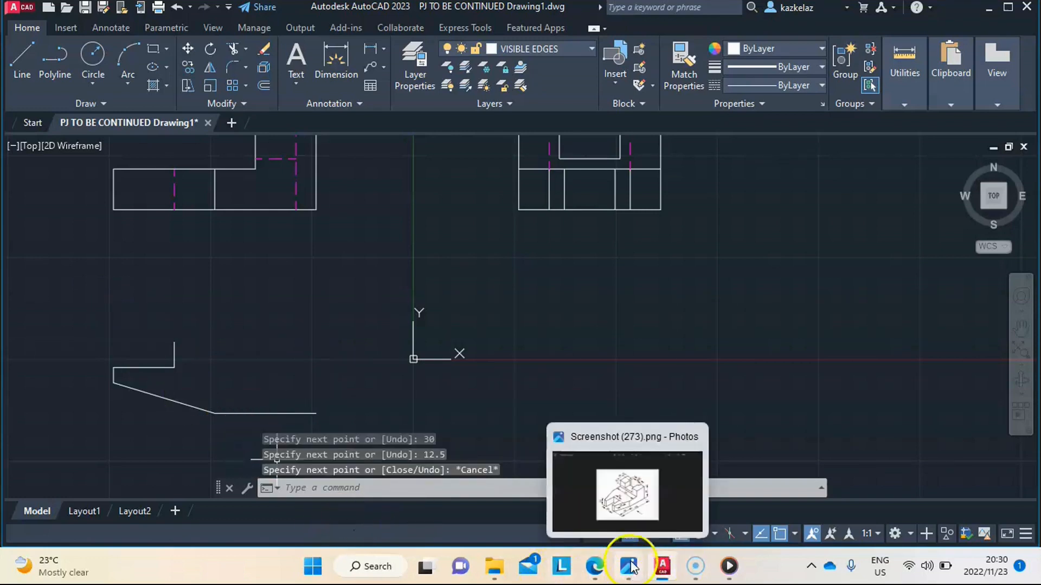
{"action": "left_click", "coordinate": [629, 493]}
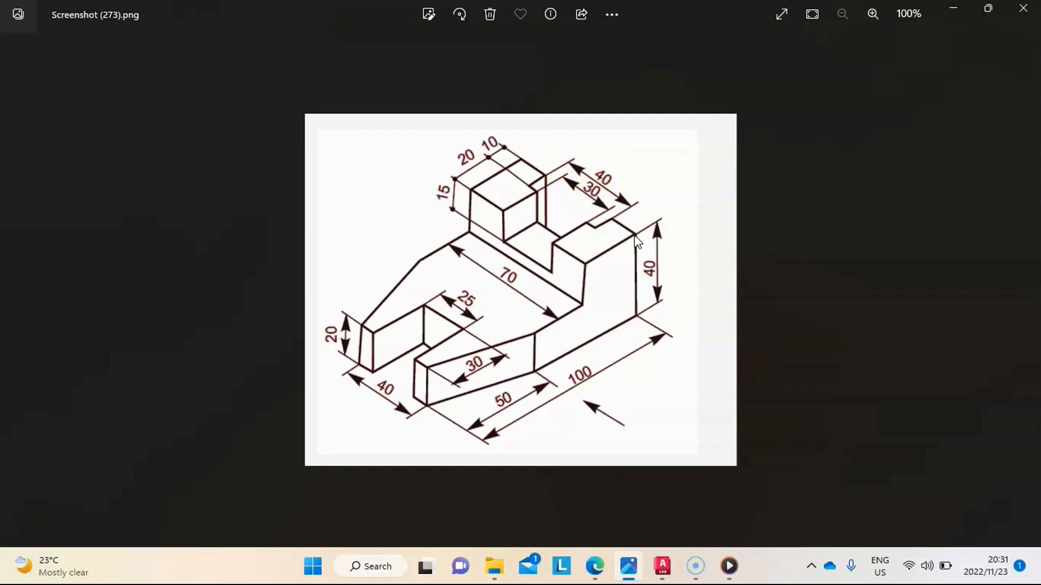
{"action": "left_click_drag", "start_coordinate": [634, 234], "coordinate": [618, 218]}
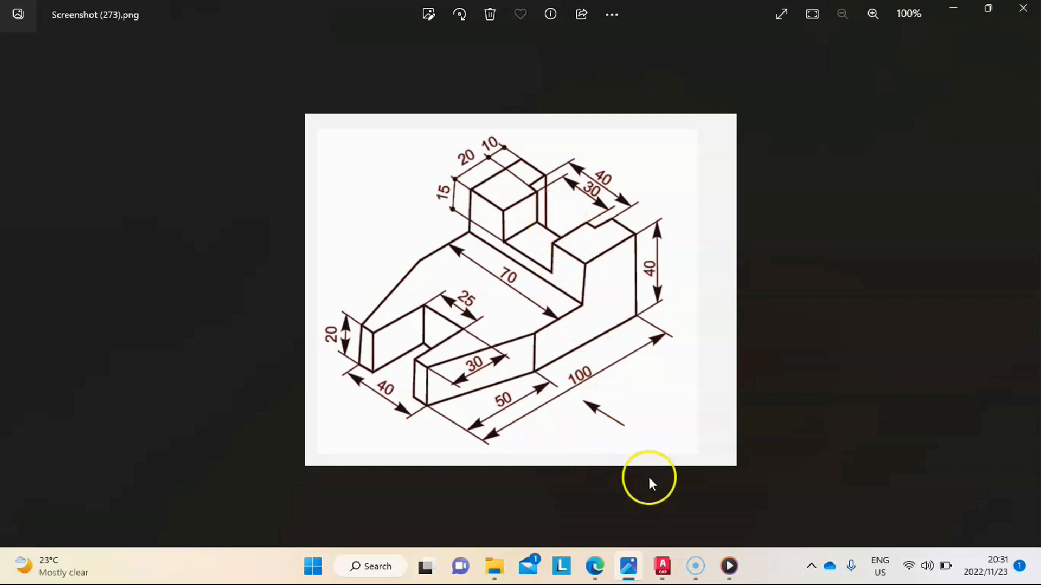
{"action": "mouse_move", "coordinate": [662, 564]}
{"action": "left_click", "coordinate": [685, 467]}
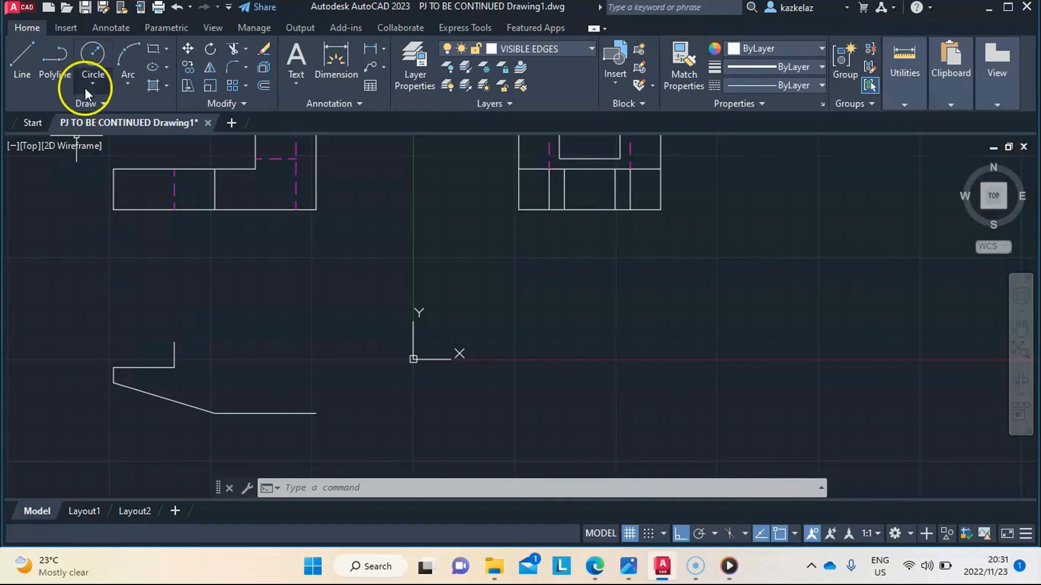
Step: Draw a horizontal line to the right from the top of the 12.5 unit line, extending past the top view's right end
{"action": "left_click", "coordinate": [14, 57]}
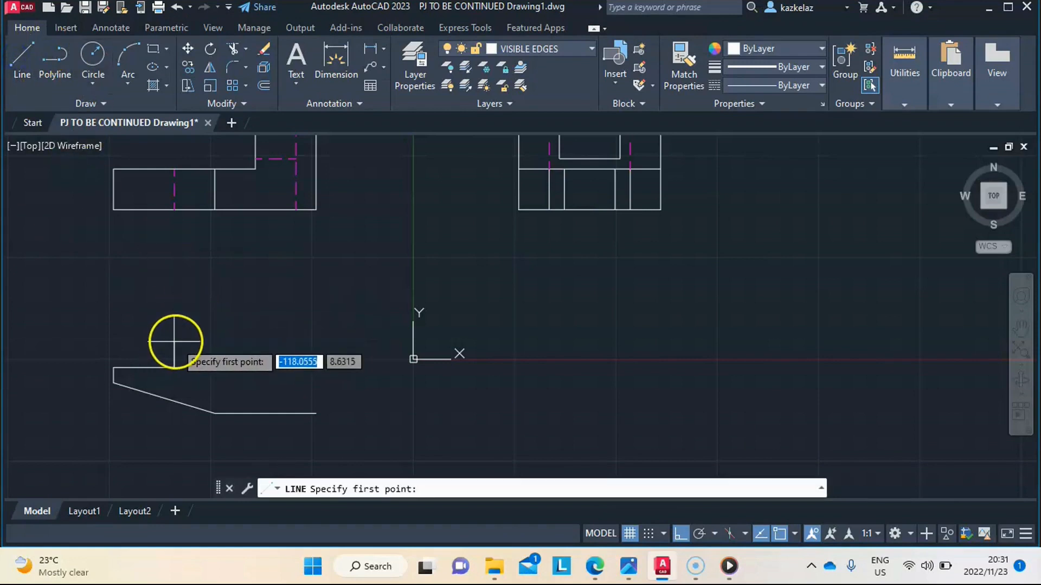
{"action": "left_click", "coordinate": [175, 342]}
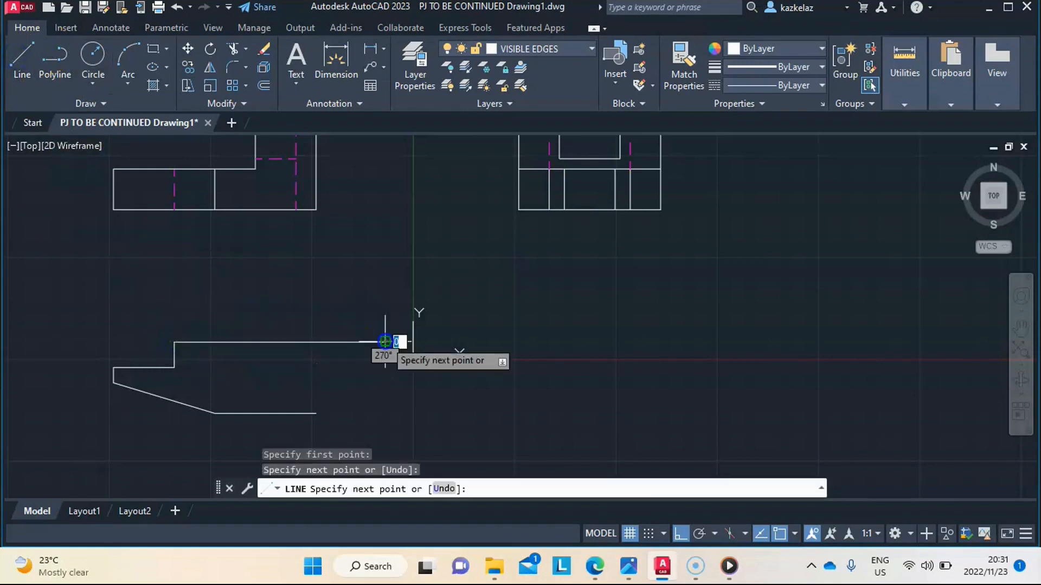
{"action": "key", "text": "Escape"}
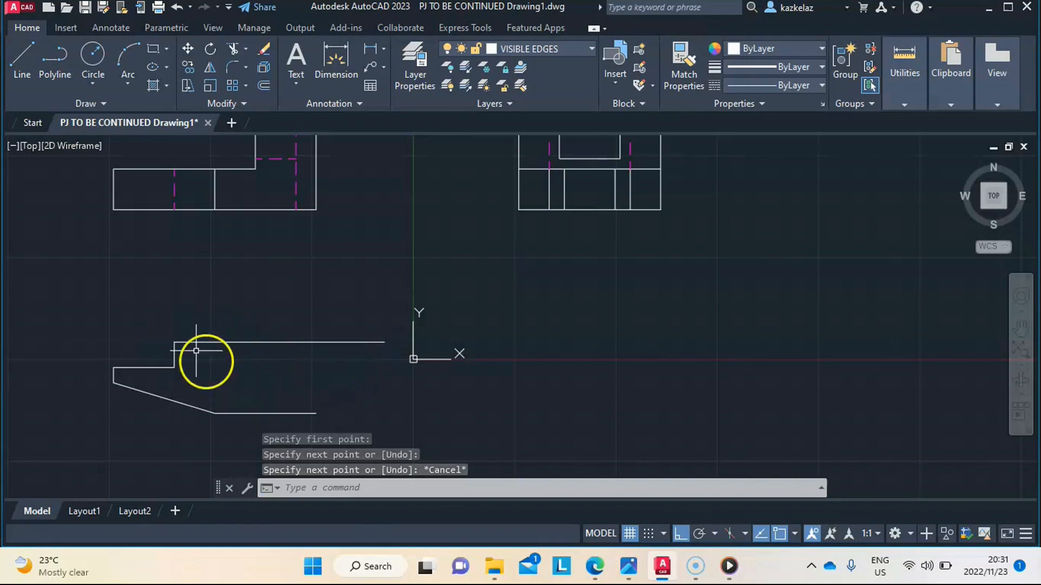
Step: Draw the rear notch outline from the lower edge's right end: 15 units up, 10 units left, then up to the horizontal construction line
{"action": "left_click", "coordinate": [14, 86]}
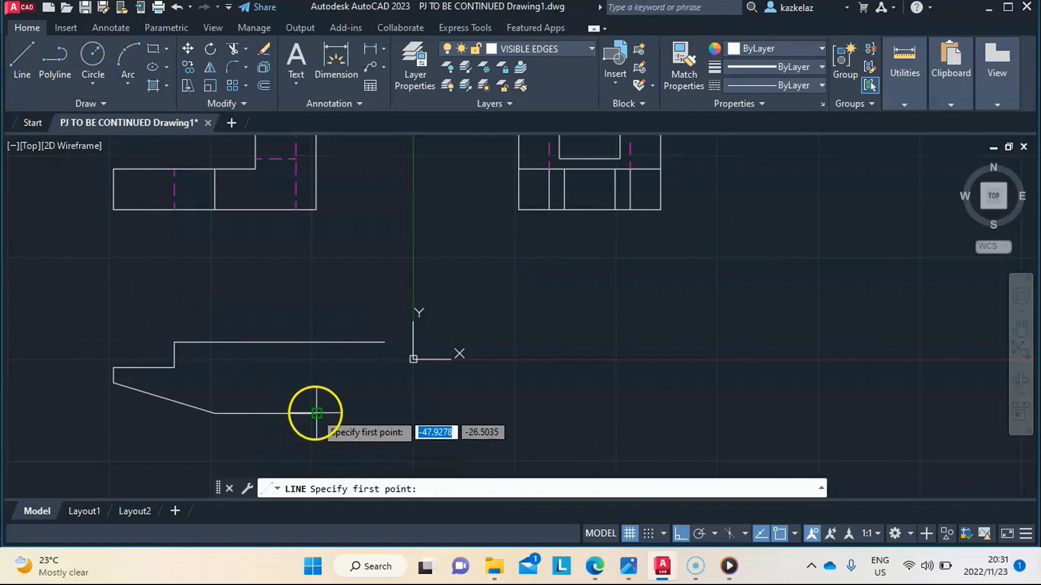
{"action": "left_click", "coordinate": [315, 413]}
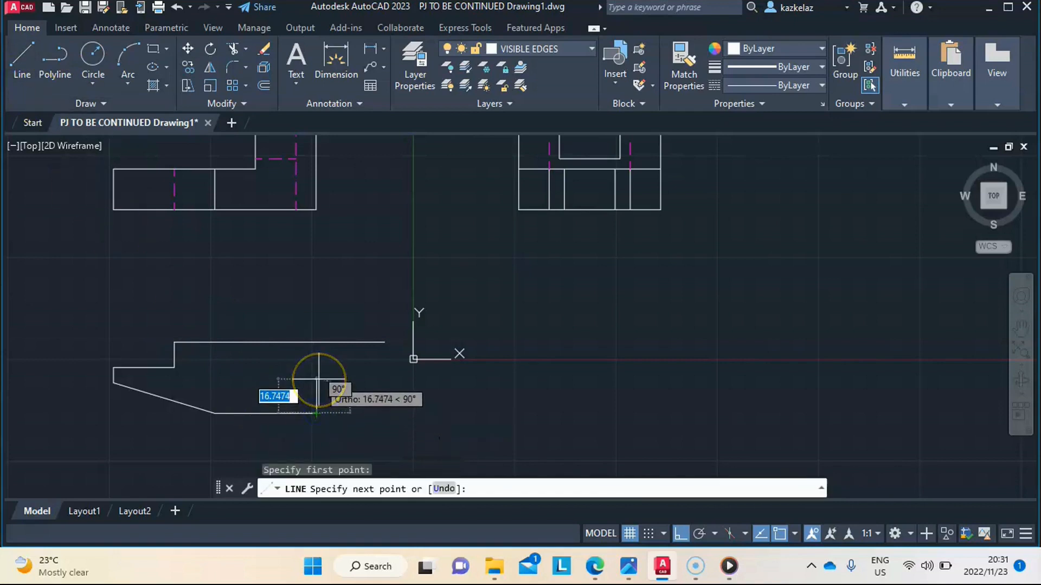
{"action": "type", "text": "15"}
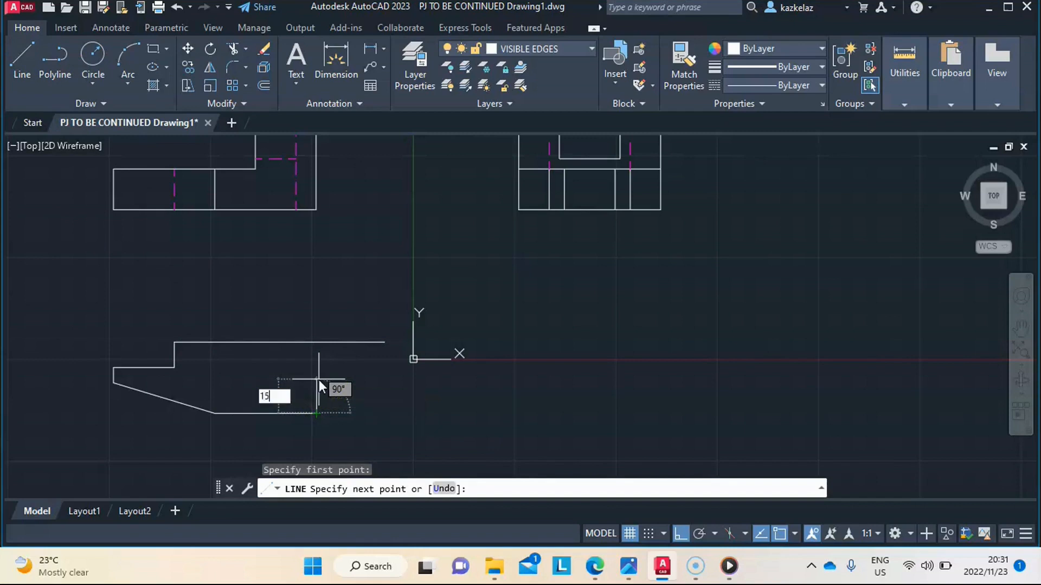
{"action": "key", "text": "Return"}
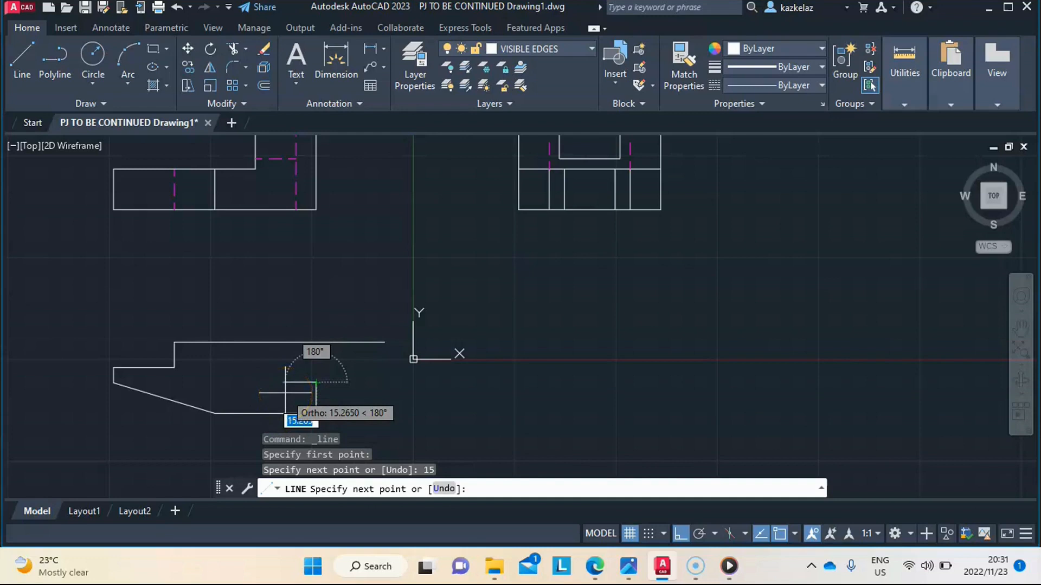
{"action": "key", "text": "BackSpace"}
{"action": "type", "text": "10"}
{"action": "key", "text": "Return"}
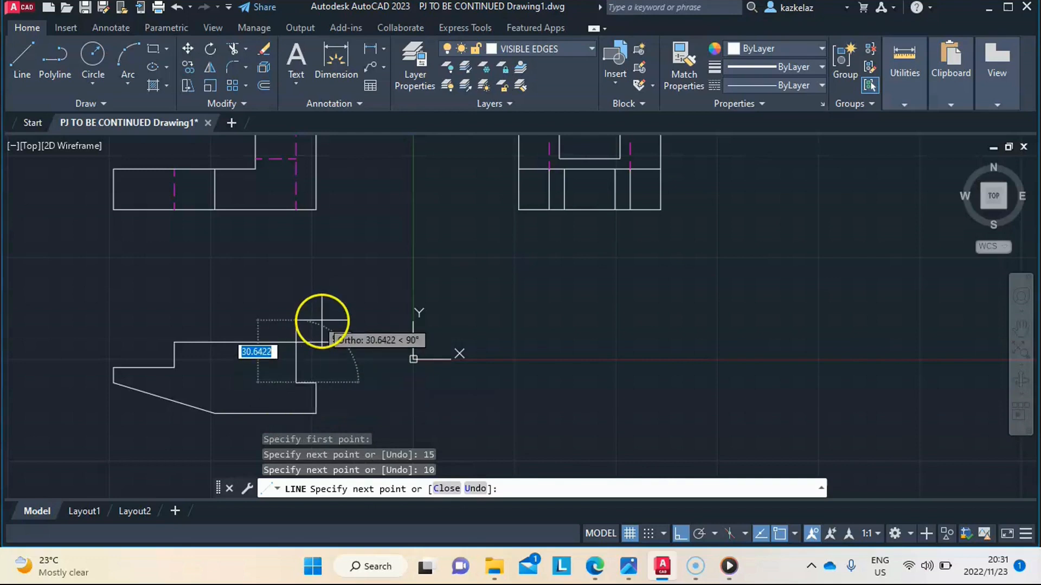
{"action": "left_click", "coordinate": [298, 343]}
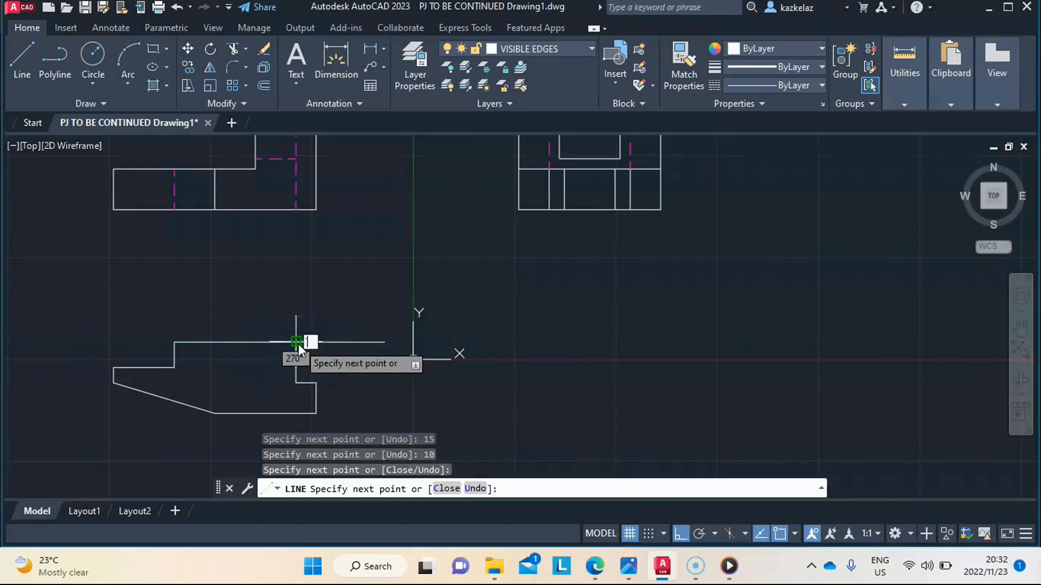
{"action": "key", "text": "Escape"}
{"action": "key", "text": "Escape"}
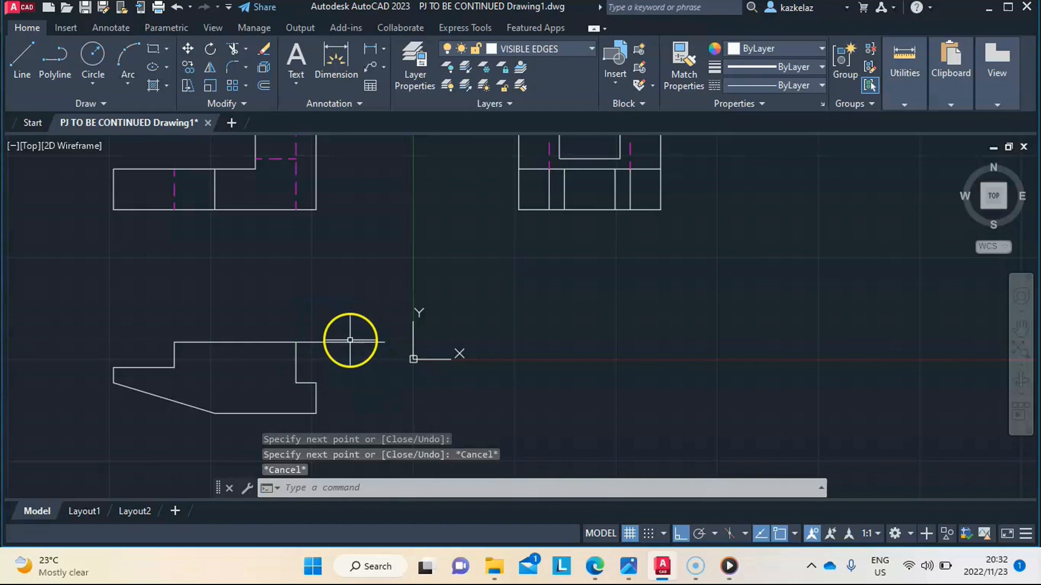
Step: Erase the long horizontal construction line across the open upper side of the top view's half outline
{"action": "left_click", "coordinate": [350, 341]}
{"action": "right_click", "coordinate": [349, 343]}
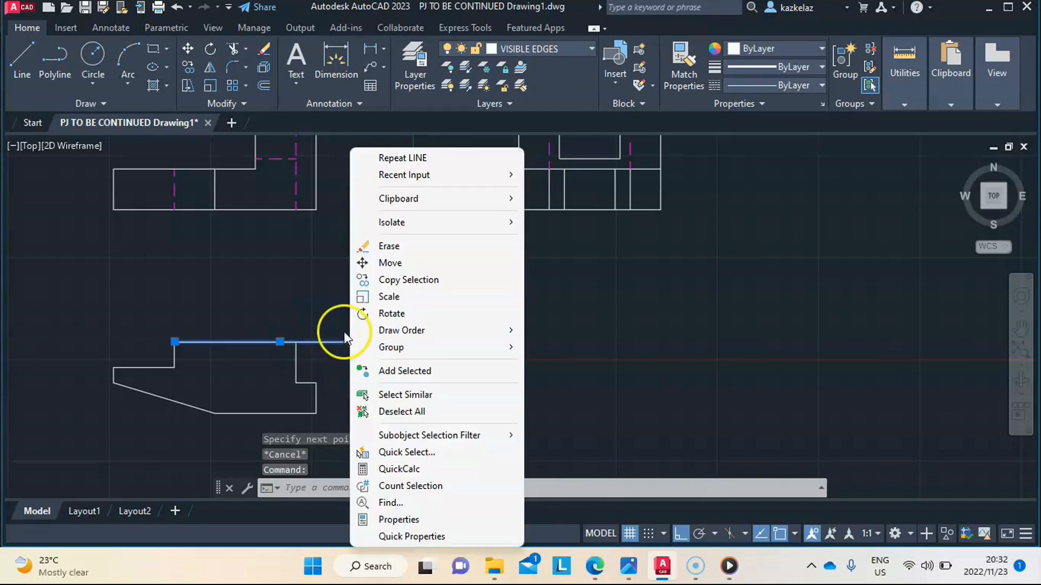
{"action": "left_click", "coordinate": [431, 247]}
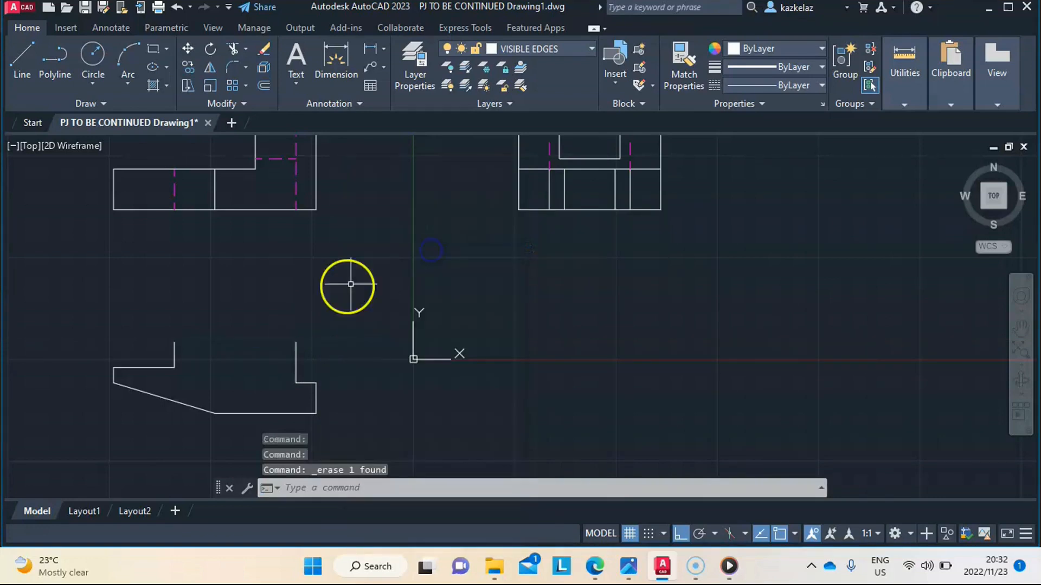
Step: Mirror the whole half outline of the top view about the horizontal line through its open upper ends, keeping the original
{"action": "left_click", "coordinate": [73, 284]}
{"action": "left_click", "coordinate": [379, 437]}
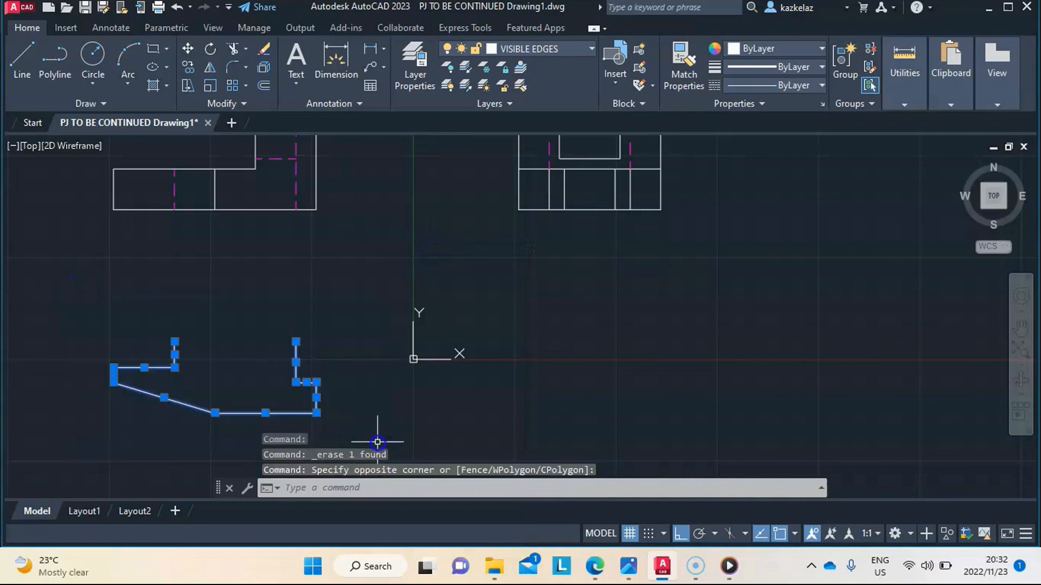
{"action": "left_click", "coordinate": [211, 66]}
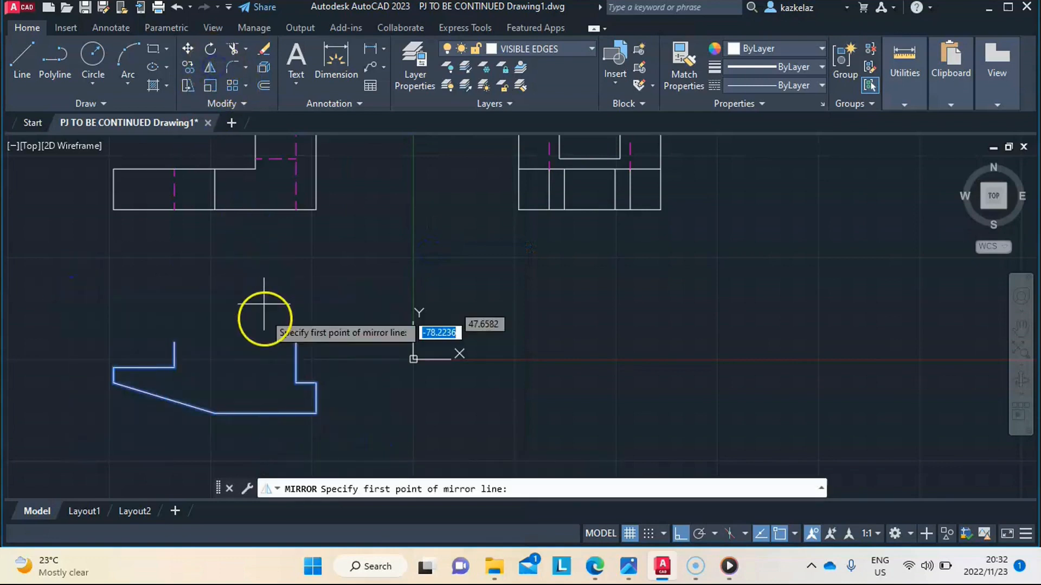
{"action": "left_click", "coordinate": [296, 341]}
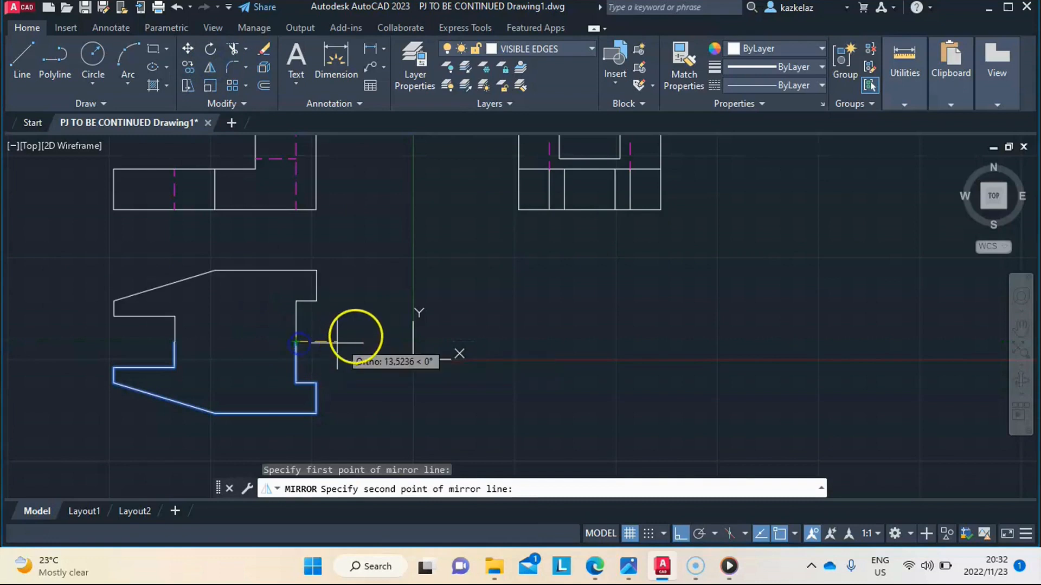
{"action": "left_click", "coordinate": [356, 336]}
{"action": "left_click", "coordinate": [400, 390]}
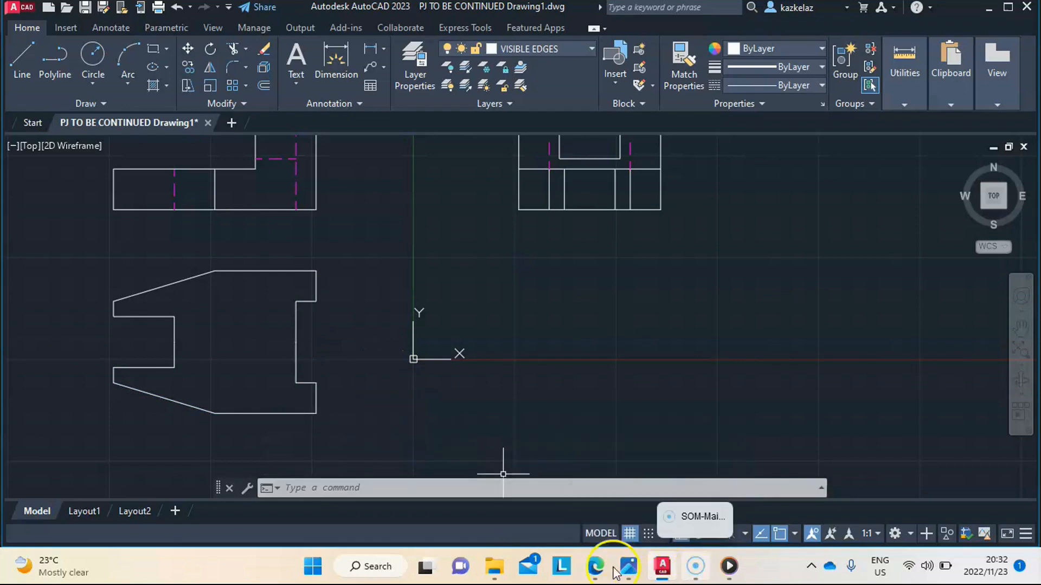
Step: Check the depth of the raised rear block on the isometric reference in Photos and return to AutoCAD
{"action": "mouse_move", "coordinate": [628, 569]}
{"action": "left_click", "coordinate": [626, 515]}
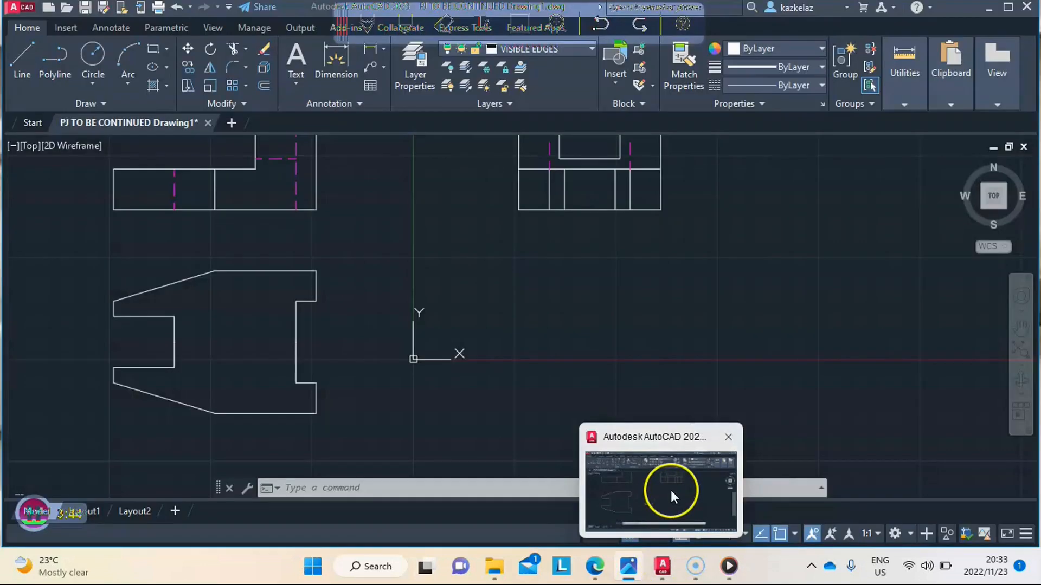
{"action": "left_click", "coordinate": [671, 490]}
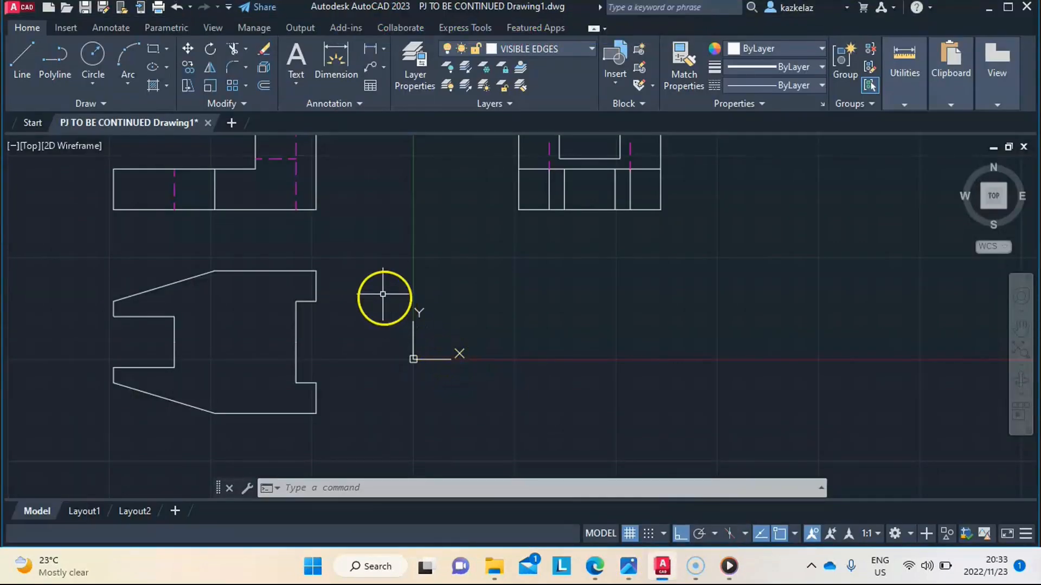
Step: Draw a vertical line across the top view, from 30 units left of its upper right corner down to the lower edge
{"action": "left_click", "coordinate": [31, 50]}
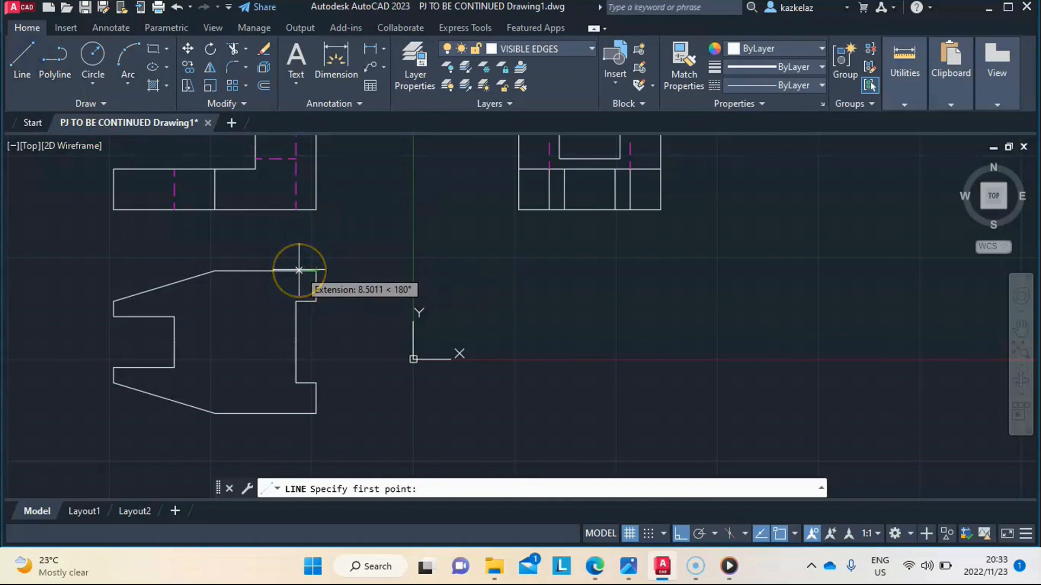
{"action": "type", "text": "30"}
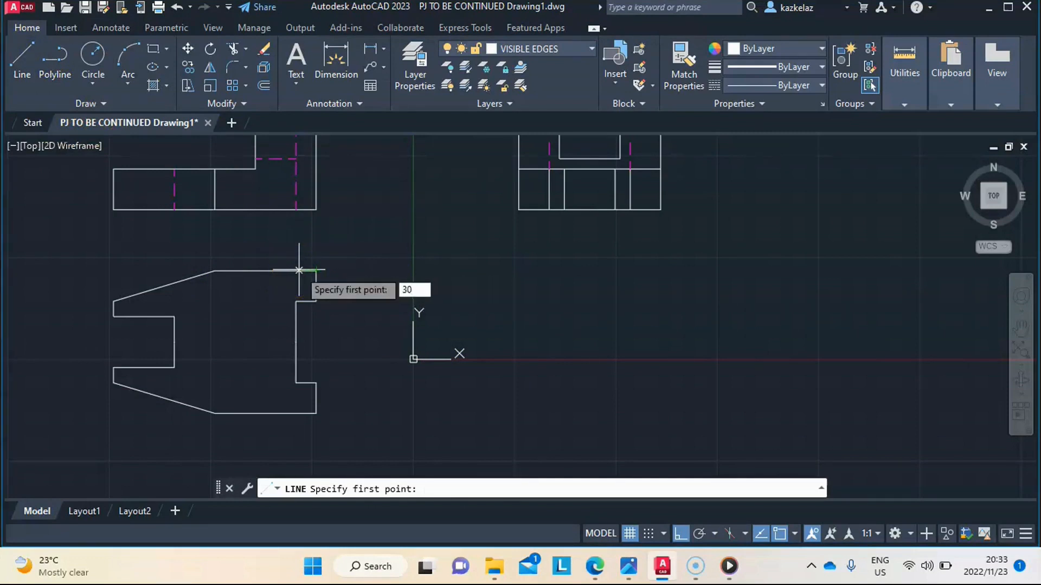
{"action": "key", "text": "Return"}
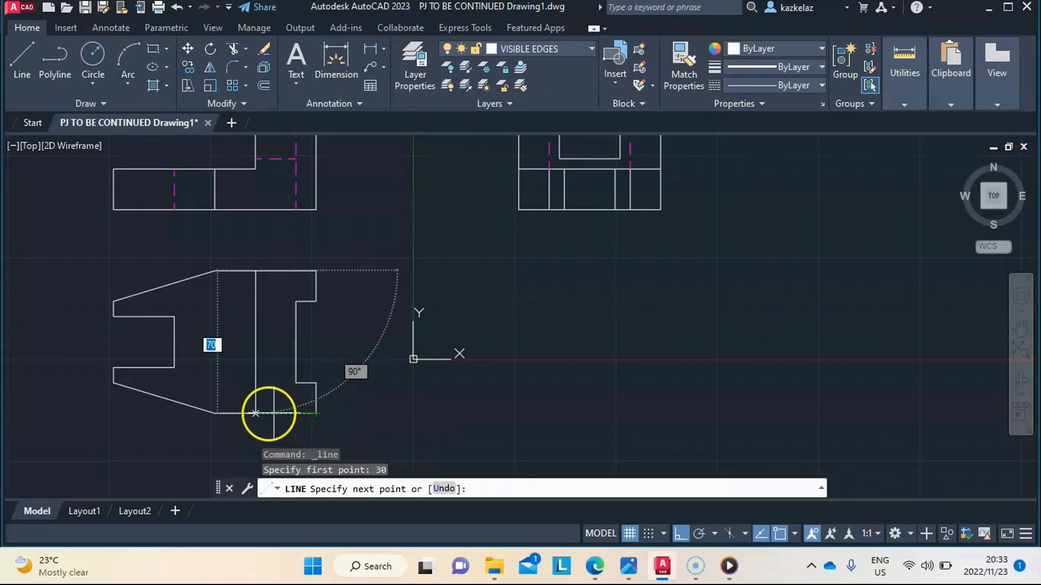
{"action": "left_click", "coordinate": [255, 413]}
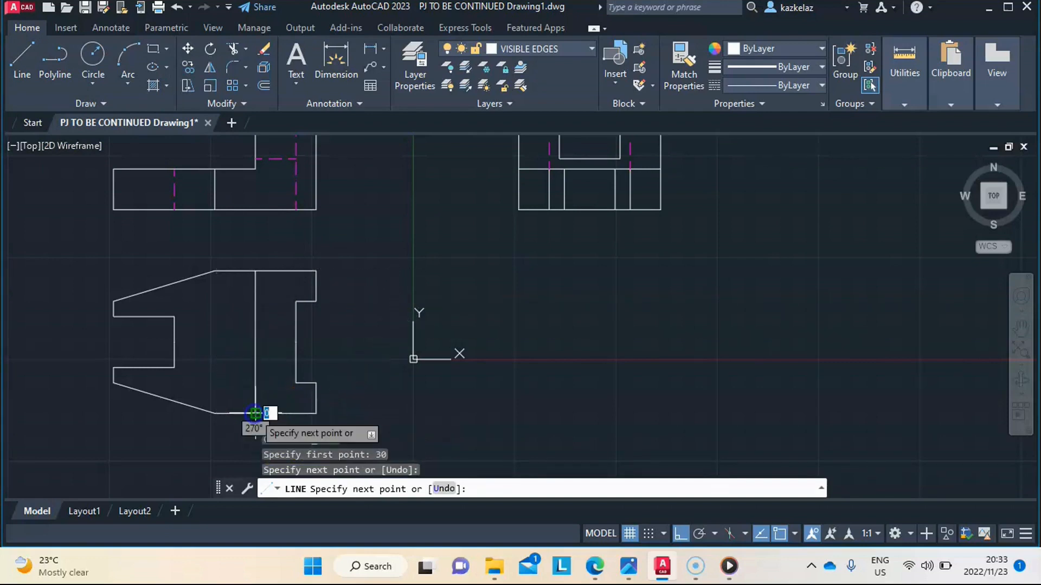
{"action": "key", "text": "Escape"}
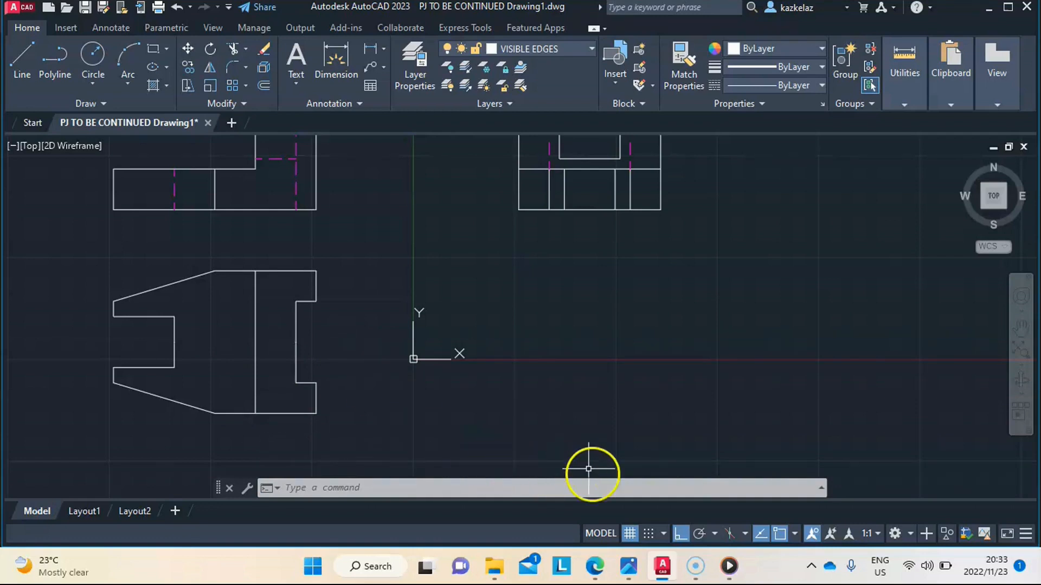
Step: Check which rear block edges the top view still needs on the isometric reference in Photos and return to AutoCAD
{"action": "mouse_move", "coordinate": [661, 572]}
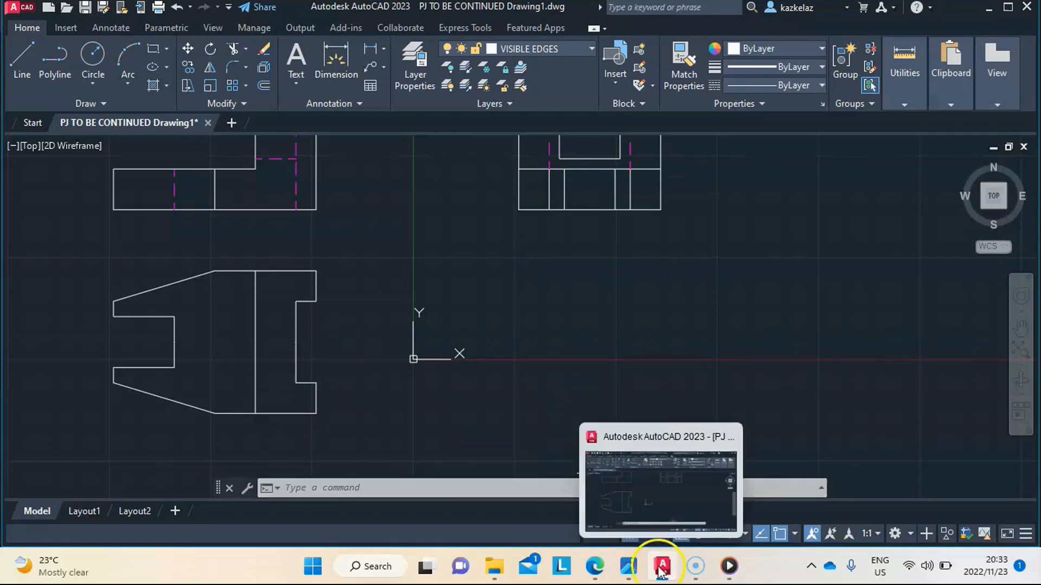
{"action": "mouse_move", "coordinate": [628, 564]}
{"action": "left_click", "coordinate": [629, 509]}
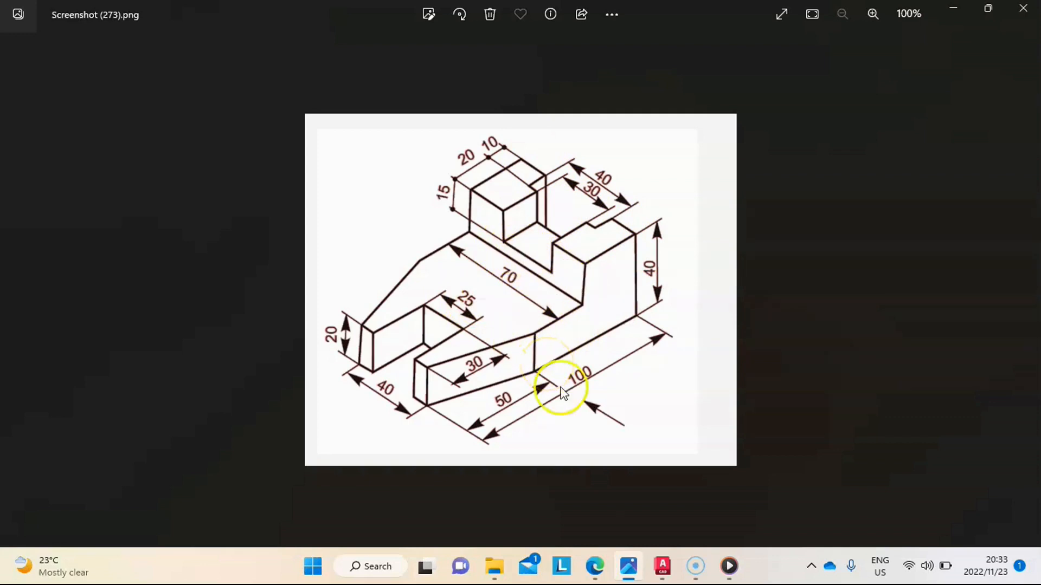
{"action": "mouse_move", "coordinate": [663, 566]}
{"action": "left_click", "coordinate": [670, 489]}
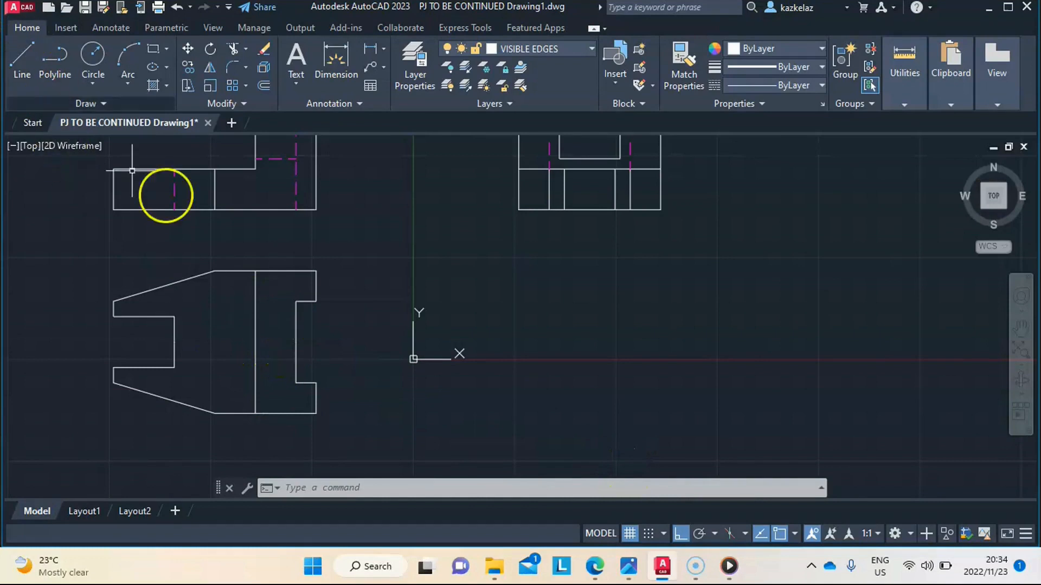
Step: Draw a horizontal line from the midpoint of the rear notch's vertical edge to the full-height vertical line in the top view
{"action": "left_click", "coordinate": [22, 60]}
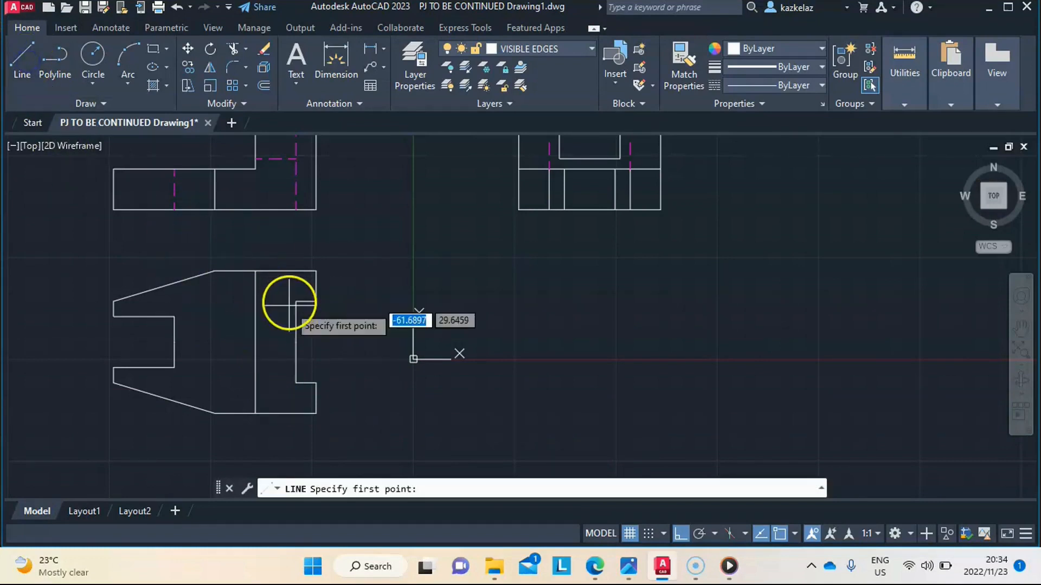
{"action": "left_click", "coordinate": [296, 342]}
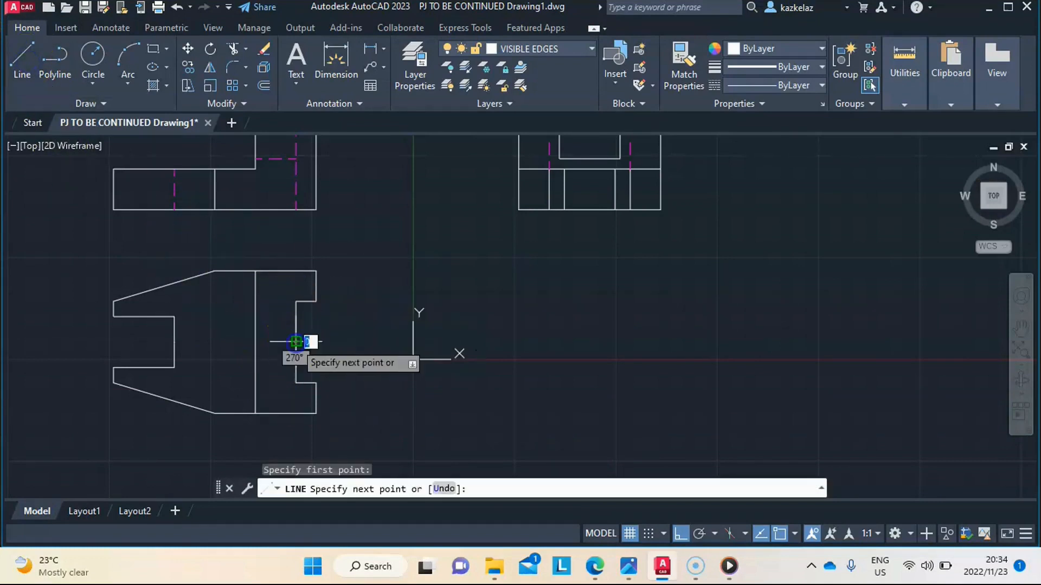
{"action": "left_click", "coordinate": [257, 342]}
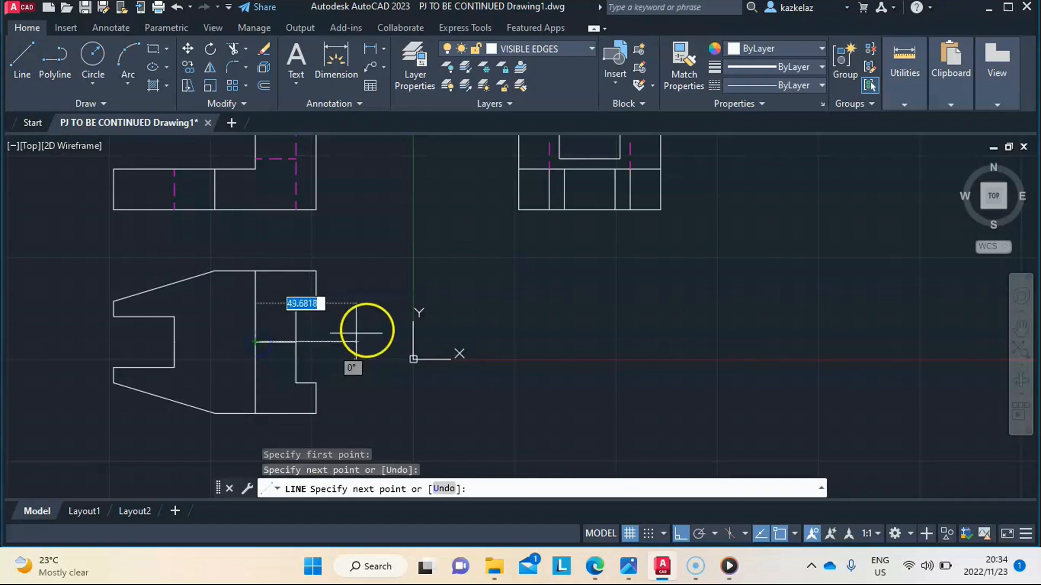
{"action": "key", "text": "Escape"}
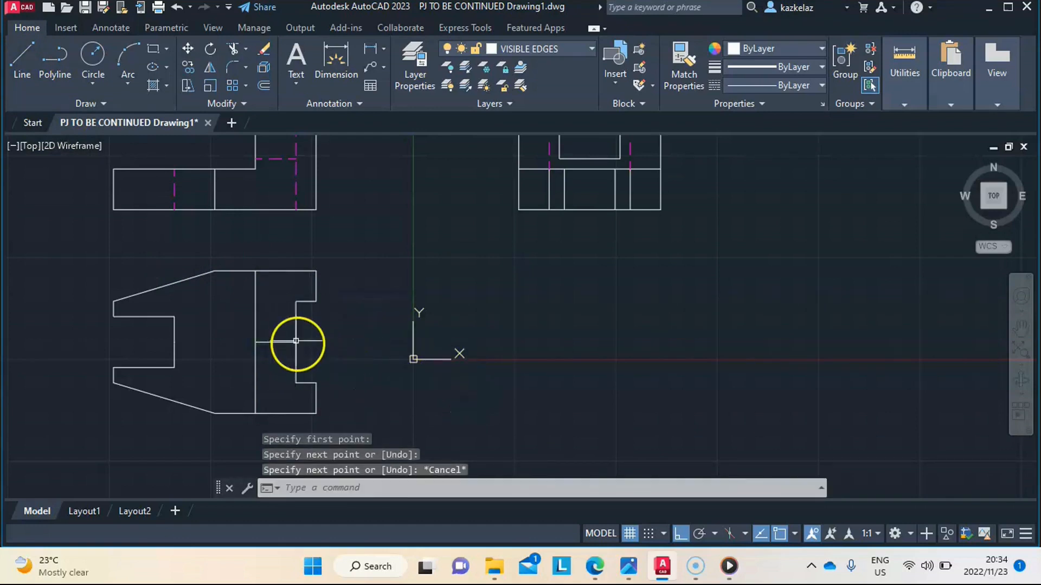
Step: Check the width of the slot between the rear block's uprights on the isometric reference in Photos and return to AutoCAD
{"action": "mouse_move", "coordinate": [627, 563]}
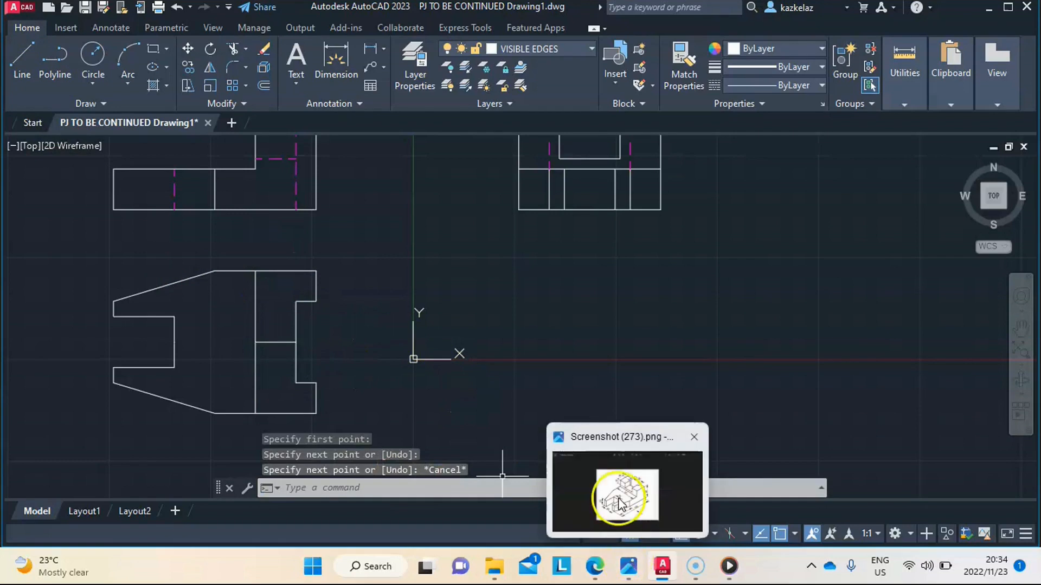
{"action": "left_click", "coordinate": [619, 482]}
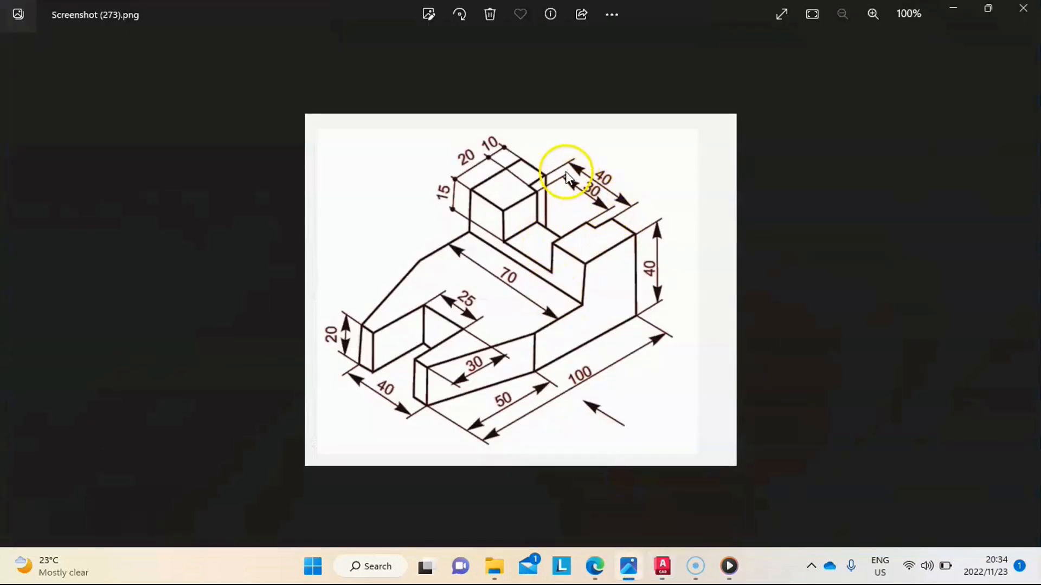
{"action": "mouse_move", "coordinate": [603, 575]}
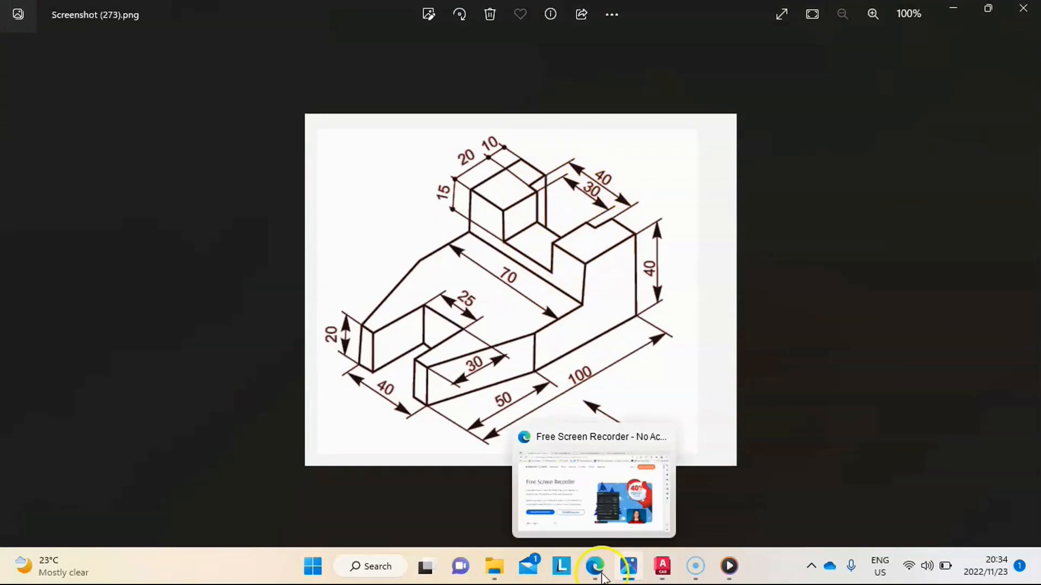
{"action": "mouse_move", "coordinate": [662, 568]}
{"action": "left_click", "coordinate": [648, 484]}
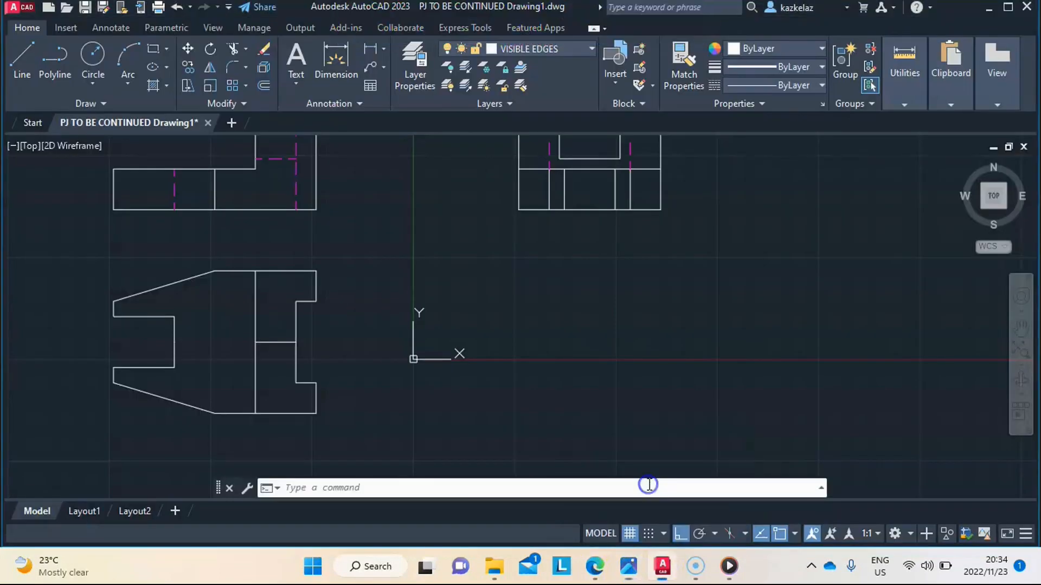
Step: Offset the short horizontal middle line between the rear block's vertical edges 15 units above and below in the top view
{"action": "left_click", "coordinate": [274, 325]}
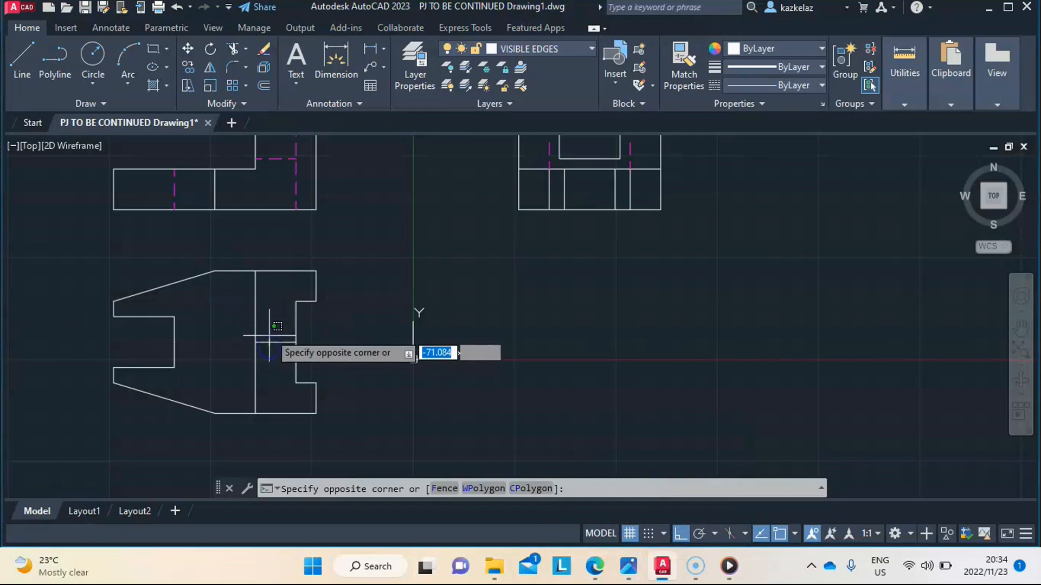
{"action": "left_click", "coordinate": [269, 332]}
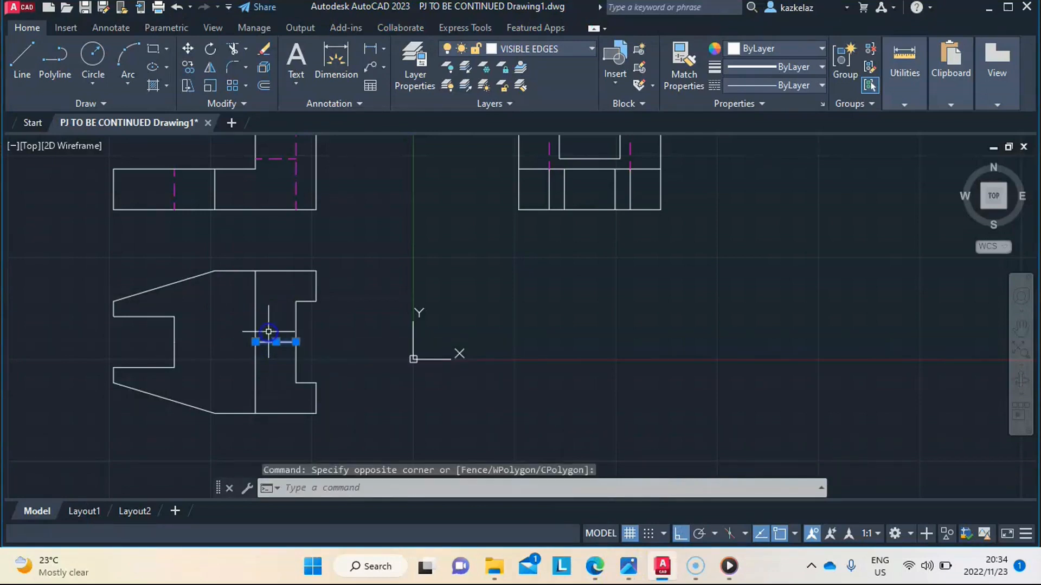
{"action": "left_click", "coordinate": [260, 86]}
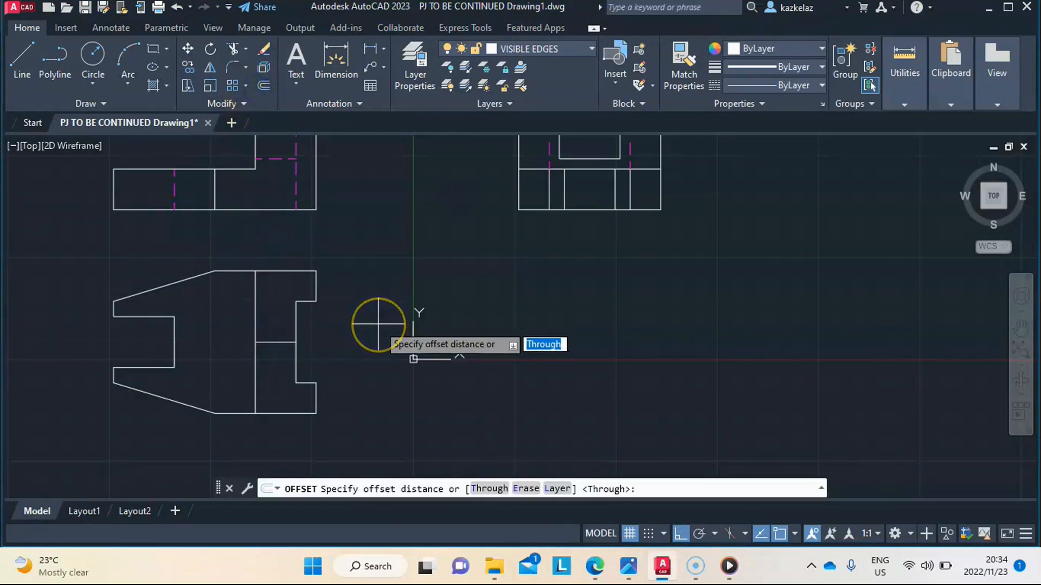
{"action": "type", "text": "15"}
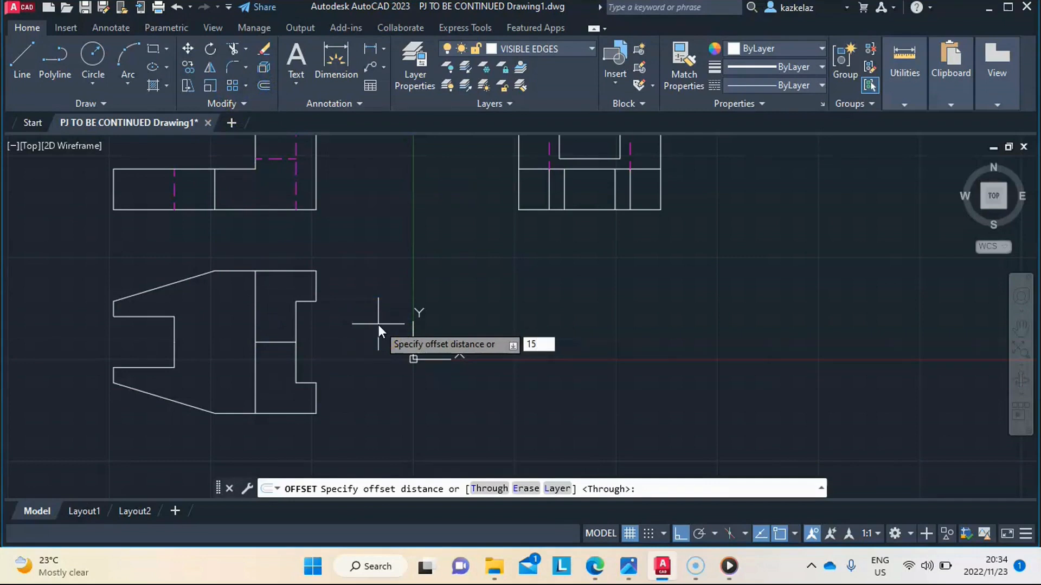
{"action": "key", "text": "Return"}
{"action": "left_click", "coordinate": [279, 343]}
{"action": "left_click", "coordinate": [376, 286]}
{"action": "left_click", "coordinate": [288, 343]}
{"action": "left_click", "coordinate": [282, 343]}
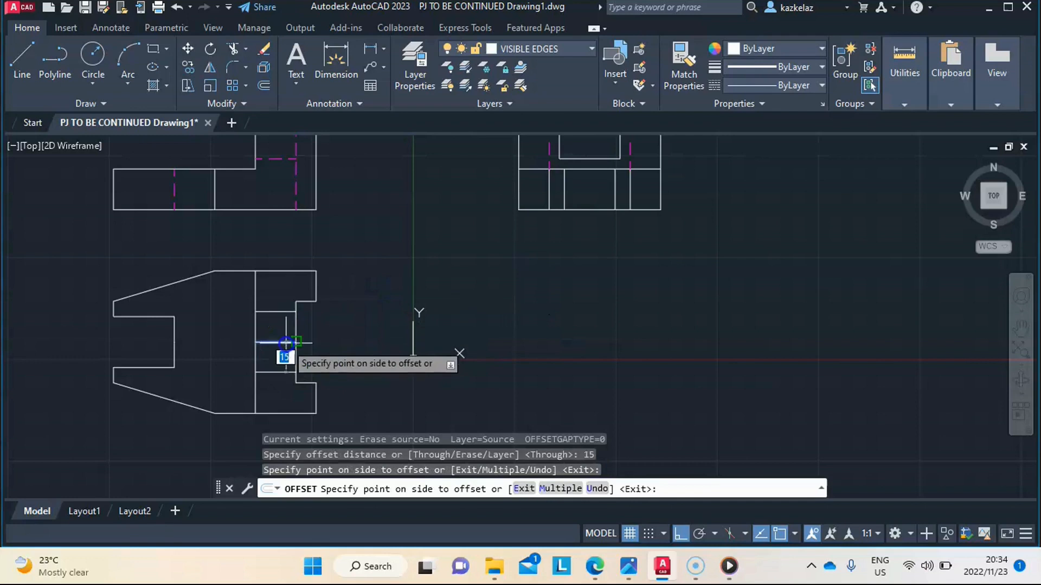
{"action": "left_click", "coordinate": [285, 382]}
{"action": "key", "text": "Escape"}
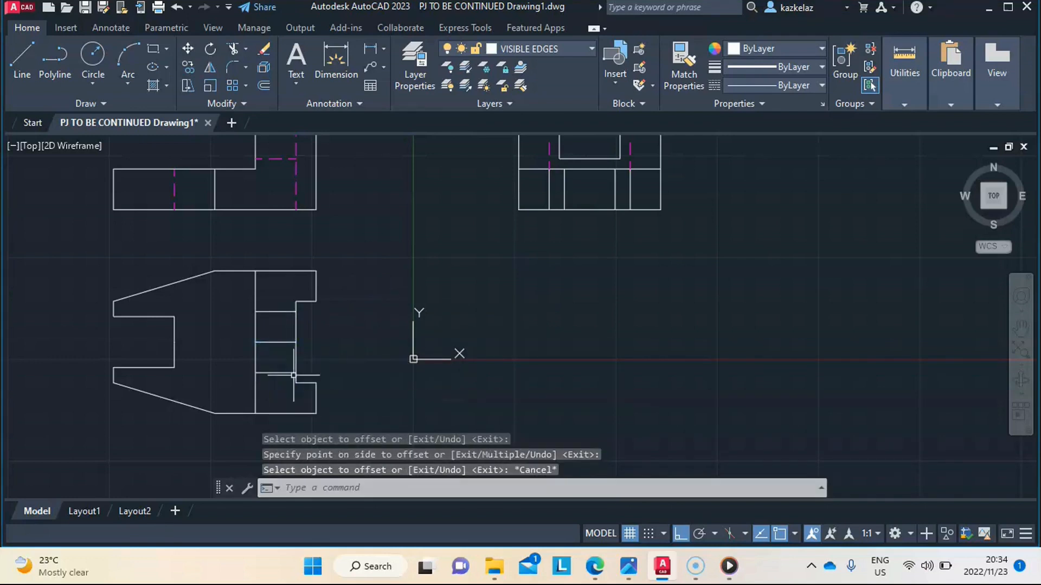
Step: Erase the original middle line between the two offset lines in the top view
{"action": "left_click", "coordinate": [282, 343]}
{"action": "right_click", "coordinate": [283, 343]}
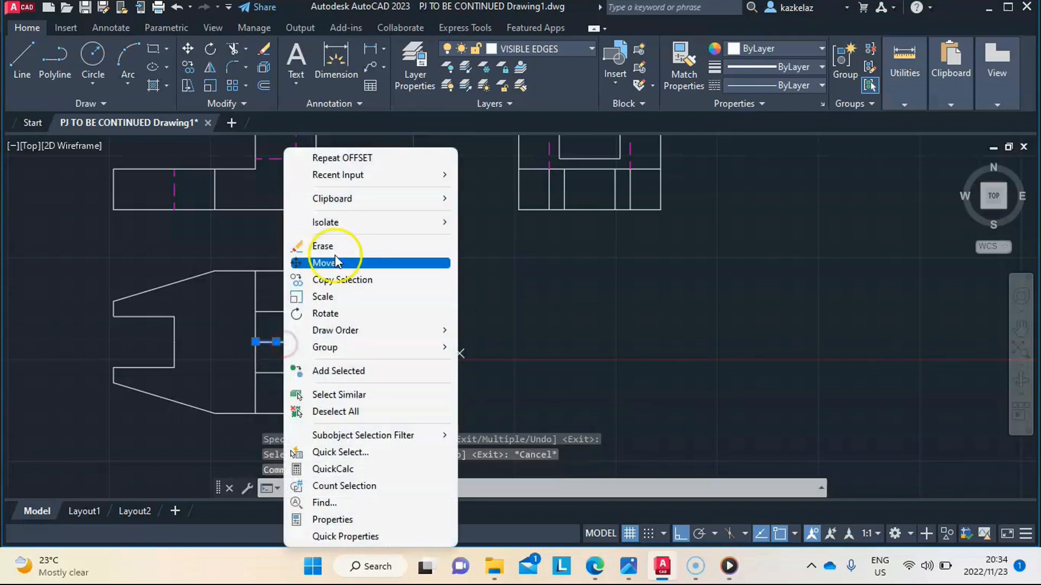
{"action": "left_click", "coordinate": [342, 248]}
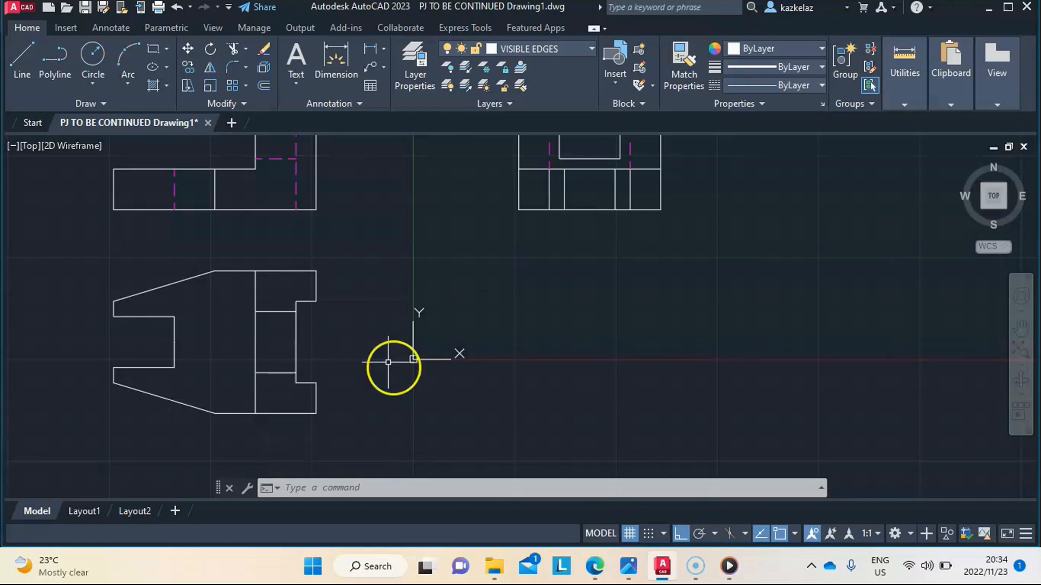
Step: Review the top view against the front and side views for missing edges
{"action": "scroll", "coordinate": [358, 327], "scroll_direction": "down", "scroll_amount": 6}
{"action": "scroll", "coordinate": [323, 333], "scroll_direction": "up", "scroll_amount": 6}
{"action": "scroll", "coordinate": [323, 333], "scroll_direction": "down", "scroll_amount": 5}
{"action": "scroll", "coordinate": [323, 333], "scroll_direction": "up", "scroll_amount": 5}
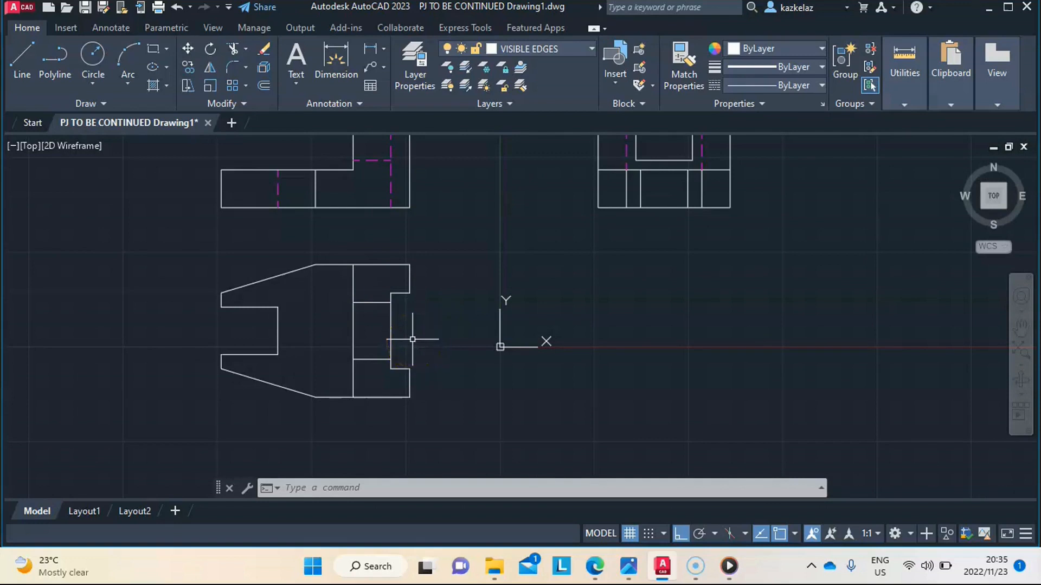
{"action": "scroll", "coordinate": [413, 340], "scroll_direction": "down", "scroll_amount": 8}
{"action": "scroll", "coordinate": [409, 335], "scroll_direction": "up", "scroll_amount": 10}
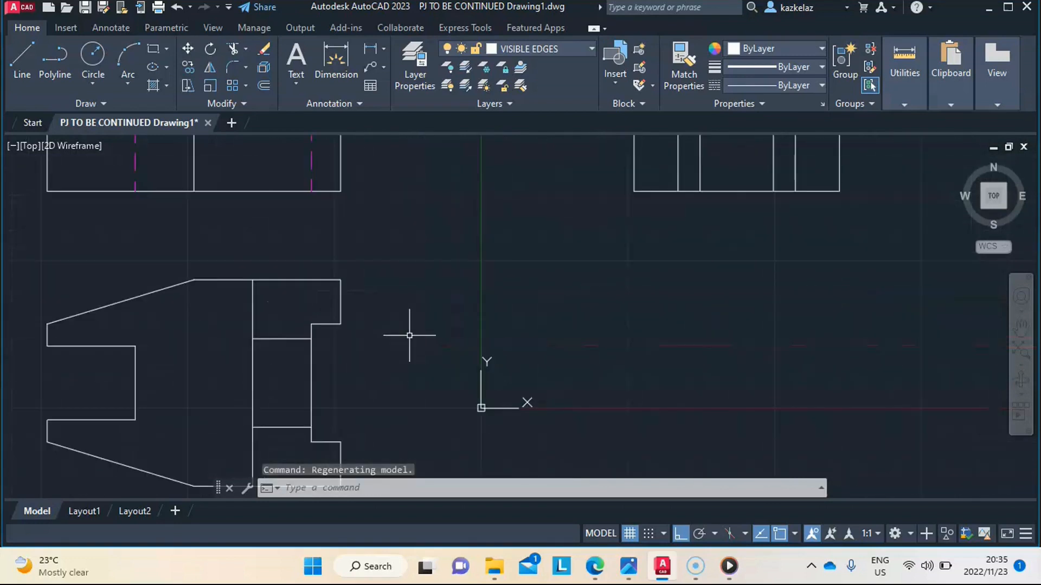
{"action": "scroll", "coordinate": [409, 335], "scroll_direction": "down", "scroll_amount": 2}
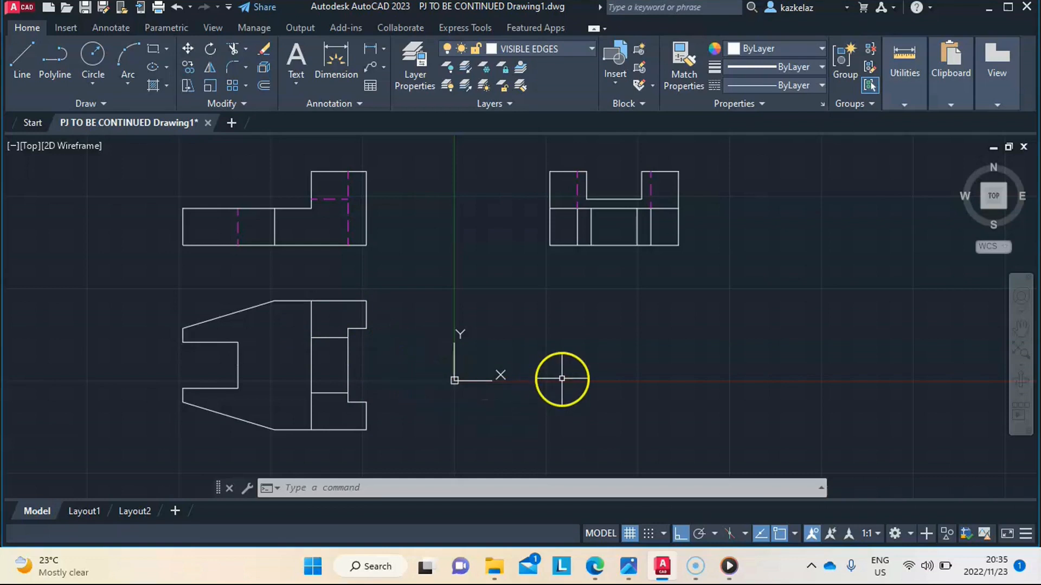
{"action": "scroll", "coordinate": [480, 379], "scroll_direction": "down", "scroll_amount": 2}
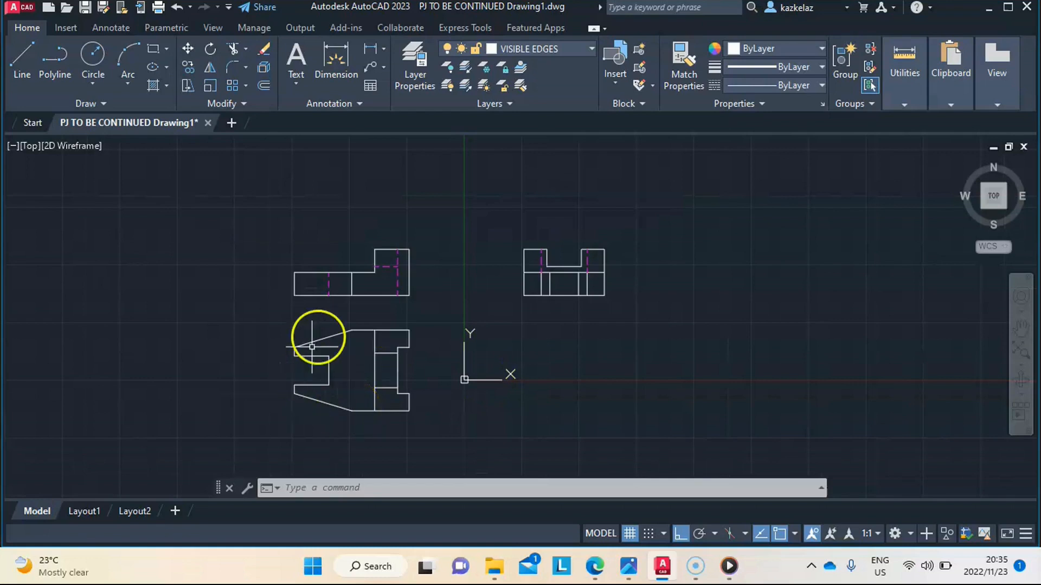
Step: Make ANNOTATION the current layer and open the DIMSTYLE 1 dimension style for modification
{"action": "left_click", "coordinate": [562, 52]}
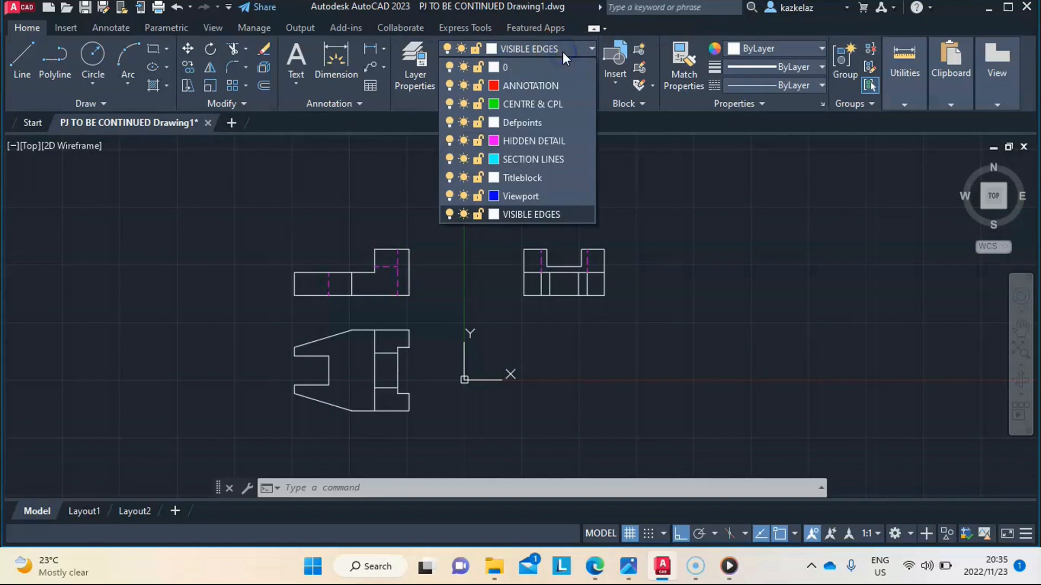
{"action": "left_click", "coordinate": [548, 84]}
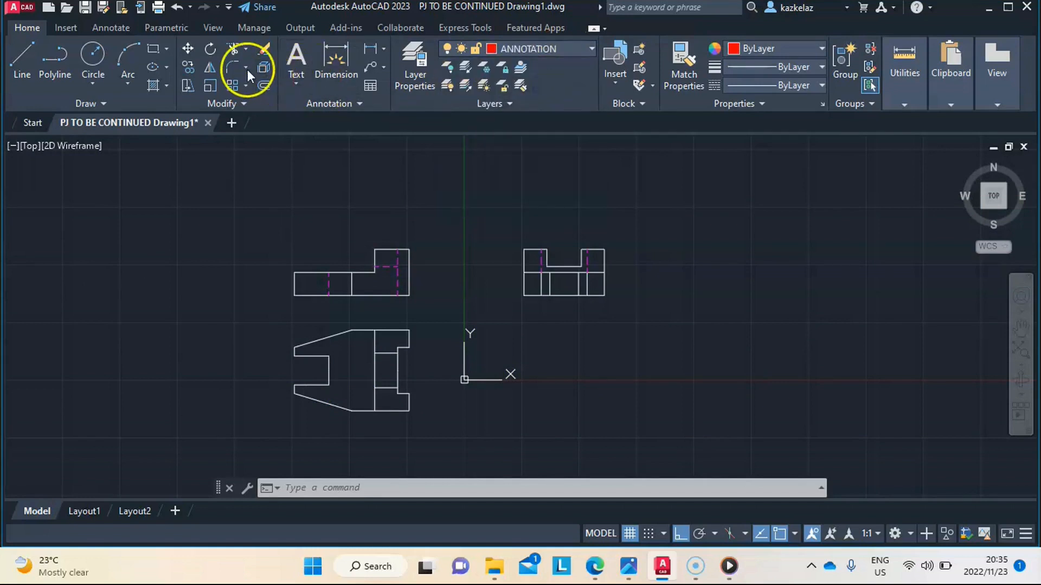
{"action": "left_click", "coordinate": [124, 26]}
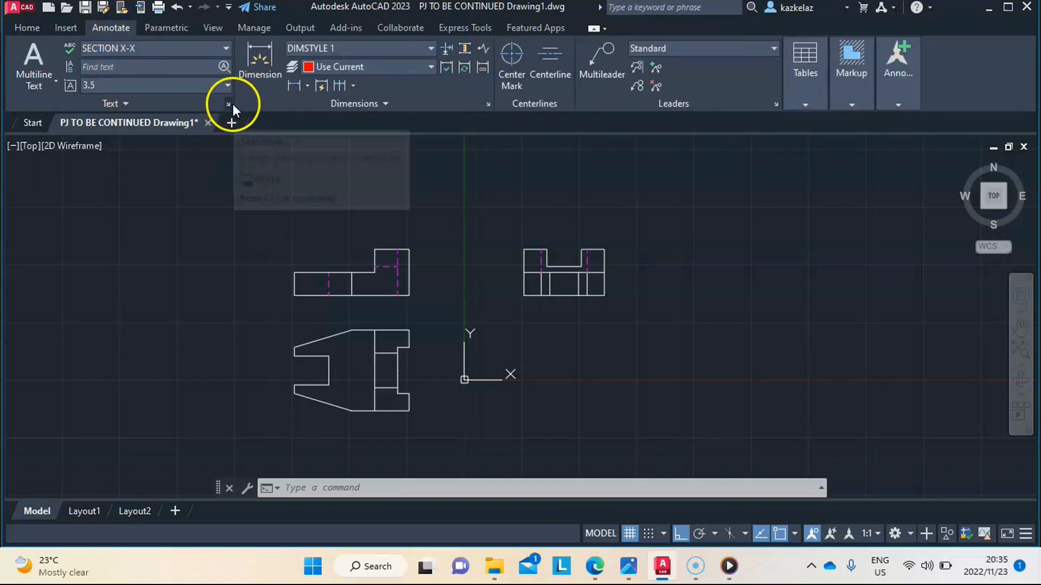
{"action": "left_click", "coordinate": [487, 103]}
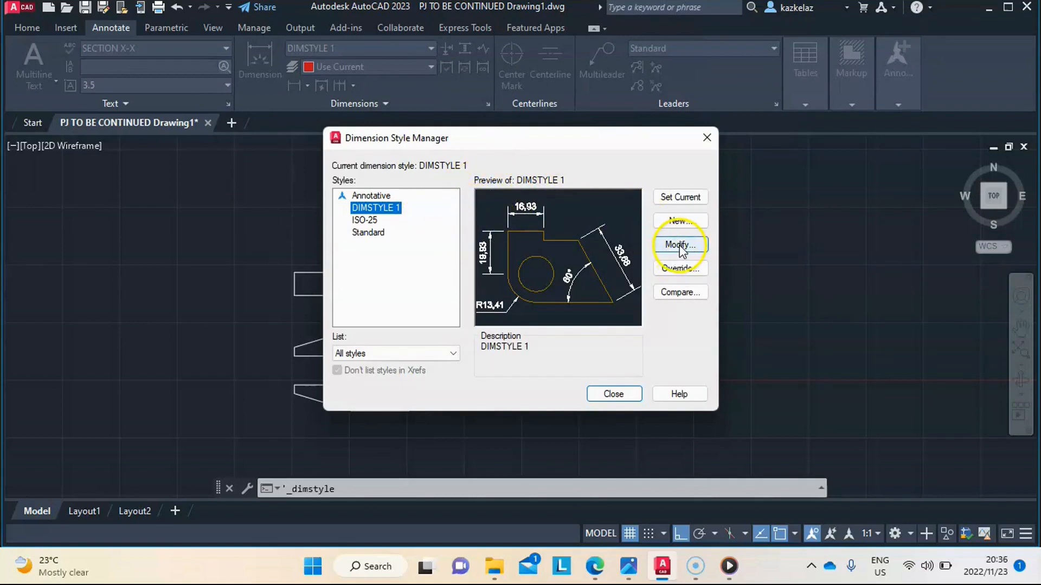
{"action": "left_click", "coordinate": [370, 221]}
{"action": "left_click", "coordinate": [377, 208]}
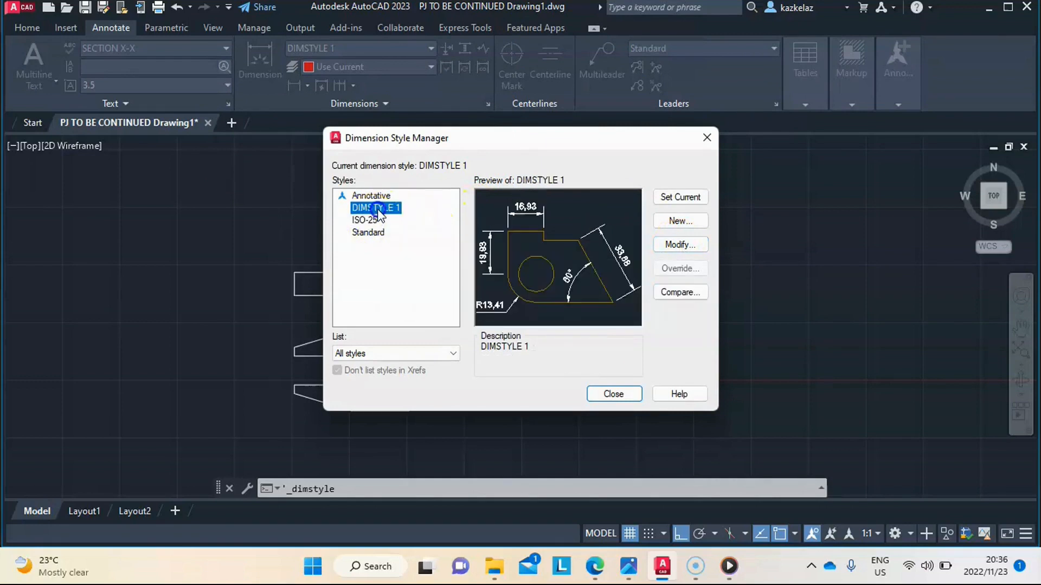
{"action": "left_click", "coordinate": [681, 245]}
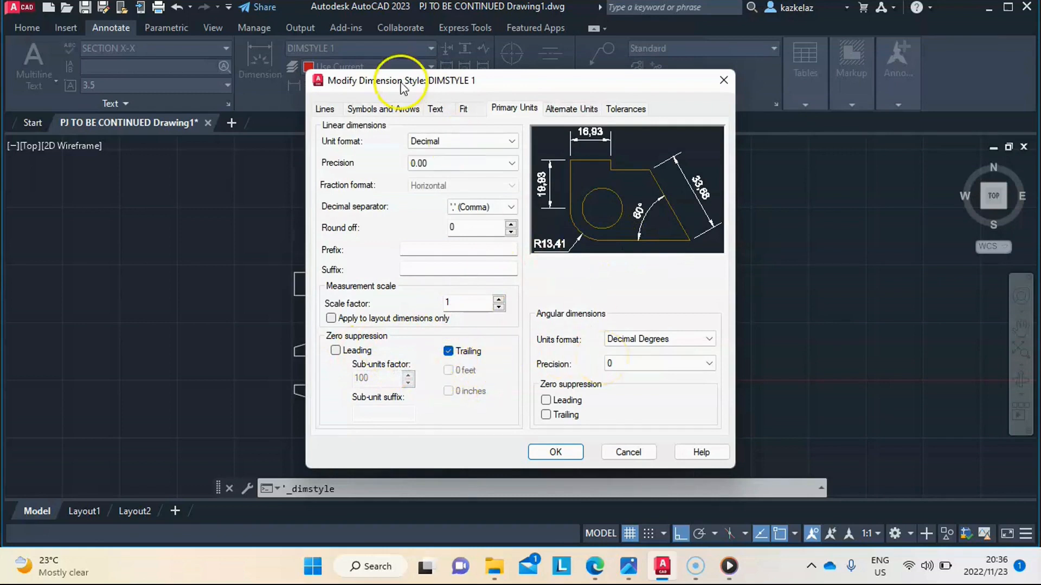
Step: Review the line and arrowhead settings of DIMSTYLE 1 and set its text height to 3.5
{"action": "left_click", "coordinate": [324, 111]}
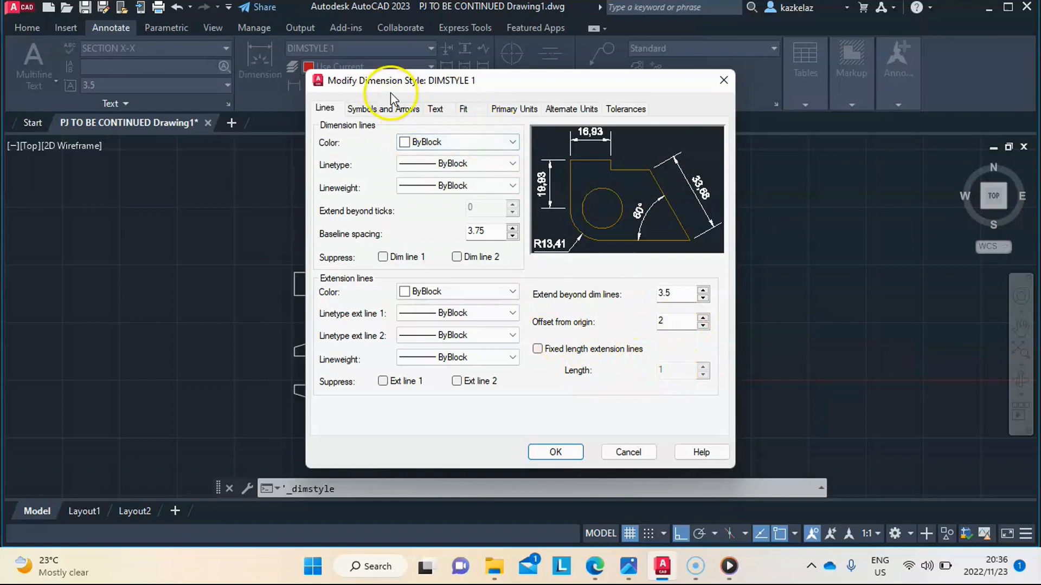
{"action": "left_click", "coordinate": [376, 113]}
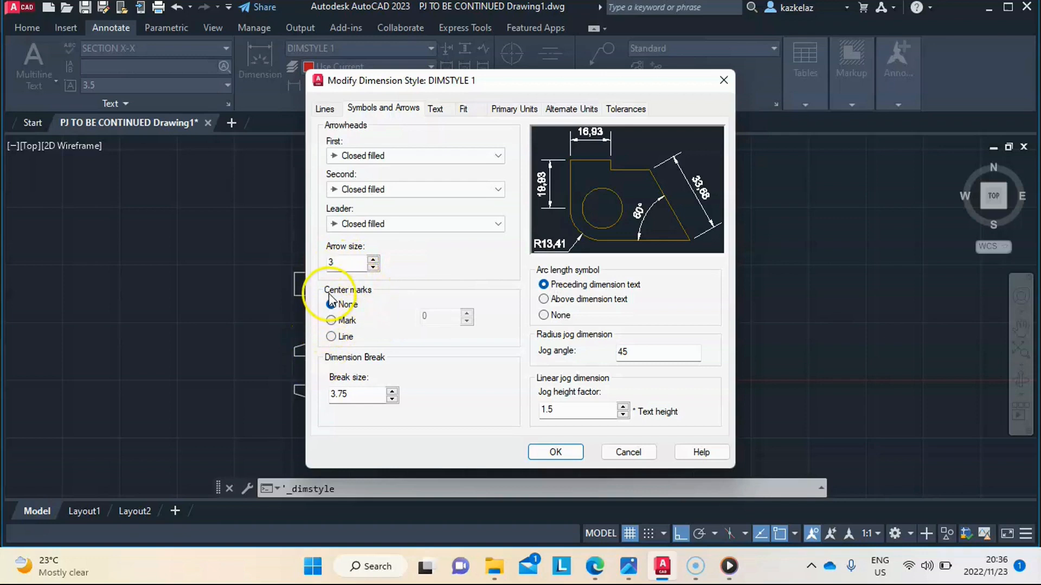
{"action": "left_click", "coordinate": [436, 109]}
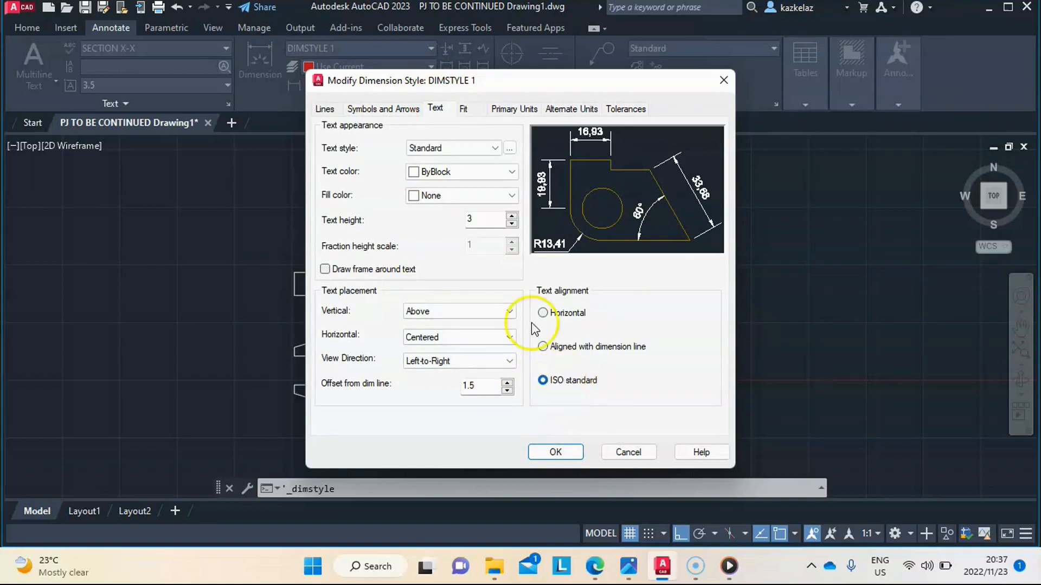
{"action": "left_click", "coordinate": [475, 218]}
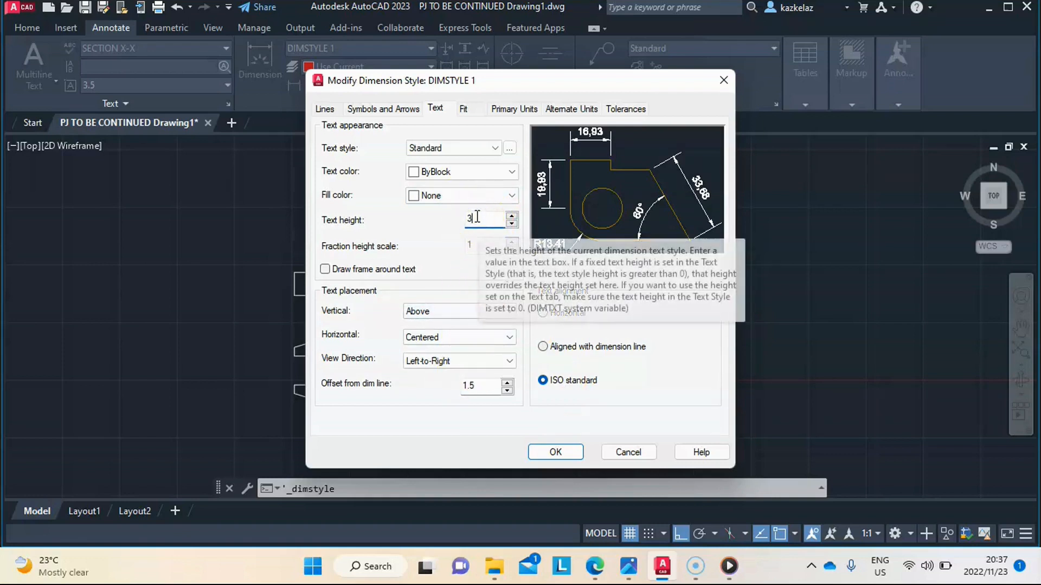
{"action": "type", "text": "3.5"}
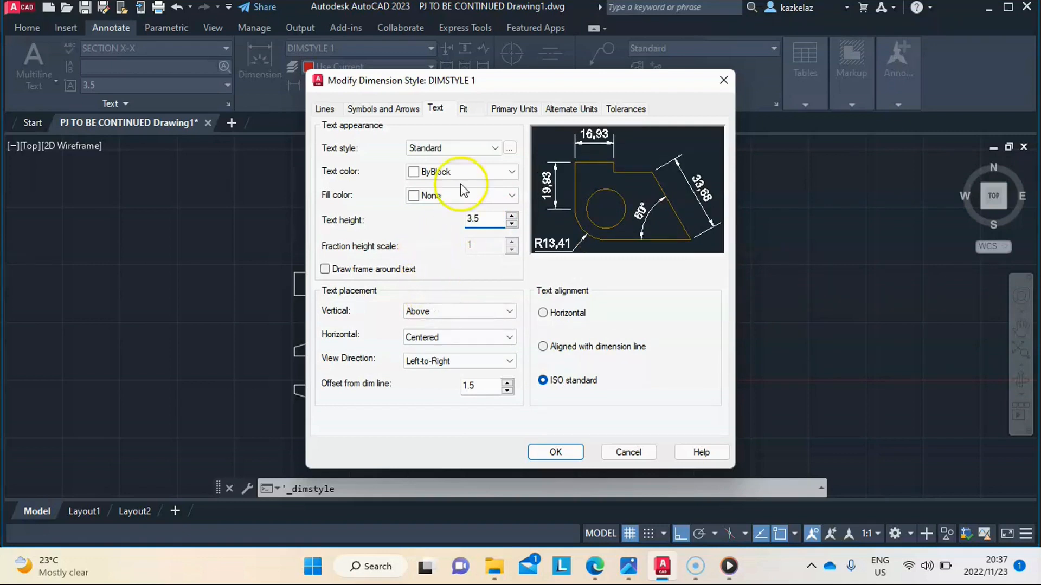
Step: Check the fit settings of DIMSTYLE 1, choose a linear precision of 0.00, and save the style changes
{"action": "left_click", "coordinate": [465, 110]}
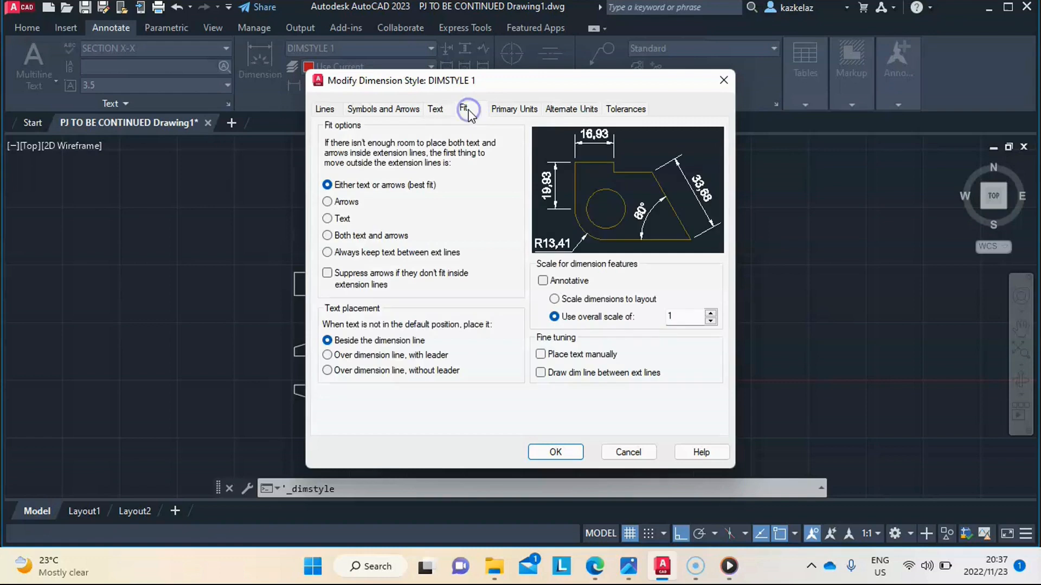
{"action": "left_click", "coordinate": [438, 108]}
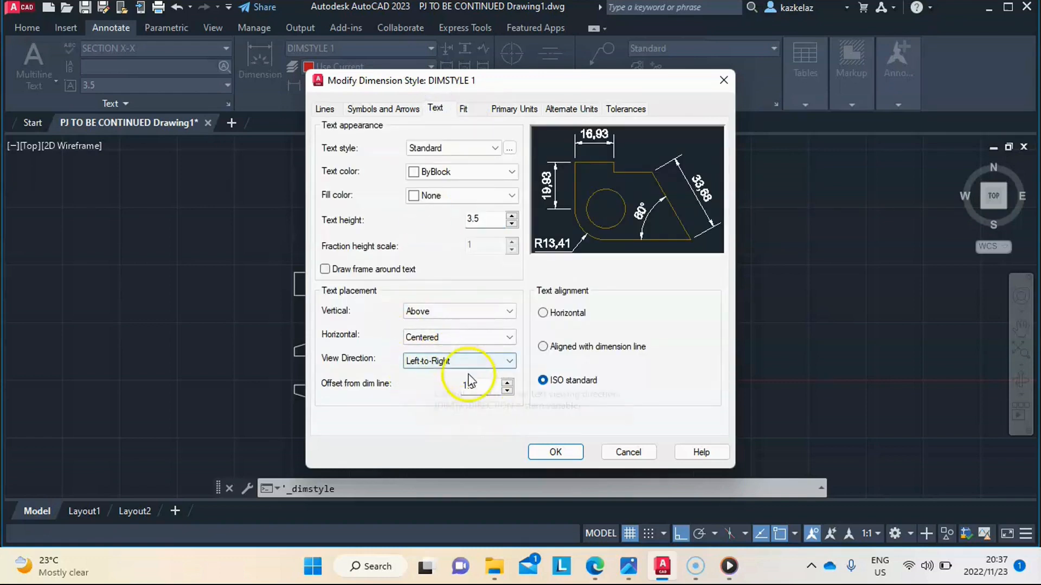
{"action": "left_click", "coordinate": [470, 109]}
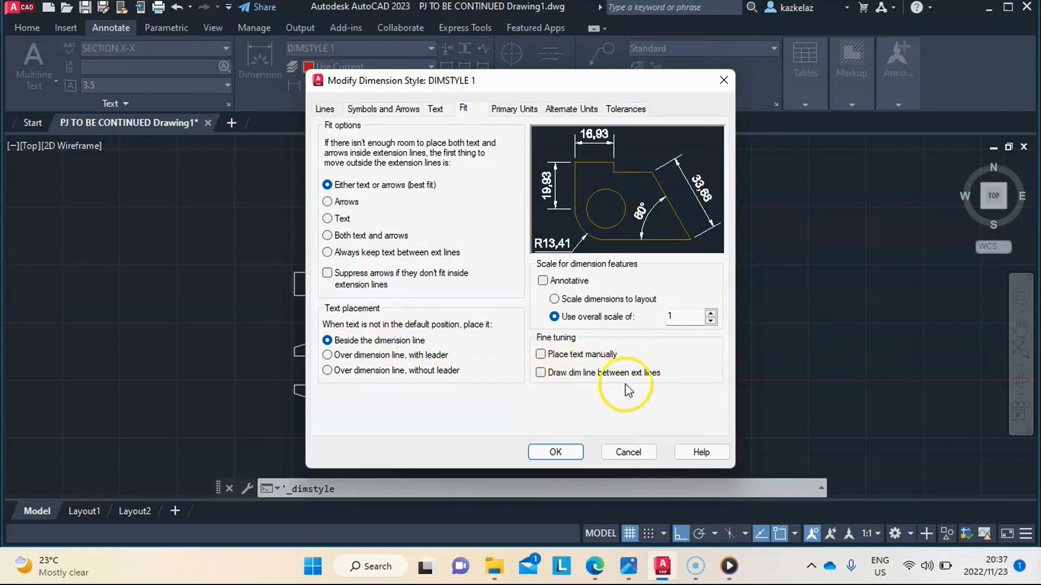
{"action": "left_click", "coordinate": [499, 109]}
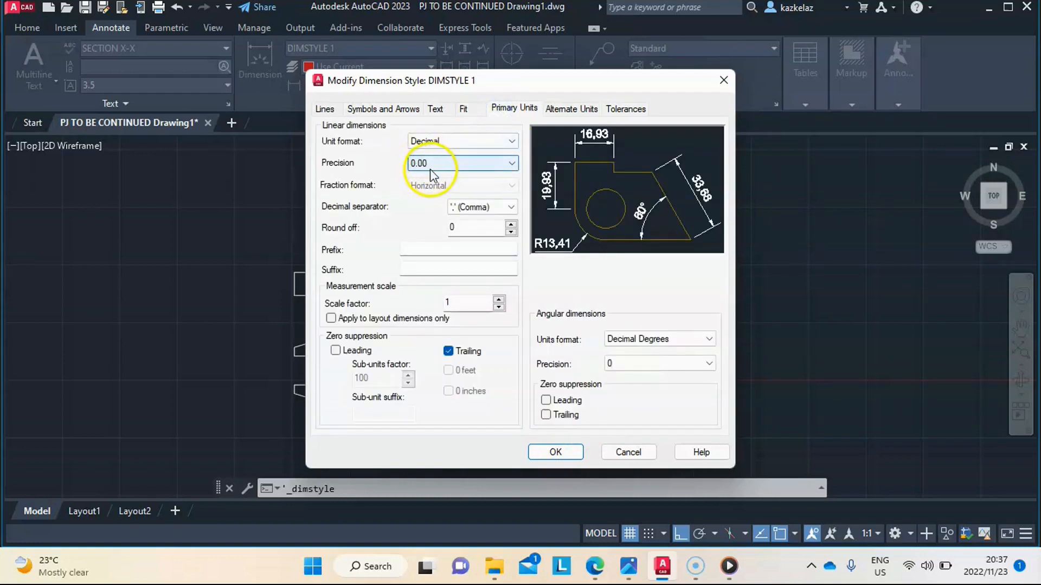
{"action": "left_click", "coordinate": [425, 168]}
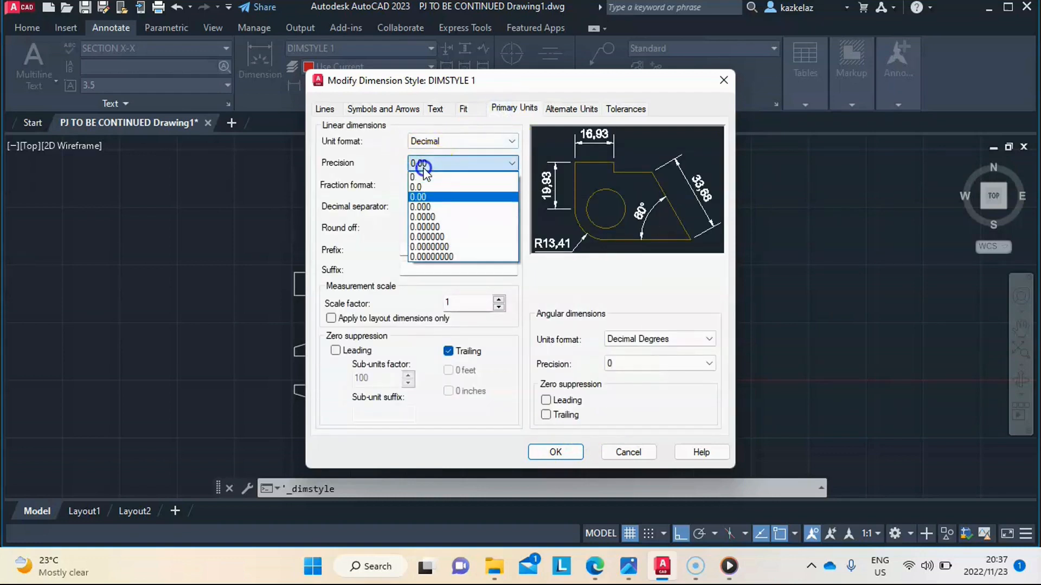
{"action": "left_click", "coordinate": [422, 197]}
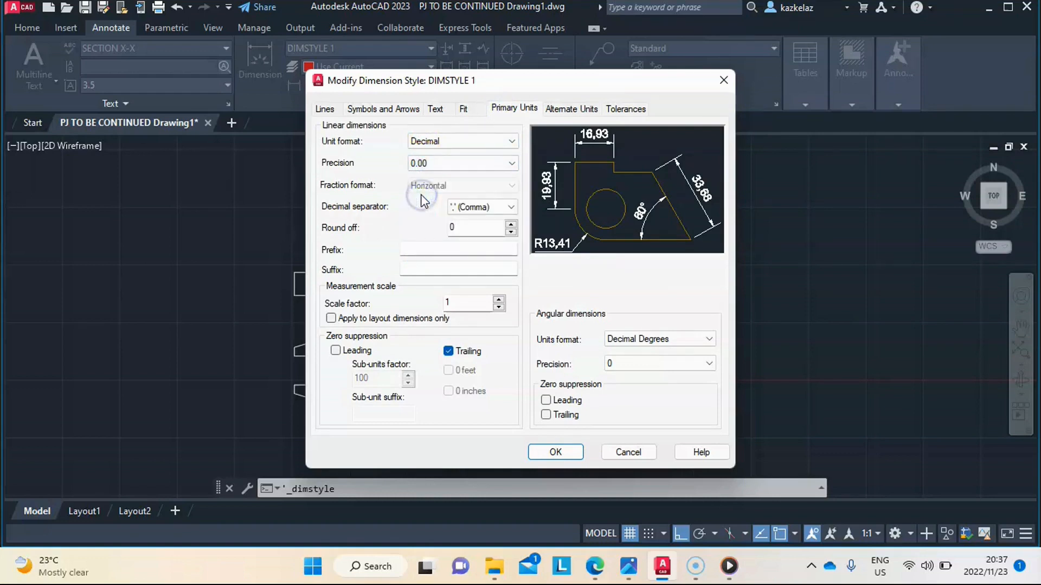
{"action": "left_click", "coordinate": [557, 456]}
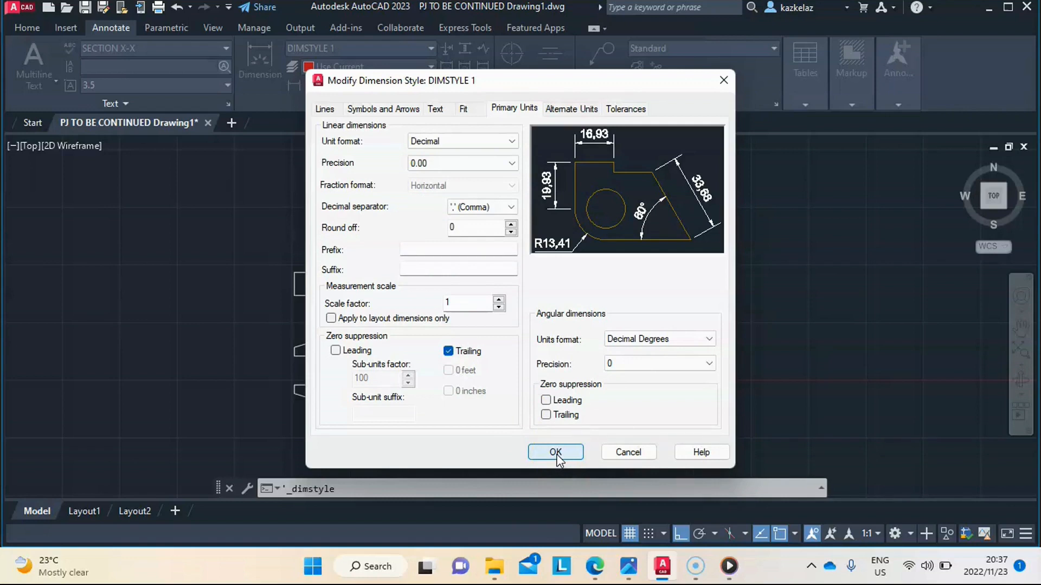
{"action": "left_click", "coordinate": [556, 454]}
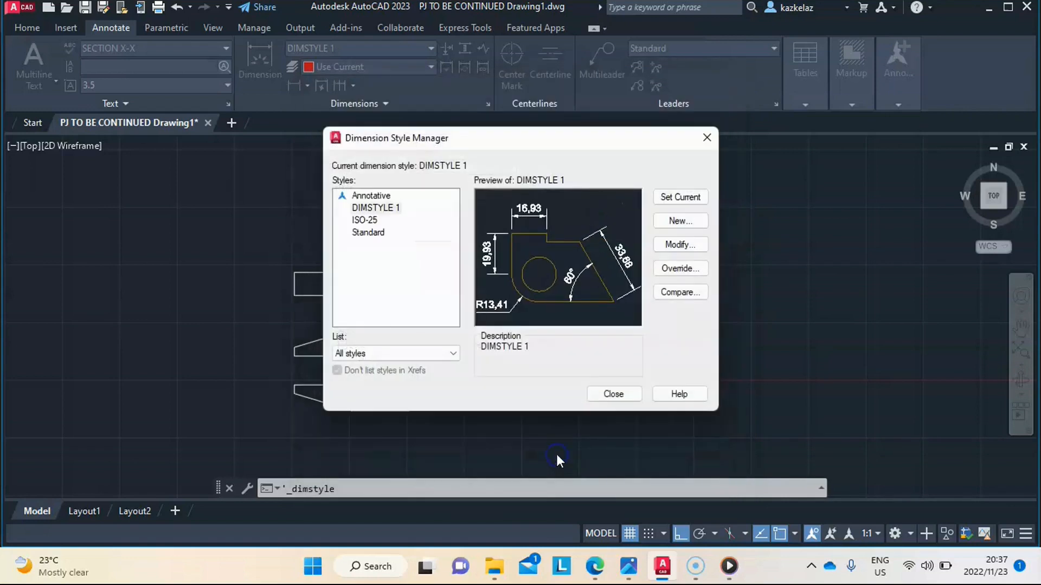
{"action": "left_click", "coordinate": [627, 401]}
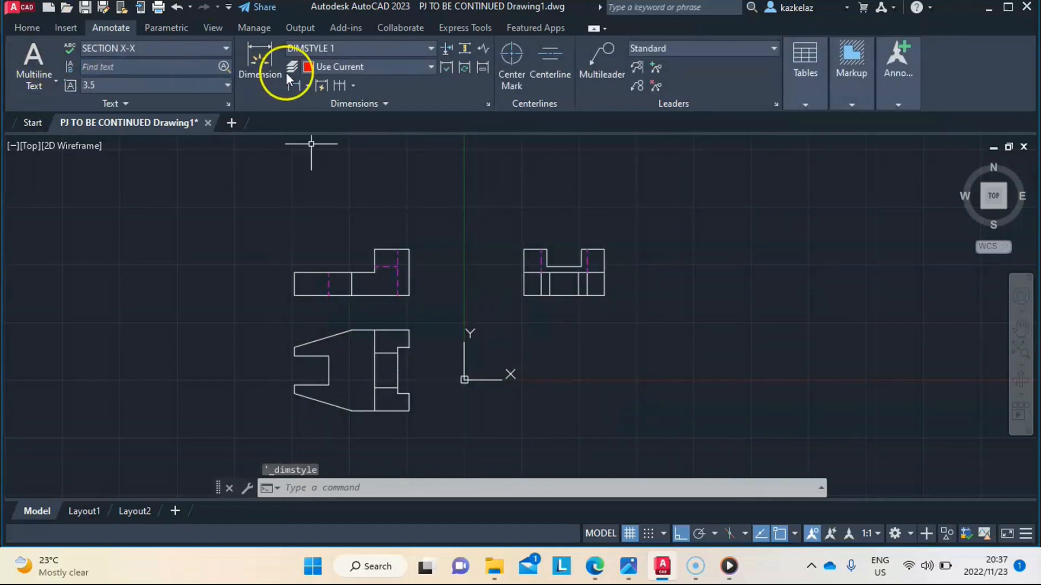
Step: Dimension the width of the slot at the top of the side view, placing the dimension above the view
{"action": "left_click", "coordinate": [261, 57]}
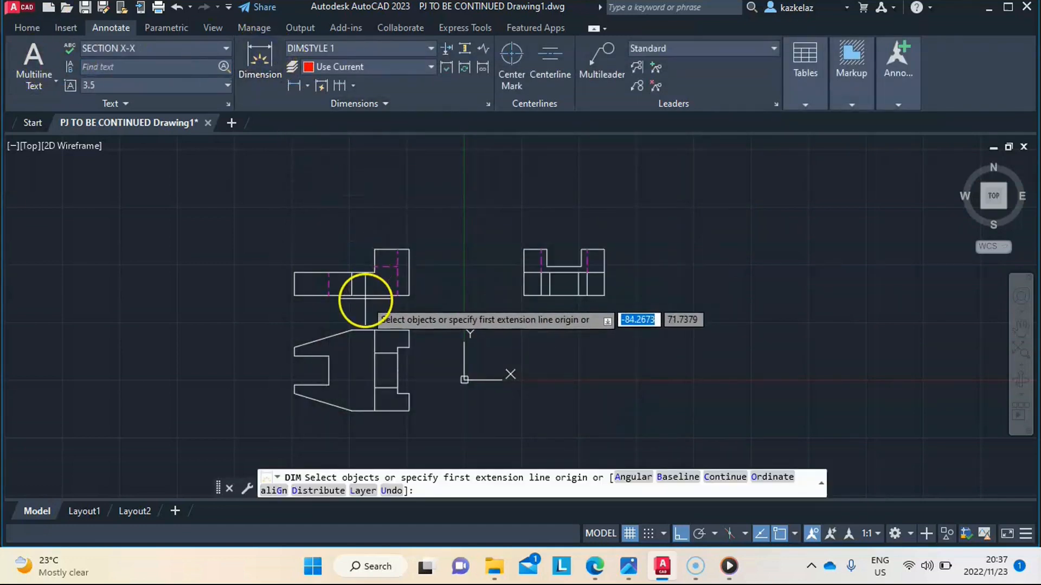
{"action": "scroll", "coordinate": [533, 249], "scroll_direction": "up", "scroll_amount": 4}
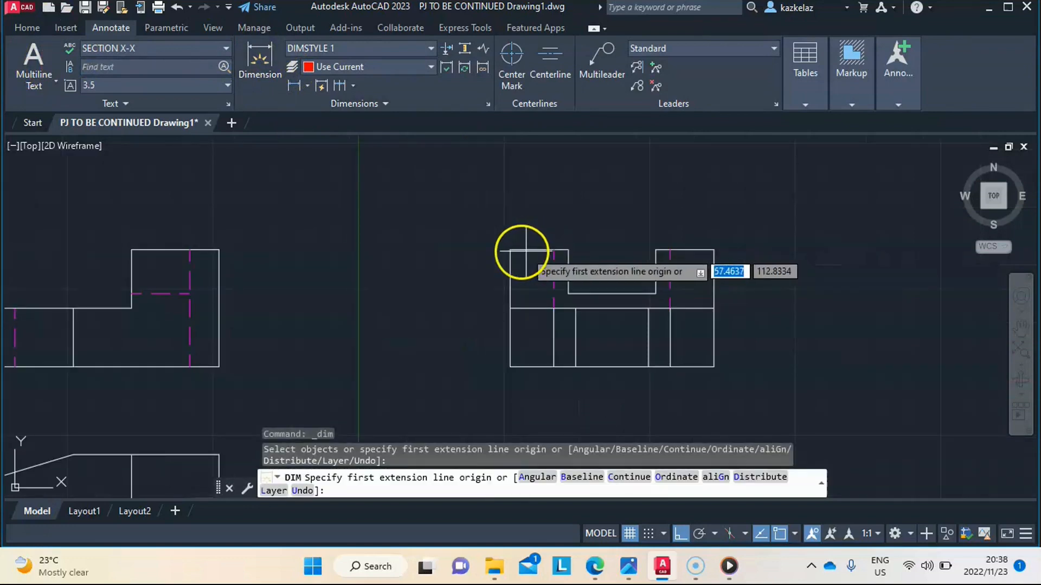
{"action": "left_click", "coordinate": [568, 249]}
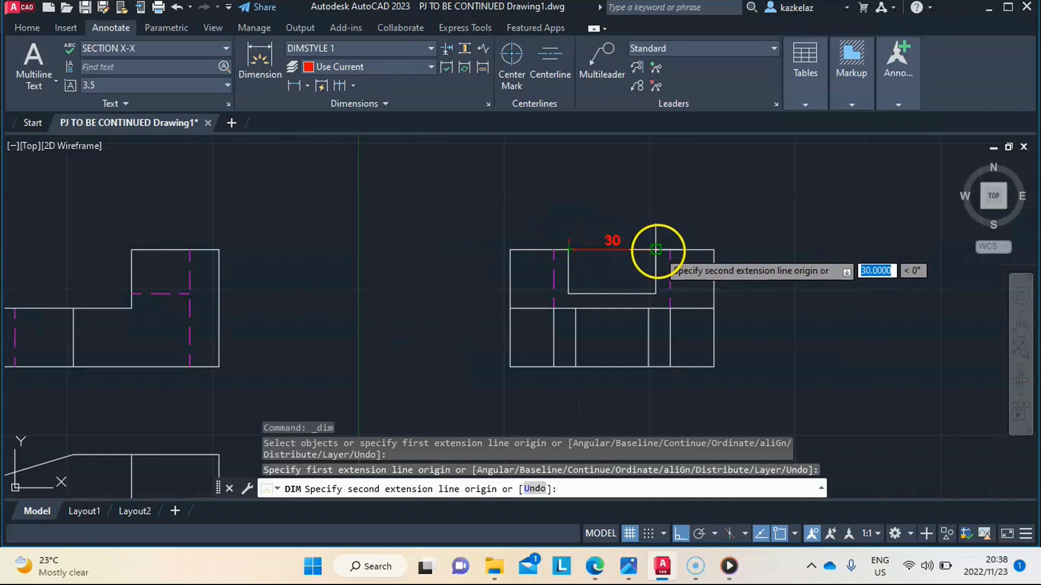
{"action": "left_click", "coordinate": [656, 250]}
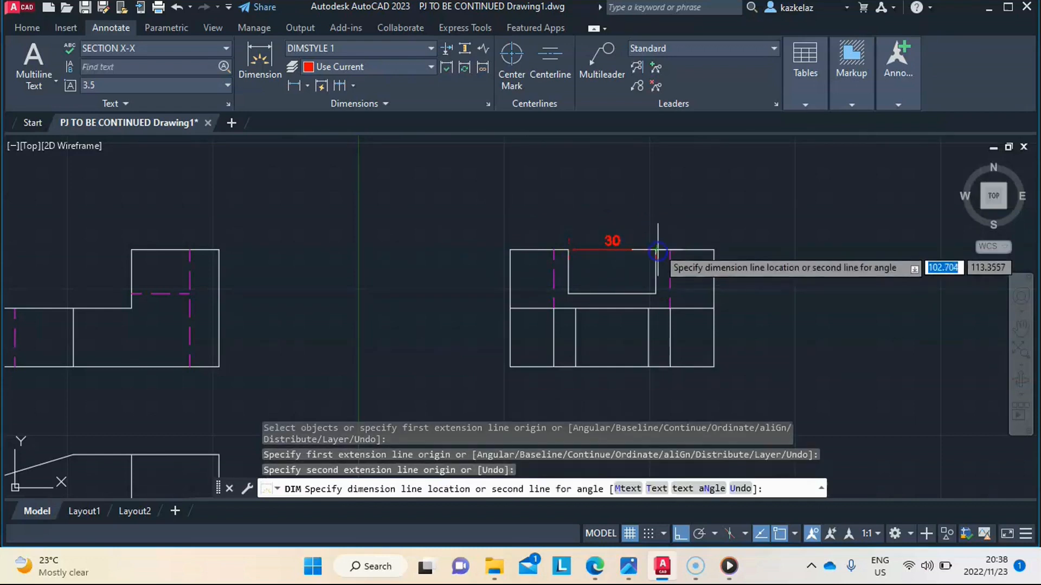
{"action": "left_click", "coordinate": [657, 218]}
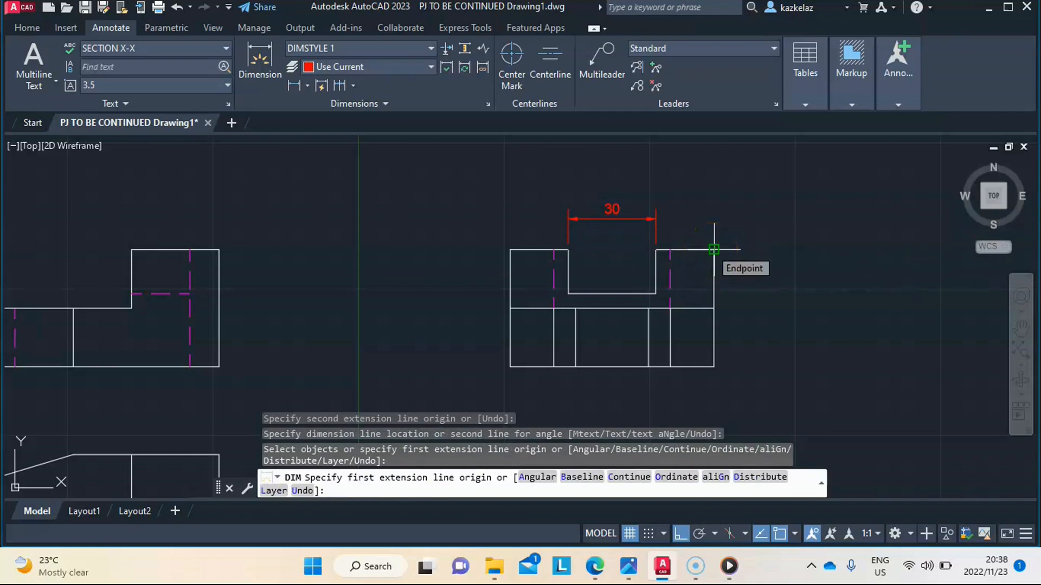
Step: Dimension the opening of the slot in the tapered end of the top view, placing the dimension outside that end
{"action": "scroll", "coordinate": [566, 293], "scroll_direction": "down", "scroll_amount": 2}
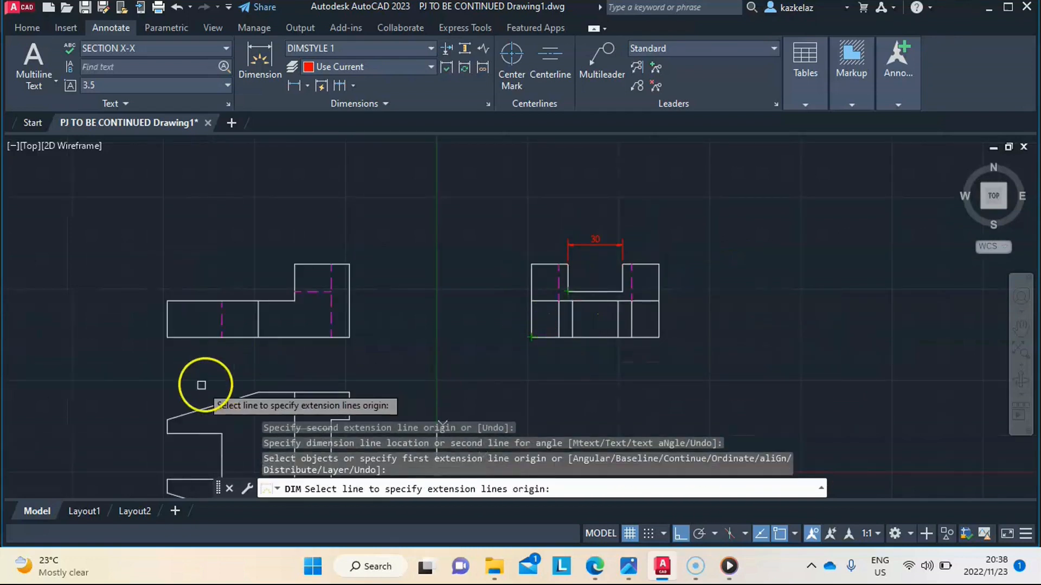
{"action": "left_click", "coordinate": [171, 435]}
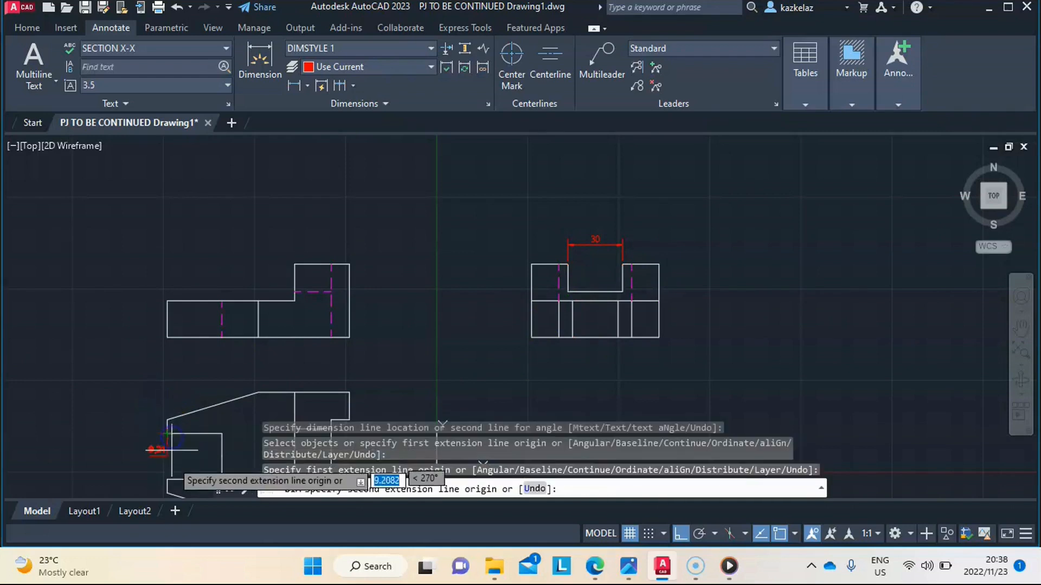
{"action": "left_click", "coordinate": [168, 482]}
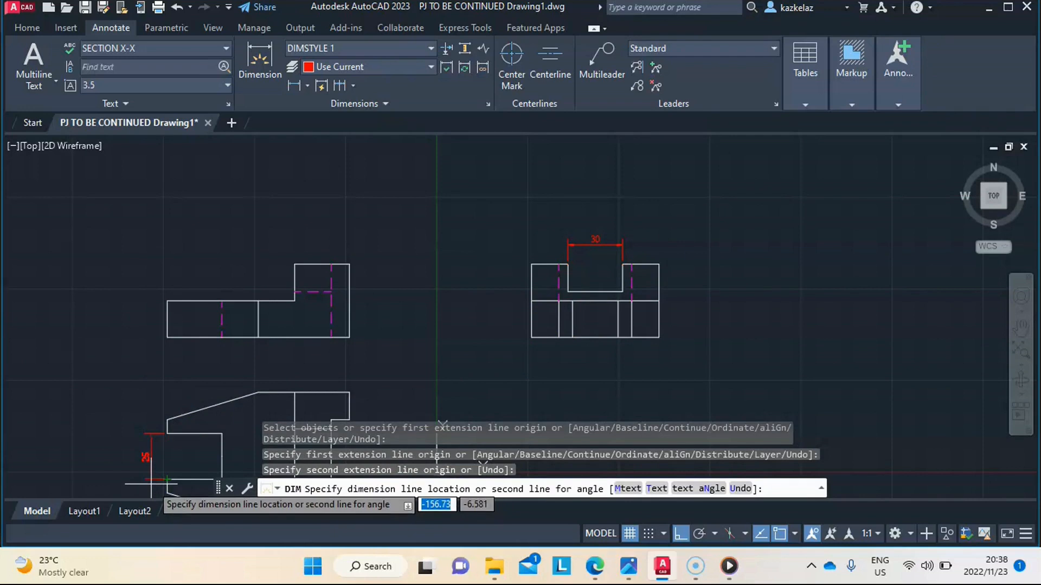
{"action": "left_click", "coordinate": [148, 482]}
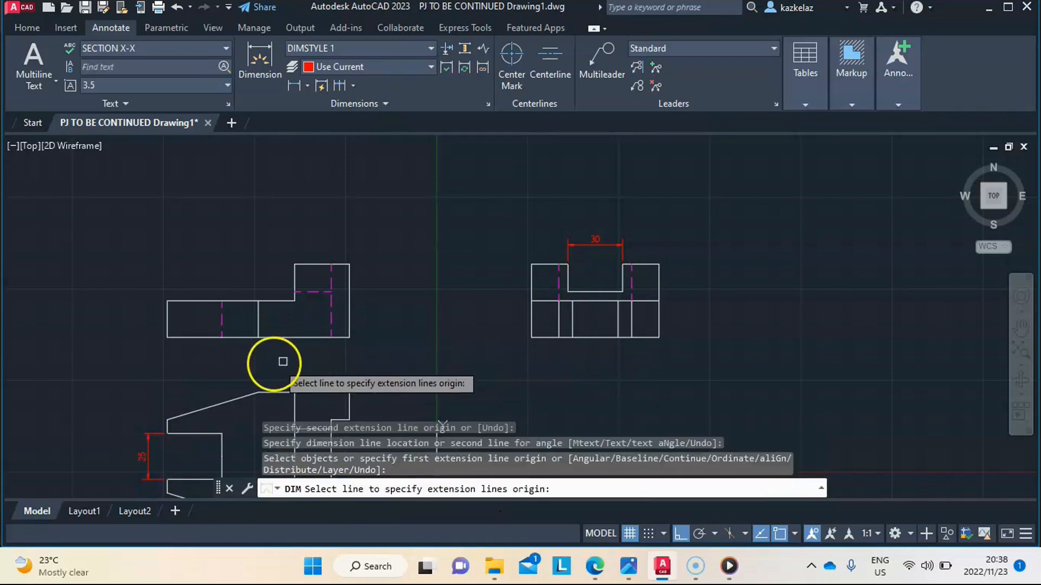
Step: Dimension the horizontal distance from the front view's left end to its inner vertical edge, placing the dimension below the view
{"action": "left_click", "coordinate": [259, 337]}
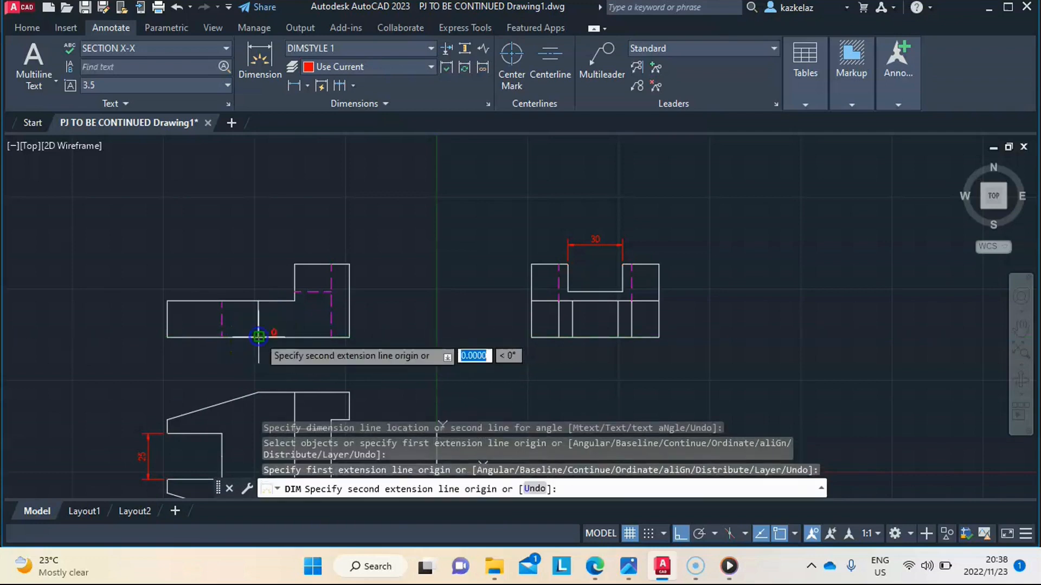
{"action": "left_click", "coordinate": [167, 337]}
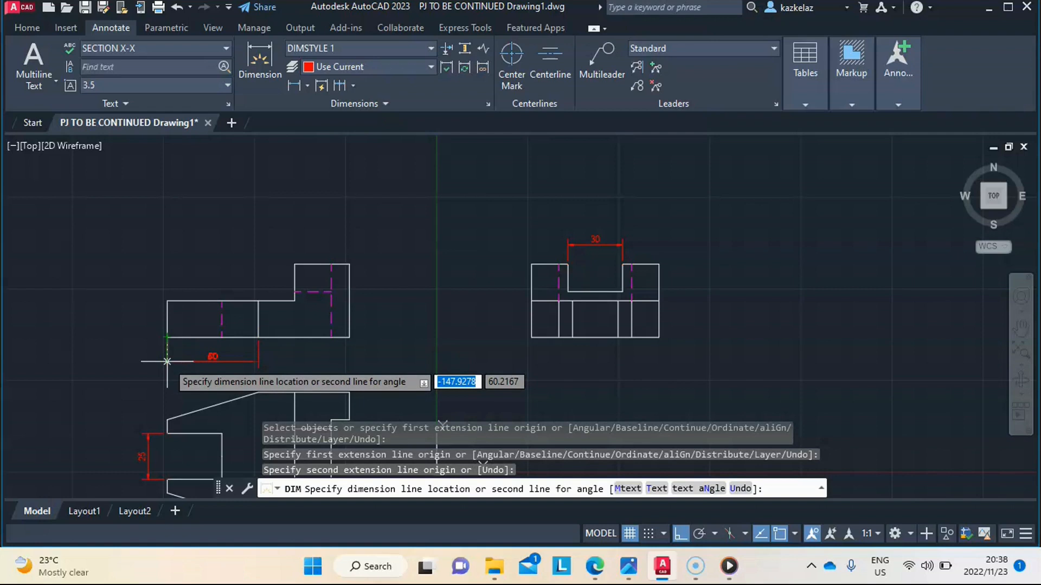
{"action": "left_click", "coordinate": [168, 365]}
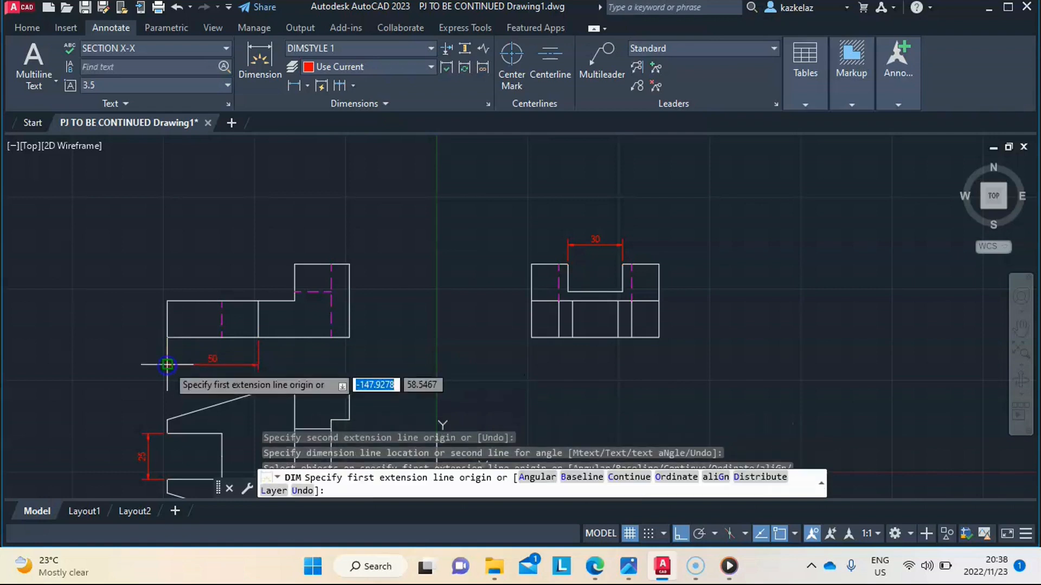
Step: Dimension the horizontal length of the tapered section below the top view and end the dimension command
{"action": "scroll", "coordinate": [425, 346], "scroll_direction": "down", "scroll_amount": 6}
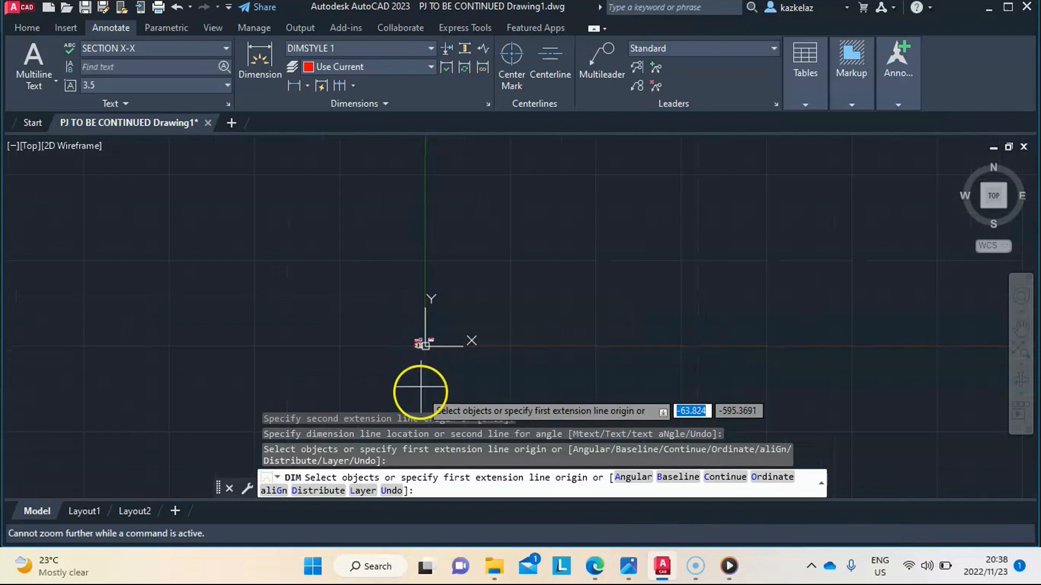
{"action": "scroll", "coordinate": [331, 310], "scroll_direction": "up", "scroll_amount": 4}
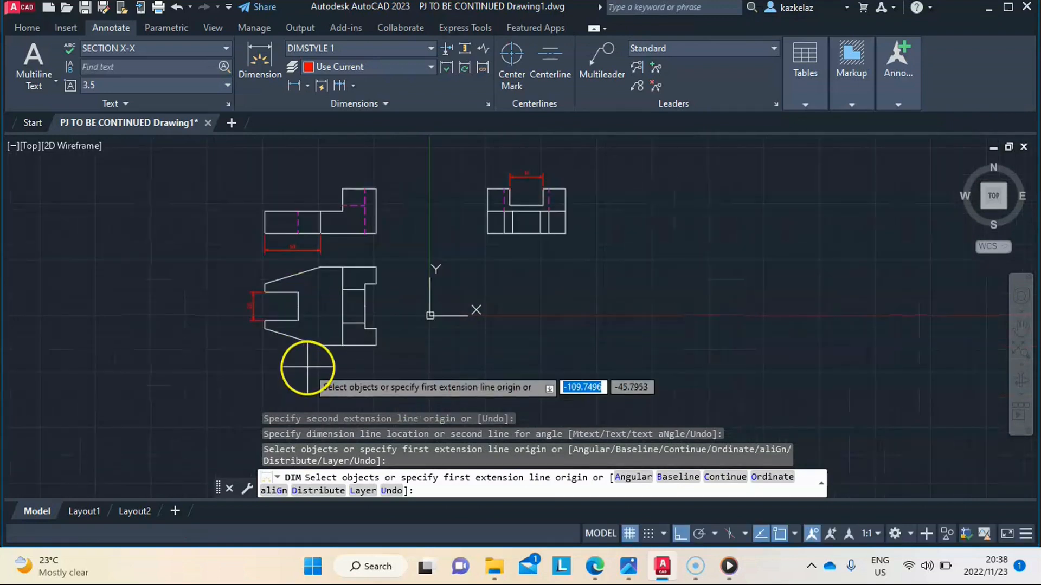
{"action": "scroll", "coordinate": [310, 363], "scroll_direction": "up", "scroll_amount": 2}
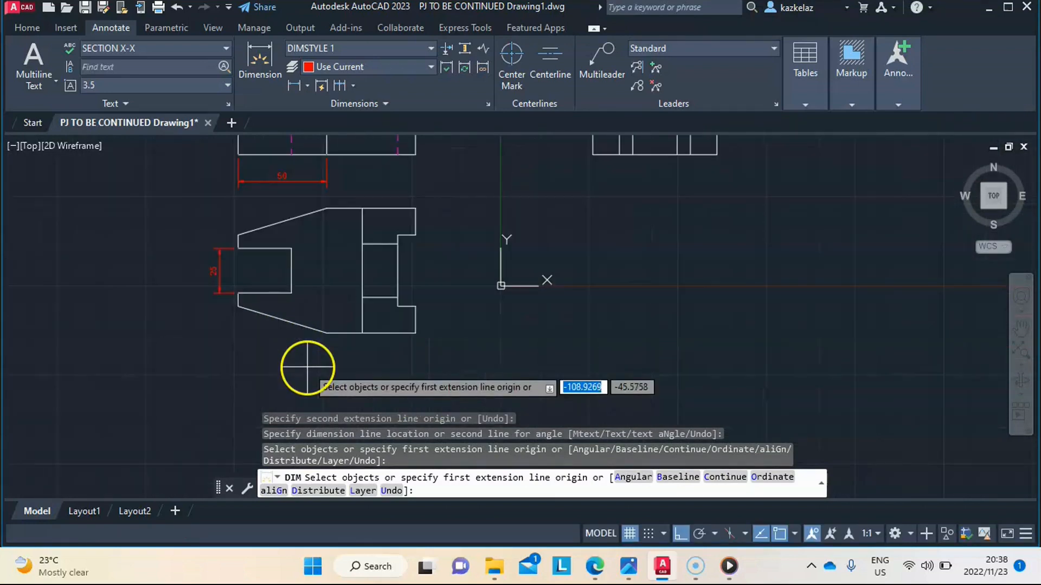
{"action": "left_click", "coordinate": [326, 334]}
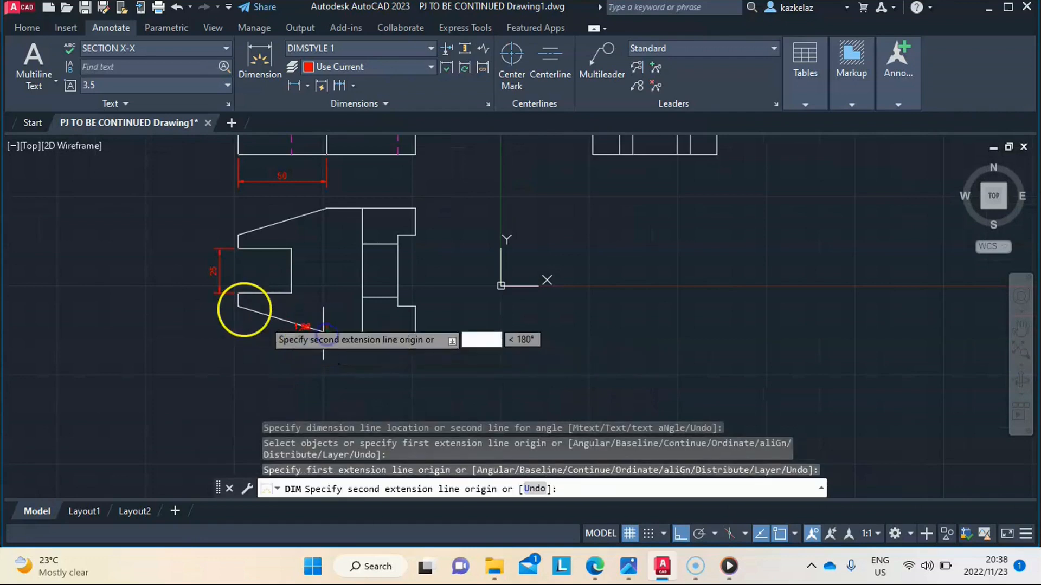
{"action": "left_click", "coordinate": [239, 308]}
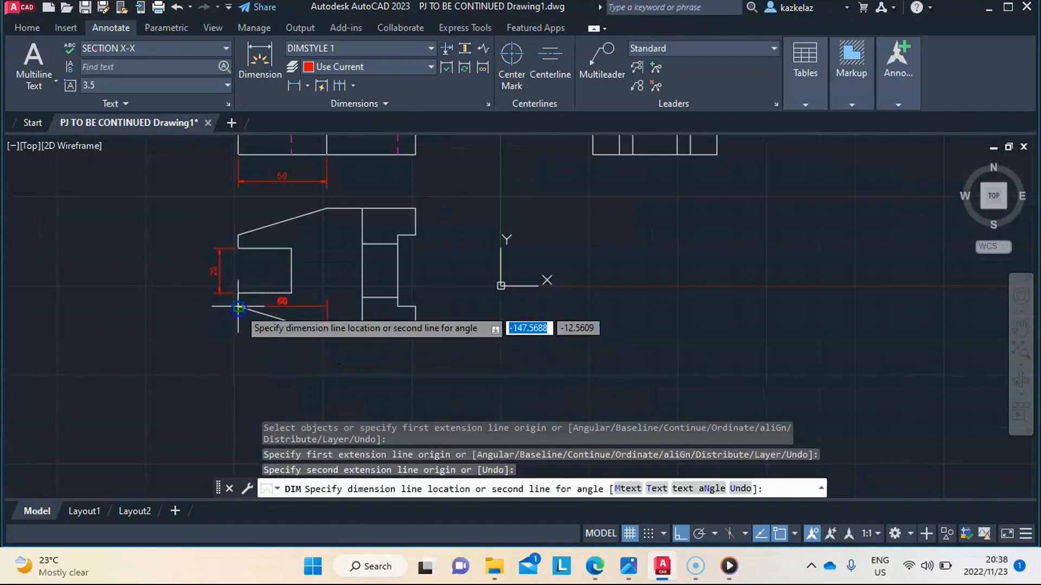
{"action": "left_click", "coordinate": [244, 351]}
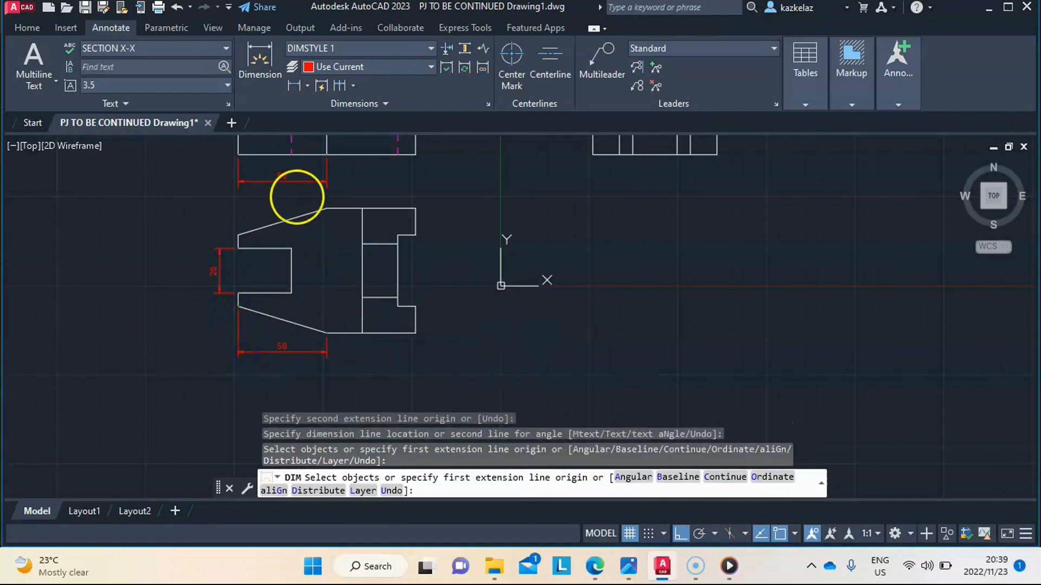
{"action": "key", "text": "Return"}
Step: Erase the horizontal dimension below the front view
{"action": "left_click", "coordinate": [283, 178]}
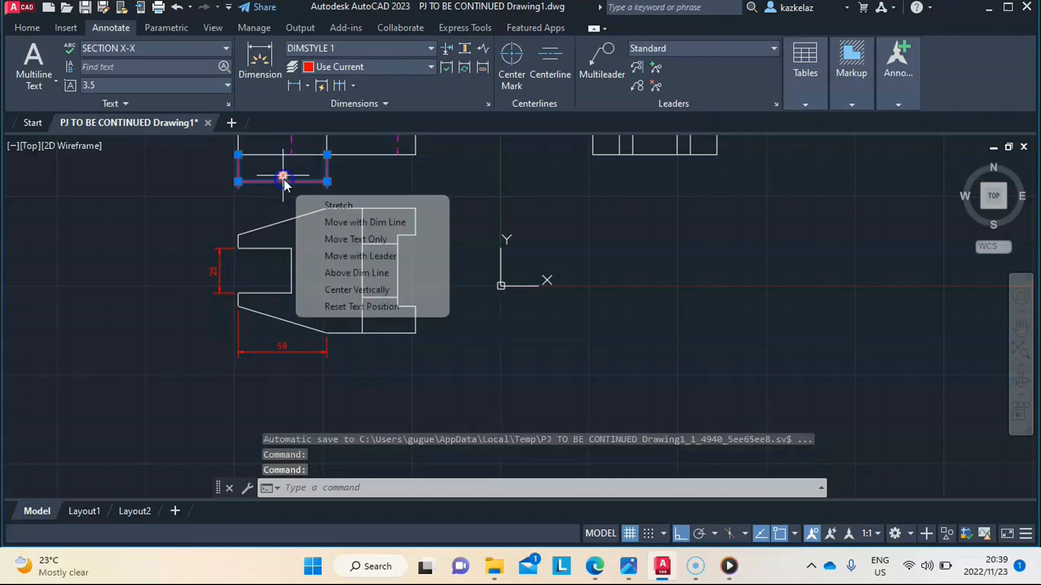
{"action": "right_click", "coordinate": [284, 179]}
{"action": "left_click", "coordinate": [379, 246]}
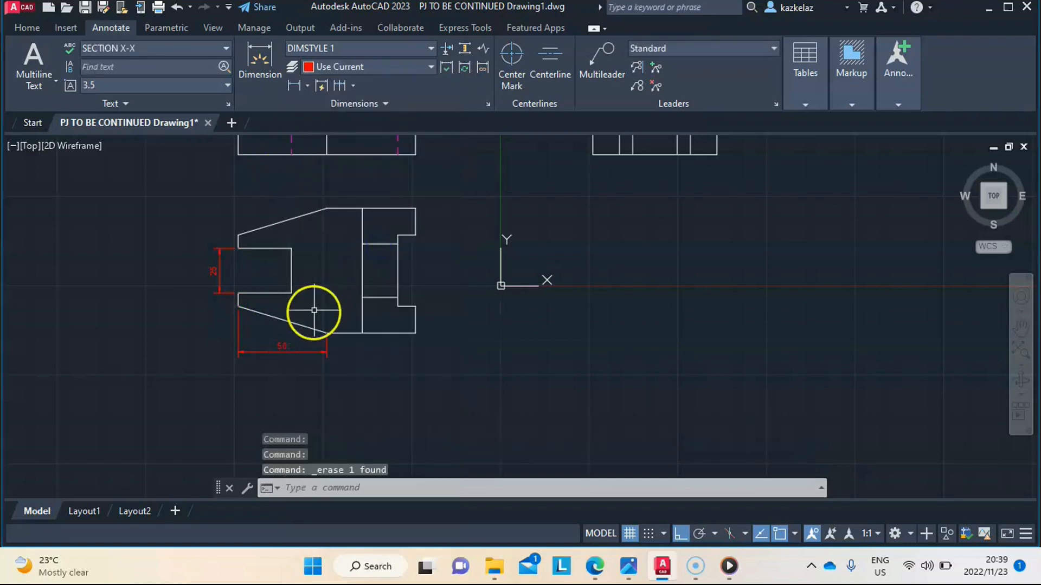
Step: Dimension the vertical opening of the notch in the top view's right end, placing the dimension outside the outline
{"action": "left_click", "coordinate": [253, 60]}
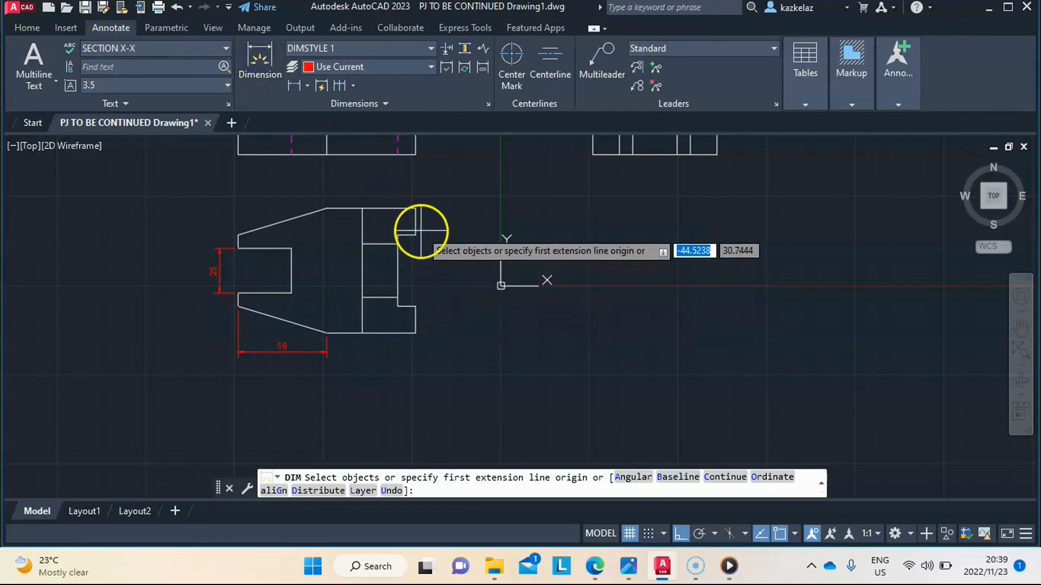
{"action": "left_click", "coordinate": [415, 234]}
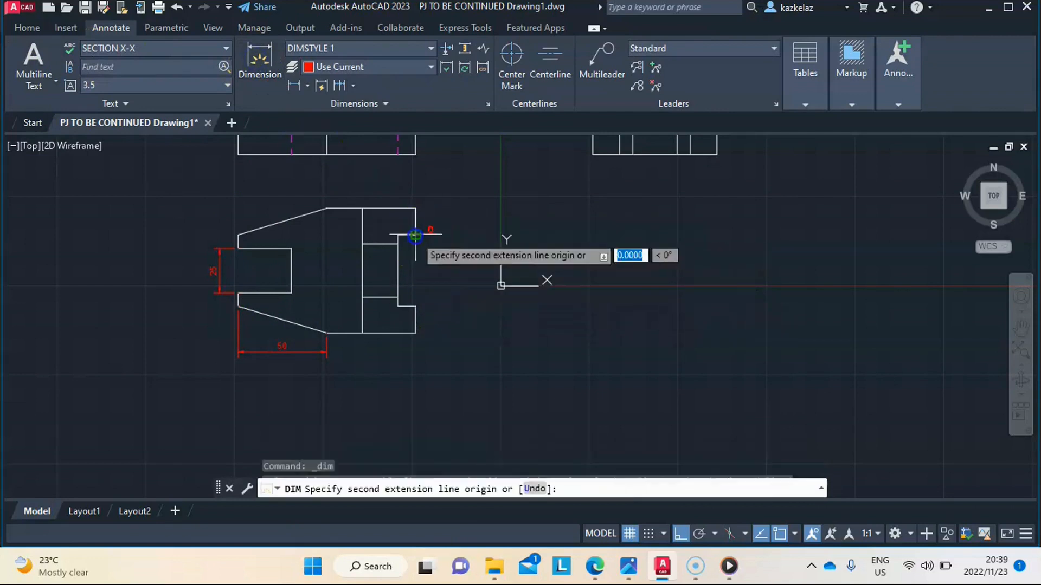
{"action": "left_click", "coordinate": [415, 307]}
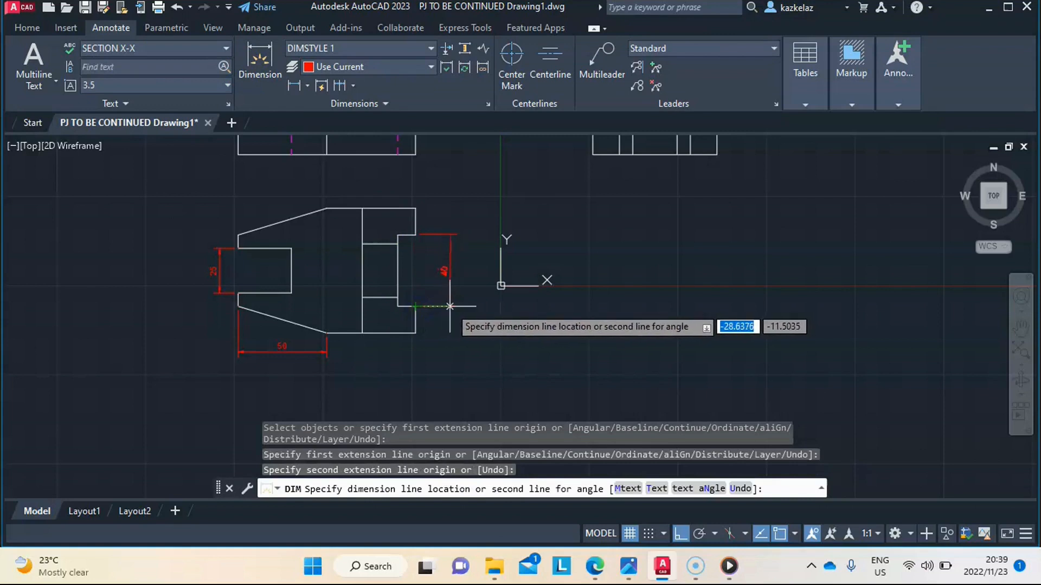
{"action": "left_click", "coordinate": [449, 307]}
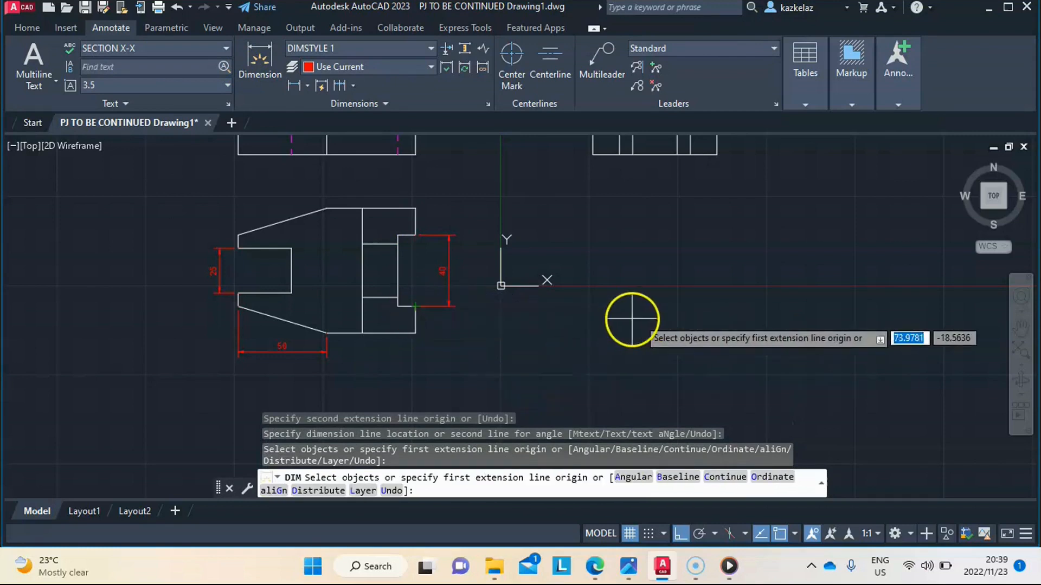
Step: Try to dimension the vertical distance between the two short inner horizontal edges of the top view
{"action": "scroll", "coordinate": [655, 370], "scroll_direction": "down", "scroll_amount": 2}
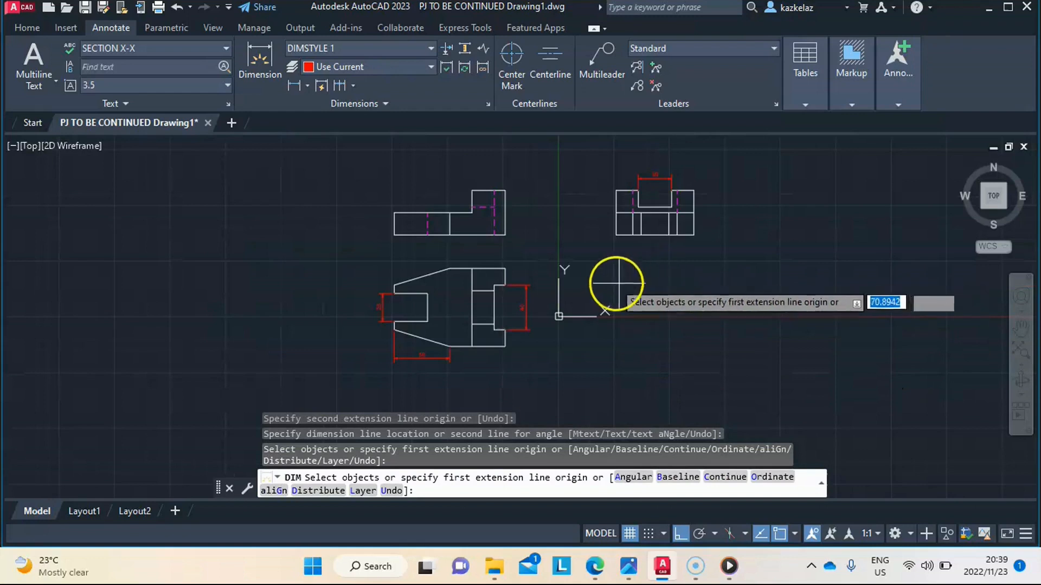
{"action": "scroll", "coordinate": [509, 306], "scroll_direction": "up", "scroll_amount": 3}
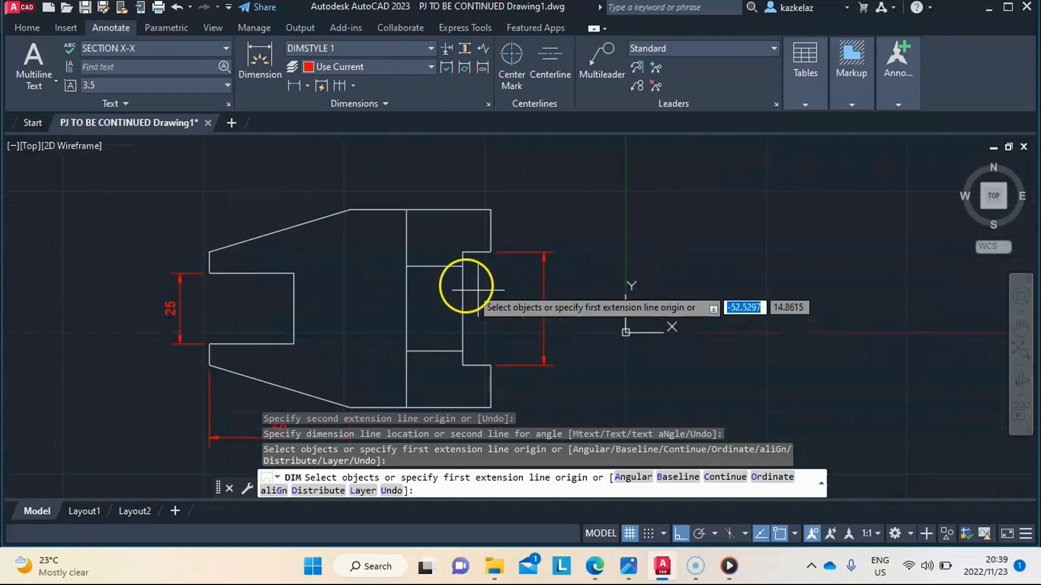
{"action": "left_click", "coordinate": [463, 266]}
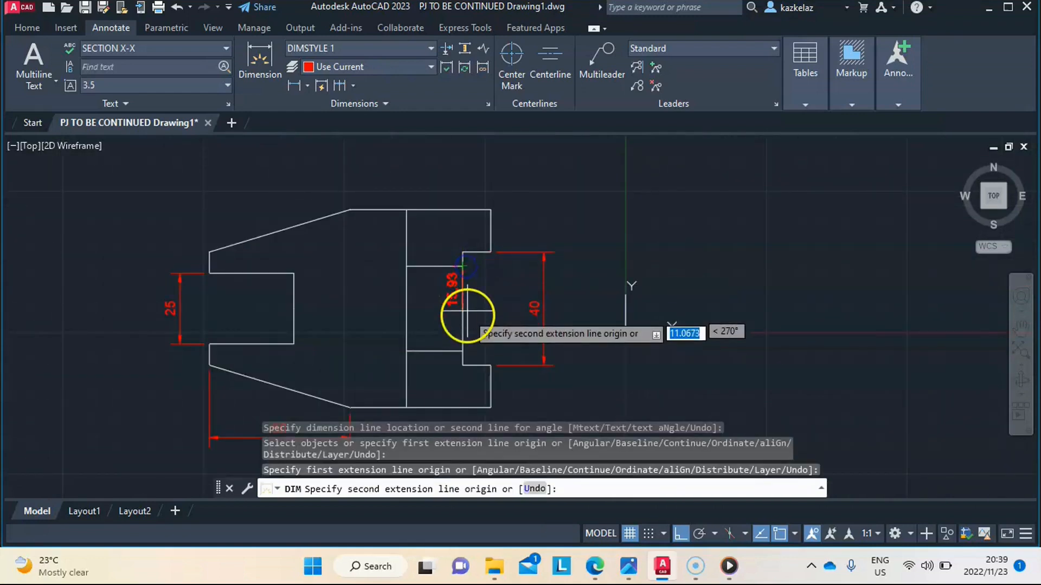
{"action": "left_click", "coordinate": [464, 352]}
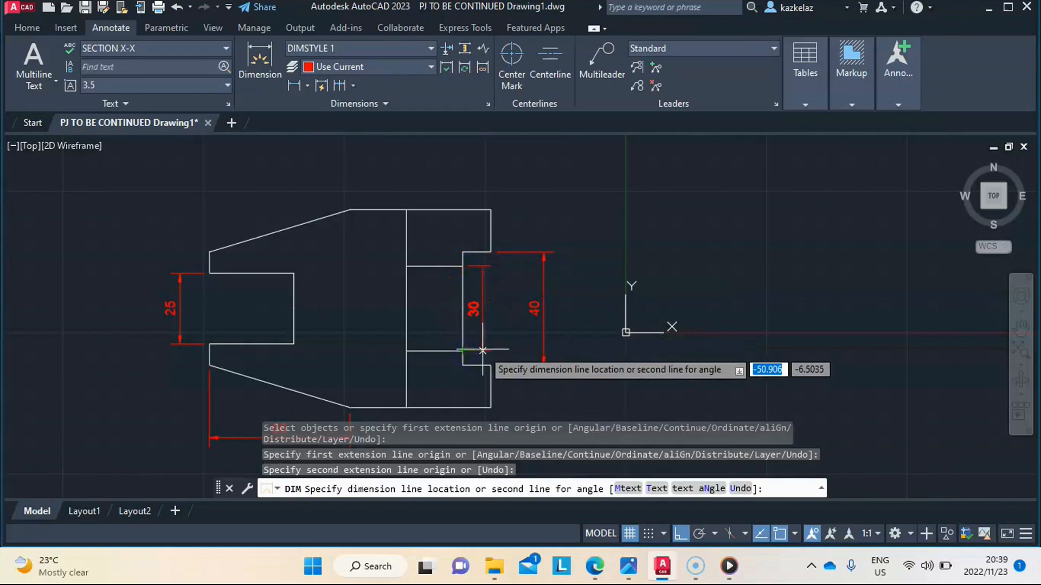
{"action": "scroll", "coordinate": [483, 350], "scroll_direction": "down", "scroll_amount": 4}
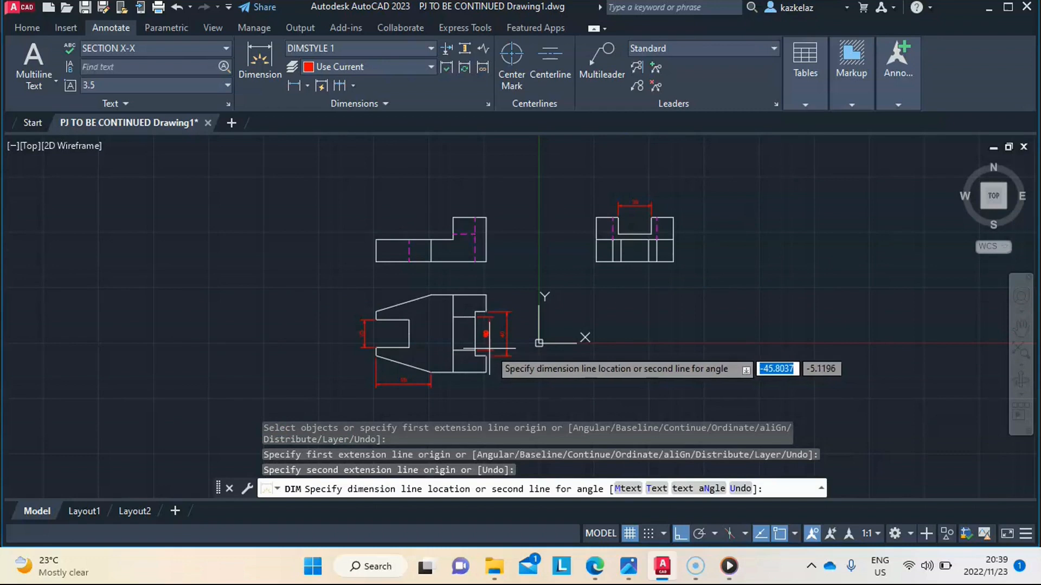
{"action": "left_click", "coordinate": [491, 349]}
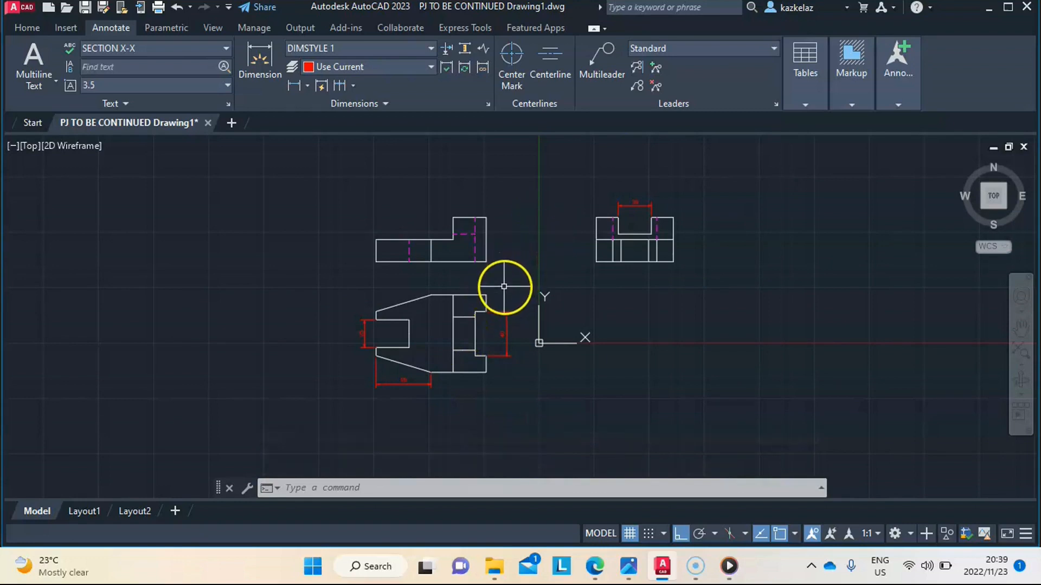
Step: Dimension the horizontal depth of the notch in the top view's right end, placing the dimension above the view
{"action": "scroll", "coordinate": [474, 315], "scroll_direction": "up", "scroll_amount": 2}
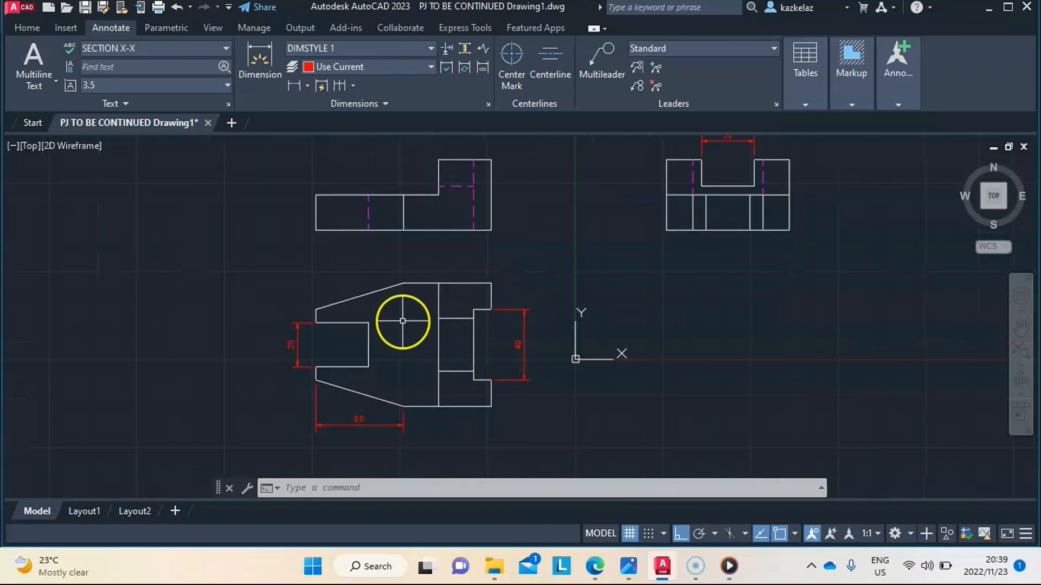
{"action": "left_click", "coordinate": [261, 56]}
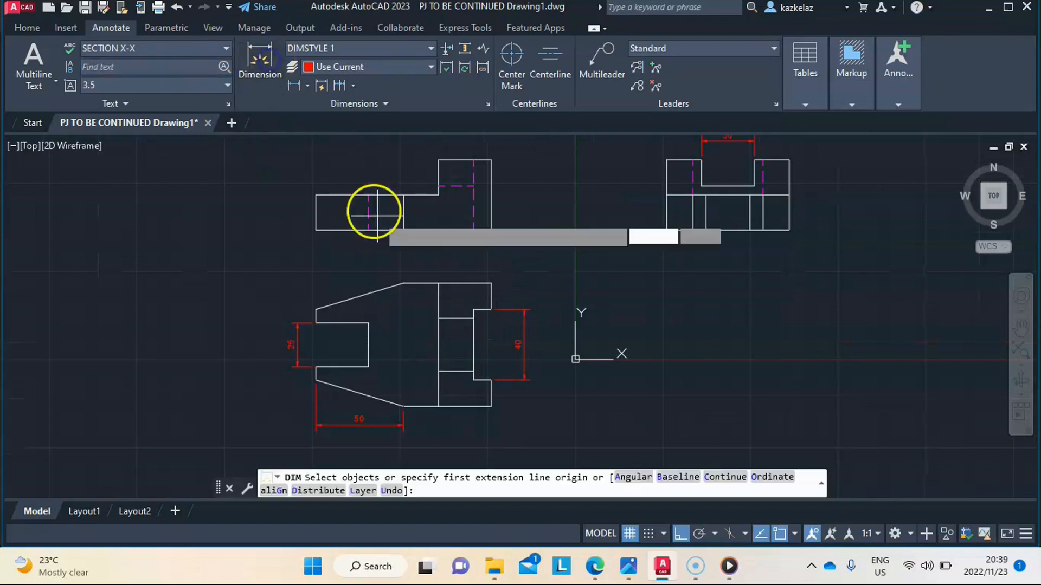
{"action": "left_click", "coordinate": [474, 310]}
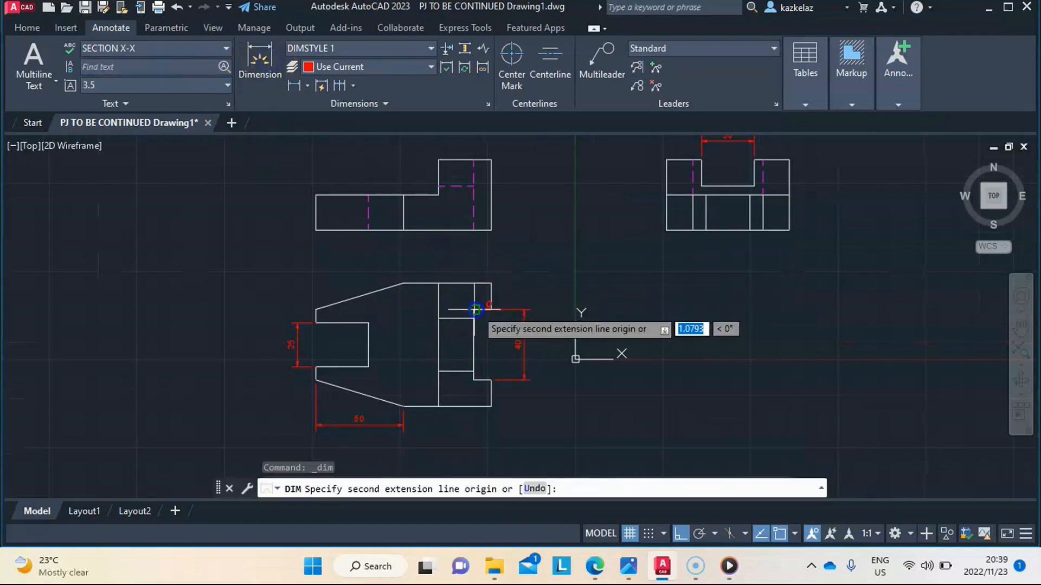
{"action": "left_click", "coordinate": [492, 283]}
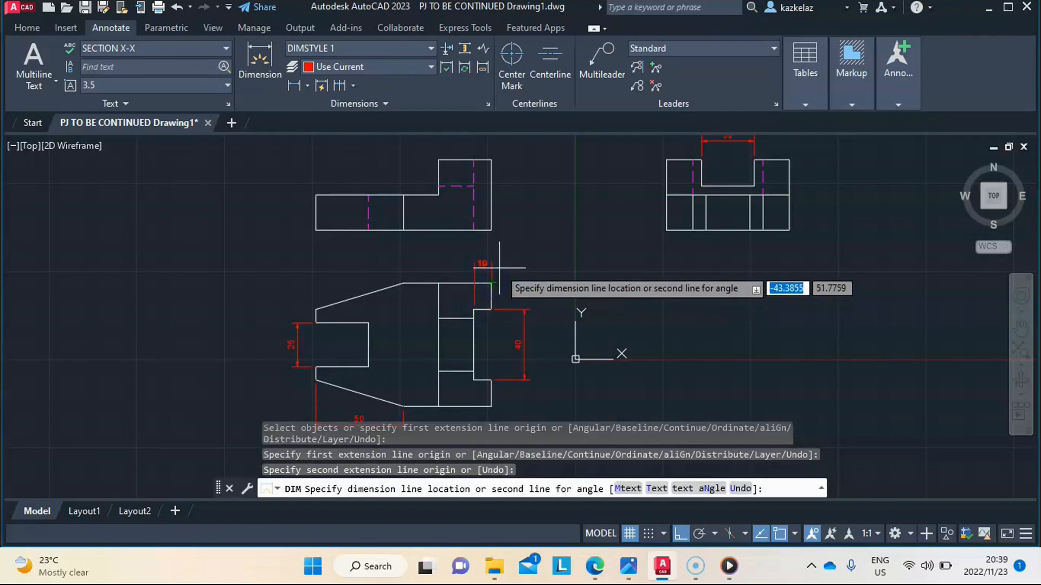
{"action": "left_click", "coordinate": [499, 265]}
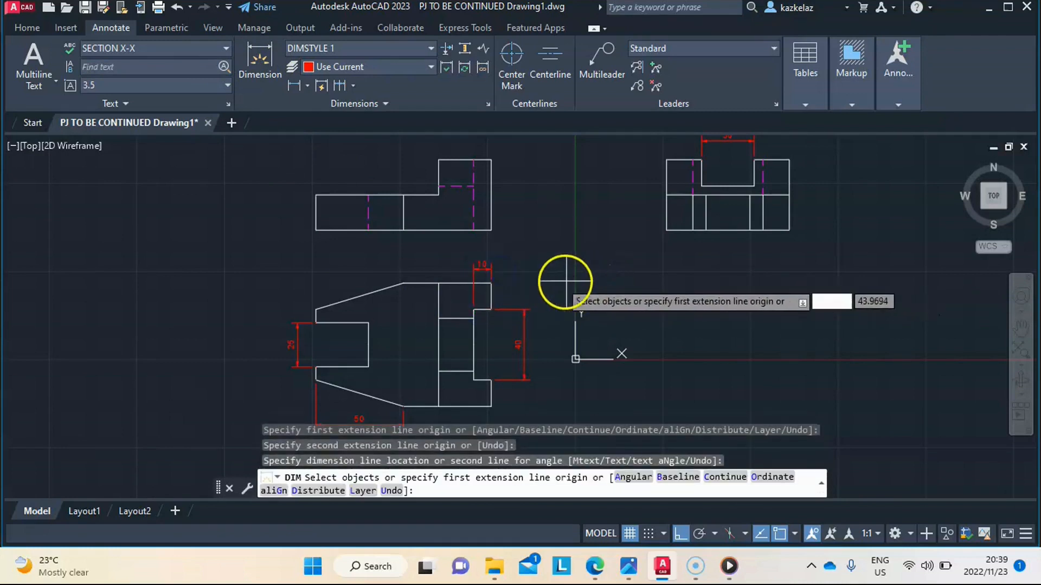
Step: Dimension the horizontal width of the raised block's inner section above the top view, in line with the neighbouring notch-depth dimension
{"action": "key", "text": "Return"}
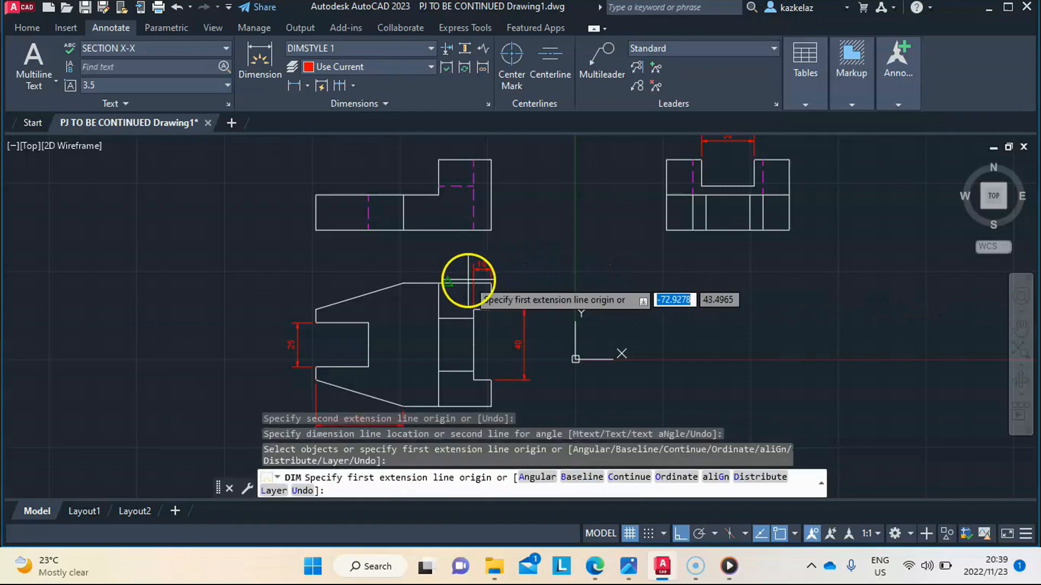
{"action": "left_click", "coordinate": [439, 282]}
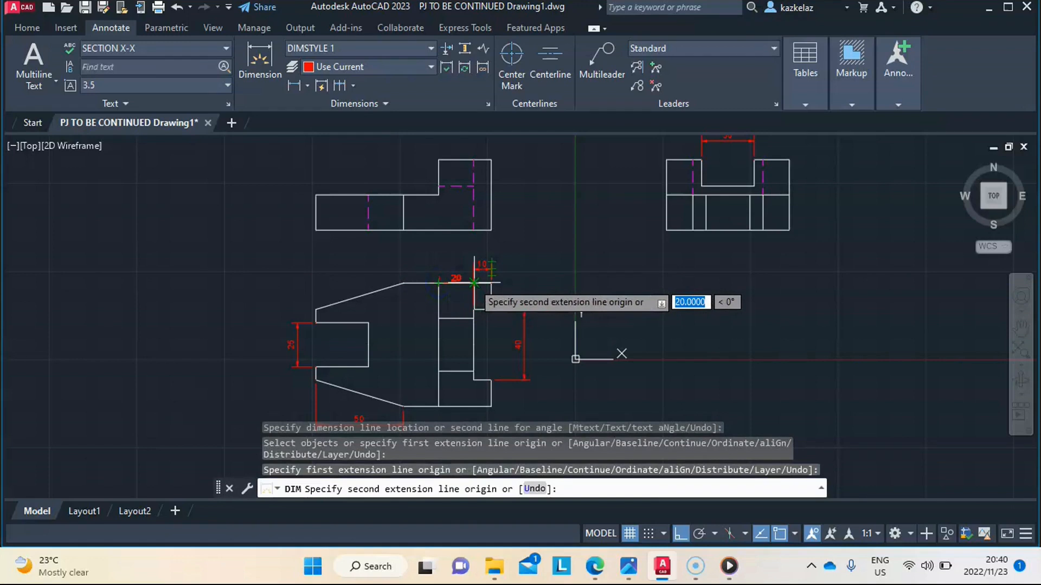
{"action": "left_click", "coordinate": [473, 282]}
{"action": "left_click", "coordinate": [460, 276]}
{"action": "left_click_drag", "start_coordinate": [459, 276], "coordinate": [474, 269]}
{"action": "left_click", "coordinate": [474, 270]}
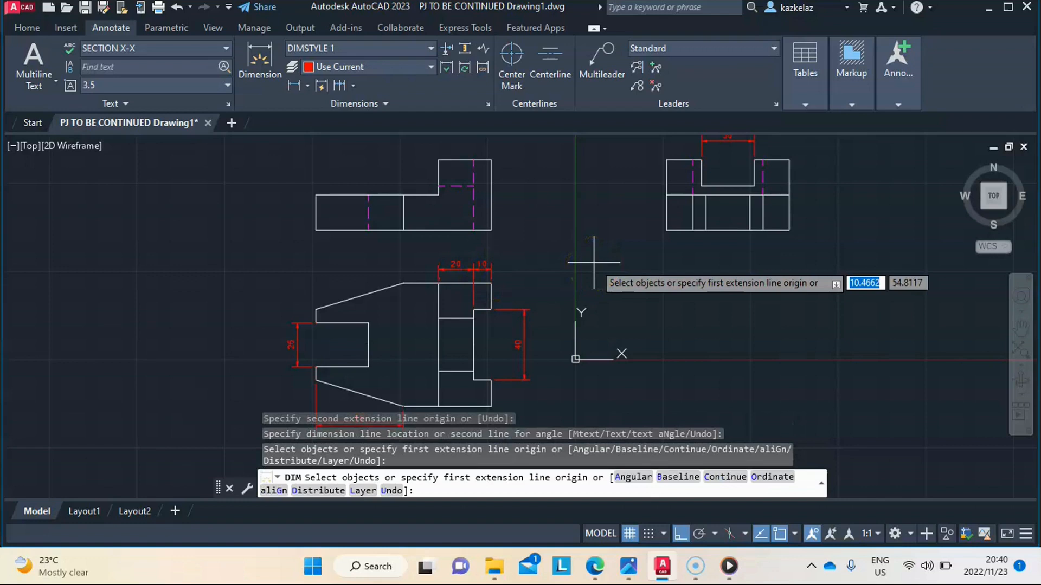
Step: Examine the three views and their existing dimensions for features that still need dimensioning
{"action": "scroll", "coordinate": [594, 262], "scroll_direction": "down", "scroll_amount": 2}
{"action": "left_click_drag", "start_coordinate": [548, 390], "coordinate": [546, 386]}
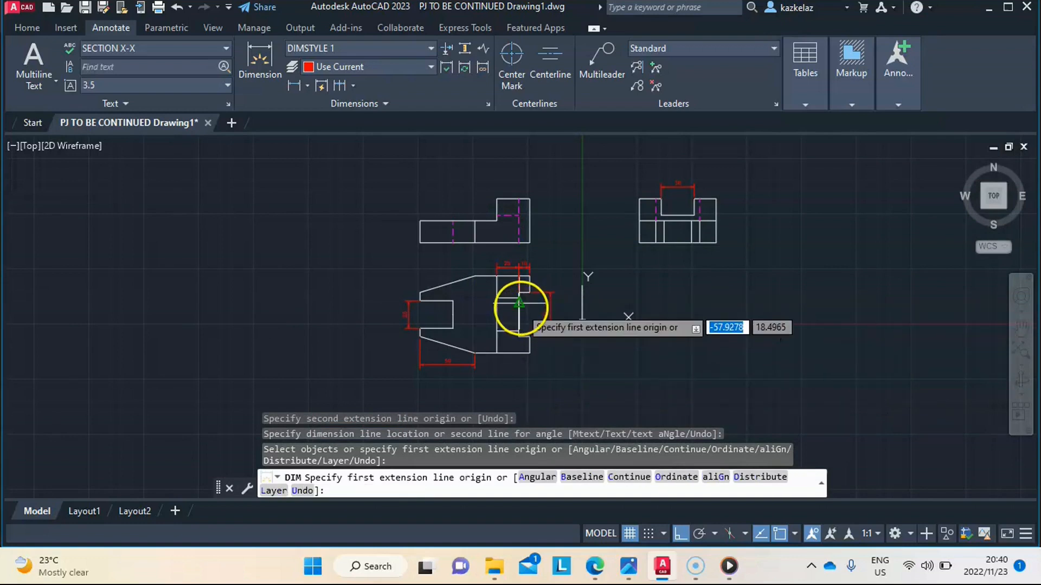
{"action": "scroll", "coordinate": [548, 320], "scroll_direction": "up", "scroll_amount": 6}
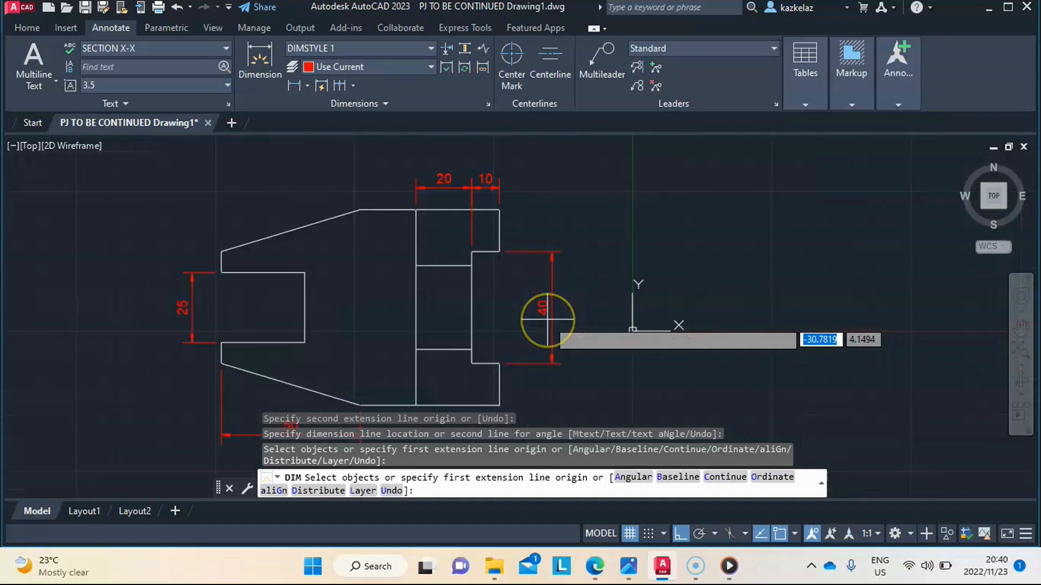
{"action": "scroll", "coordinate": [547, 320], "scroll_direction": "down", "scroll_amount": 6}
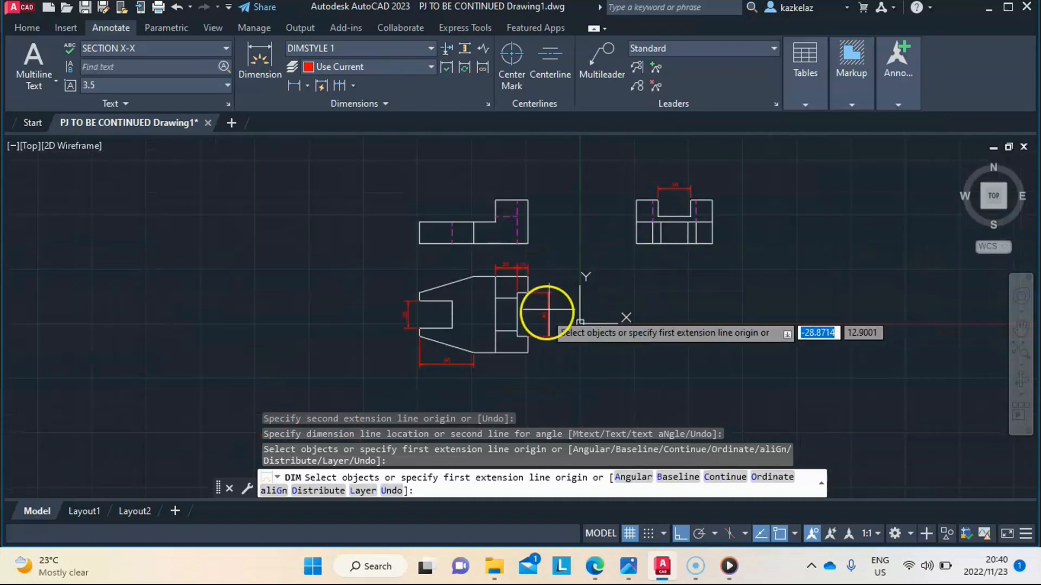
{"action": "scroll", "coordinate": [630, 365], "scroll_direction": "down", "scroll_amount": 2}
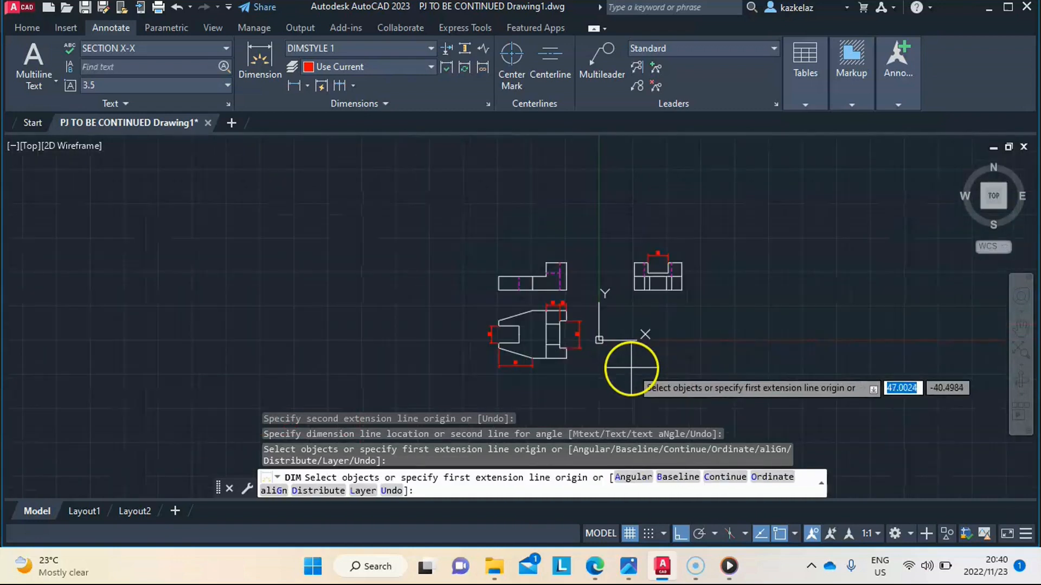
{"action": "scroll", "coordinate": [554, 307], "scroll_direction": "up", "scroll_amount": 8}
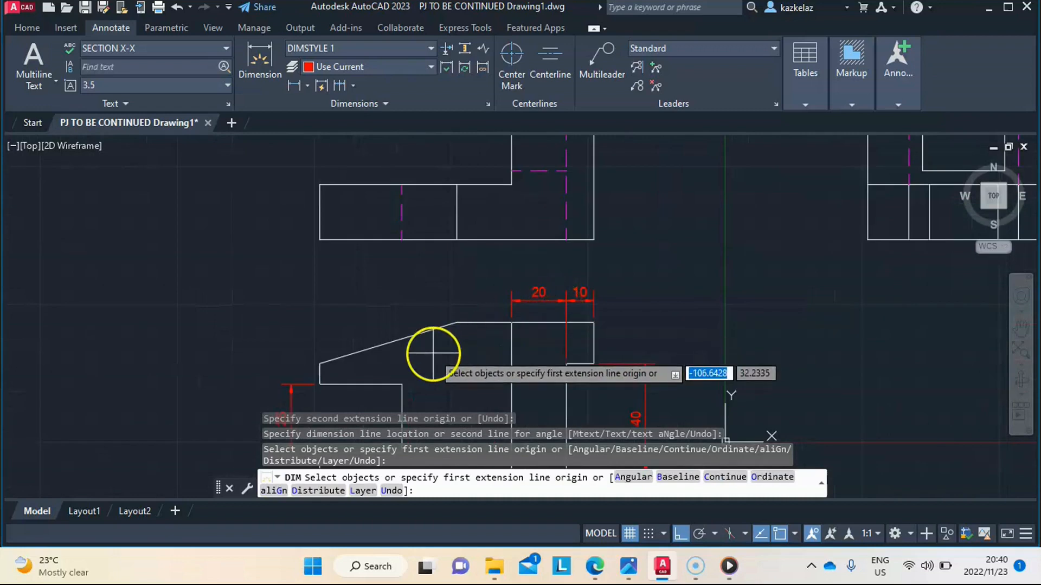
{"action": "scroll", "coordinate": [432, 354], "scroll_direction": "down", "scroll_amount": 6}
{"action": "scroll", "coordinate": [516, 288], "scroll_direction": "down", "scroll_amount": 2}
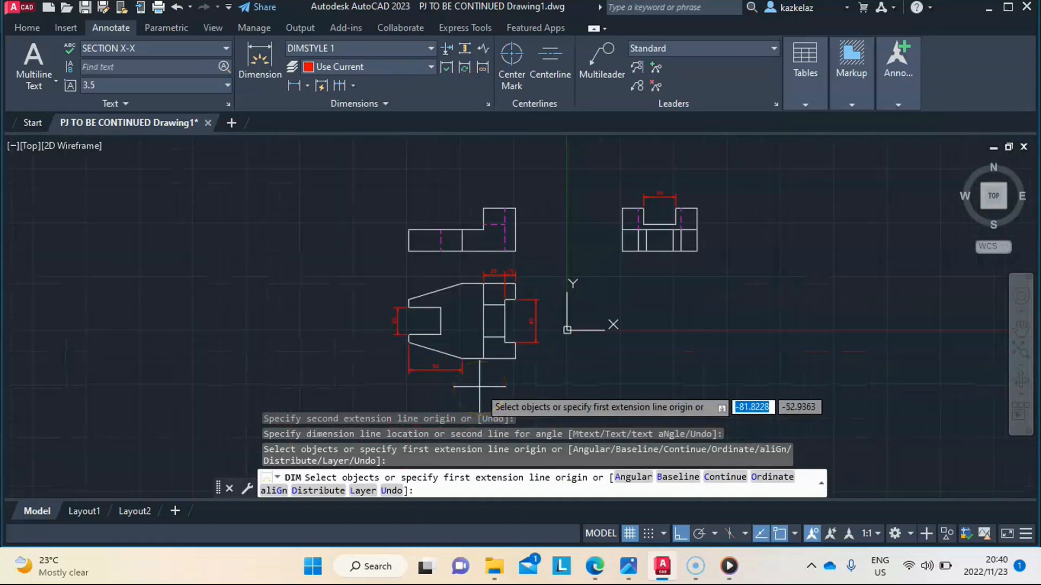
{"action": "scroll", "coordinate": [469, 386], "scroll_direction": "up", "scroll_amount": 3}
{"action": "scroll", "coordinate": [469, 386], "scroll_direction": "up", "scroll_amount": 2}
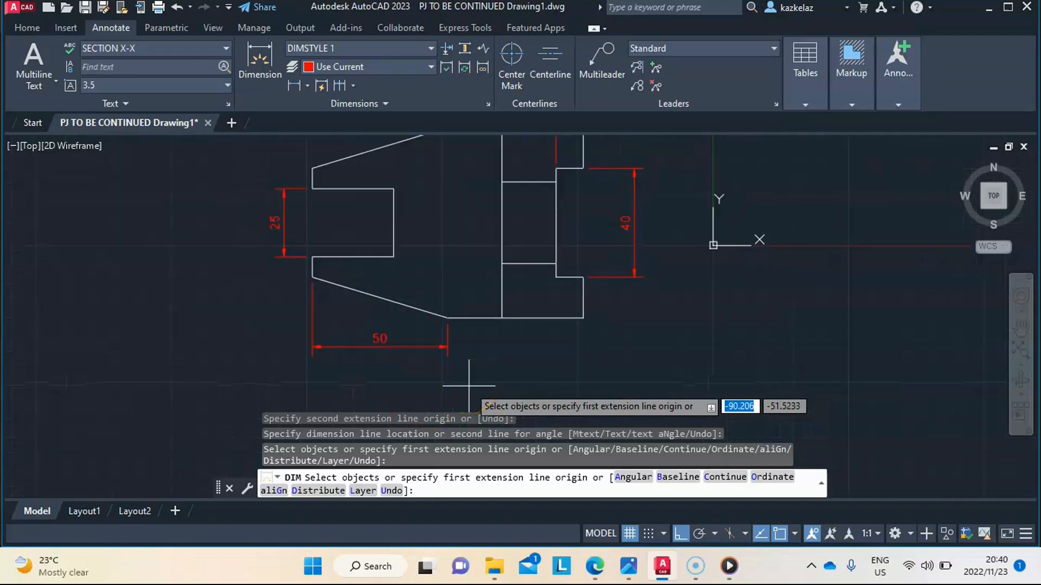
{"action": "scroll", "coordinate": [469, 386], "scroll_direction": "down", "scroll_amount": 3}
{"action": "scroll", "coordinate": [469, 387], "scroll_direction": "down", "scroll_amount": 1}
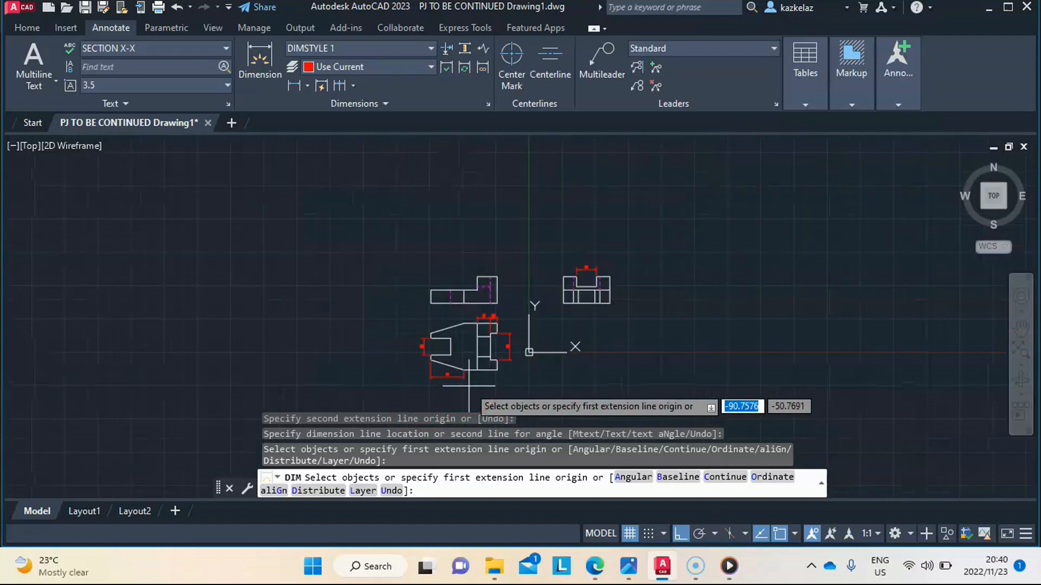
{"action": "scroll", "coordinate": [420, 373], "scroll_direction": "down", "scroll_amount": 2}
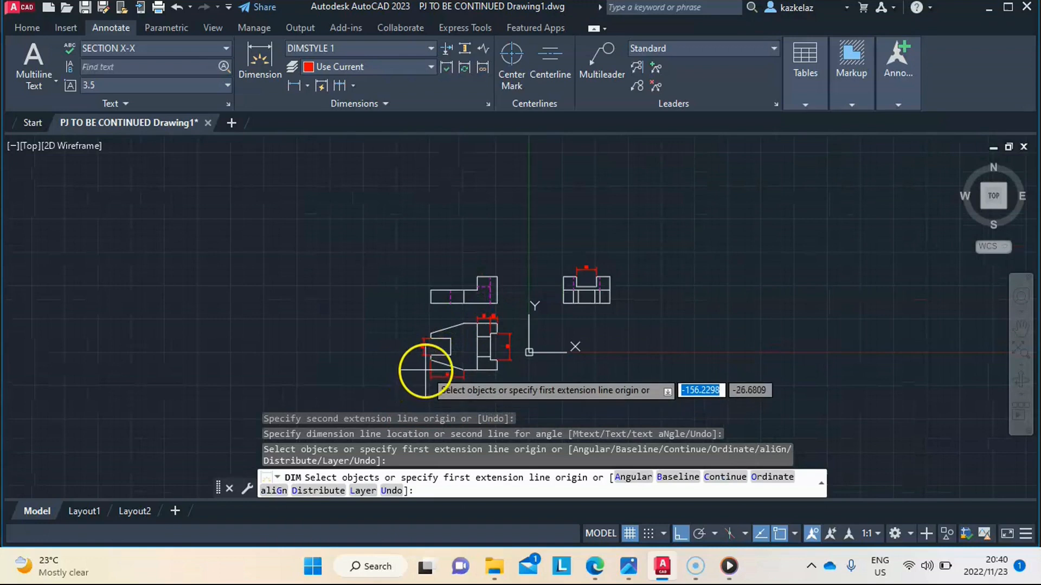
Step: Dimension the straight horizontal length of the top view's lower edge, aligning the dimension with the adjacent taper-length dimension
{"action": "left_click", "coordinate": [465, 371]}
{"action": "left_click", "coordinate": [498, 369]}
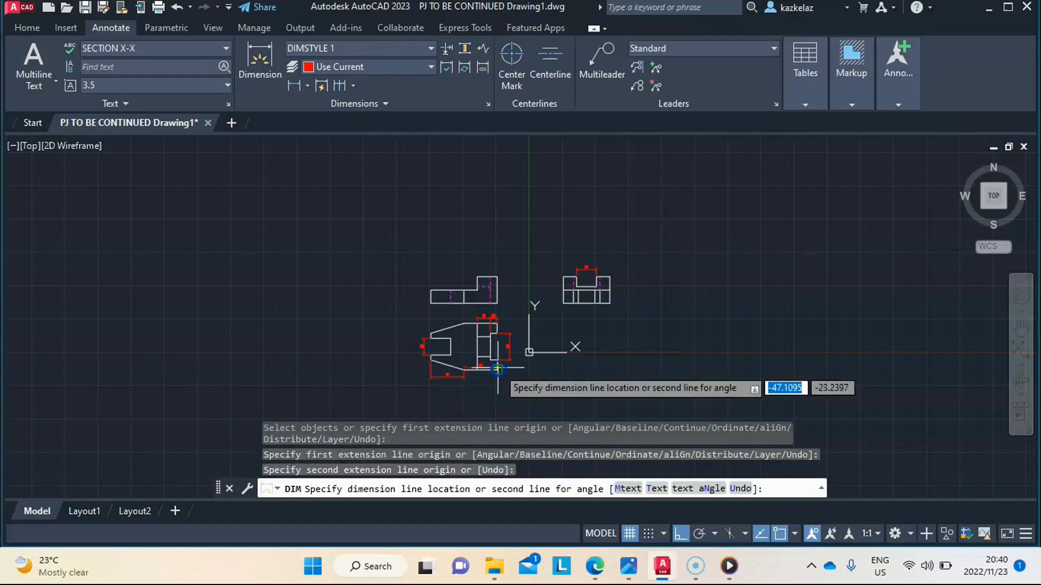
{"action": "scroll", "coordinate": [498, 369], "scroll_direction": "up", "scroll_amount": 3}
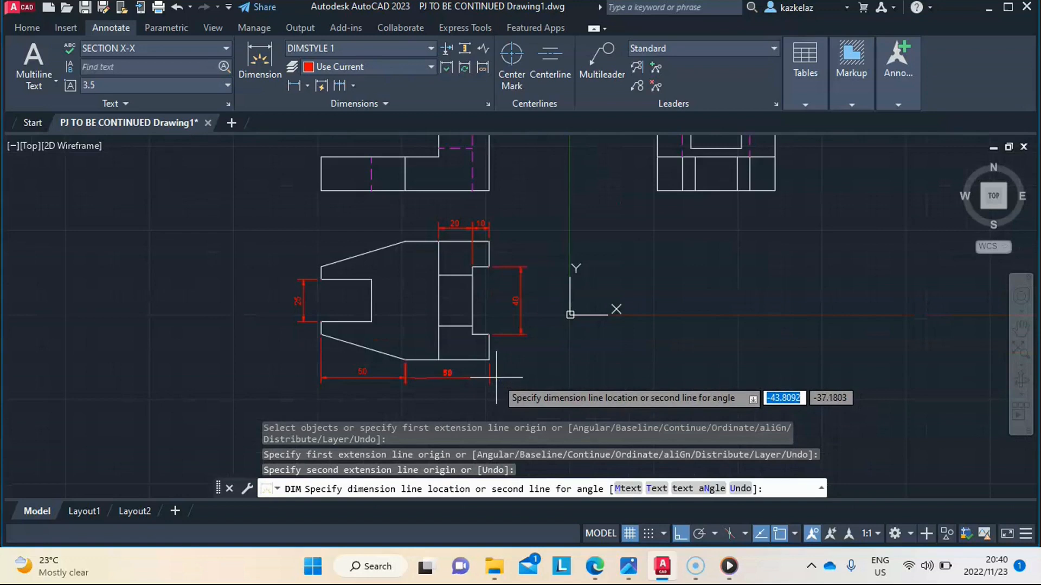
{"action": "left_click", "coordinate": [495, 379]}
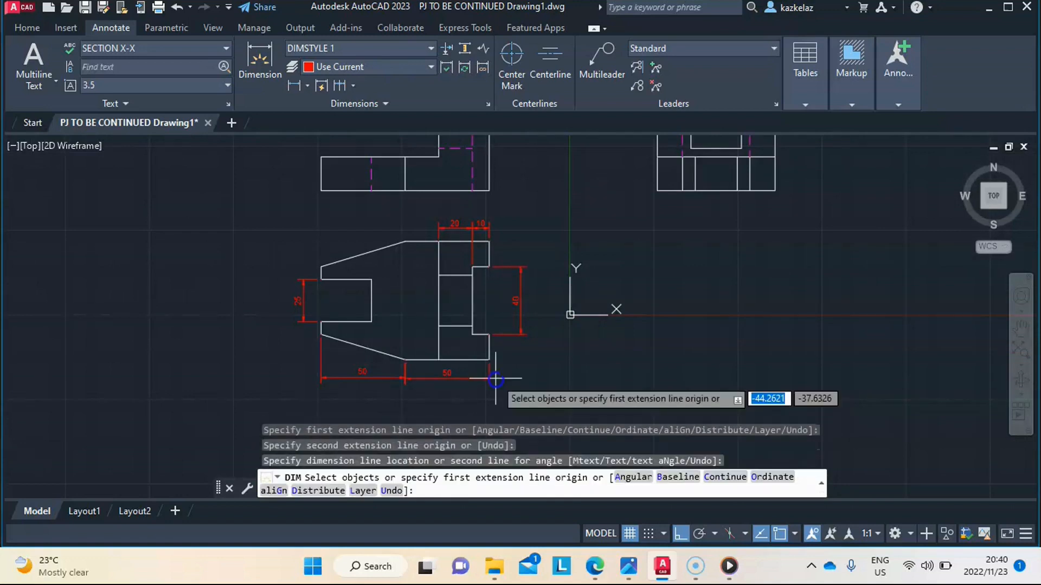
Step: Dimension the full height of the top view's narrow end, placing the dimension outside the slot-width dimension
{"action": "scroll", "coordinate": [617, 319], "scroll_direction": "down", "scroll_amount": 4}
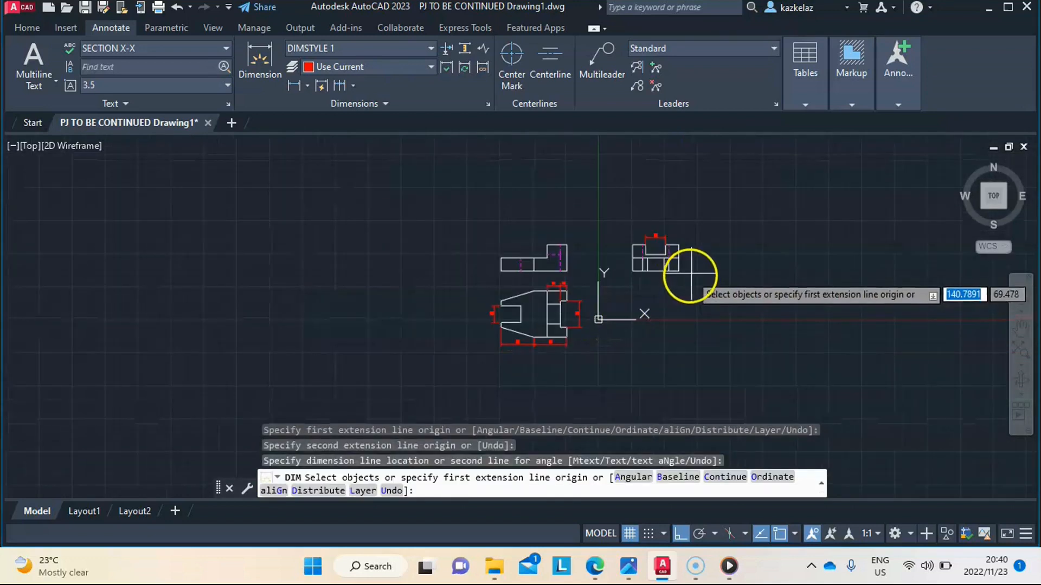
{"action": "scroll", "coordinate": [688, 275], "scroll_direction": "up", "scroll_amount": 5}
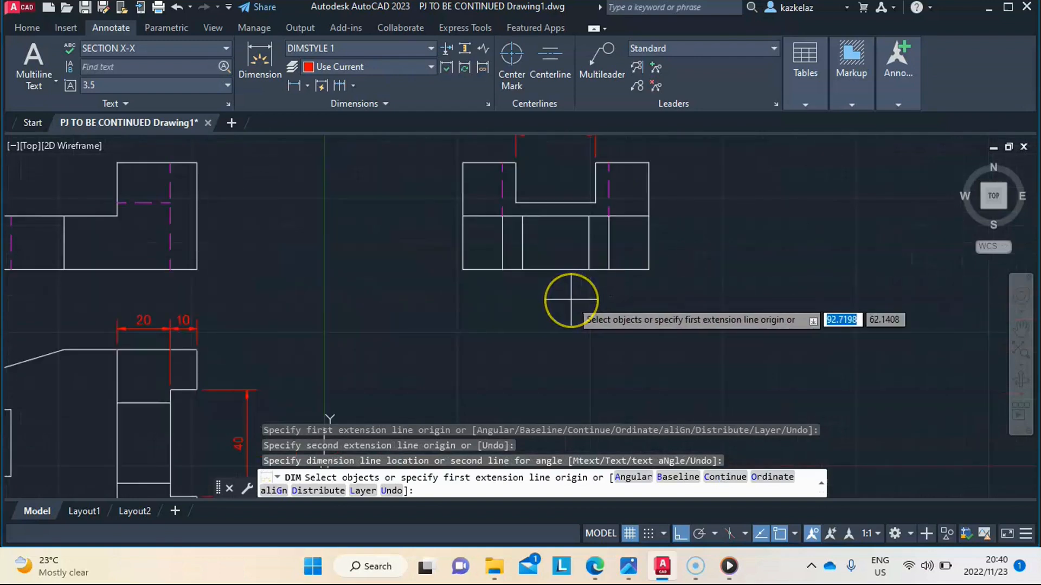
{"action": "scroll", "coordinate": [570, 300], "scroll_direction": "down", "scroll_amount": 4}
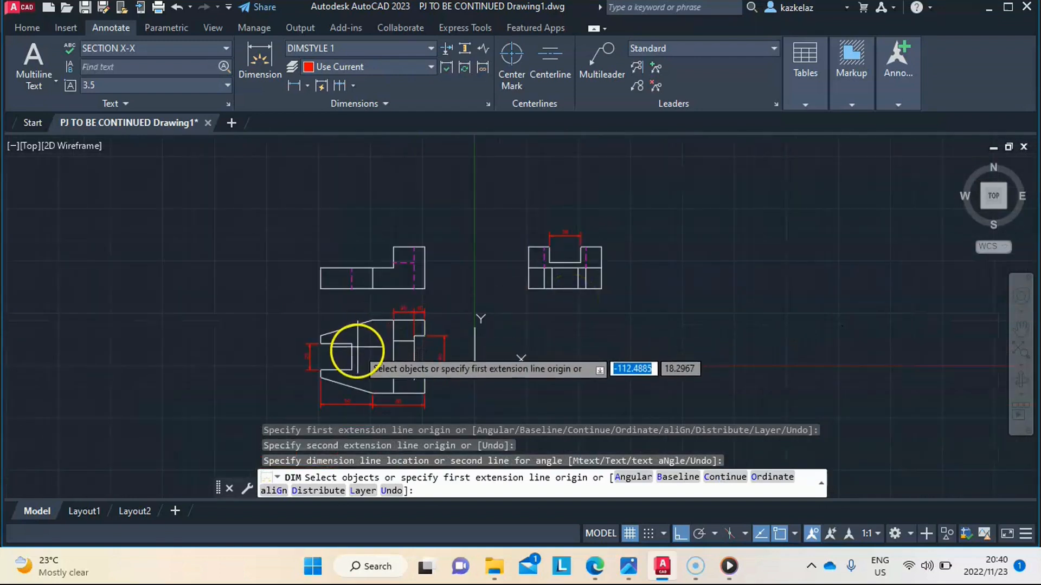
{"action": "left_click", "coordinate": [321, 335]}
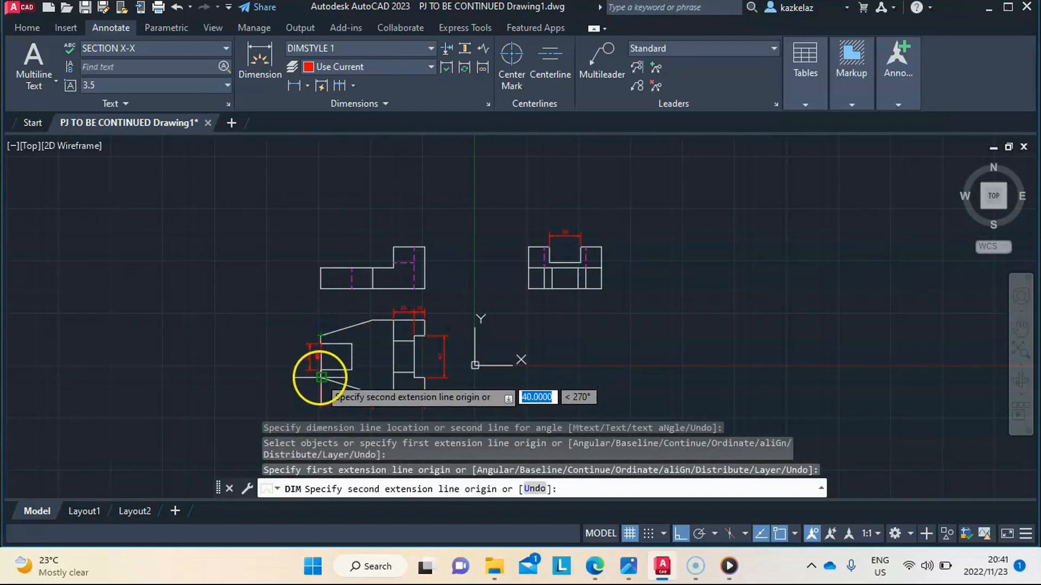
{"action": "left_click", "coordinate": [320, 378]}
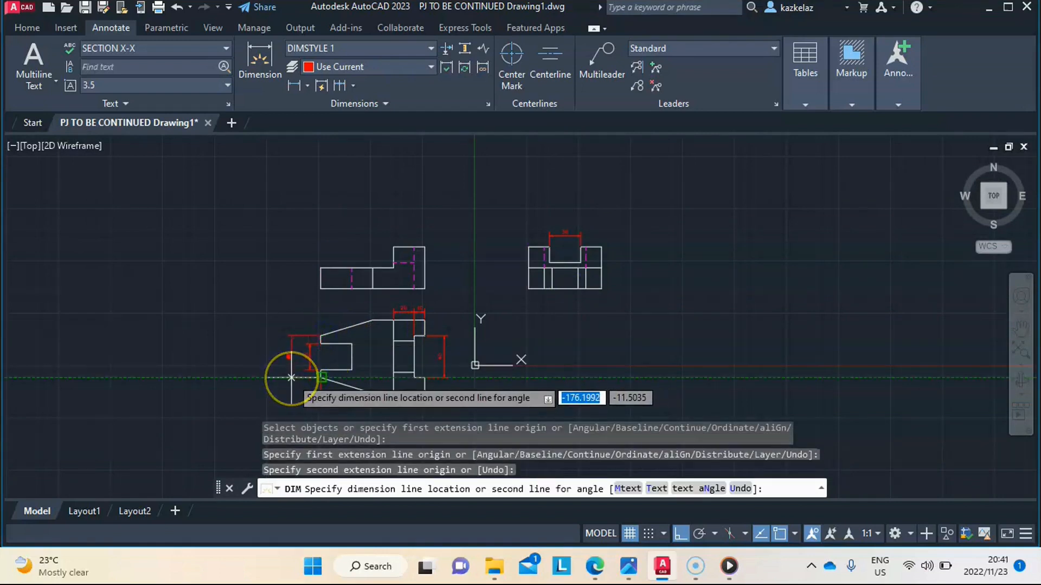
{"action": "left_click", "coordinate": [291, 377]}
Step: Dimension the depth of the side view's upper slot, placing the dimension outside the left edge of the view
{"action": "scroll", "coordinate": [570, 314], "scroll_direction": "down", "scroll_amount": 2}
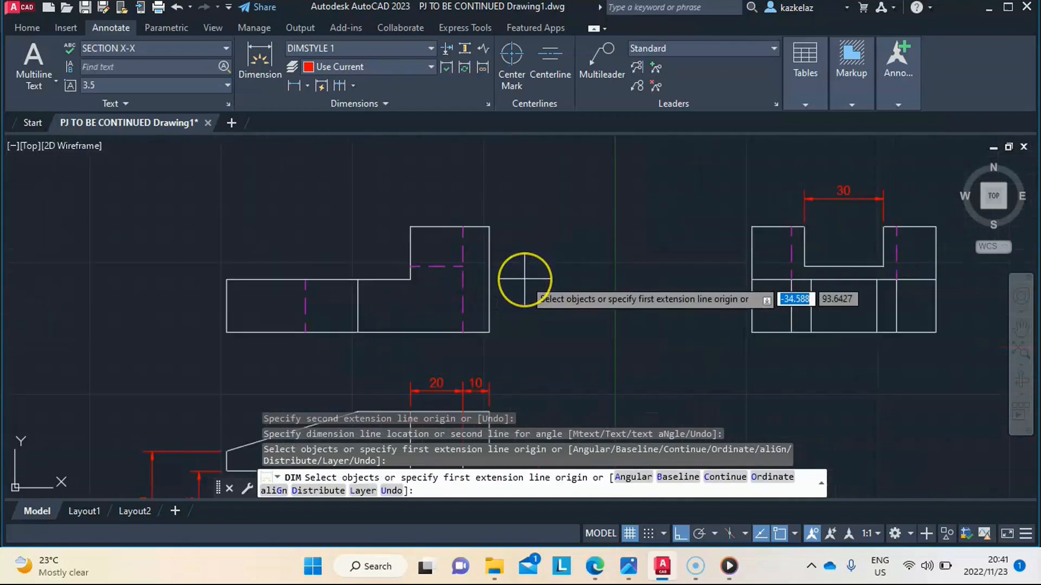
{"action": "scroll", "coordinate": [581, 261], "scroll_direction": "down", "scroll_amount": 4}
{"action": "scroll", "coordinate": [639, 279], "scroll_direction": "up", "scroll_amount": 6}
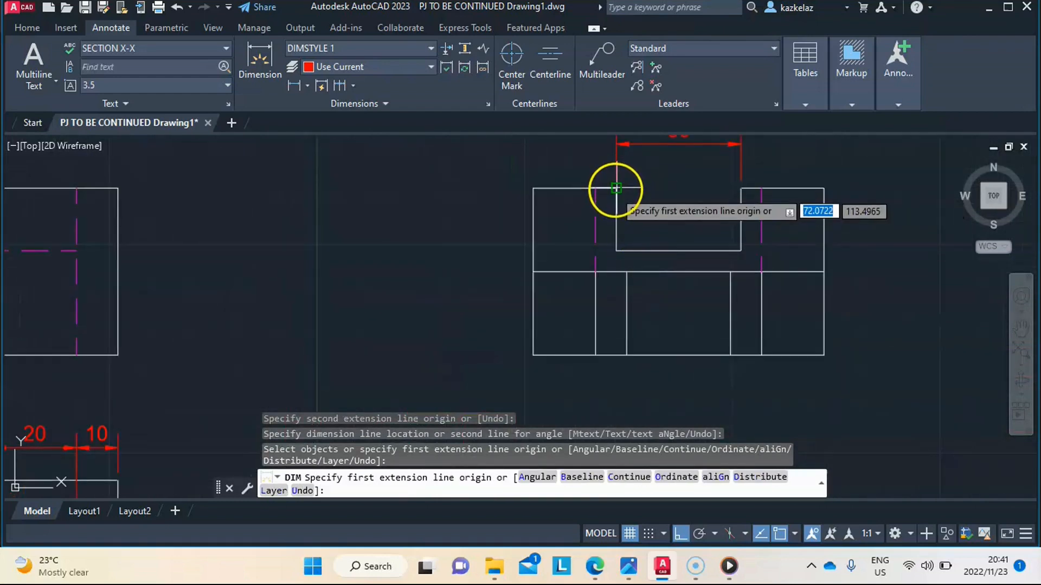
{"action": "left_click", "coordinate": [616, 188]}
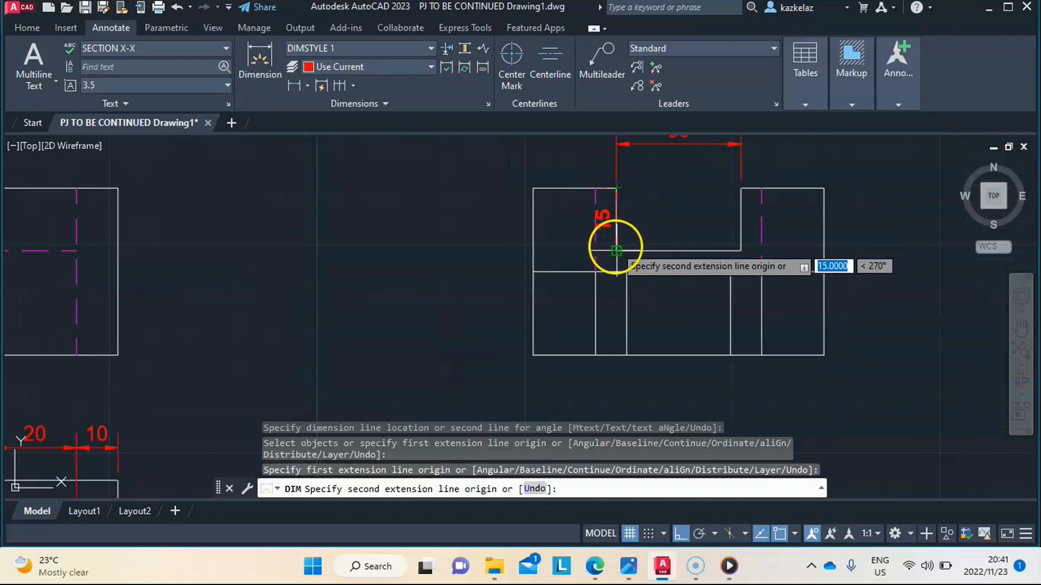
{"action": "left_click", "coordinate": [615, 250]}
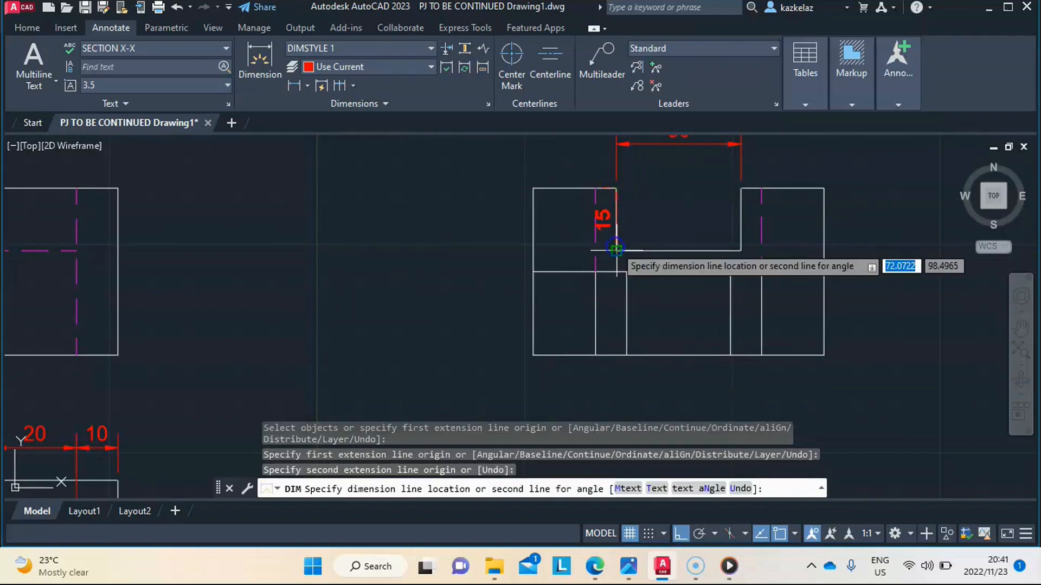
{"action": "left_click", "coordinate": [498, 250]}
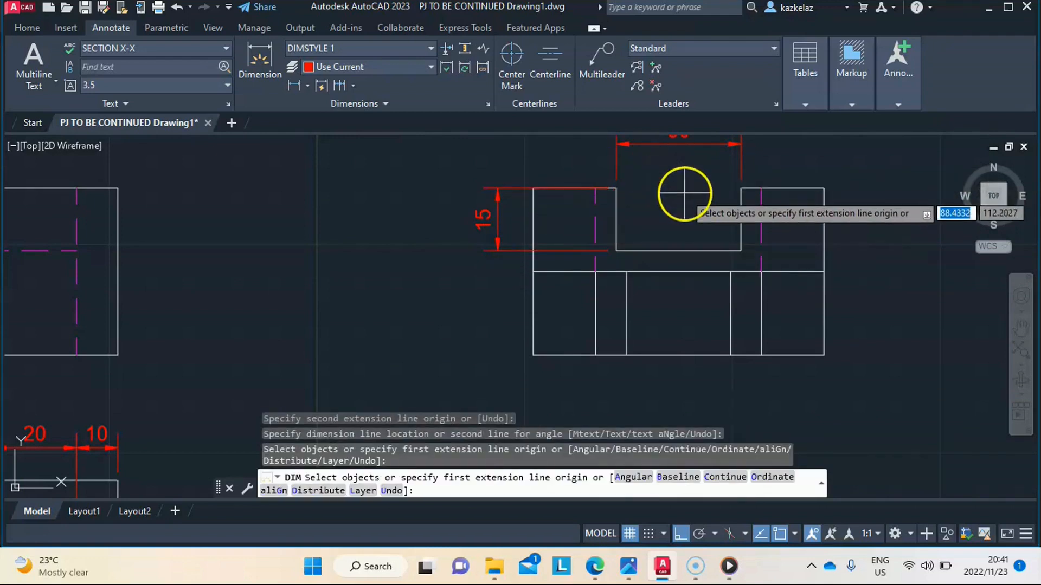
Step: Dimension the height of the front view's low base portion, placing the dimension outside its left end
{"action": "scroll", "coordinate": [684, 193], "scroll_direction": "down", "scroll_amount": 4}
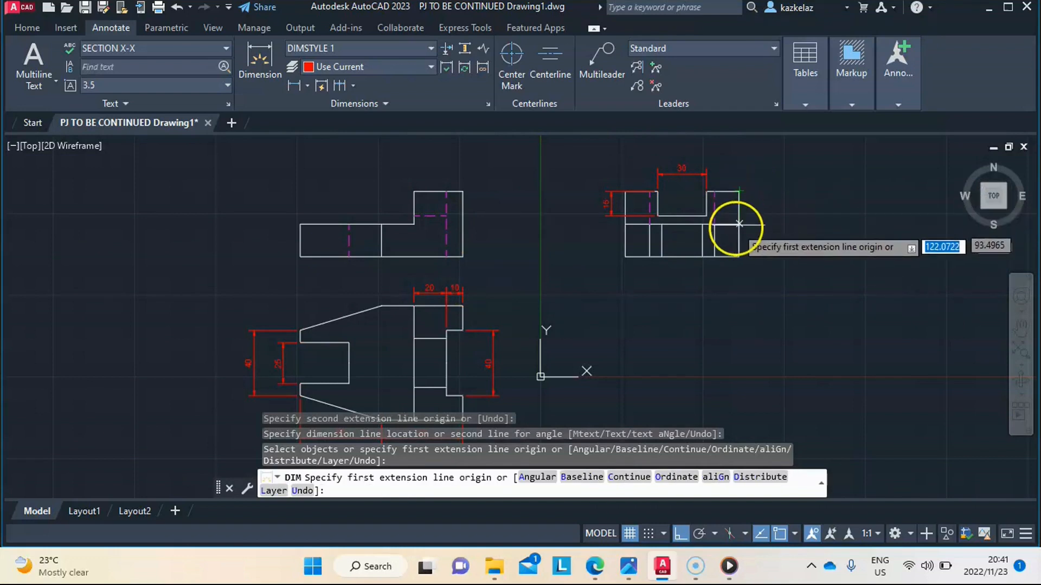
{"action": "left_click", "coordinate": [300, 223]}
{"action": "left_click", "coordinate": [300, 257]}
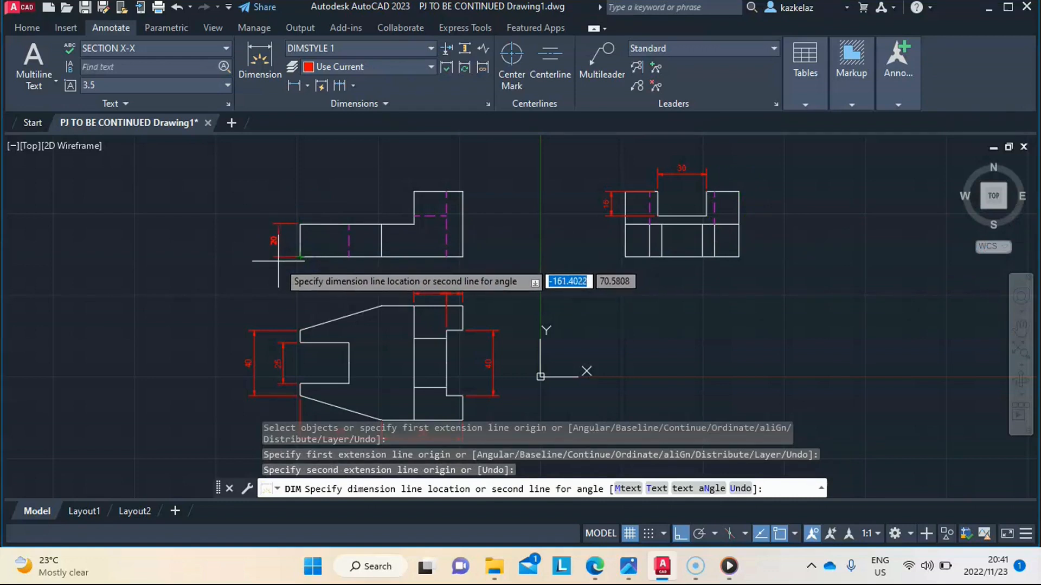
{"action": "left_click", "coordinate": [279, 259]}
{"action": "scroll", "coordinate": [432, 229], "scroll_direction": "down", "scroll_amount": 5}
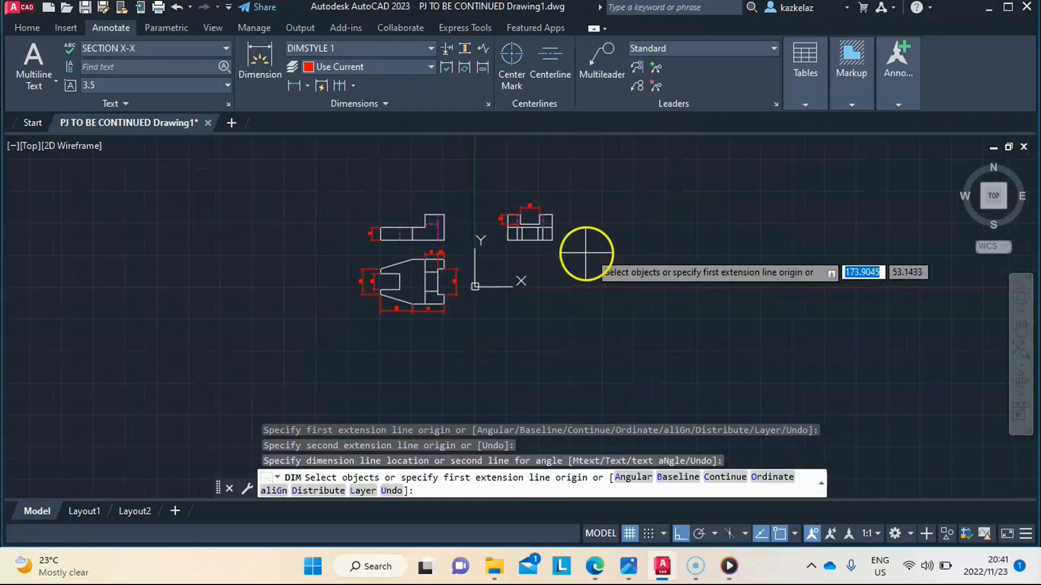
{"action": "scroll", "coordinate": [572, 221], "scroll_direction": "up", "scroll_amount": 4}
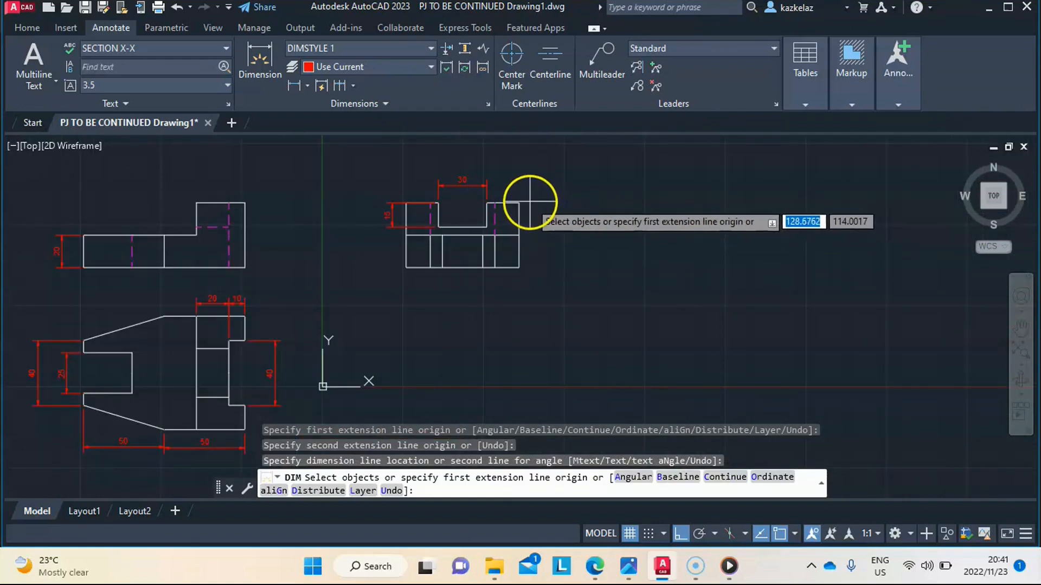
{"action": "left_click", "coordinate": [515, 207]}
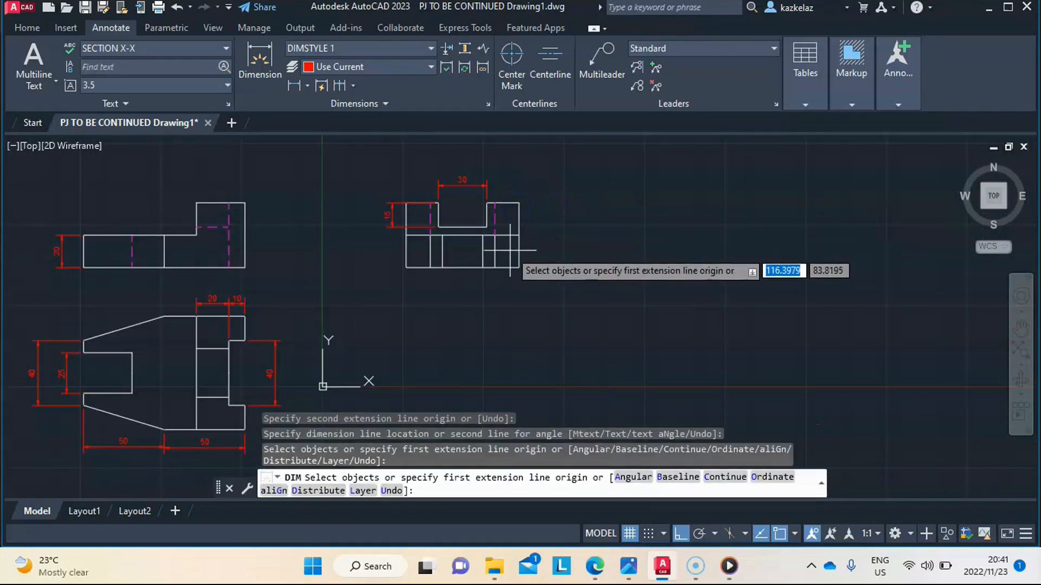
{"action": "left_click", "coordinate": [519, 268]}
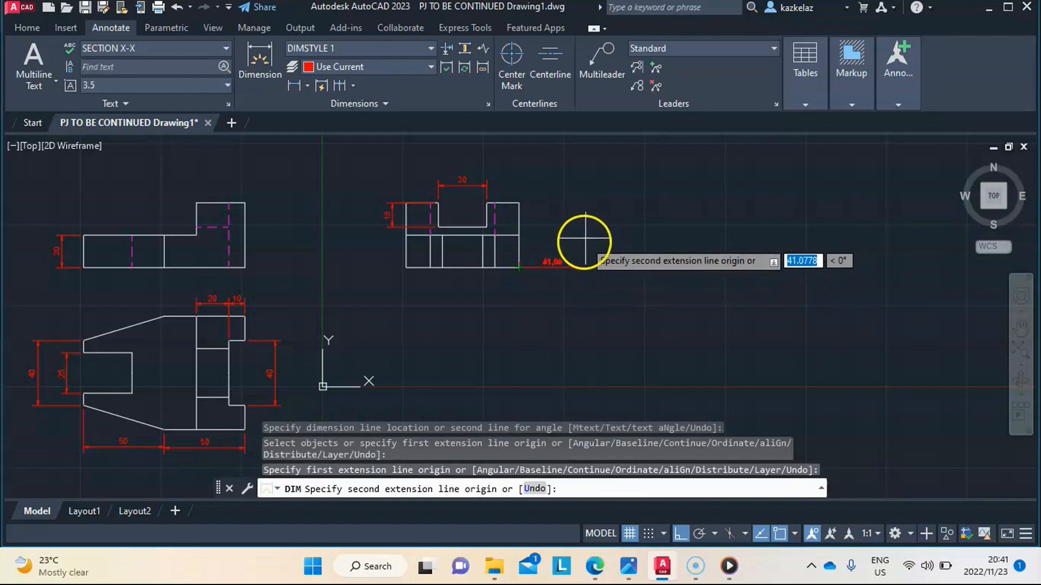
{"action": "key", "text": "Escape"}
Step: Dimension the overall height of the side view, placing the dimension outside its right edge, and finish dimensioning
{"action": "left_click", "coordinate": [261, 59]}
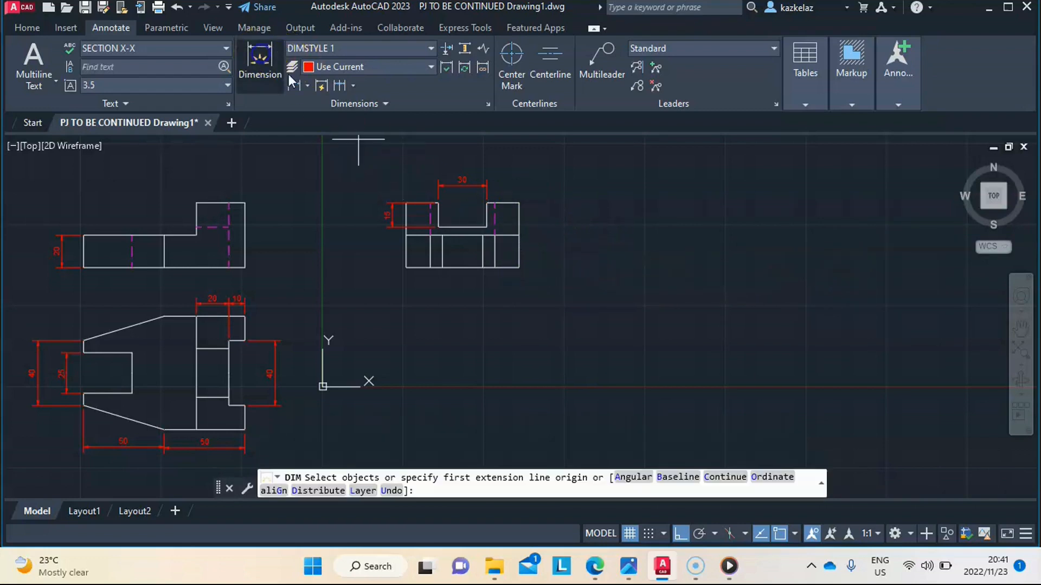
{"action": "left_click", "coordinate": [518, 203]}
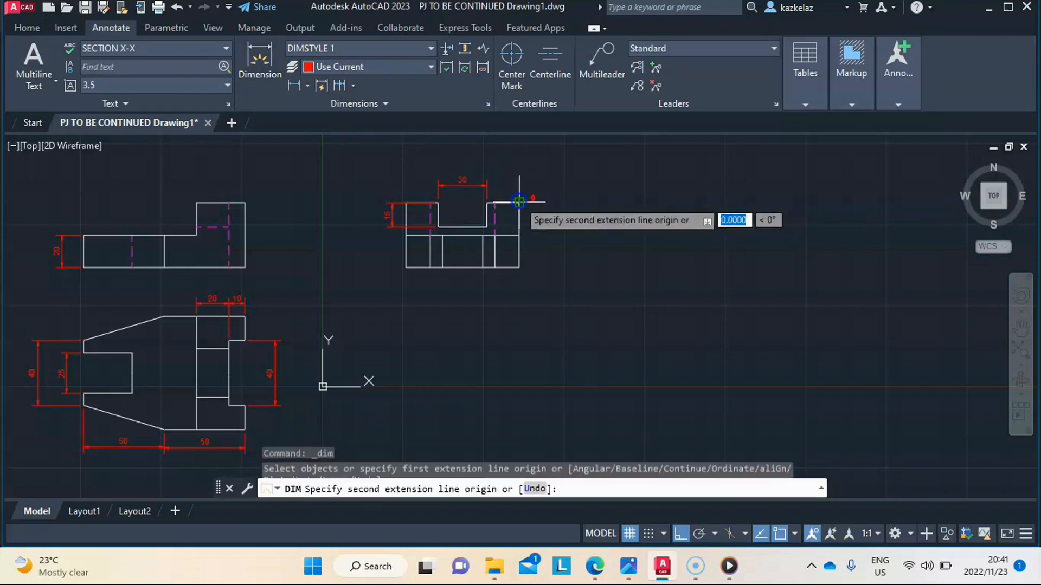
{"action": "left_click", "coordinate": [518, 268]}
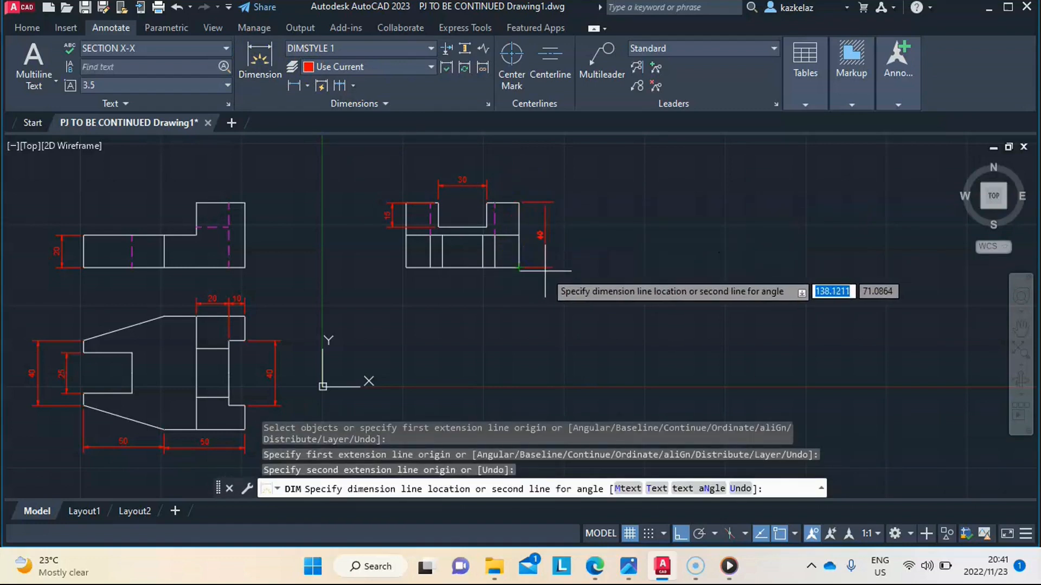
{"action": "left_click", "coordinate": [540, 269]}
{"action": "key", "text": "Return"}
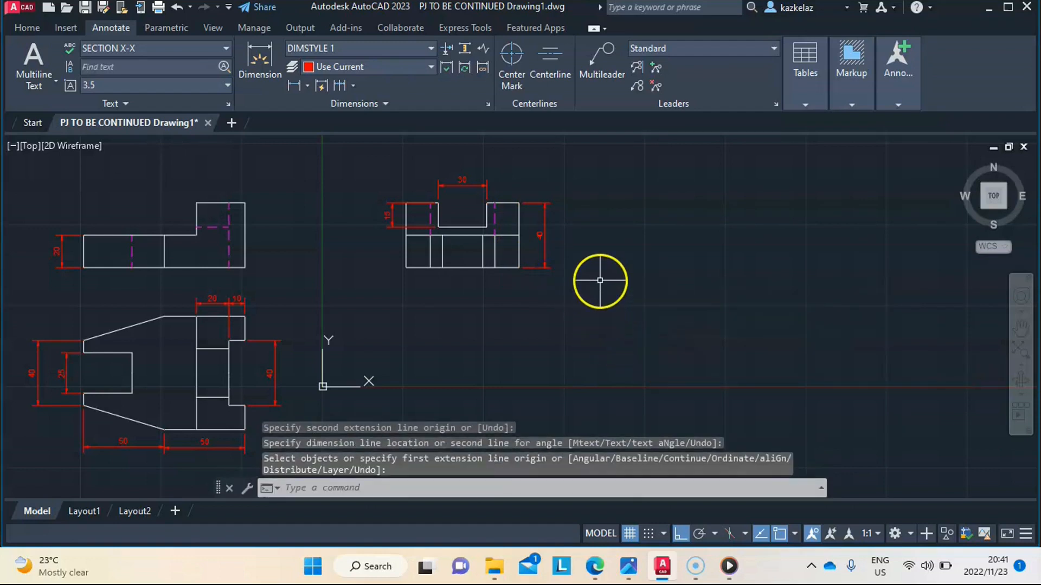
Step: Compare the dimensioned views with the isometric reference image to find dimensions still missing, and return to the AutoCAD drawing
{"action": "scroll", "coordinate": [600, 276], "scroll_direction": "down", "scroll_amount": 4}
{"action": "scroll", "coordinate": [507, 318], "scroll_direction": "up", "scroll_amount": 2}
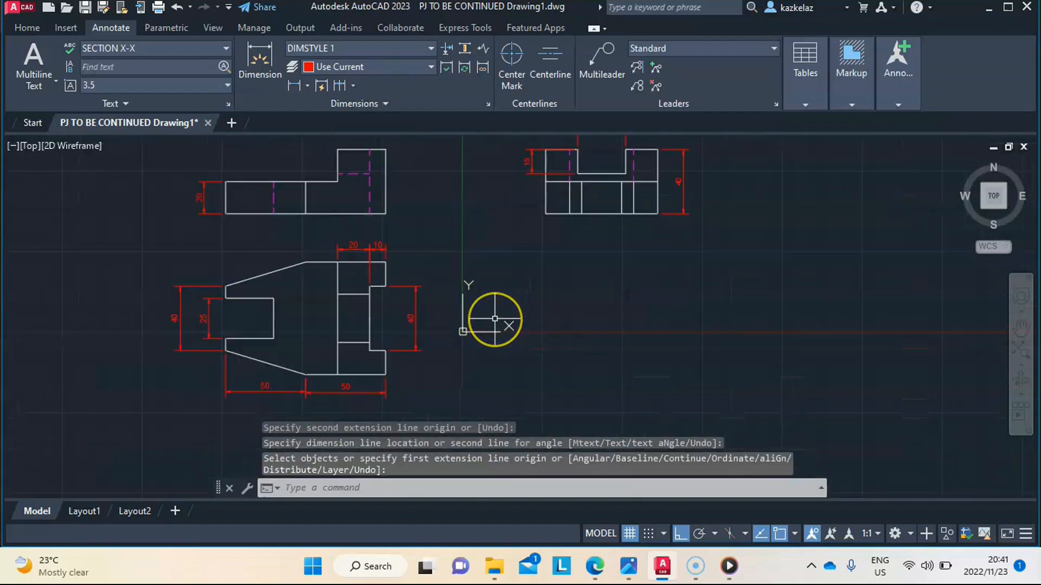
{"action": "scroll", "coordinate": [490, 315], "scroll_direction": "down", "scroll_amount": 1}
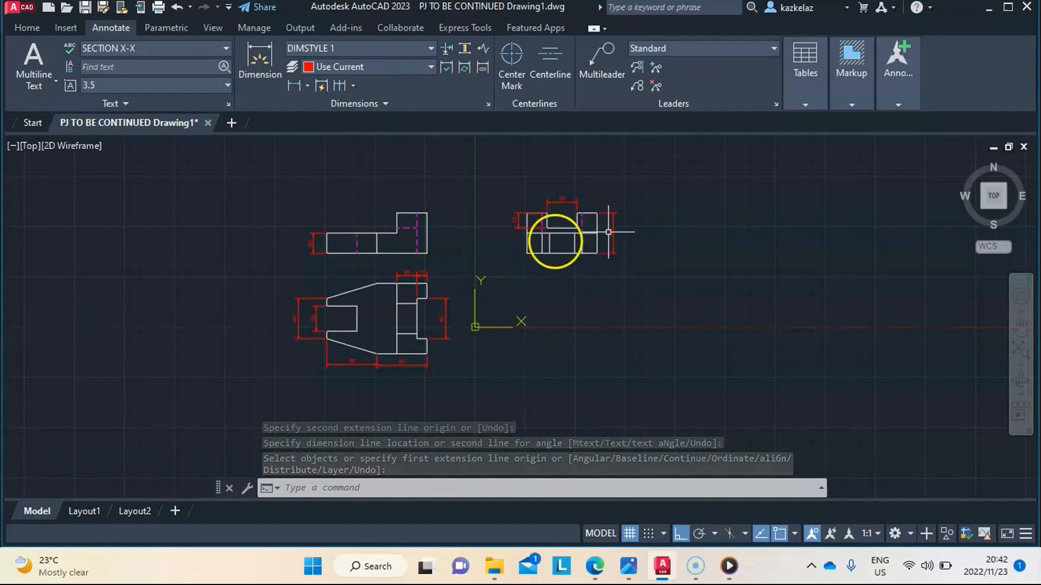
{"action": "mouse_move", "coordinate": [580, 574]}
{"action": "mouse_move", "coordinate": [641, 573]}
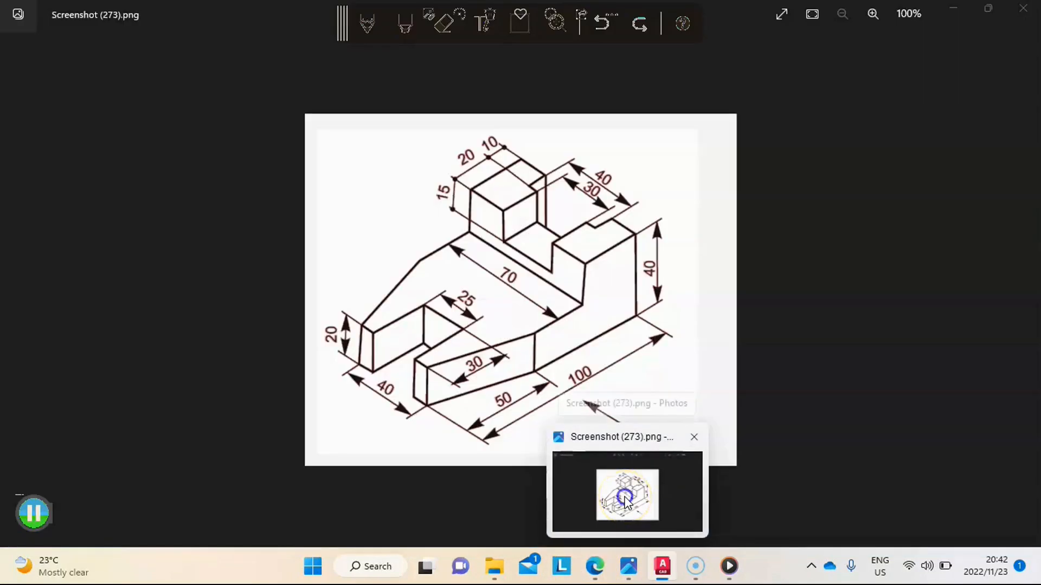
{"action": "left_click", "coordinate": [626, 498]}
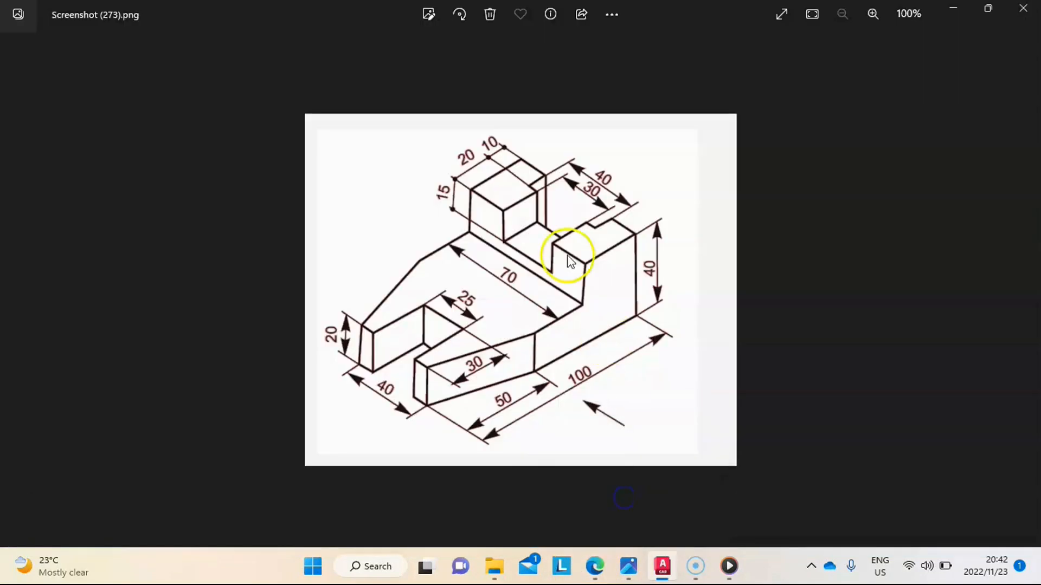
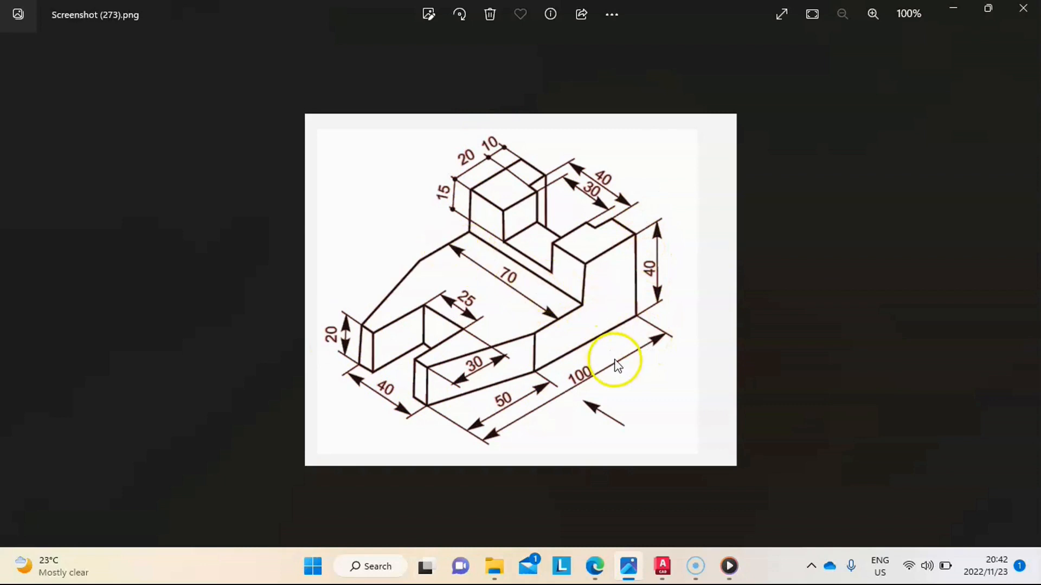
{"action": "mouse_move", "coordinate": [663, 567]}
{"action": "left_click", "coordinate": [658, 487]}
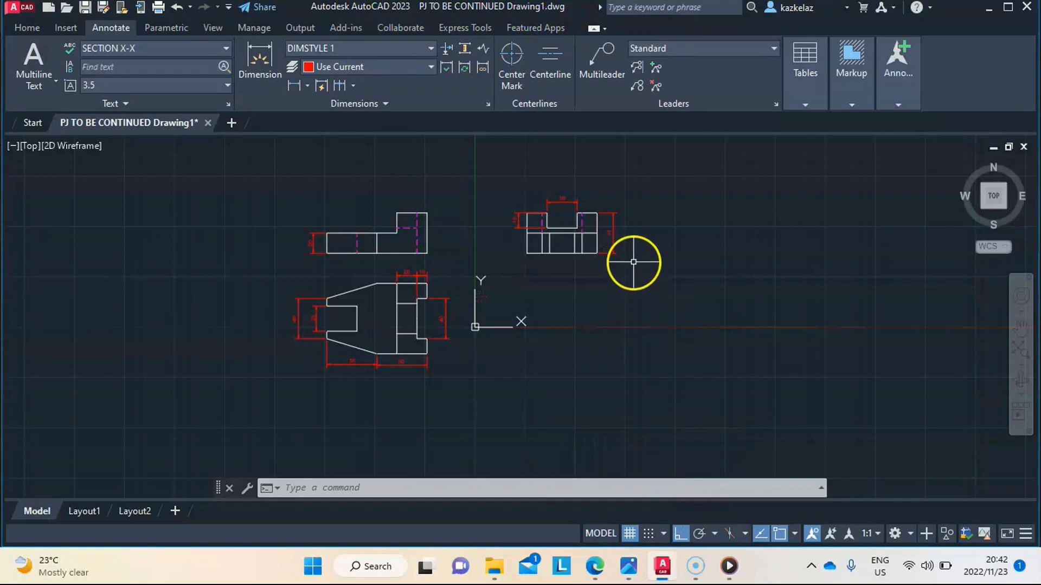
Step: Dimension the full height of the top view's wide end, placing the dimension outside the 40 dimension, and finish dimensioning
{"action": "scroll", "coordinate": [522, 359], "scroll_direction": "up", "scroll_amount": 2}
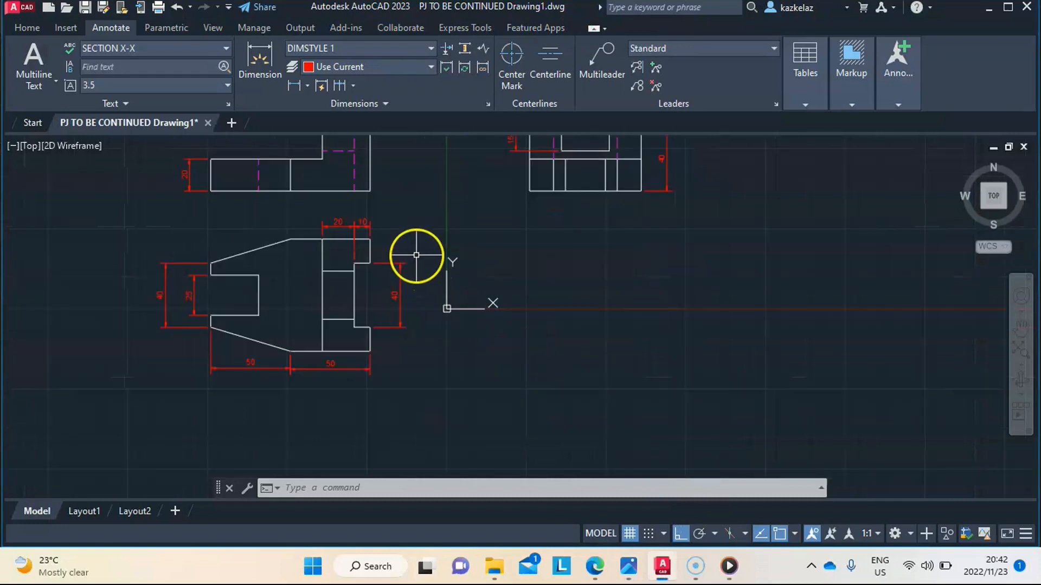
{"action": "left_click", "coordinate": [263, 75]}
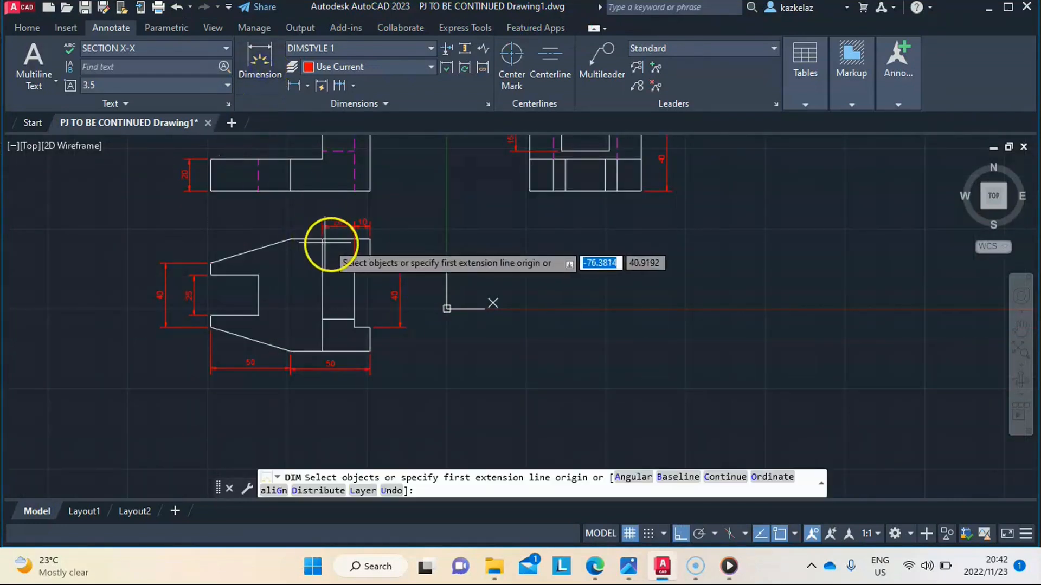
{"action": "left_click", "coordinate": [372, 240]}
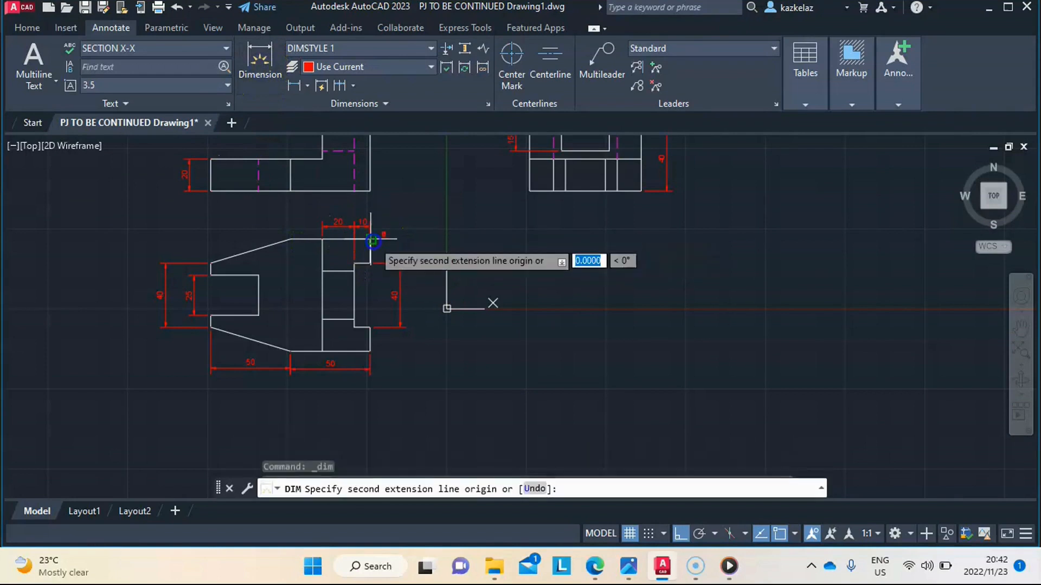
{"action": "left_click", "coordinate": [371, 352]}
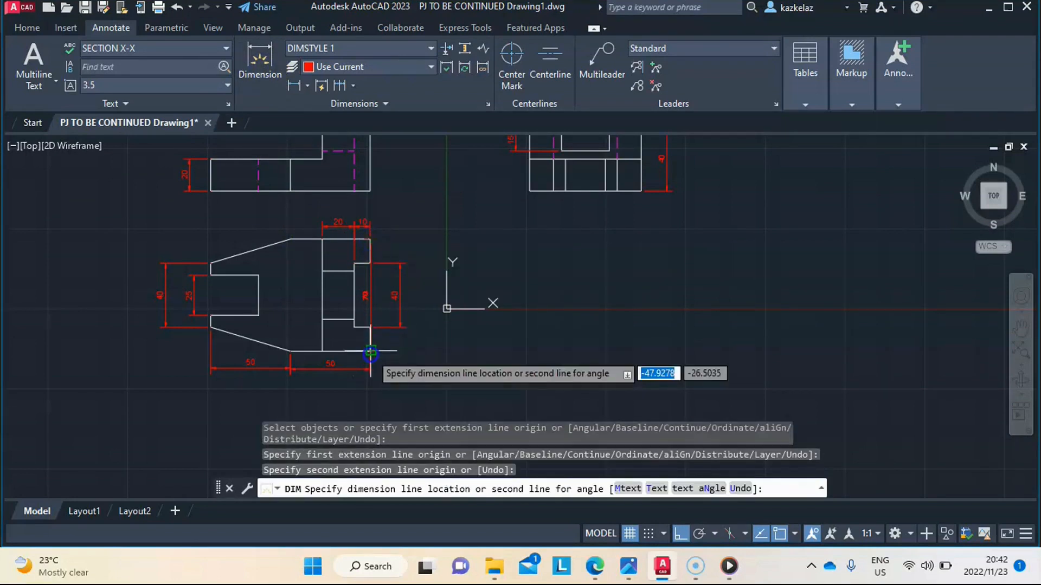
{"action": "left_click", "coordinate": [426, 362]}
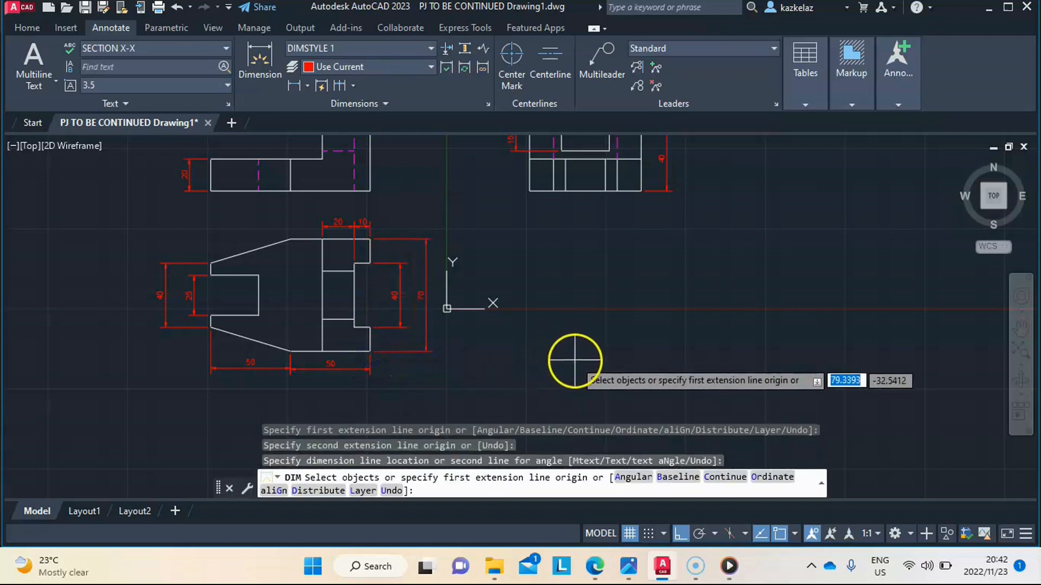
{"action": "key", "text": "Return"}
Step: Check the isometric reference image once more against the completed dimensions, and switch back to AutoCAD
{"action": "scroll", "coordinate": [576, 358], "scroll_direction": "down", "scroll_amount": 2}
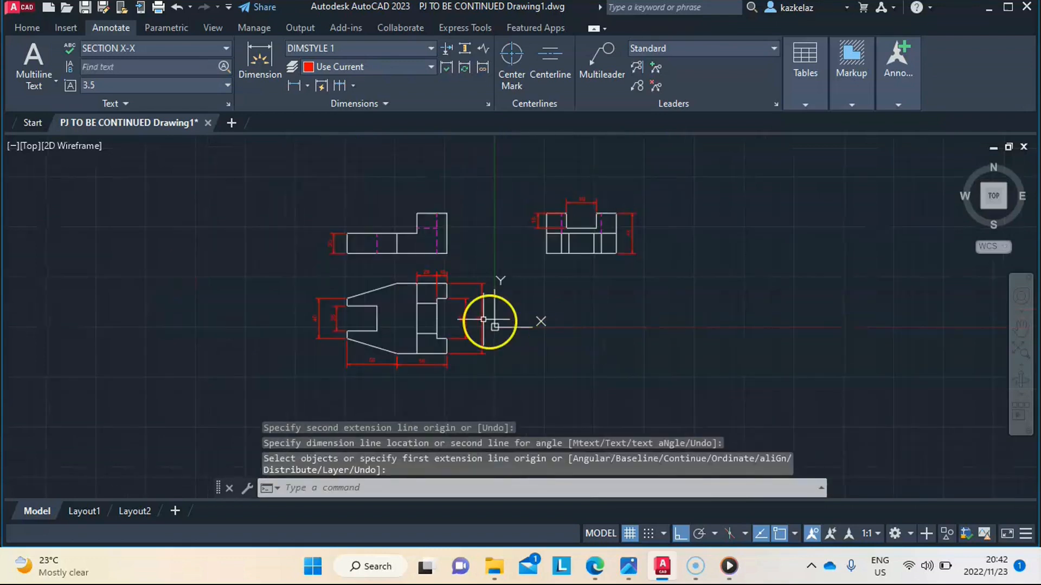
{"action": "mouse_move", "coordinate": [628, 567]}
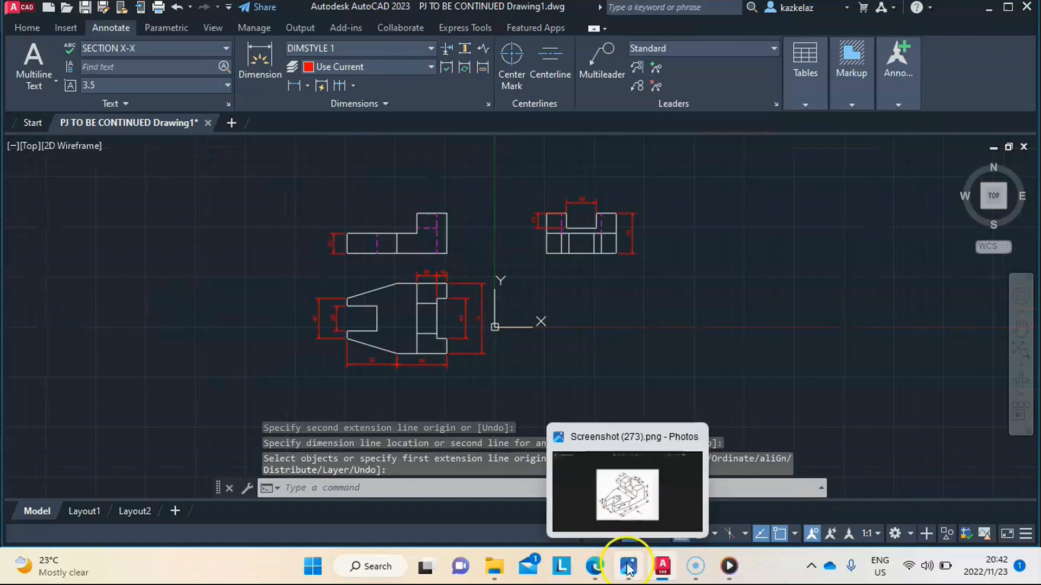
{"action": "left_click", "coordinate": [651, 454]}
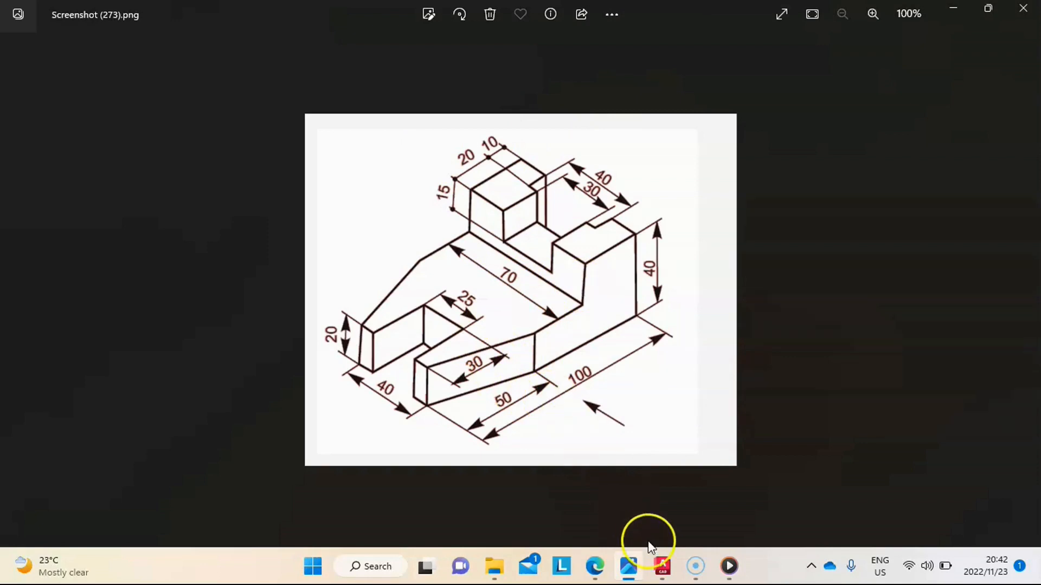
{"action": "mouse_move", "coordinate": [659, 566]}
{"action": "left_click", "coordinate": [662, 536]}
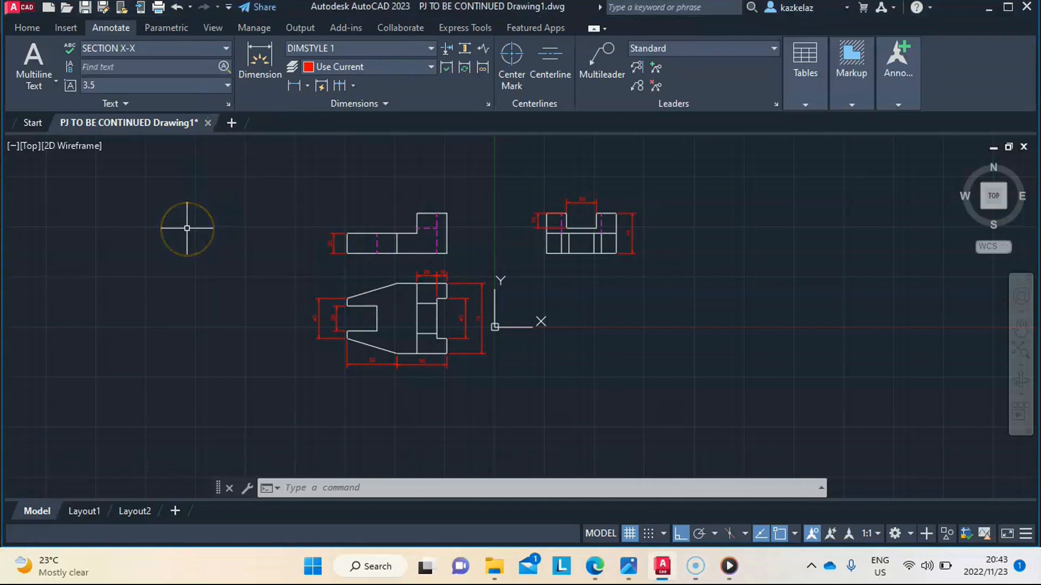
Step: Review the font and height settings of the Standard and SECTION X-X text styles
{"action": "left_click", "coordinate": [232, 103]}
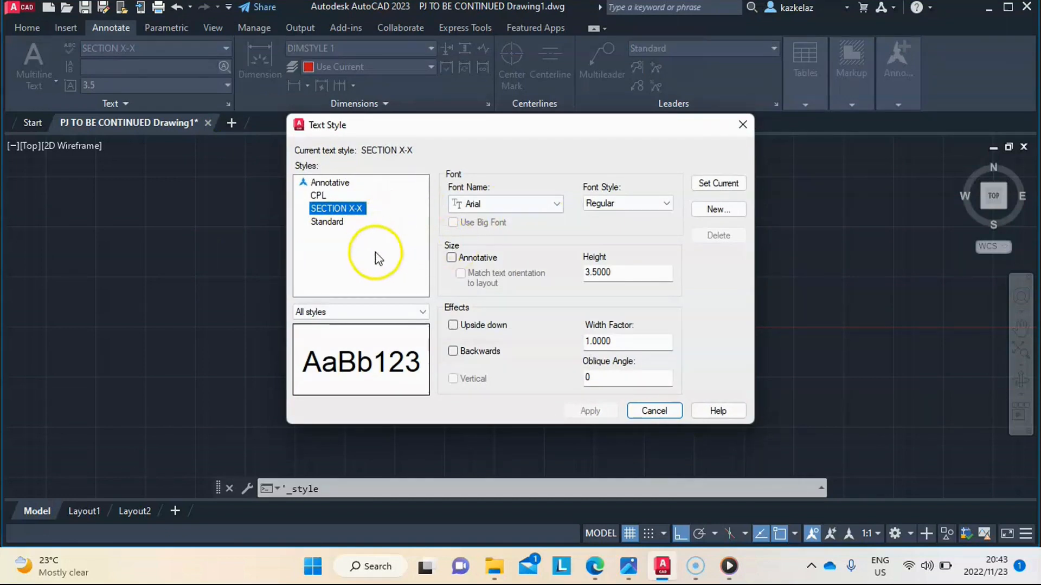
{"action": "left_click", "coordinate": [328, 222]}
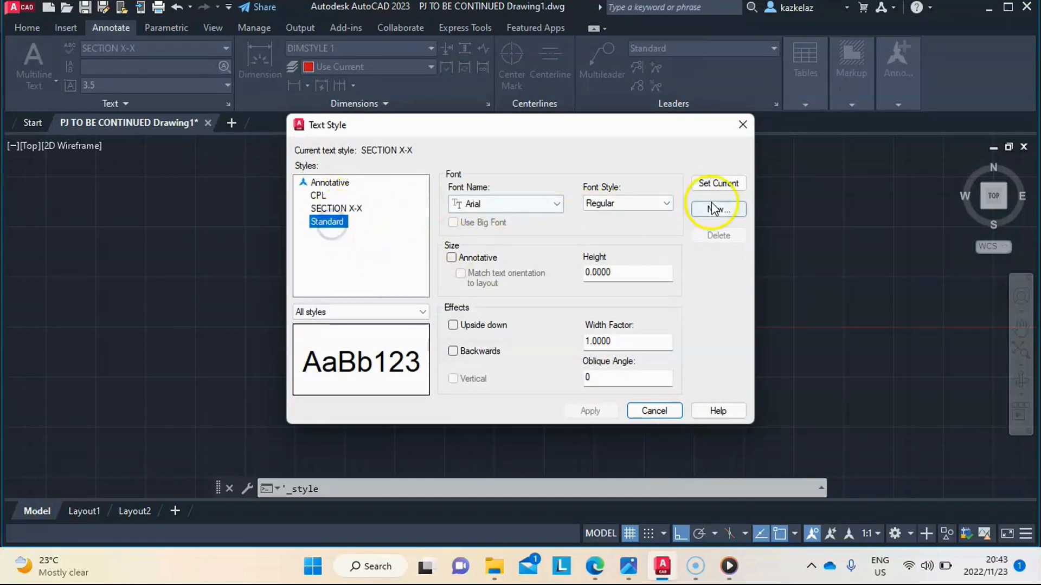
{"action": "left_click", "coordinate": [353, 208]}
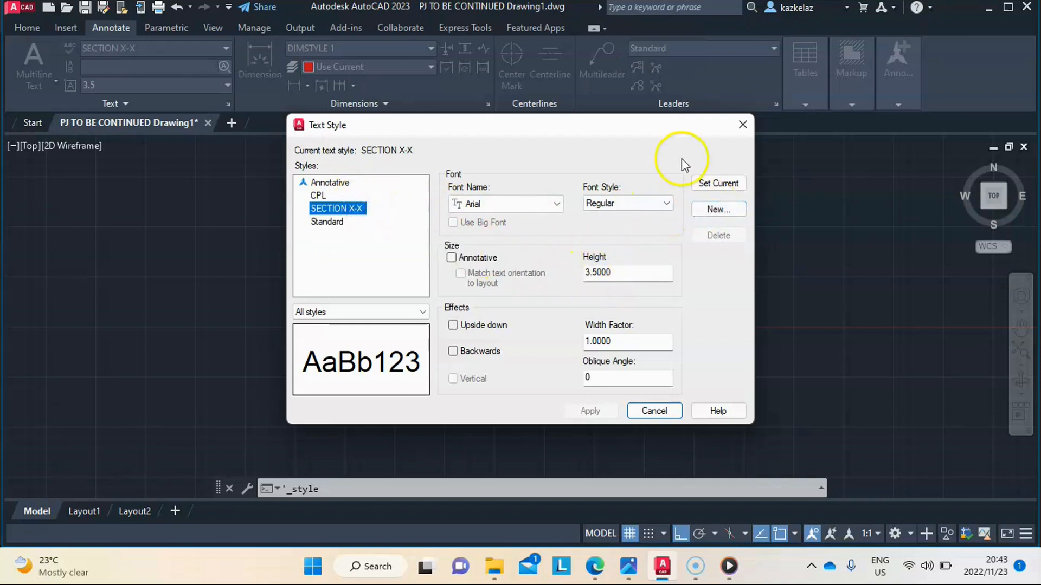
{"action": "left_click", "coordinate": [743, 124]}
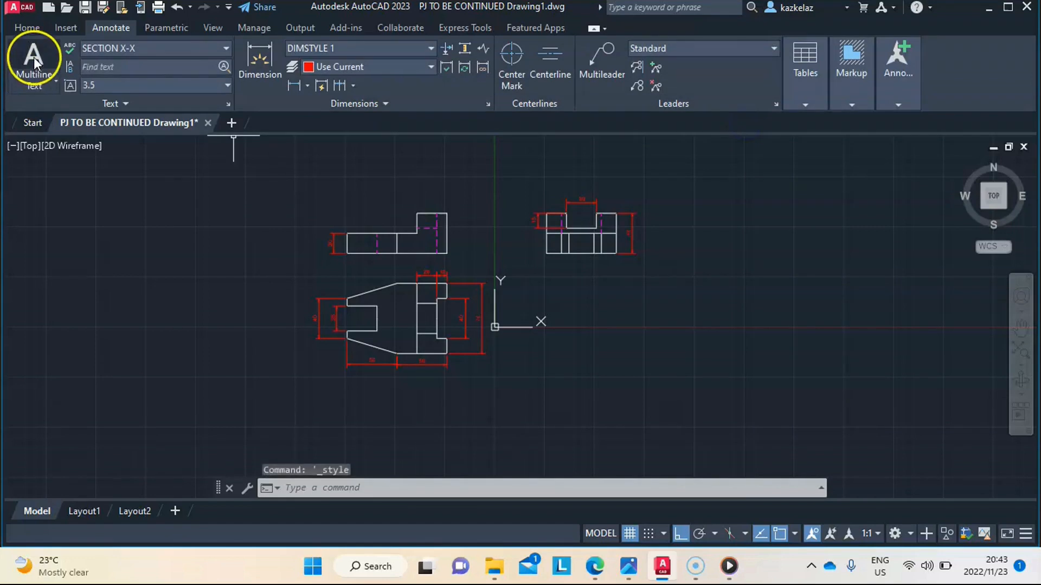
Step: Add the multiline text label TOP VIEW below the top view in the SECTION X-X style, narrowing its box to fit the text
{"action": "left_click", "coordinate": [34, 63]}
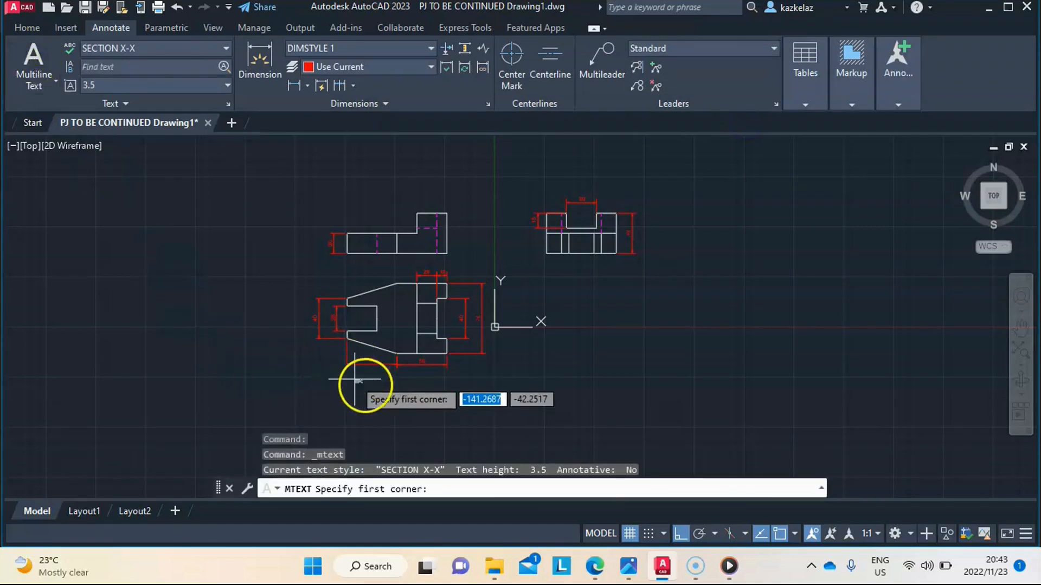
{"action": "left_click", "coordinate": [375, 389]}
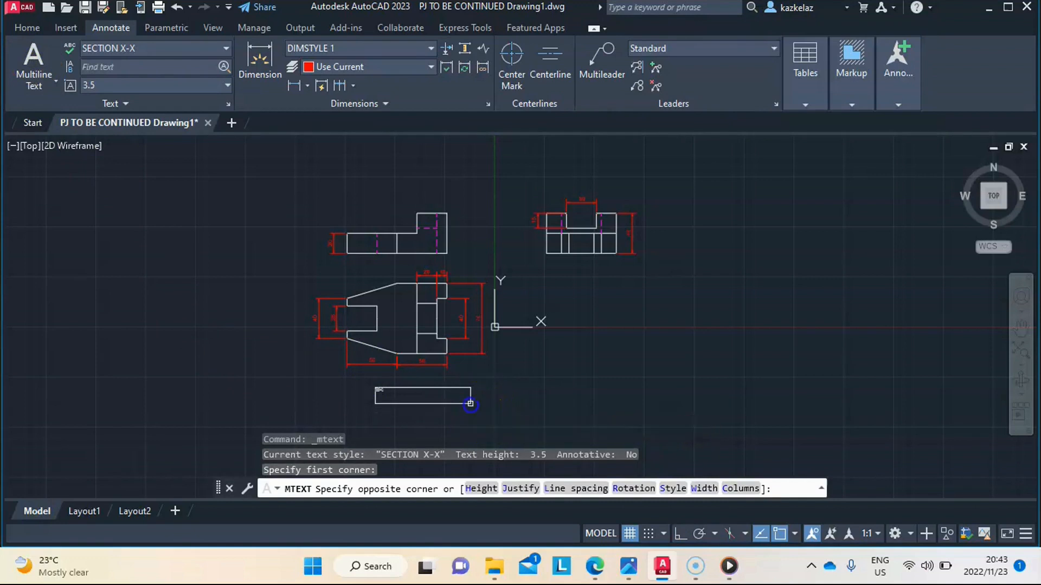
{"action": "left_click", "coordinate": [470, 404]}
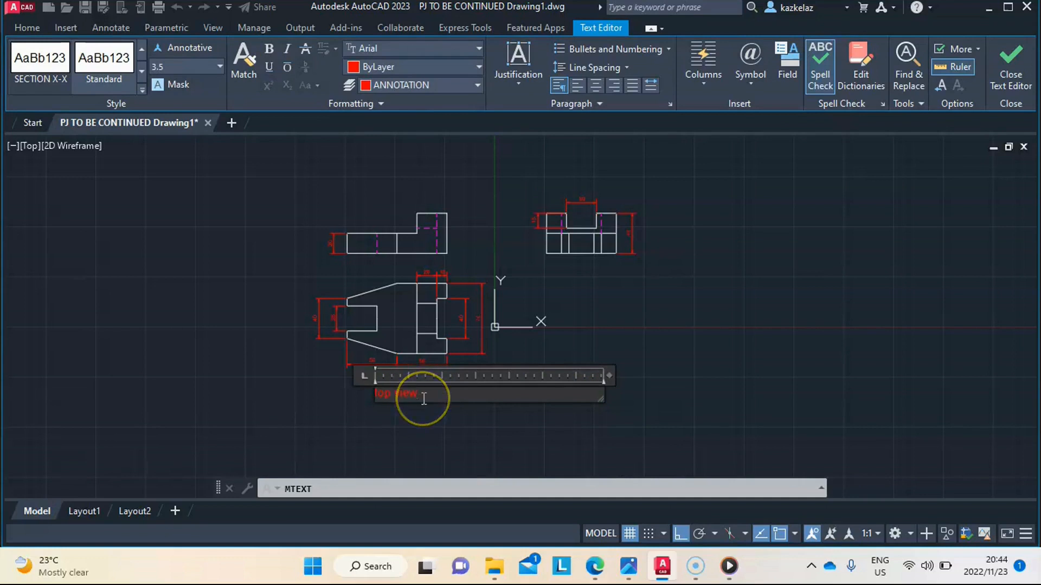
{"action": "key", "text": "Caps_Lock"}
{"action": "left_click_drag", "start_coordinate": [605, 374], "coordinate": [451, 373]}
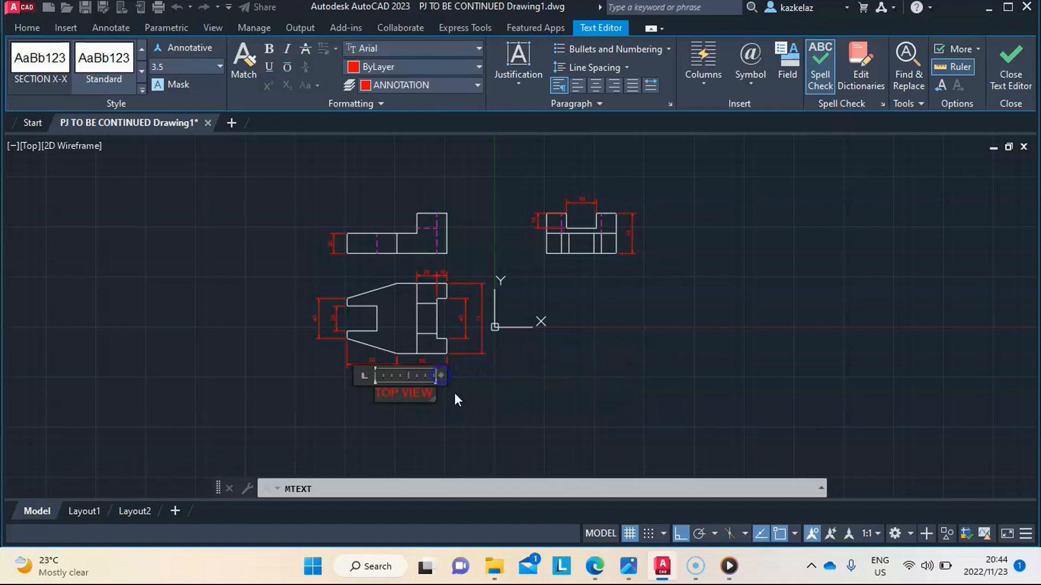
{"action": "left_click", "coordinate": [467, 419]}
Step: Move the TOP VIEW label with Ortho off so it sits centred just below the top view's lower dimensions
{"action": "left_click", "coordinate": [395, 389]}
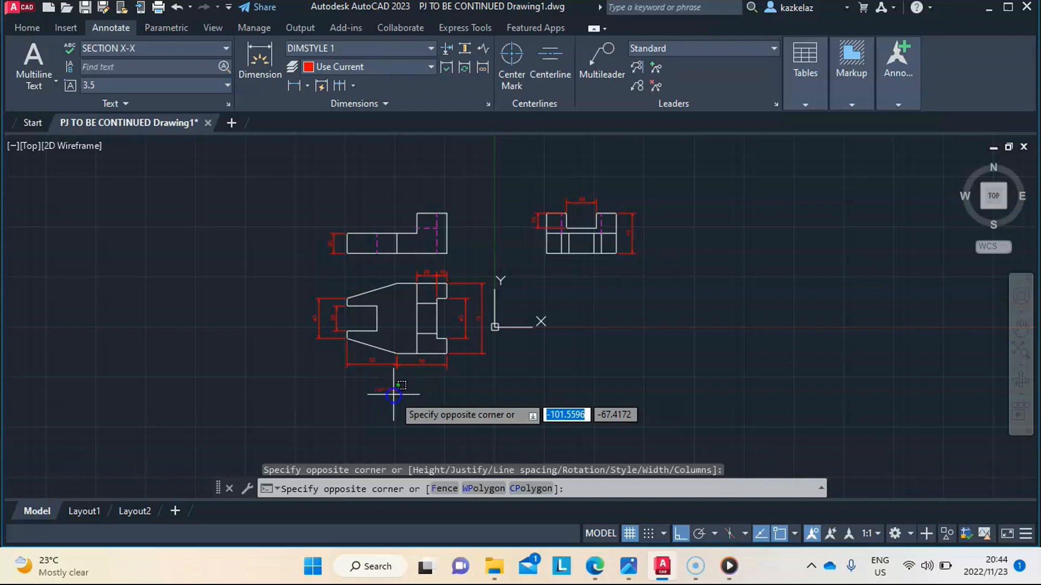
{"action": "left_click", "coordinate": [384, 388]}
{"action": "right_click", "coordinate": [384, 388]}
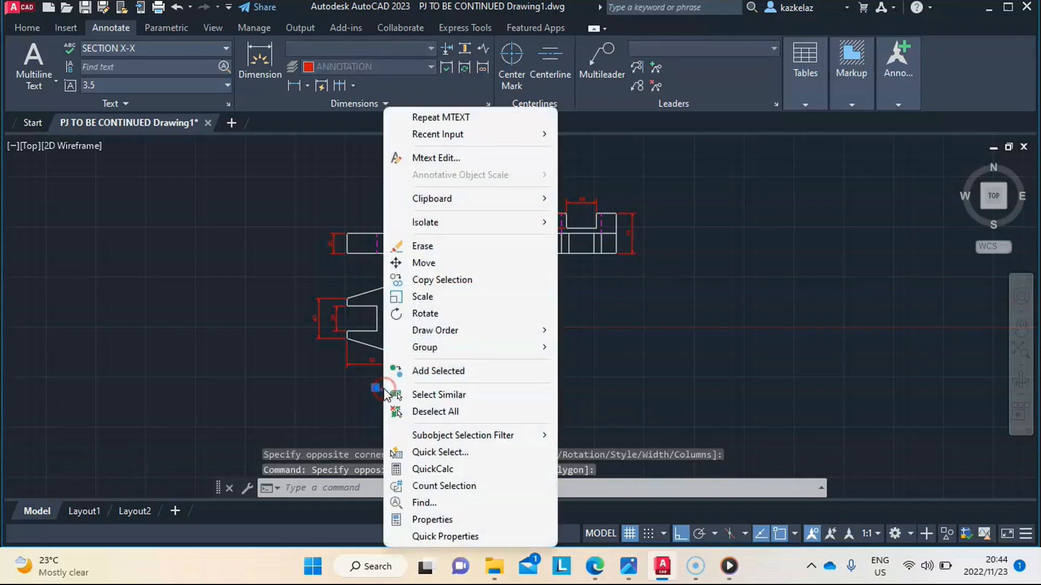
{"action": "left_click", "coordinate": [449, 267]}
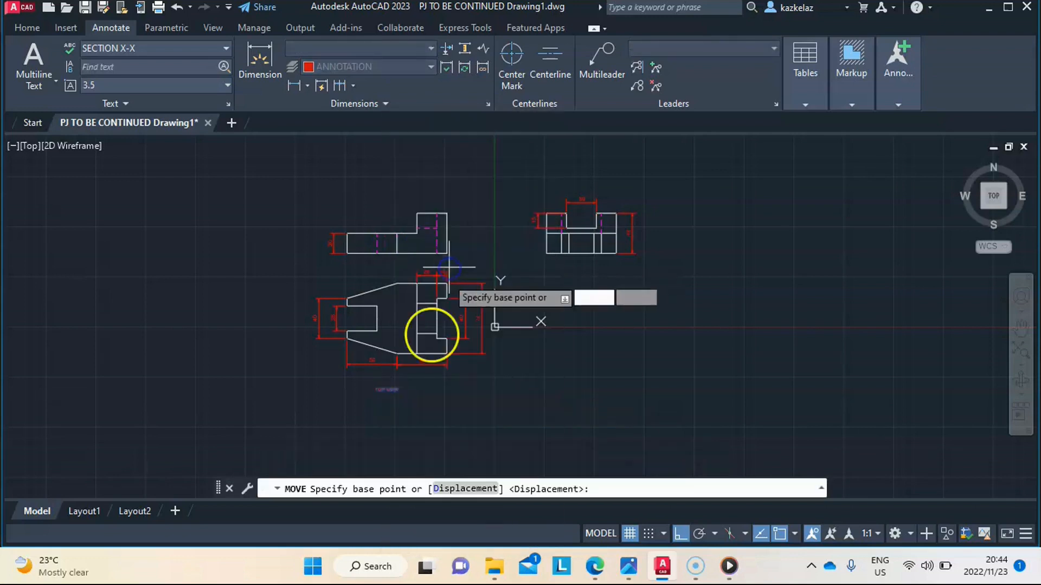
{"action": "left_click", "coordinate": [391, 390]}
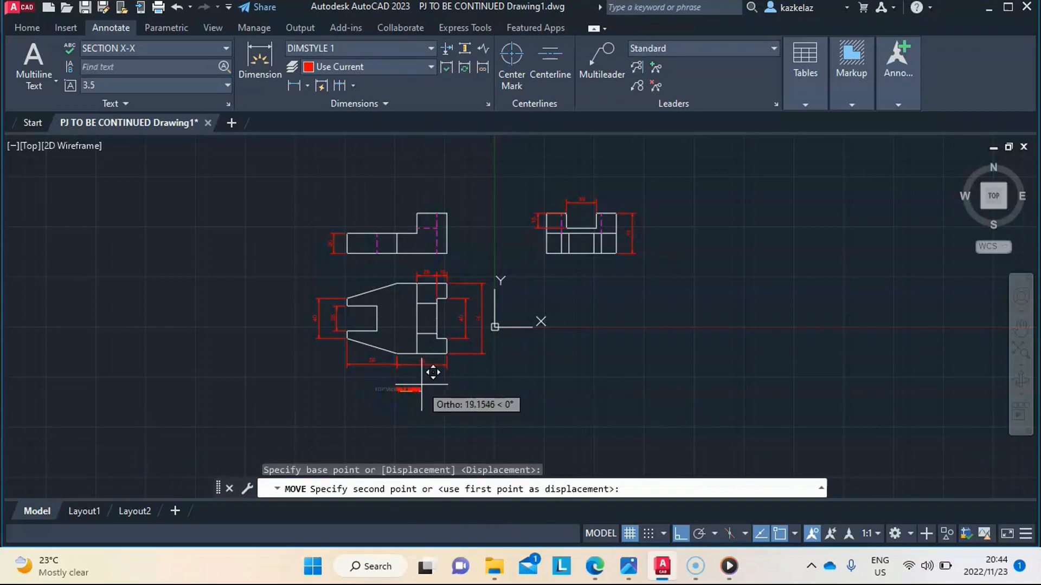
{"action": "left_click", "coordinate": [475, 488]}
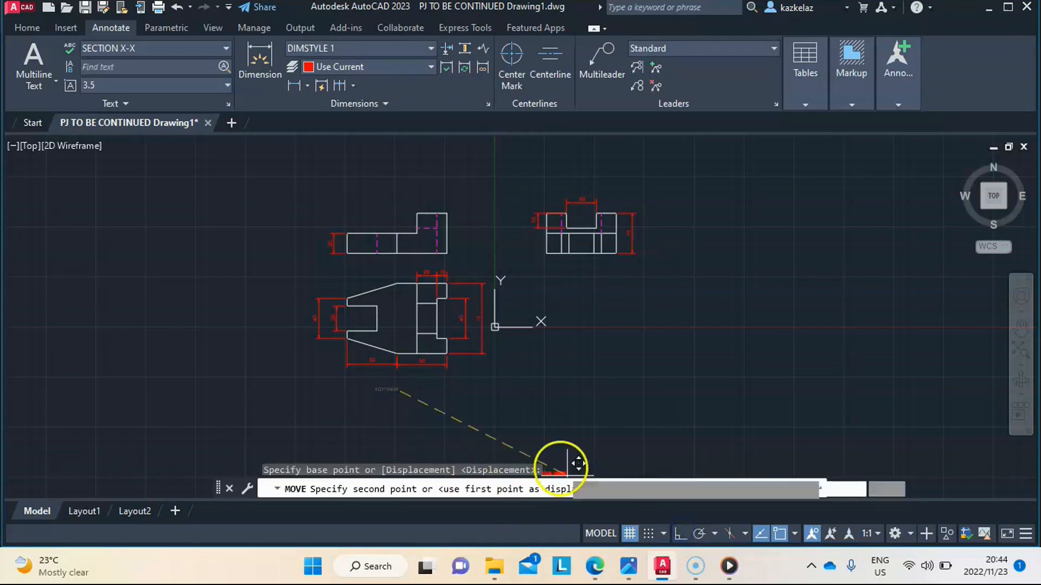
{"action": "left_click", "coordinate": [417, 379]}
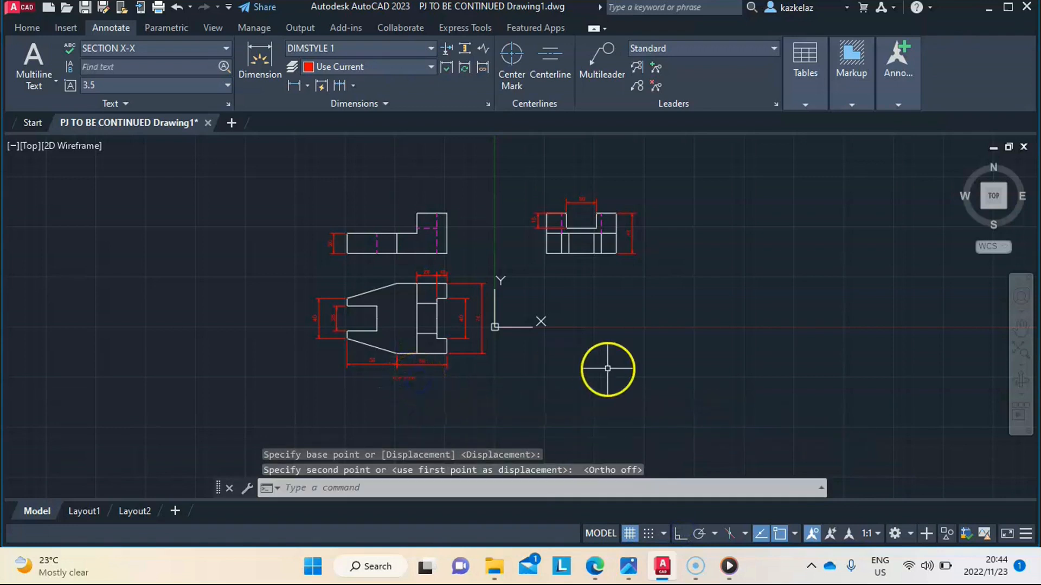